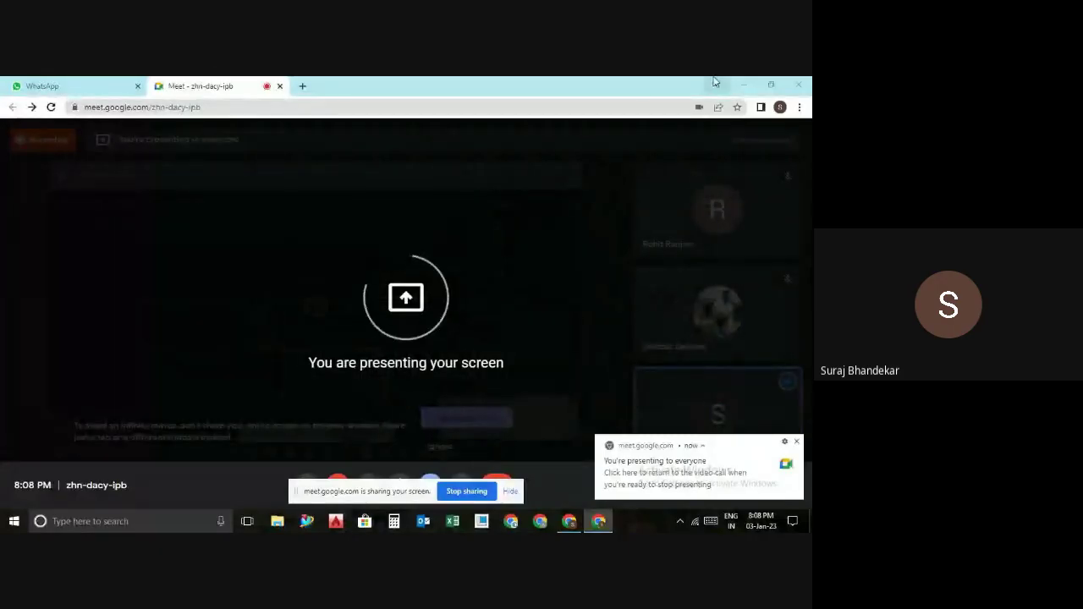
- Minimize and restore Chrome, then switch from the Google Meet call to the WhatsApp Web tab
click(743, 85)
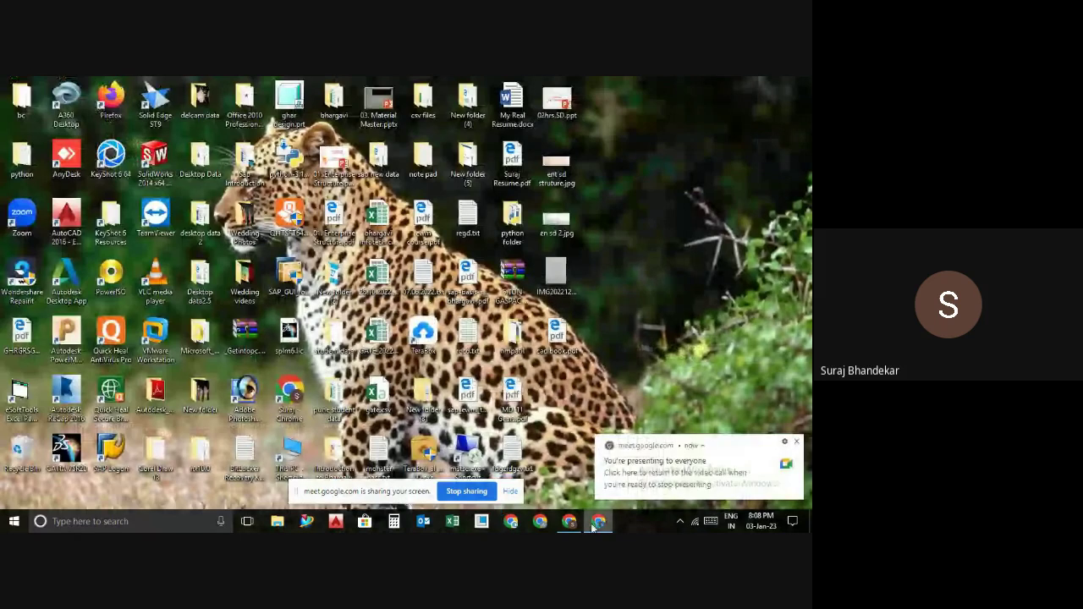
mouse_move(568, 521)
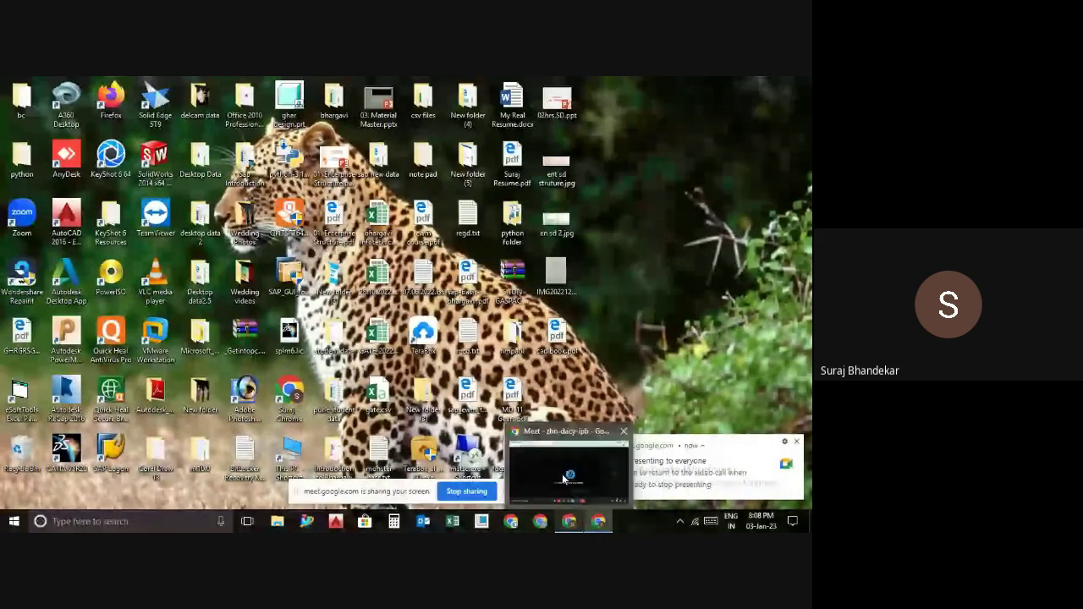
click(565, 479)
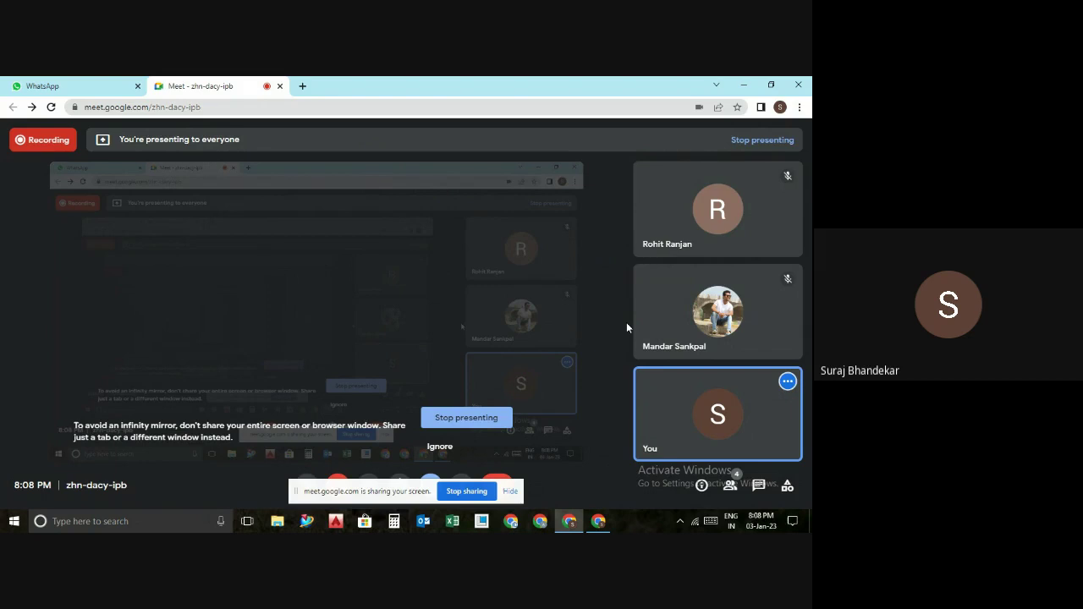
click(58, 88)
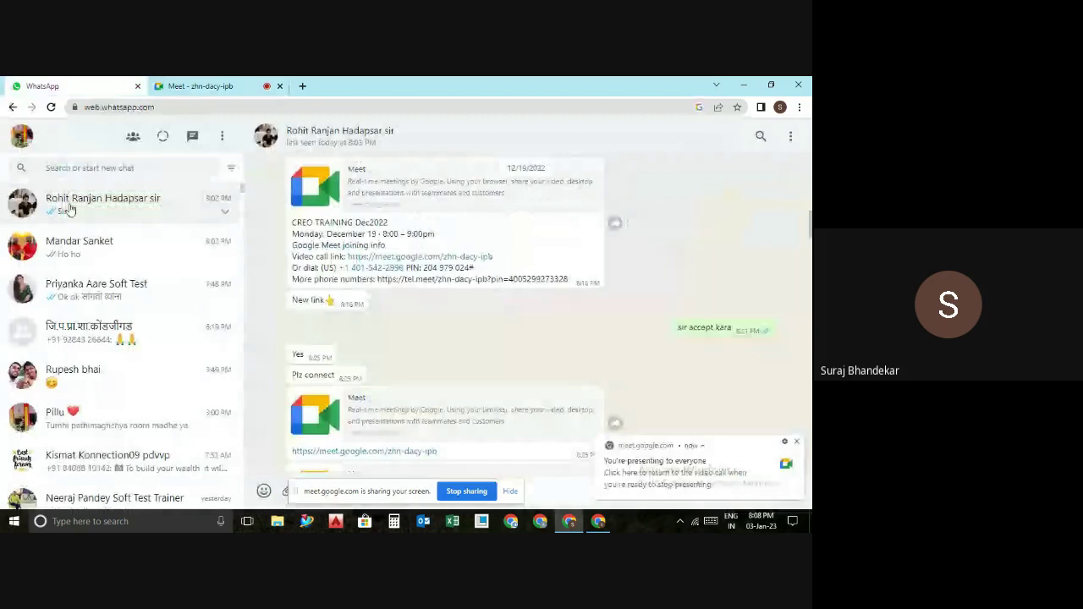
- Open the contact's chat, then type and erase a 'hello man' draft message
click(96, 243)
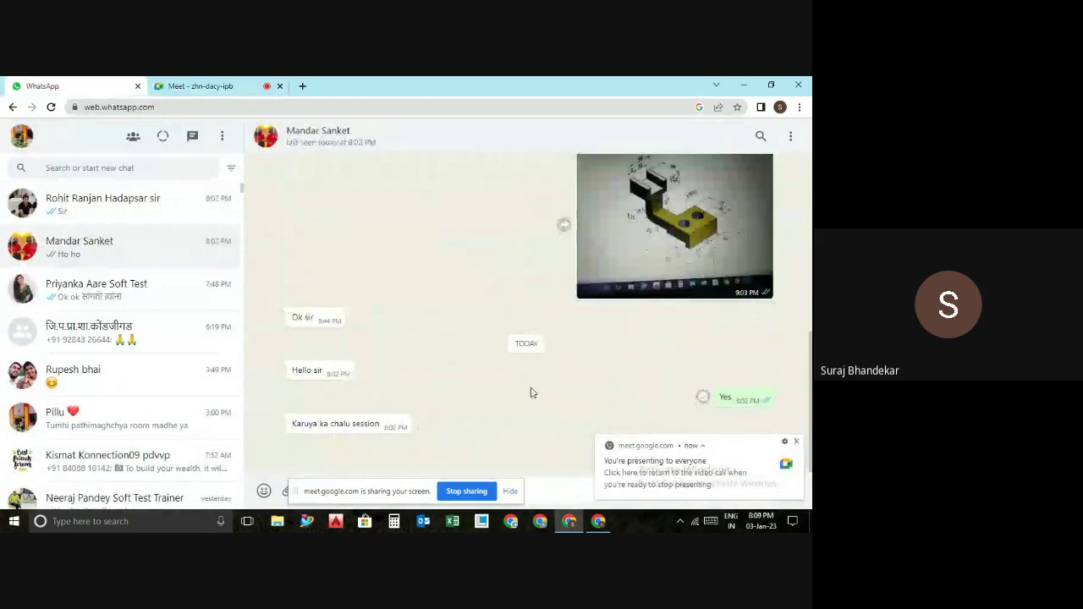
click(510, 490)
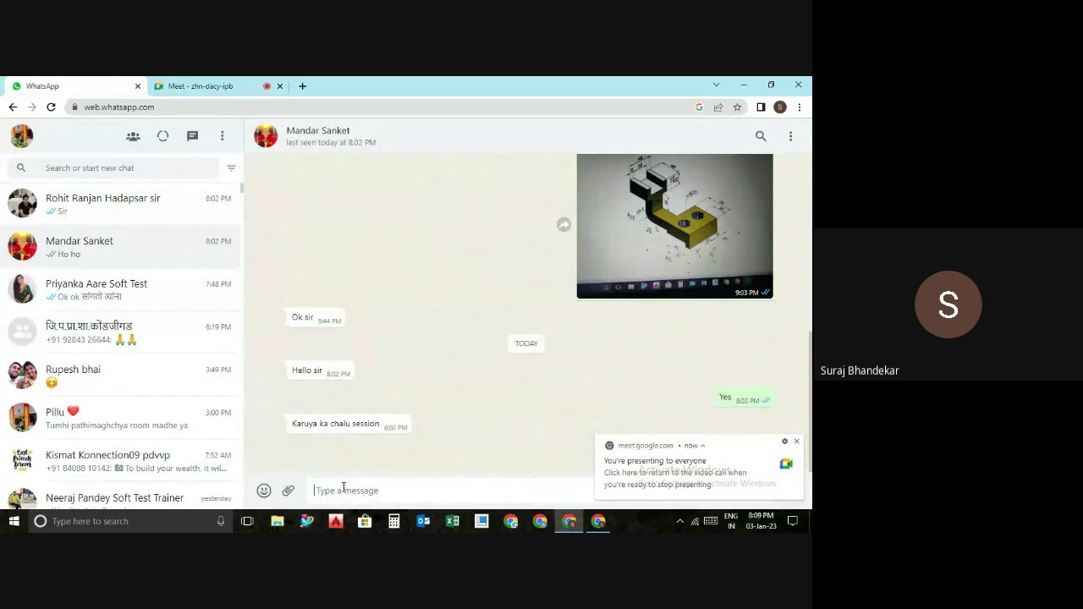
text(hell)
text(o )
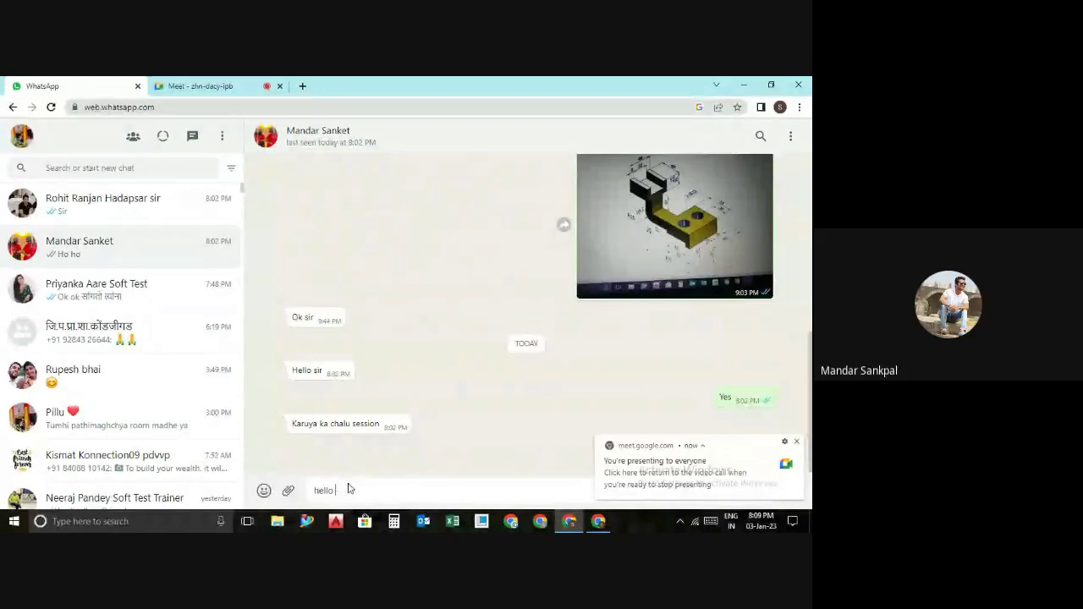
text(ma)
text(nd)
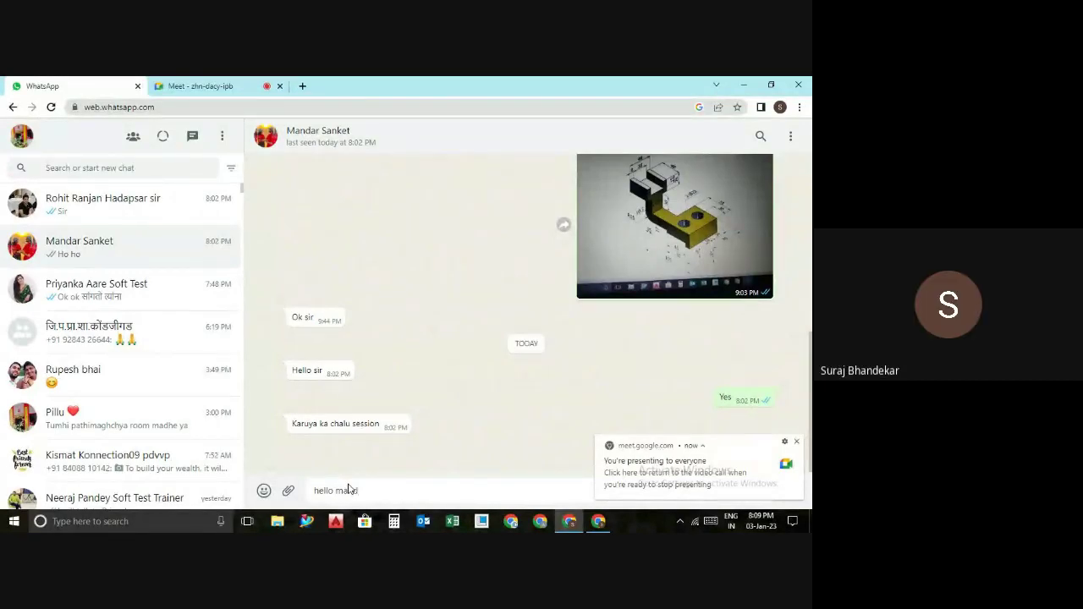
key(BackSpace)
key(BackSpace)
key(BackSpace)
- Minimize and restore the browser, then scroll up through the shared part drawings
click(743, 84)
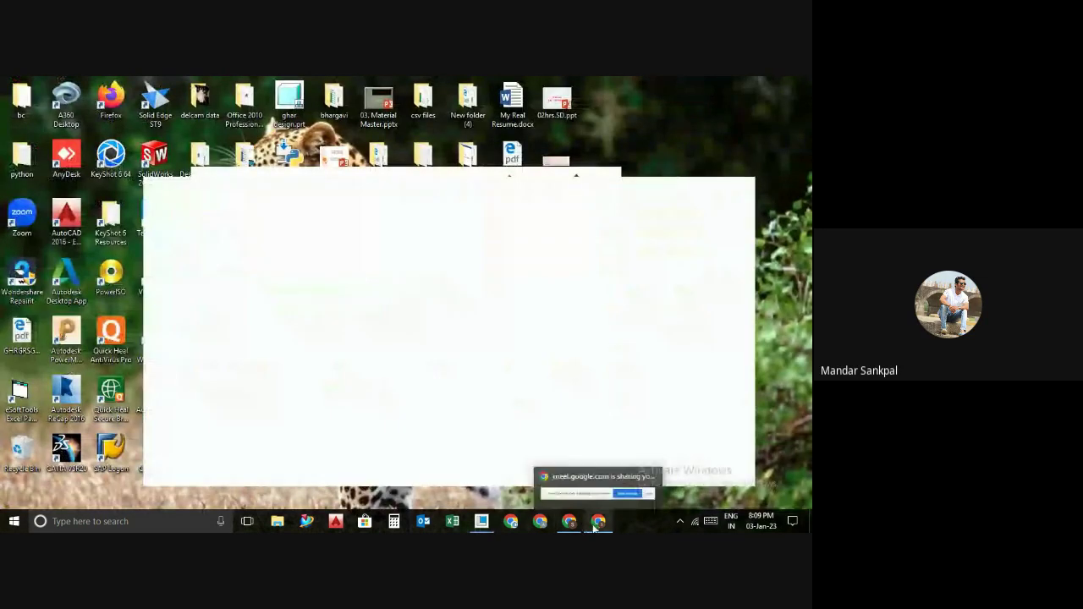
click(565, 484)
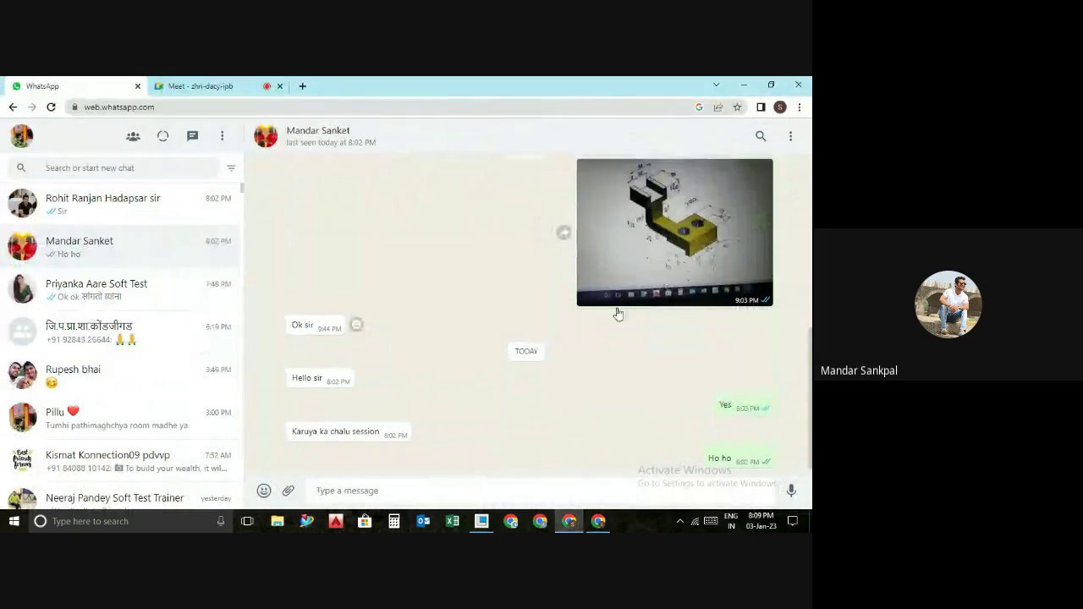
scroll(618, 313, up, 2)
scroll(618, 314, up, 1)
scroll(618, 313, up, 1)
mouse_move(674, 413)
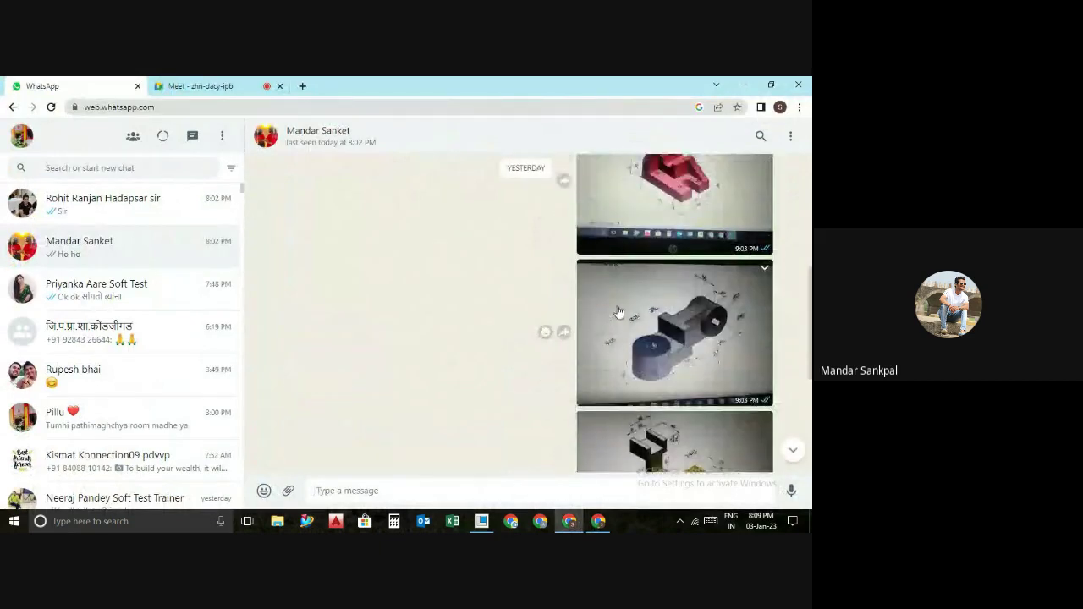
scroll(619, 313, up, 1)
scroll(619, 313, up, 1)
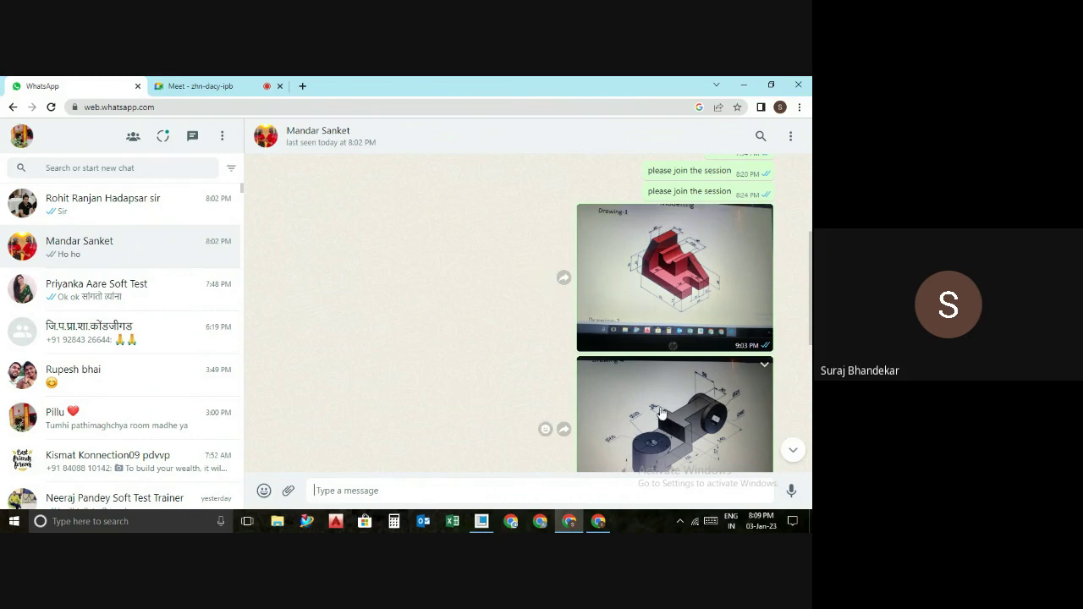
- Create solid part prt0002 with the default template unchecked, using mmns_part_solid
click(744, 85)
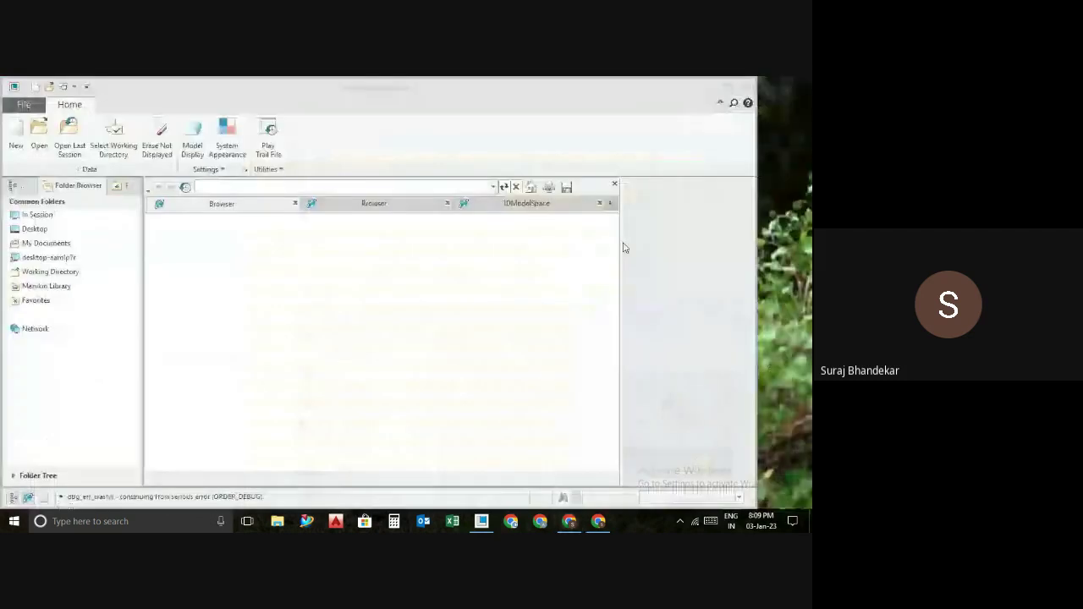
click(615, 184)
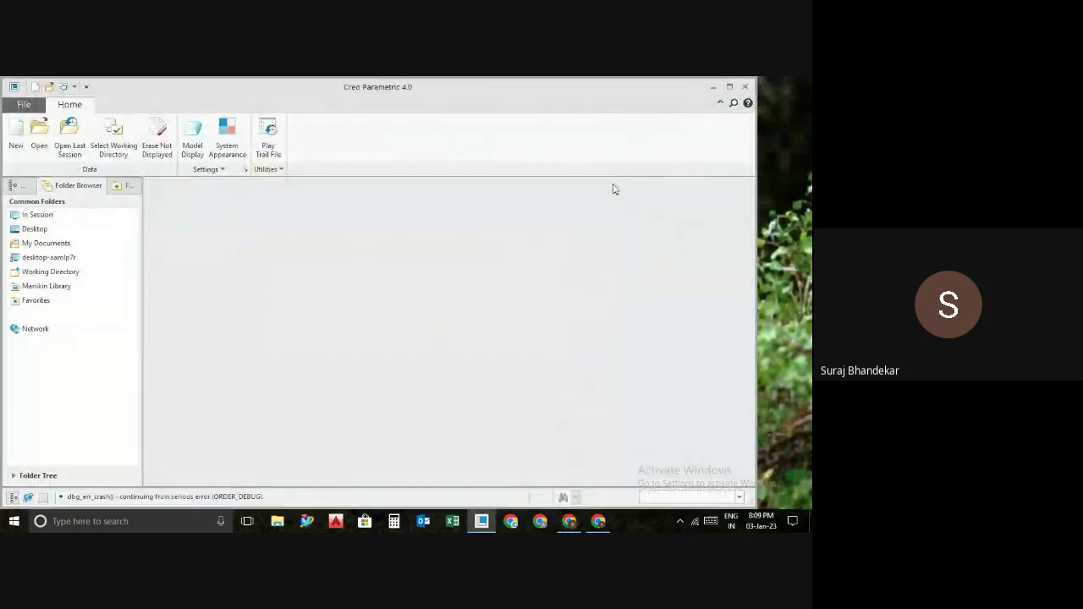
click(16, 135)
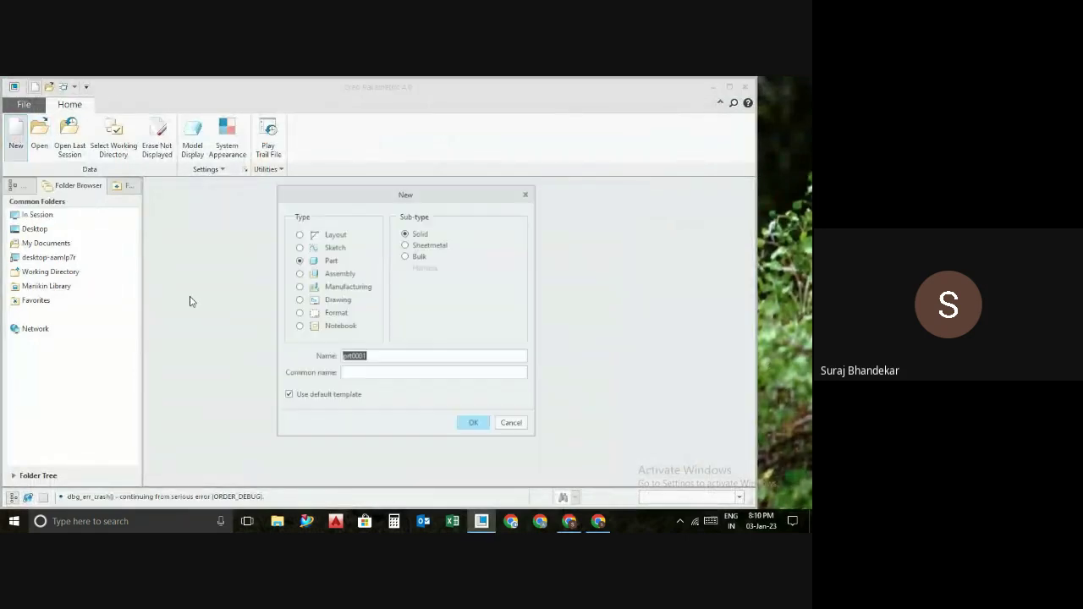
click(308, 401)
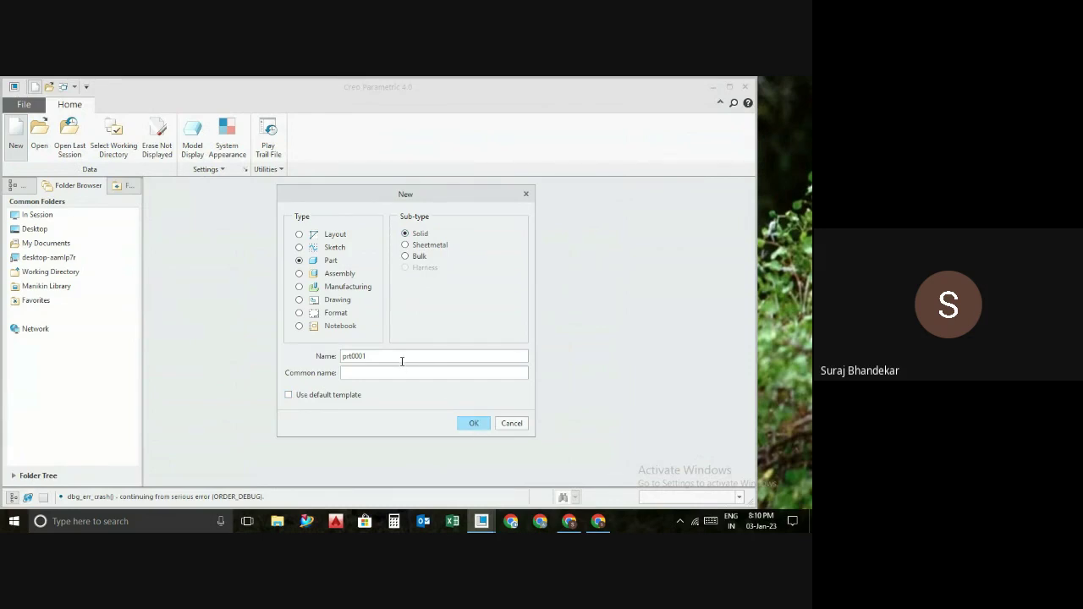
key(BackSpace)
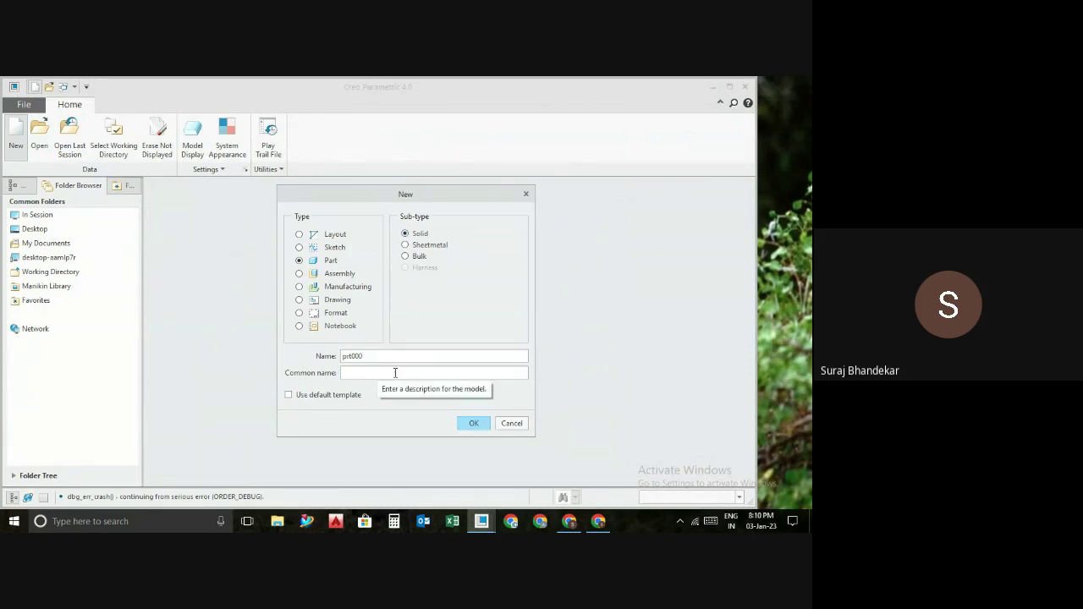
text(2)
click(469, 423)
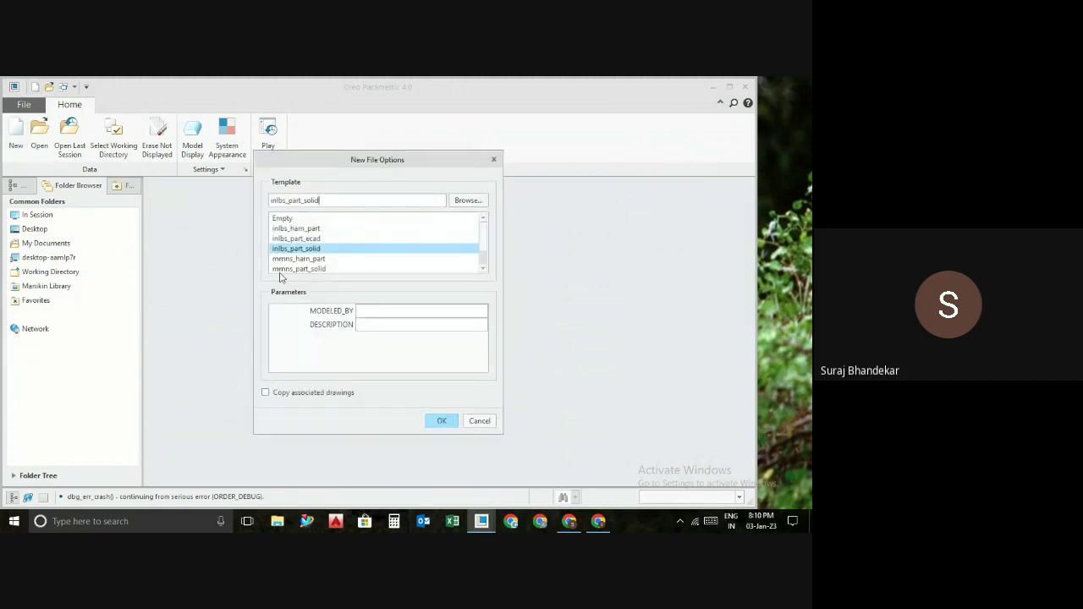
click(284, 269)
click(440, 423)
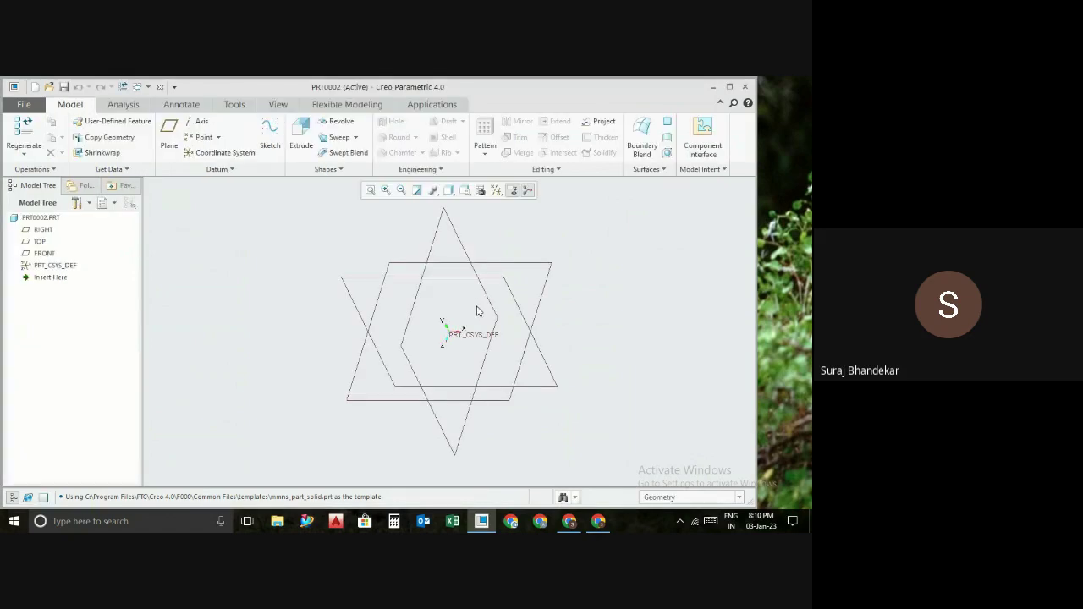
- Maximize the PRT0002 window, spin and reset its datum view, then minimize Creo
click(729, 86)
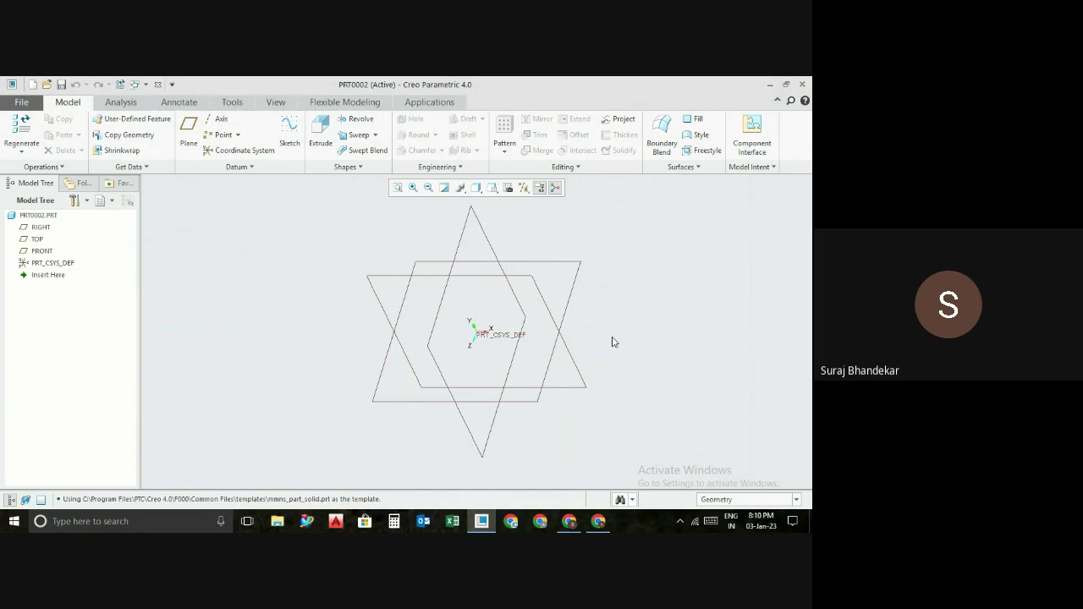
middle_drag(612, 342, 583, 330)
key(ctrl+d)
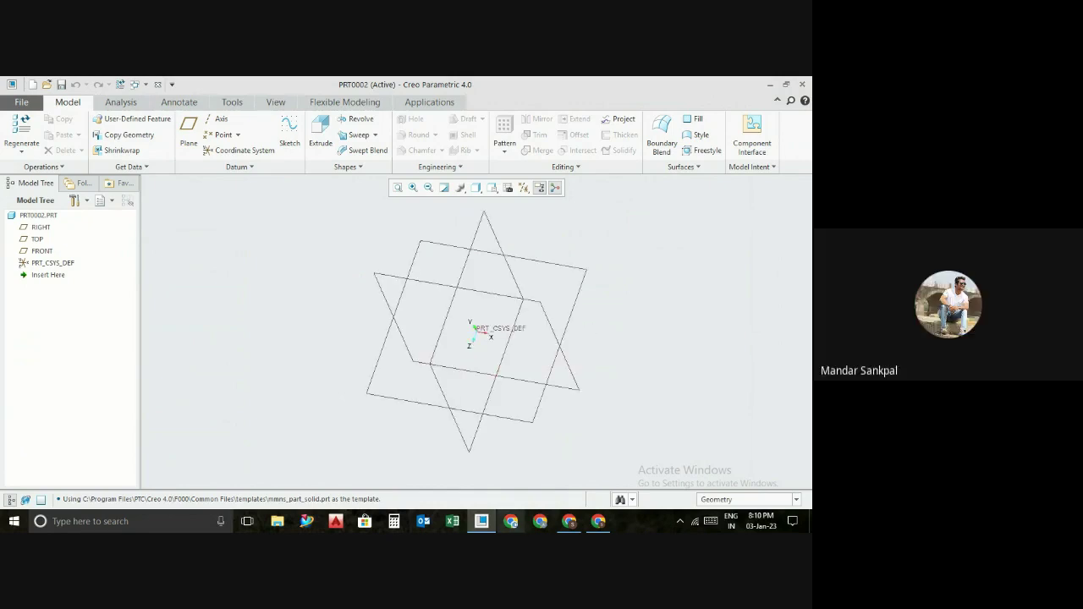
click(770, 84)
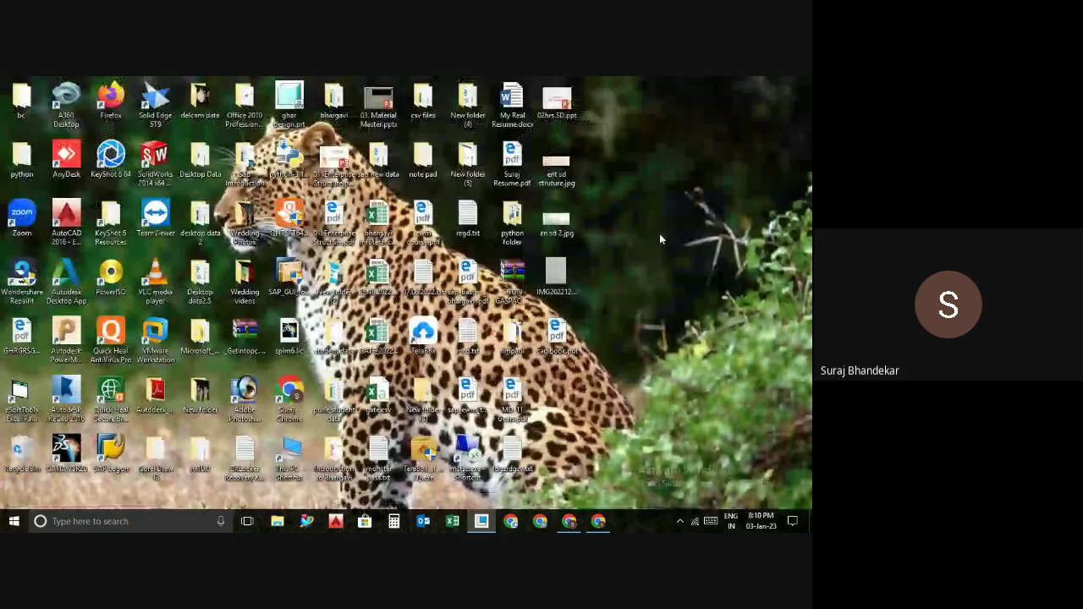
- Open cad book.pdf in Edge, then return to Creo and restore the Standard Orientation view
right_click(557, 334)
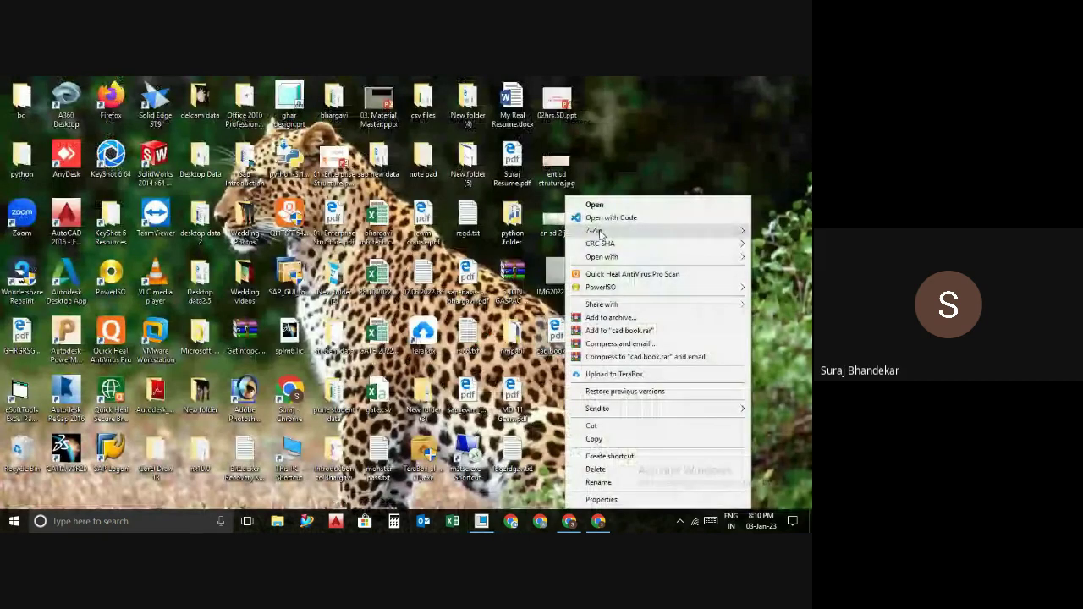
key(Escape)
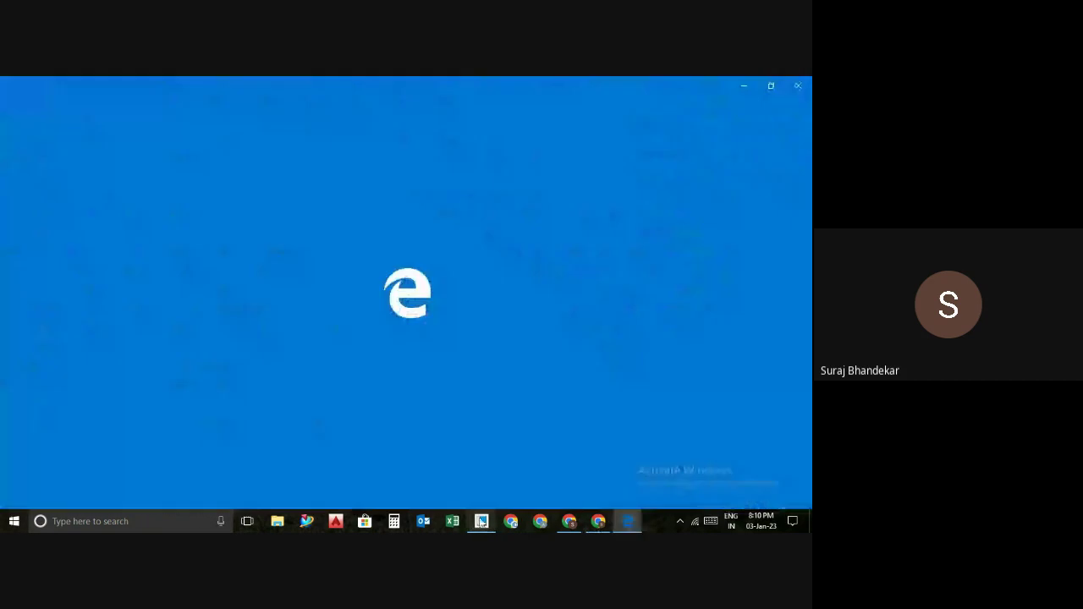
click(482, 482)
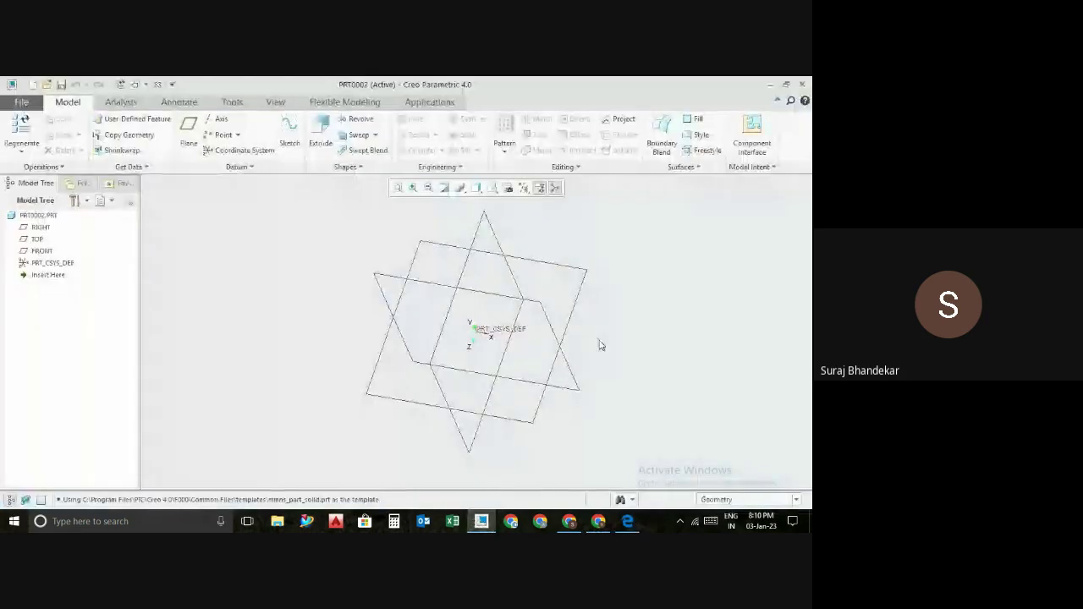
middle_drag(645, 359, 703, 351)
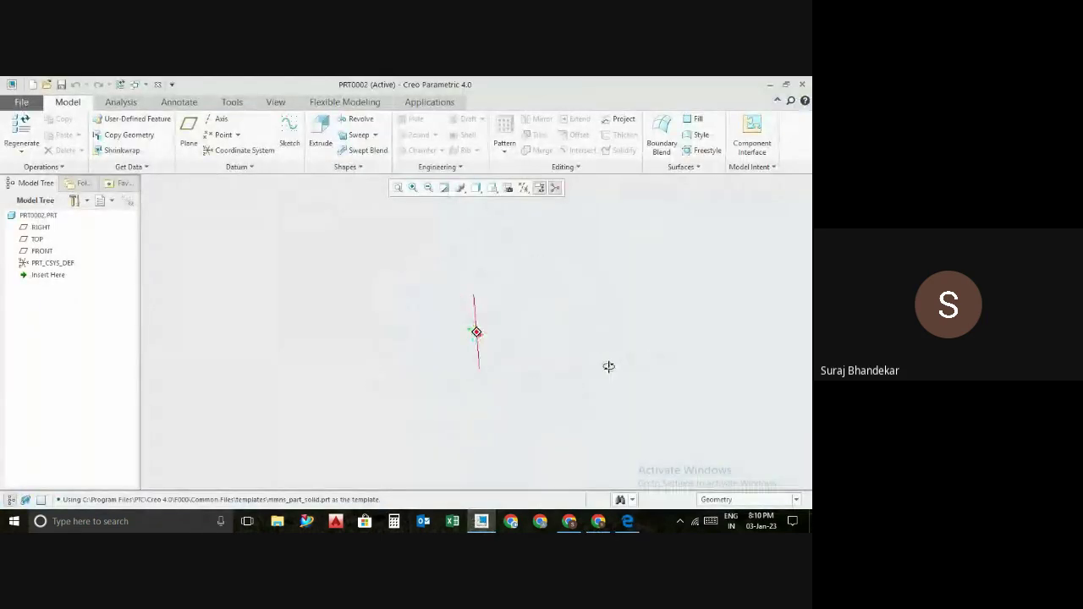
click(493, 188)
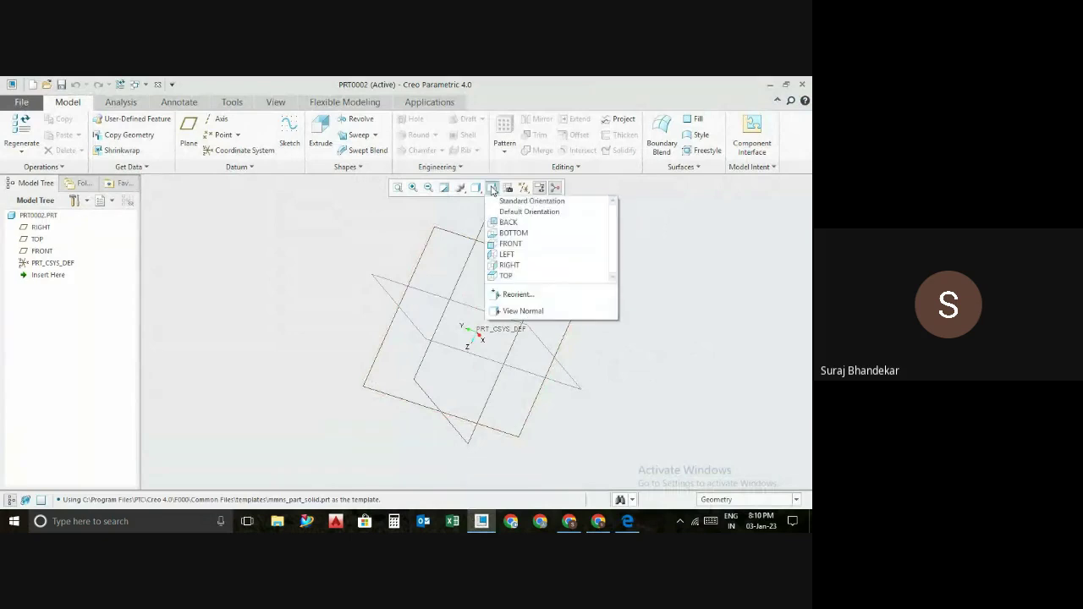
click(499, 197)
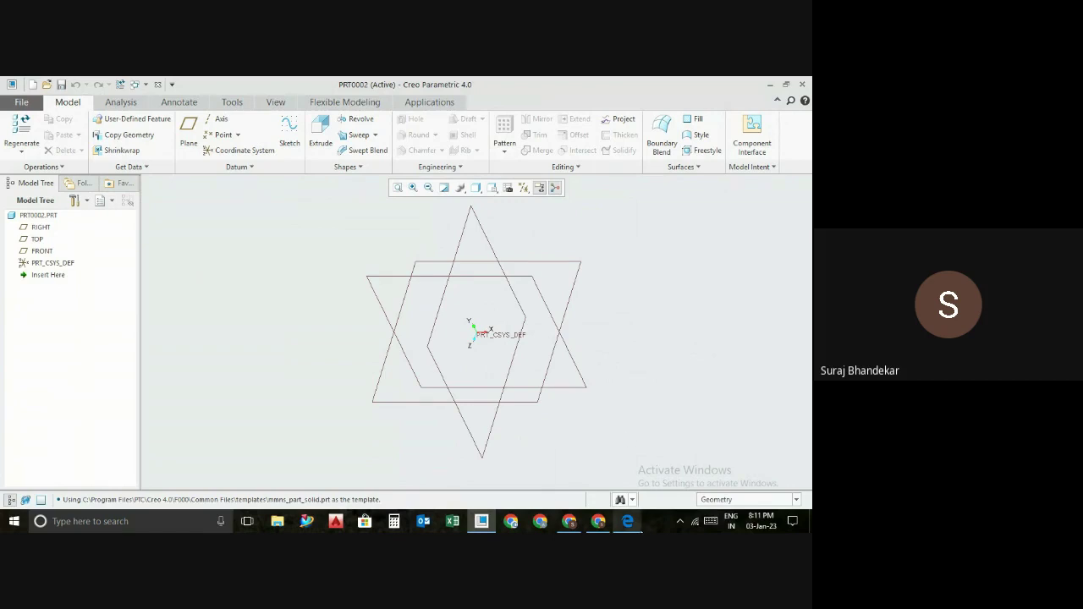
- Scroll down through cad book.pdf in Edge toward the later drawings
click(628, 521)
scroll(589, 397, down, 3)
scroll(589, 396, down, 3)
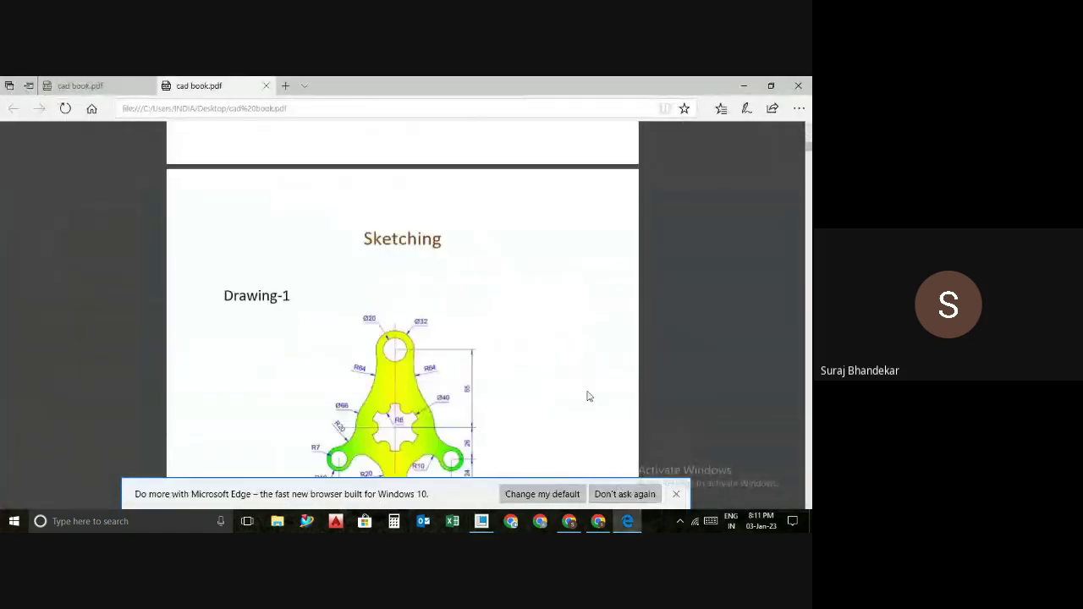
scroll(589, 396, down, 5)
scroll(589, 396, down, 5)
scroll(589, 396, down, 5)
scroll(589, 396, down, 5)
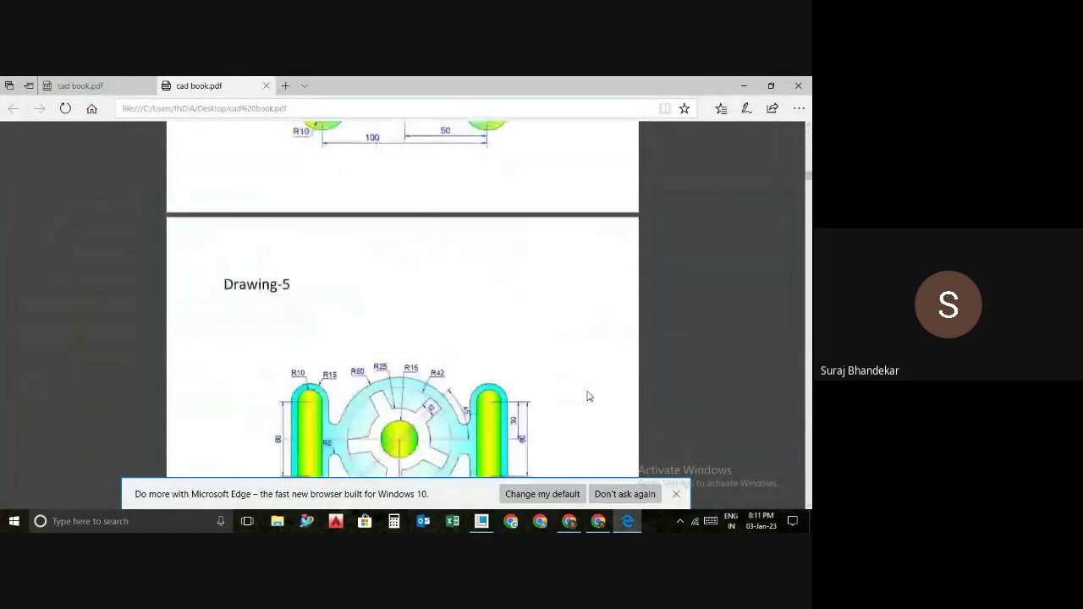
scroll(589, 396, down, 5)
scroll(589, 397, down, 5)
scroll(589, 396, down, 5)
scroll(589, 396, down, 5)
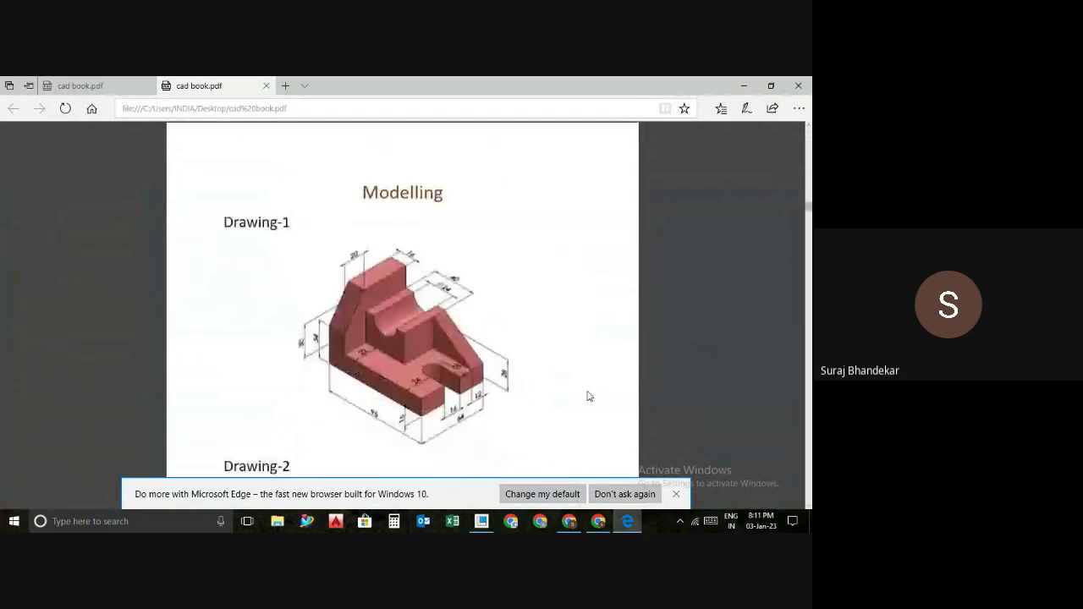
scroll(589, 396, down, 4)
scroll(589, 396, up, 1)
scroll(589, 396, down, 3)
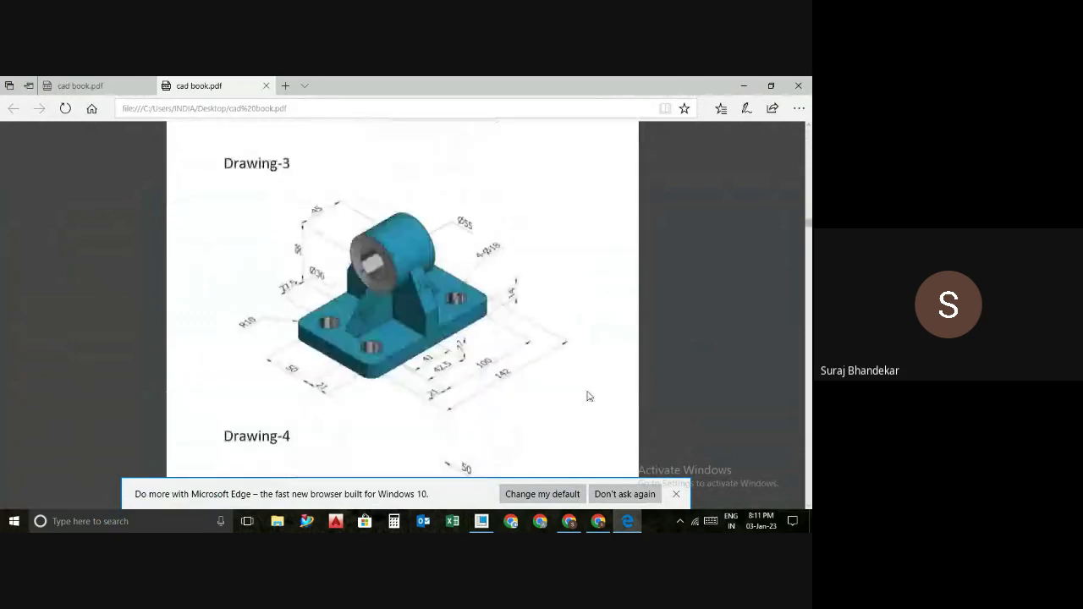
scroll(589, 396, down, 3)
scroll(589, 396, down, 3)
scroll(589, 396, down, 3)
scroll(589, 396, down, 3)
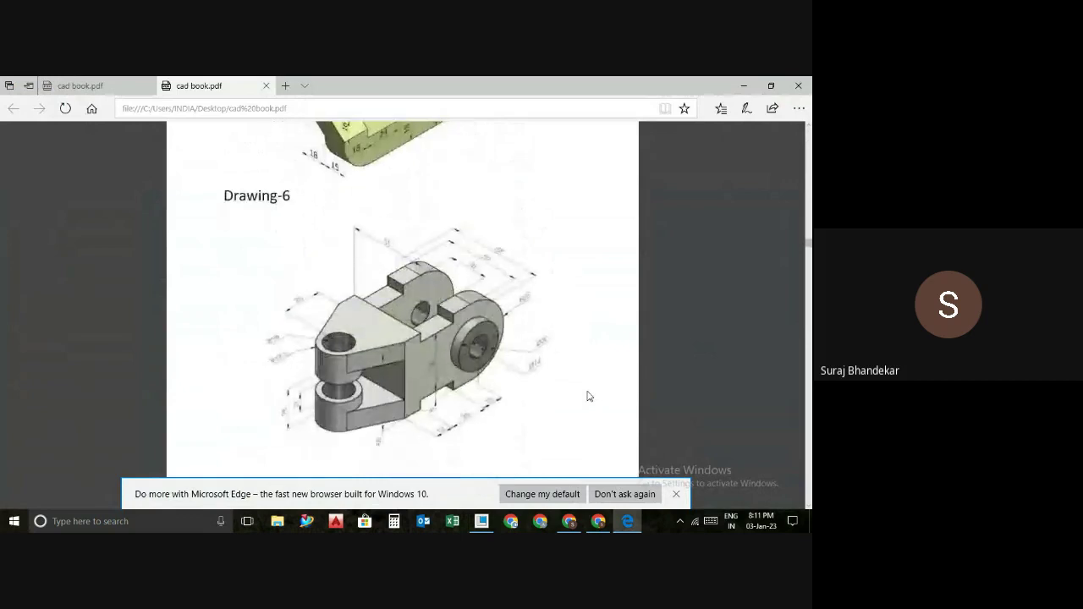
scroll(589, 397, down, 3)
scroll(589, 396, down, 3)
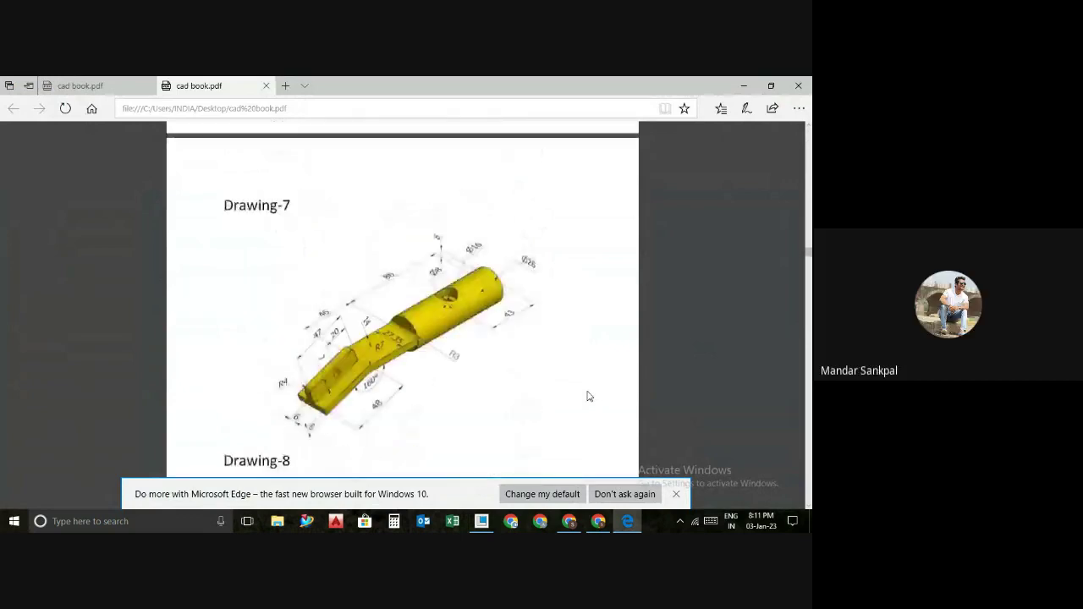
- Close the Edge promotion bar and continue scrolling to Drawing-7 on page 13
click(677, 495)
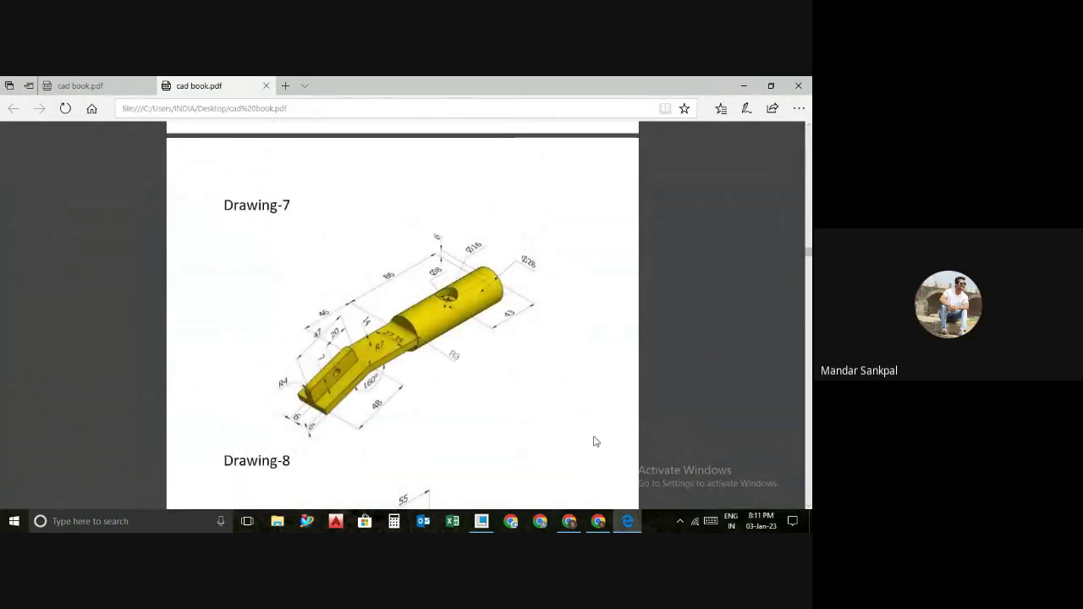
scroll(595, 440, down, 2)
scroll(595, 441, down, 2)
scroll(595, 441, down, 2)
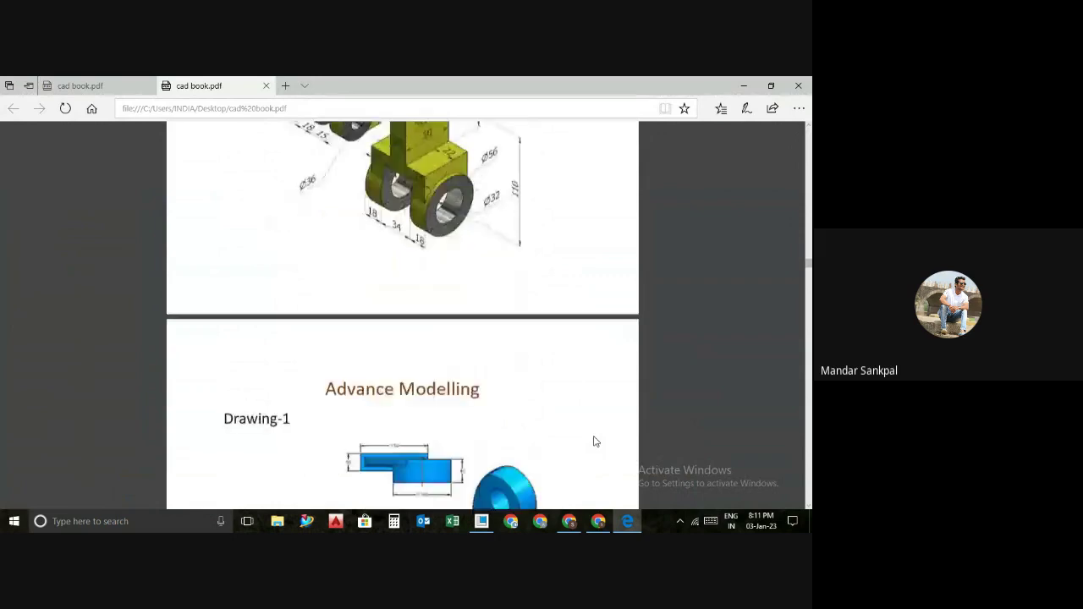
scroll(595, 441, down, 1)
scroll(595, 441, down, 2)
scroll(595, 441, down, 1)
scroll(595, 441, down, 2)
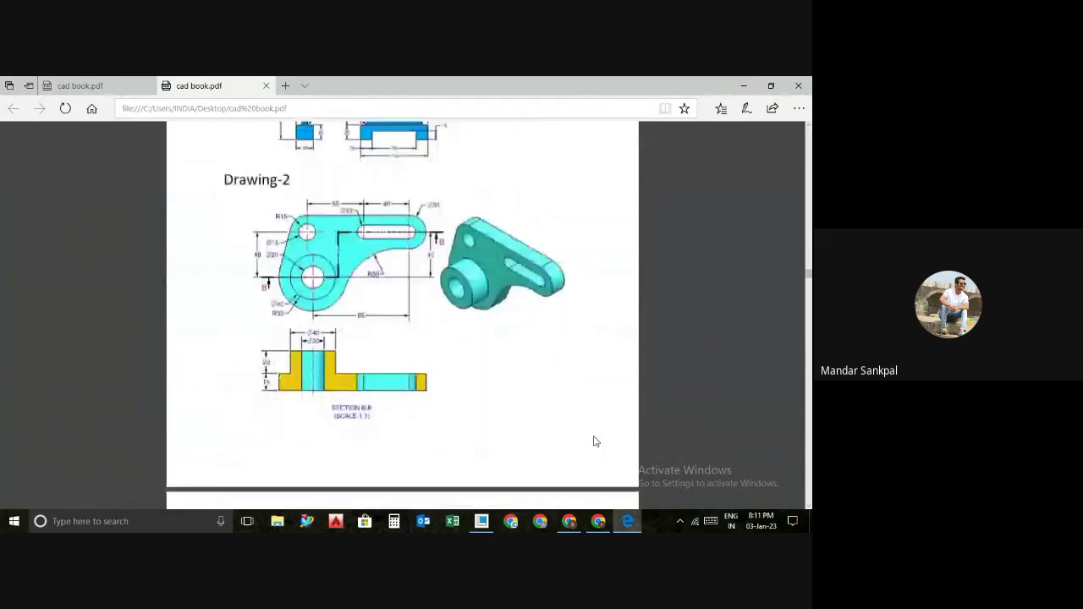
scroll(595, 441, down, 3)
scroll(595, 441, down, 2)
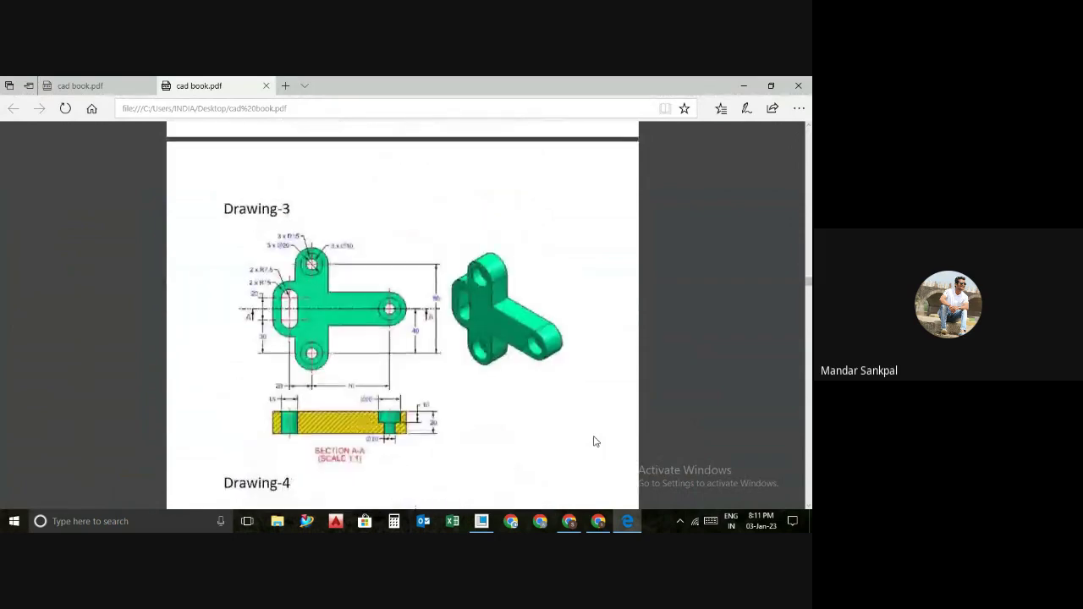
scroll(595, 441, down, 2)
scroll(595, 441, down, 2)
scroll(595, 441, down, 1)
scroll(595, 440, down, 3)
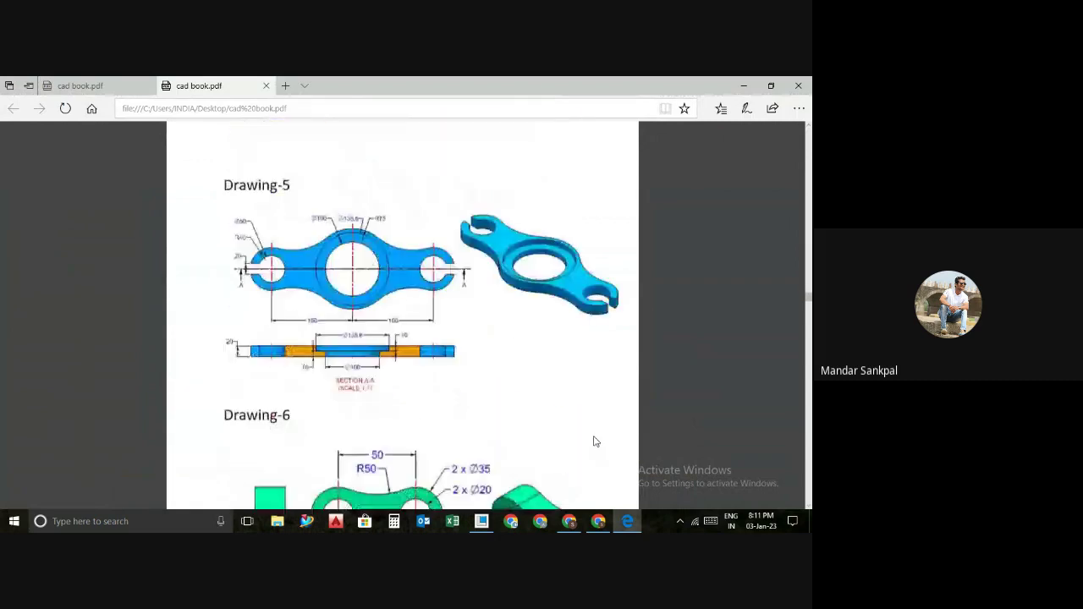
scroll(595, 441, down, 3)
scroll(595, 441, down, 3)
scroll(595, 441, down, 1)
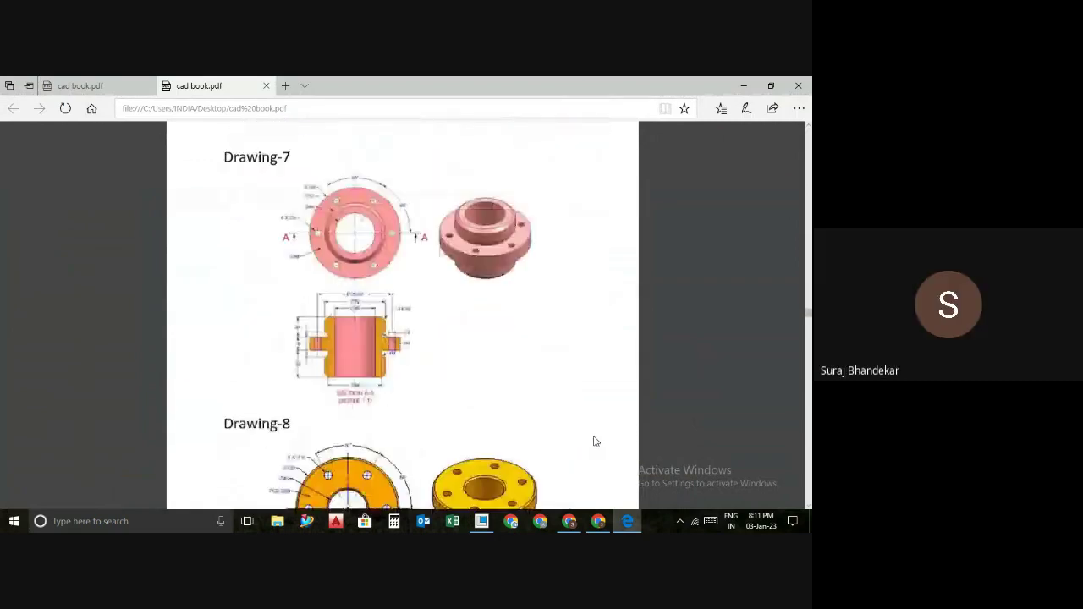
scroll(595, 440, up, 1)
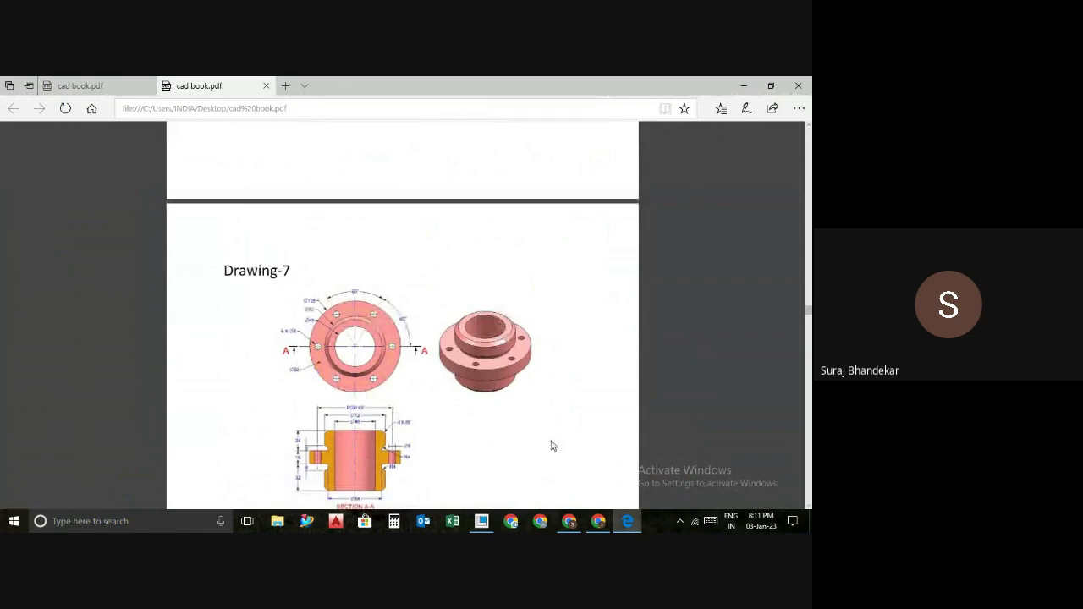
scroll(531, 434, down, 1)
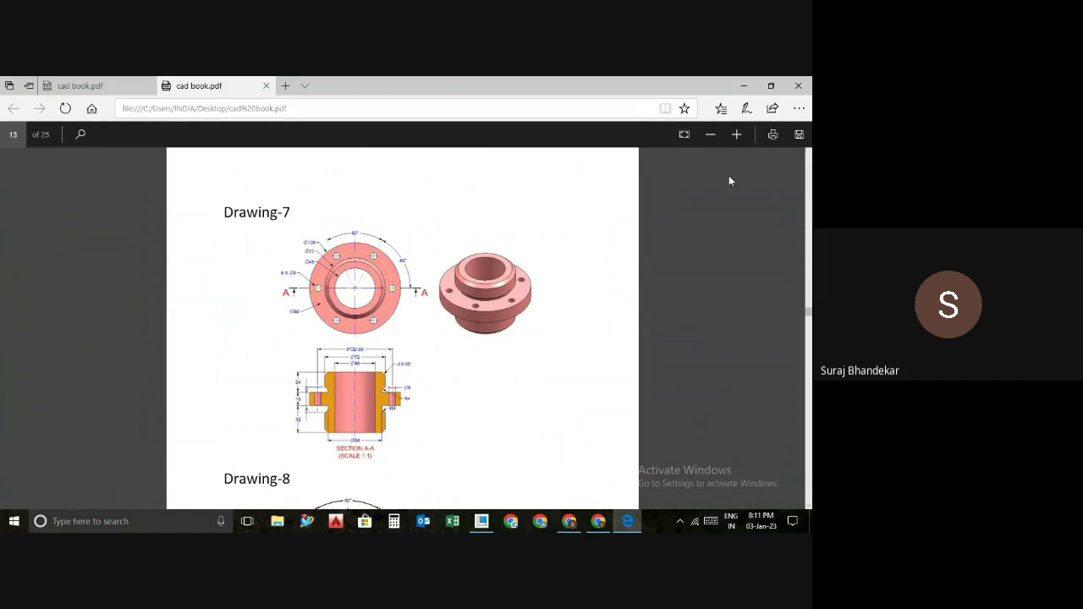
- Zoom in on Drawing-7's bushing views, then adjust so Section A-A fits fully
click(735, 135)
click(735, 136)
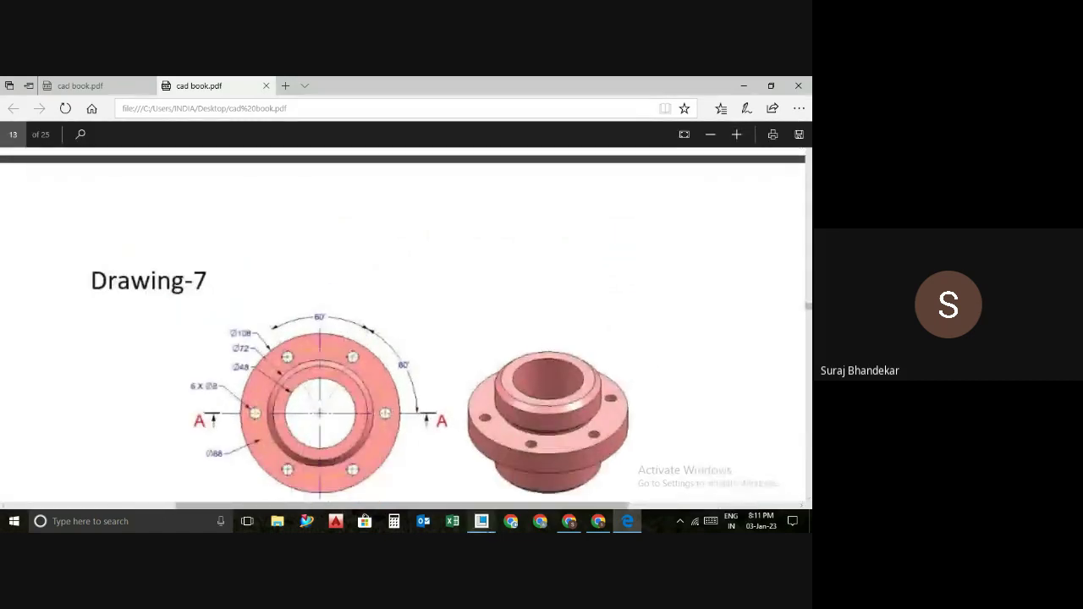
scroll(463, 437, down, 2)
scroll(464, 438, down, 3)
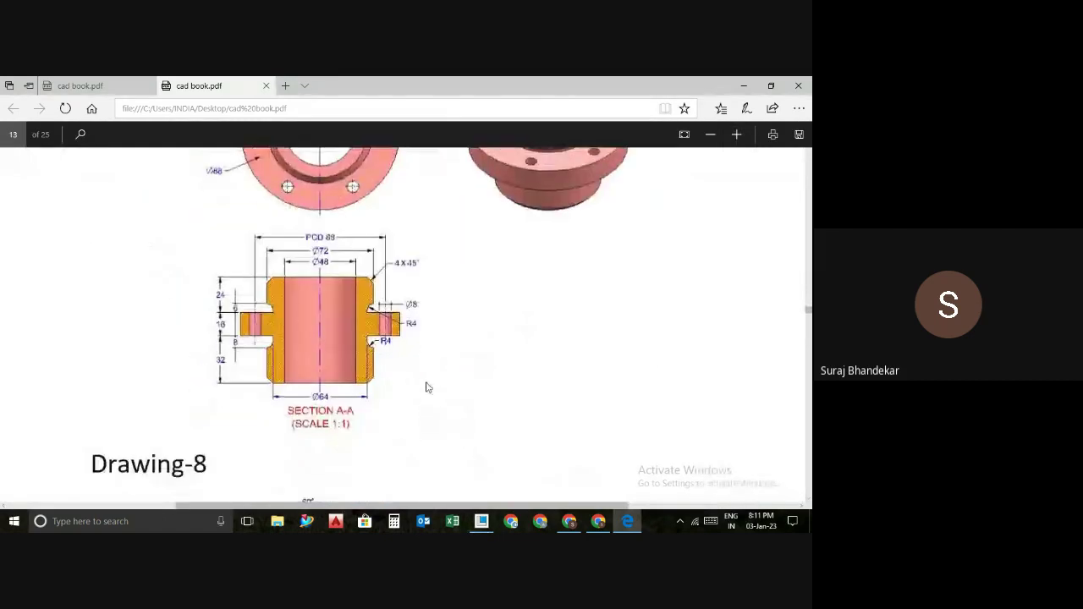
click(735, 135)
click(736, 135)
scroll(516, 423, down, 1)
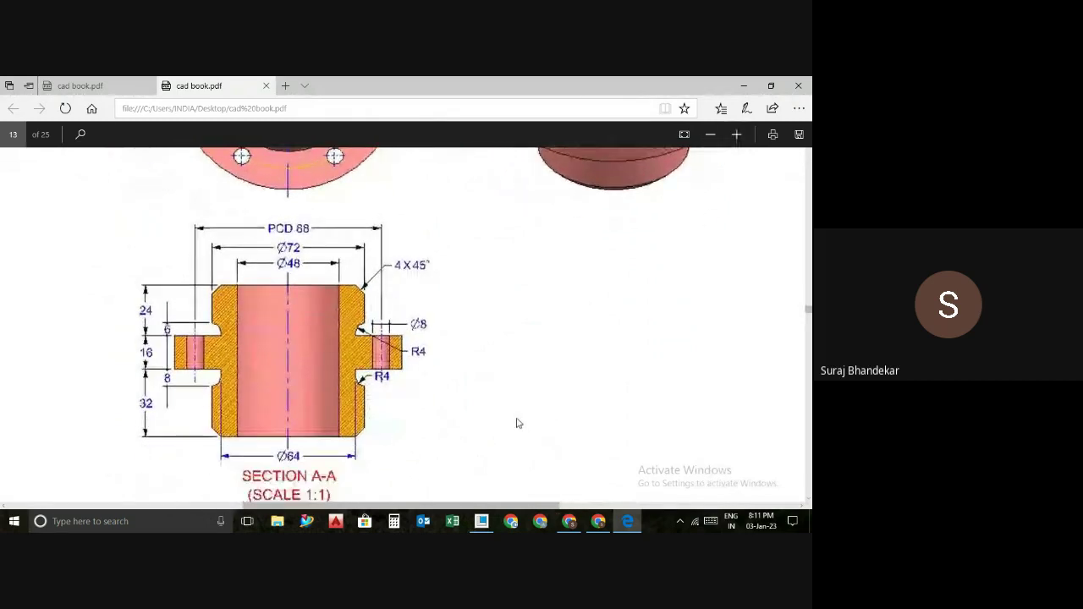
scroll(518, 421, up, 2)
scroll(518, 421, up, 1)
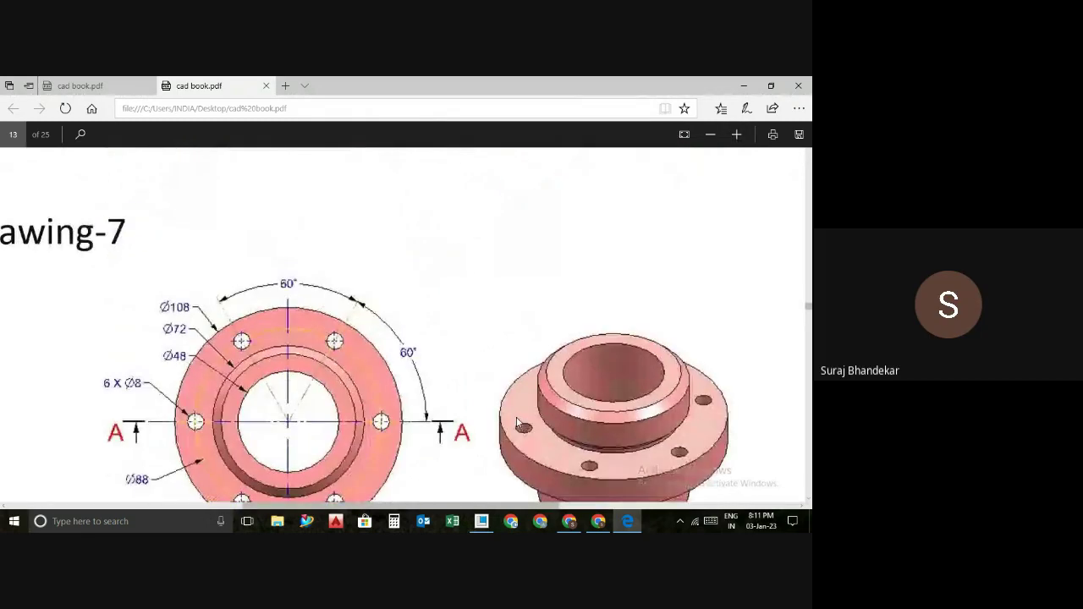
scroll(518, 422, down, 1)
click(710, 135)
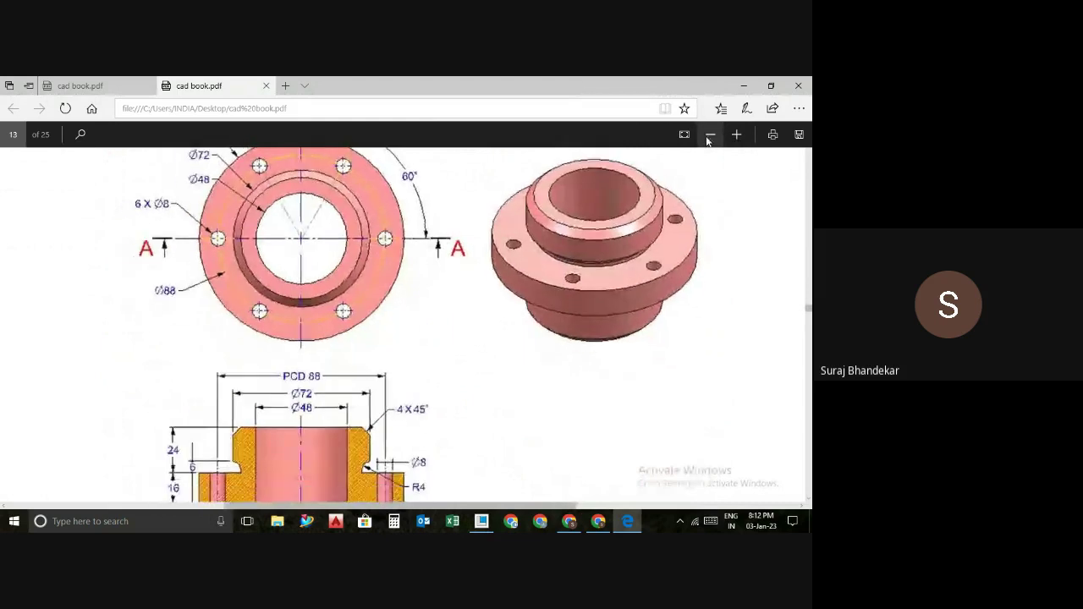
click(710, 136)
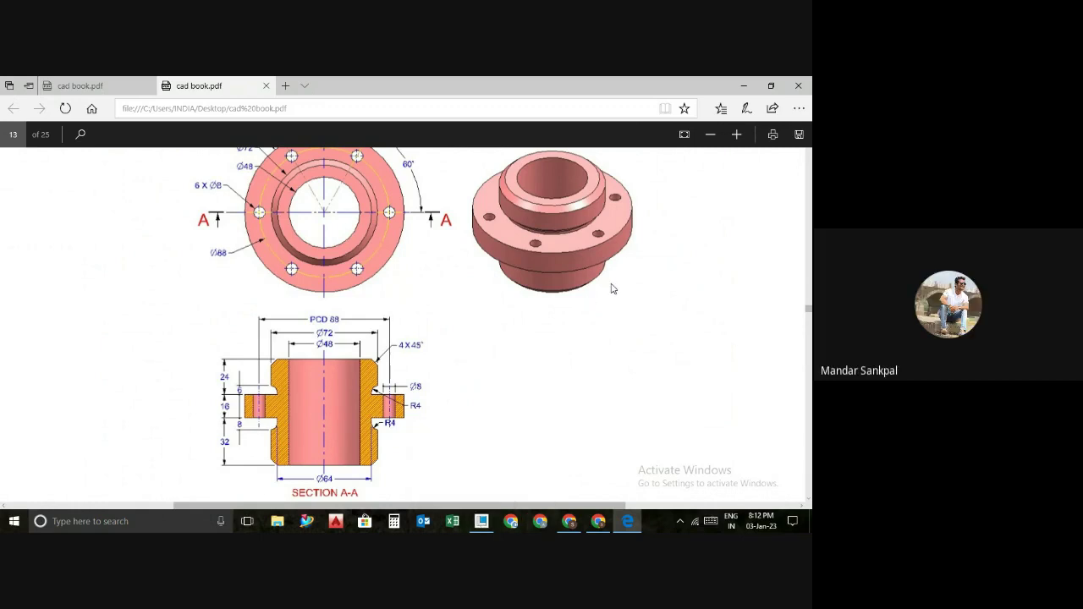
scroll(613, 289, up, 2)
scroll(613, 289, up, 1)
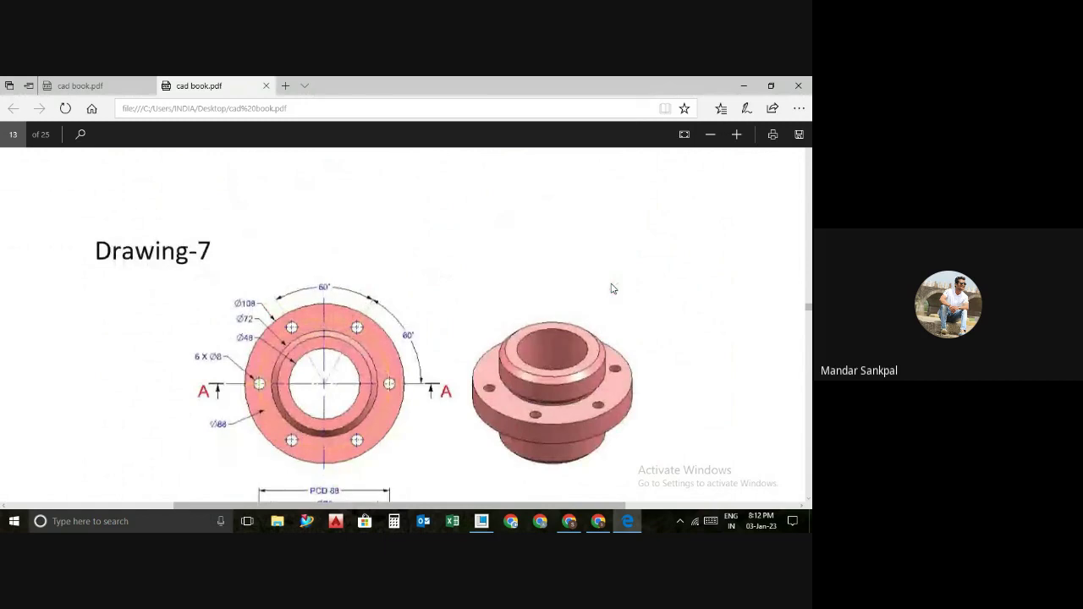
scroll(613, 288, down, 1)
scroll(613, 288, down, 1)
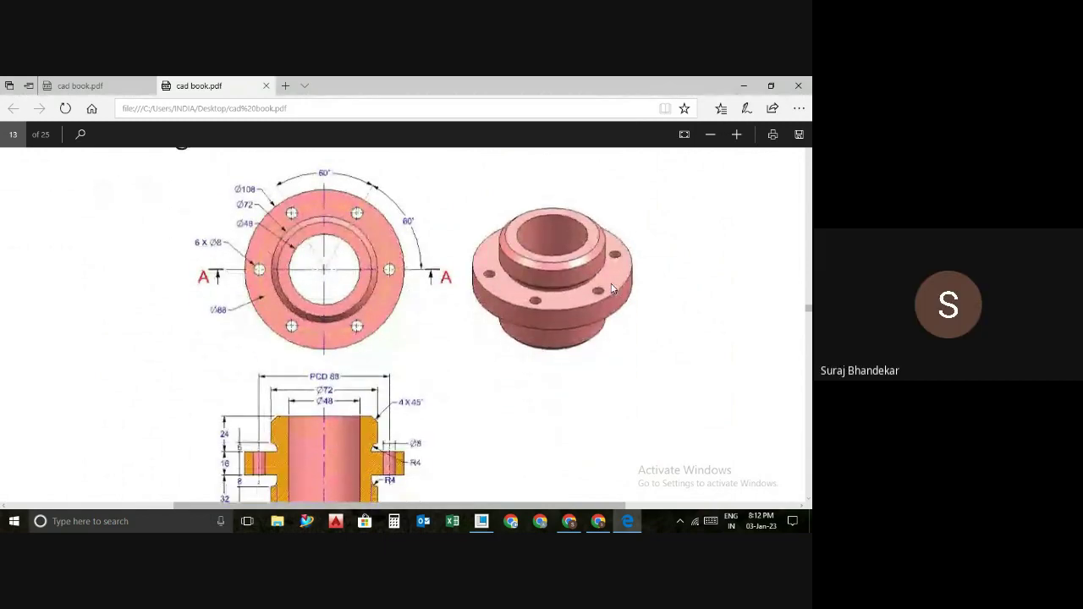
scroll(614, 289, down, 2)
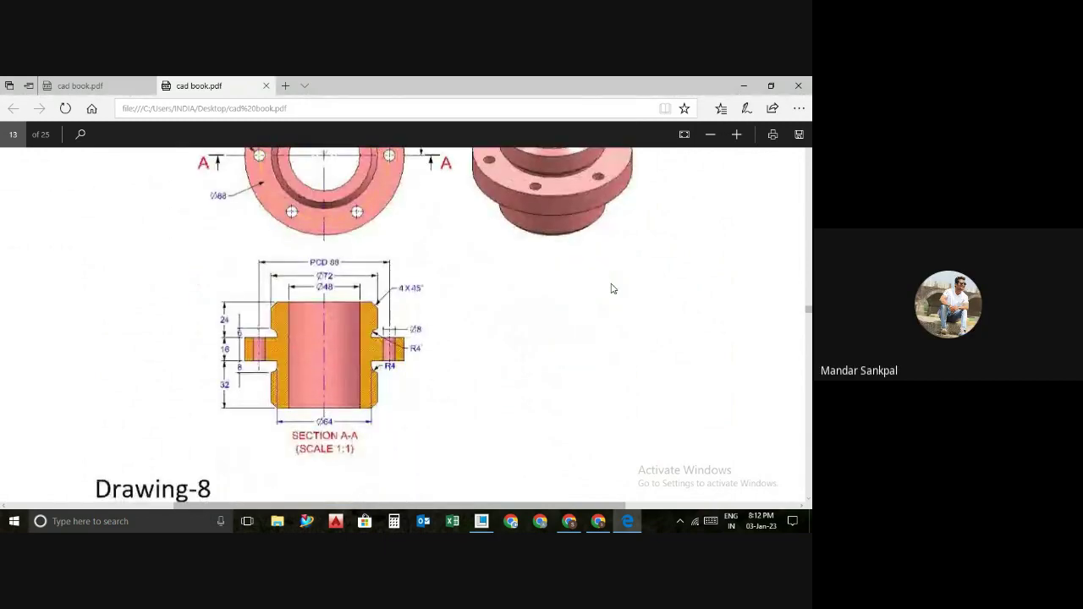
scroll(613, 289, up, 1)
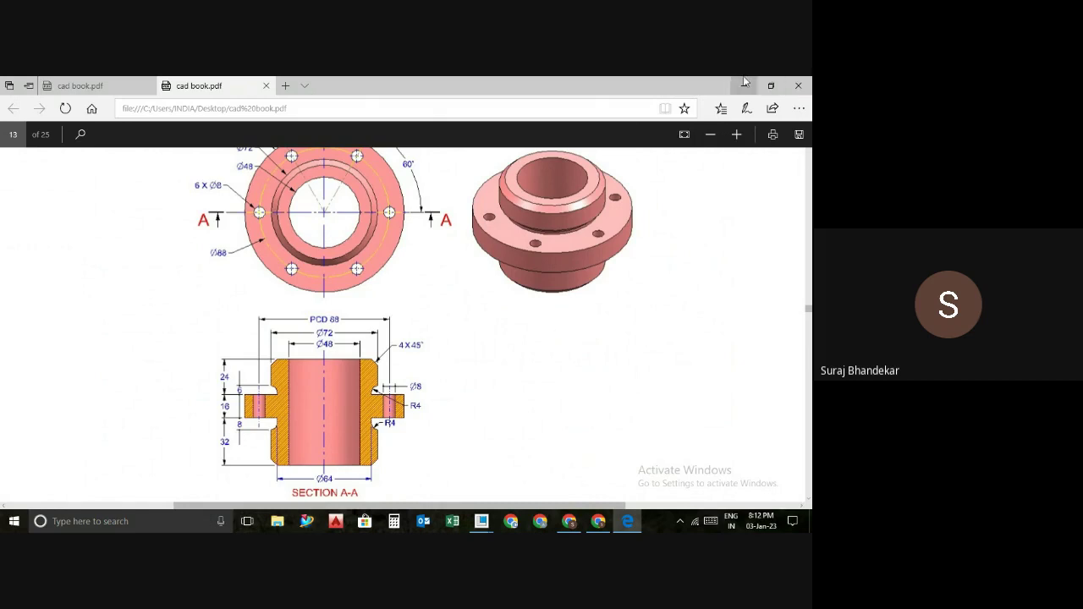
mouse_move(481, 521)
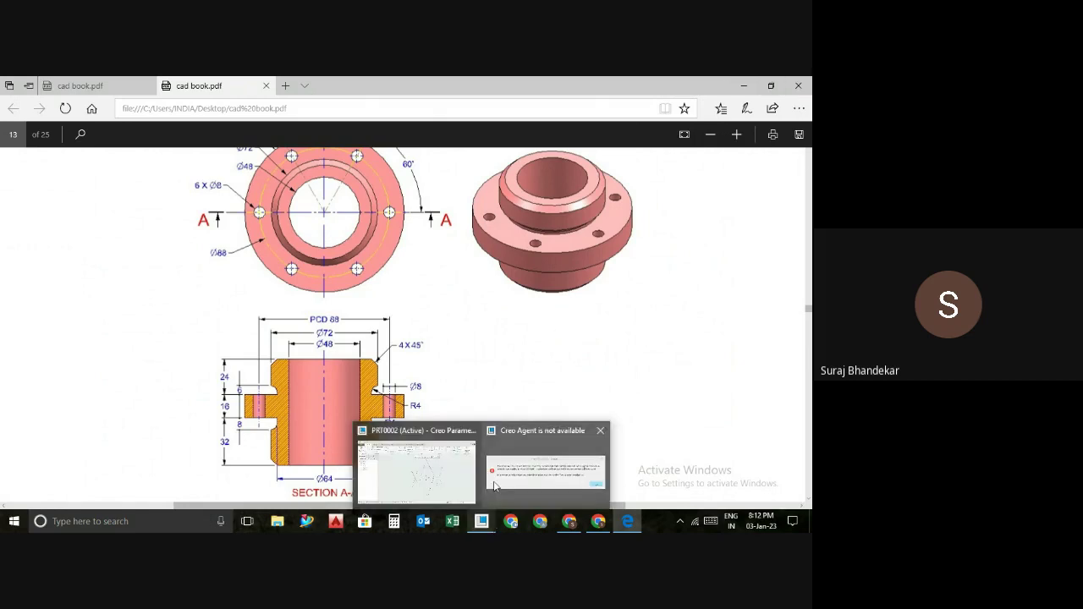
mouse_move(546, 465)
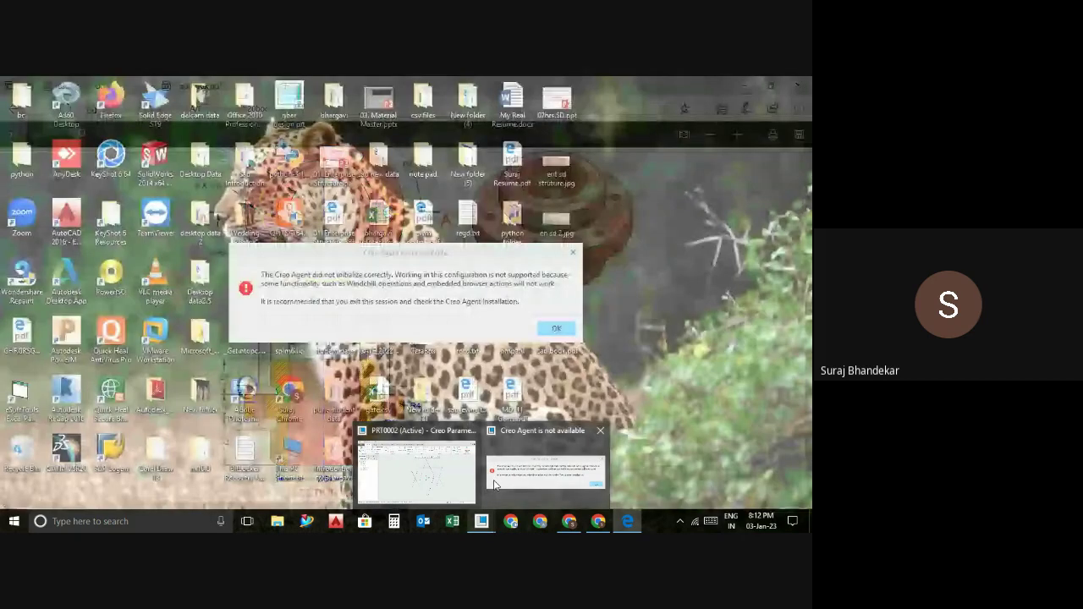
- Dismiss the Creo Agent error, return to Creo, and start a sketch on the TOP plane
click(496, 484)
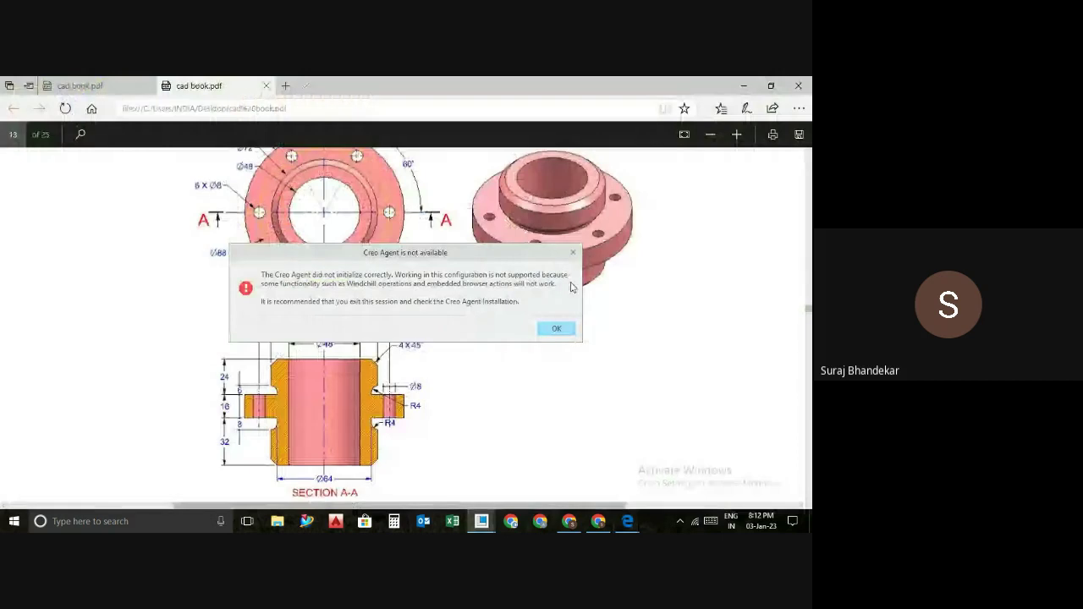
click(564, 333)
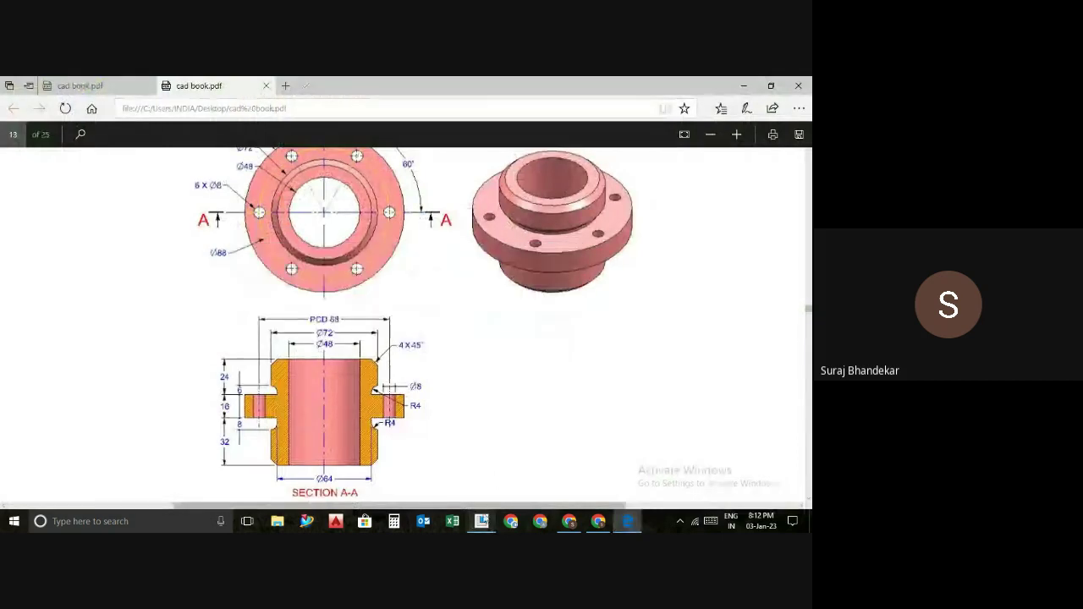
click(482, 521)
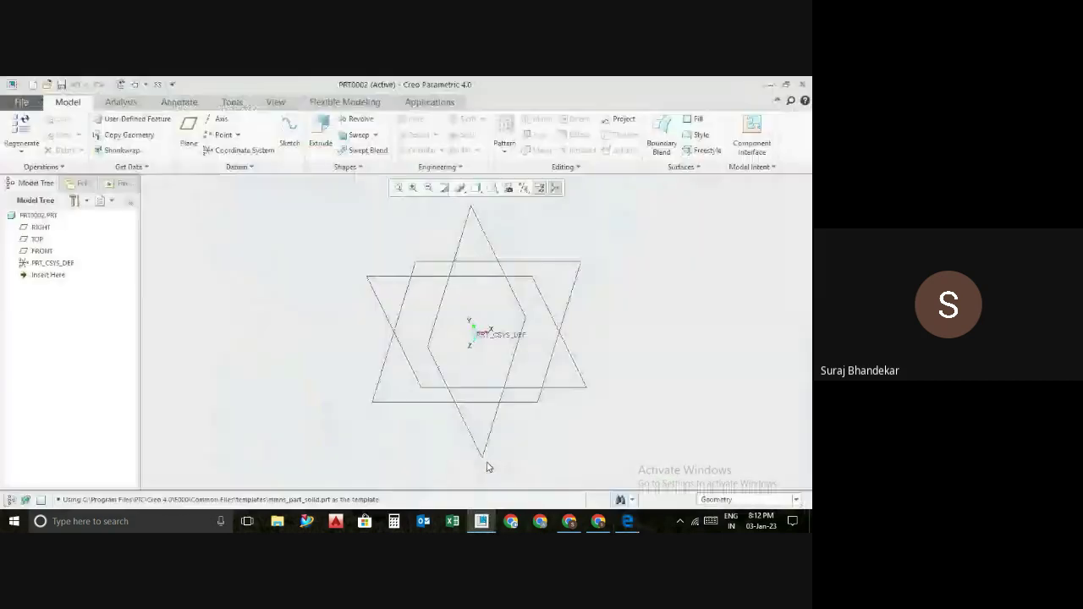
click(423, 263)
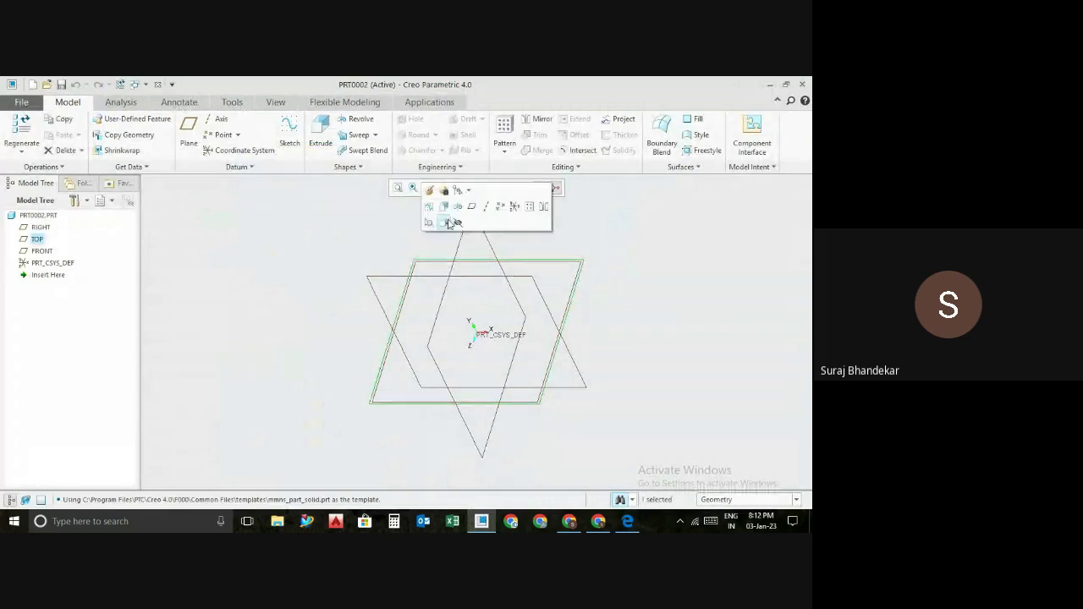
click(430, 207)
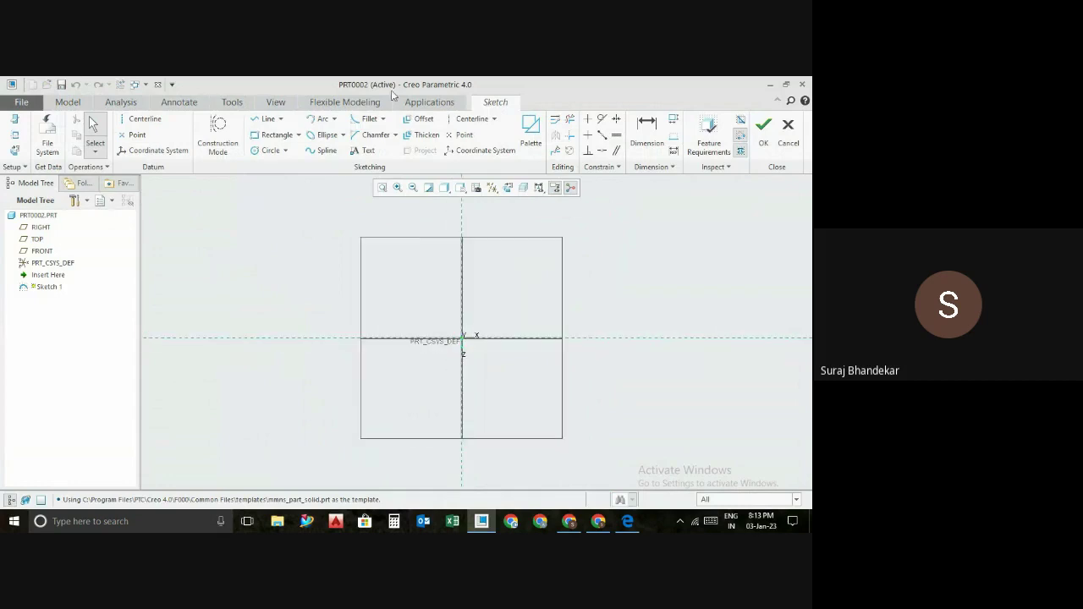
- Draw a vertical centerline through the sketch origin
click(466, 124)
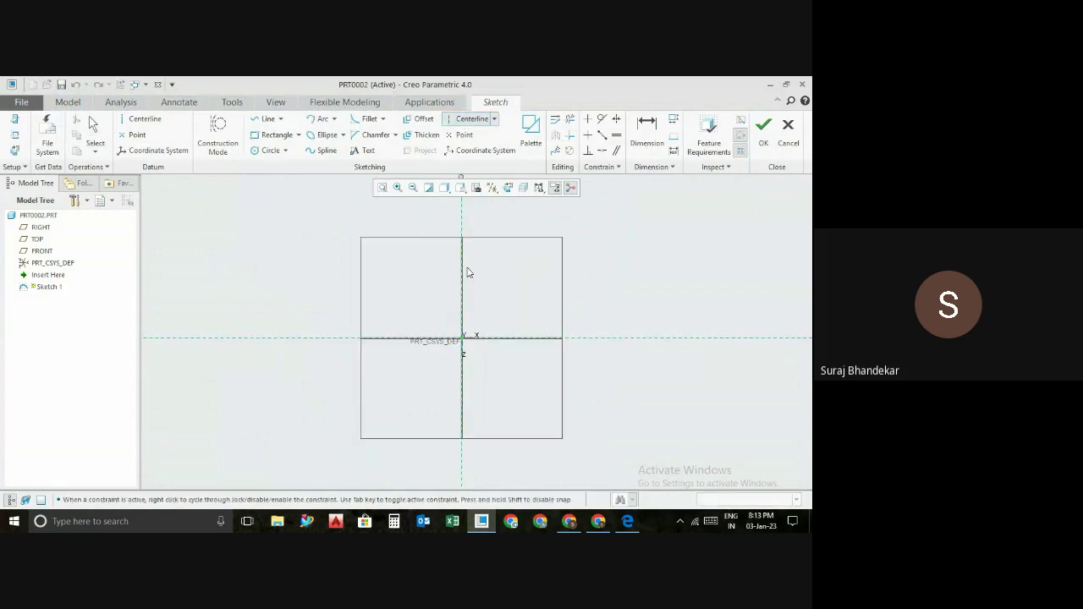
click(463, 339)
click(465, 308)
middle_click(598, 260)
- Draw a vertical line down to the horizontal axis, then bring up the Drawing-7 PDF
click(268, 119)
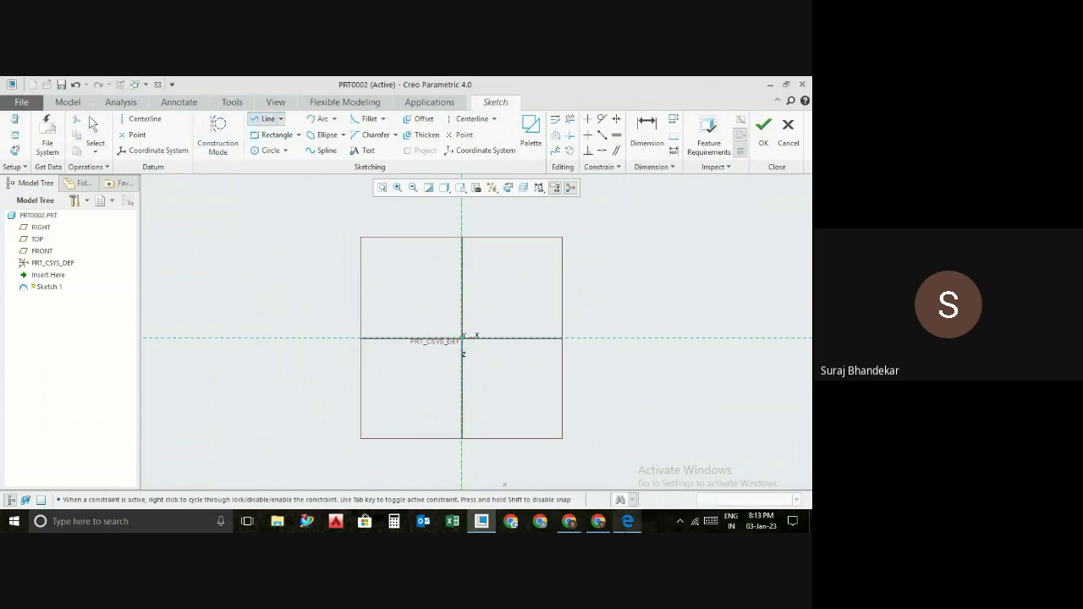
click(622, 489)
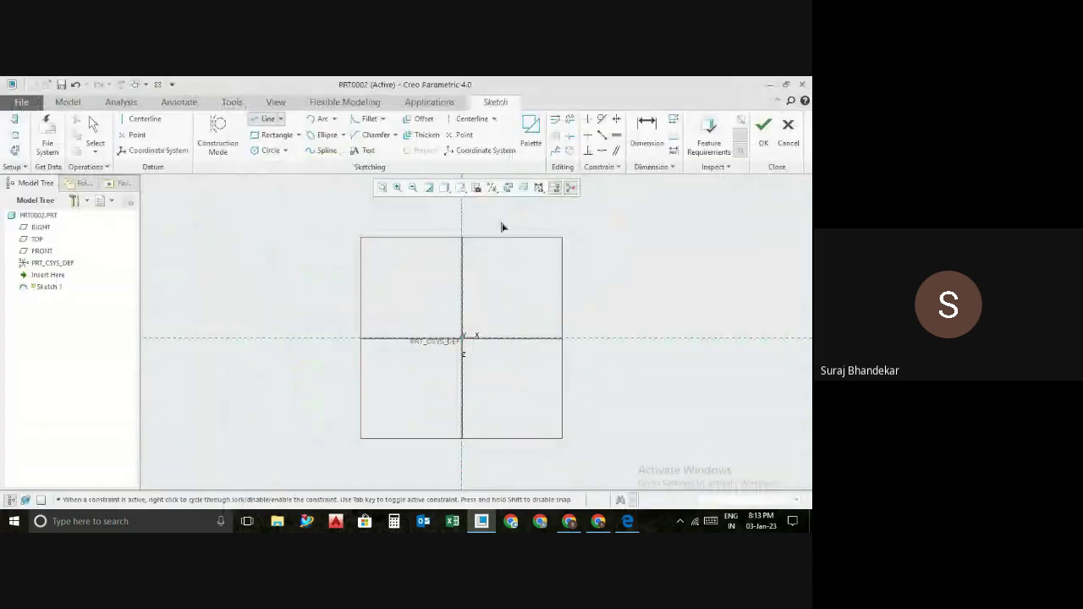
click(505, 218)
click(505, 340)
middle_click(654, 415)
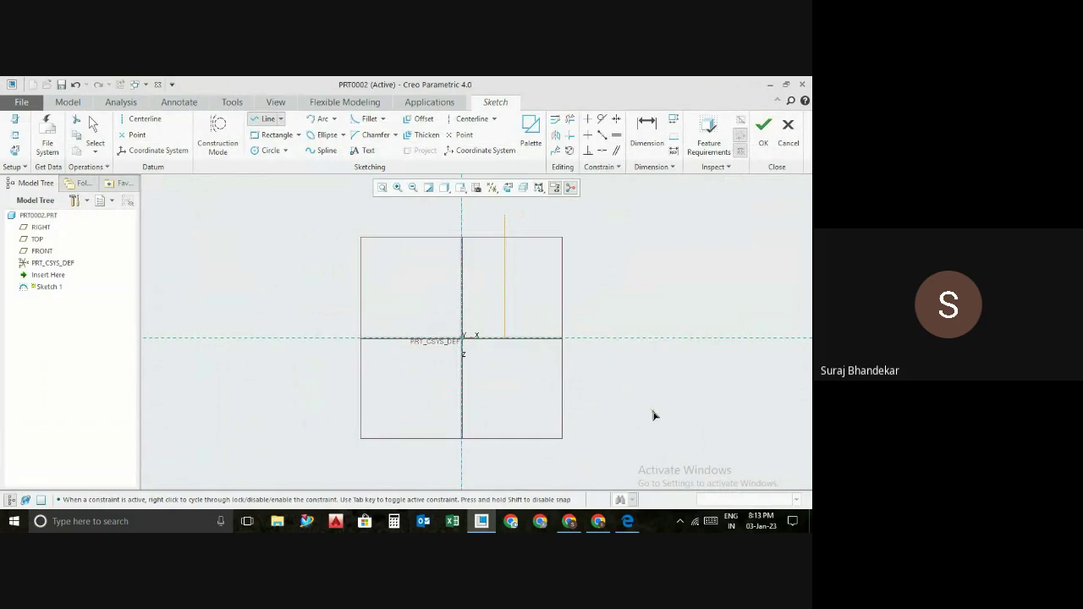
middle_click(655, 416)
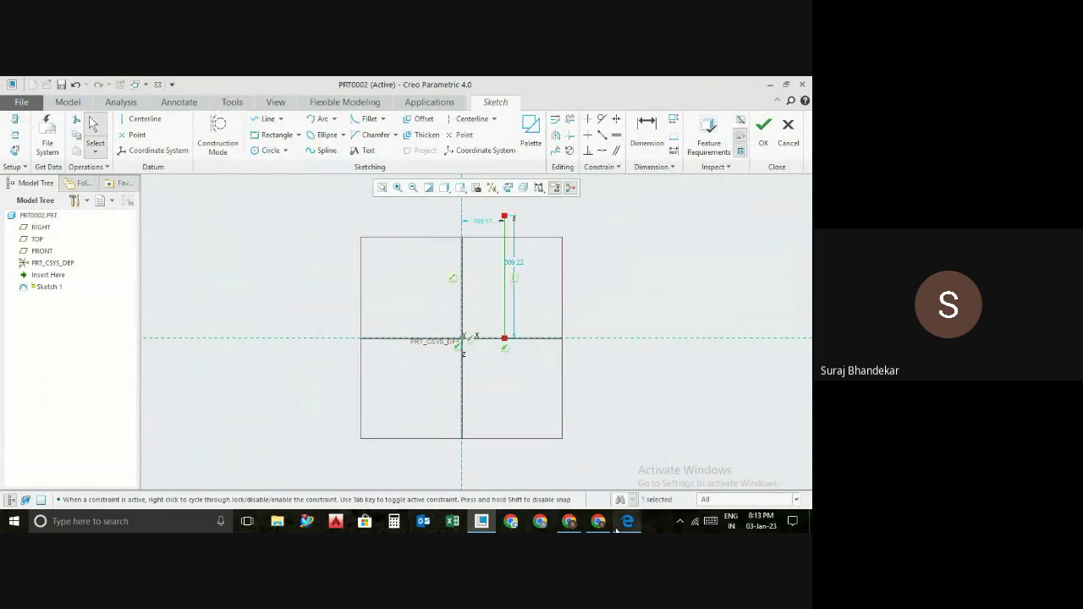
mouse_move(627, 521)
click(617, 489)
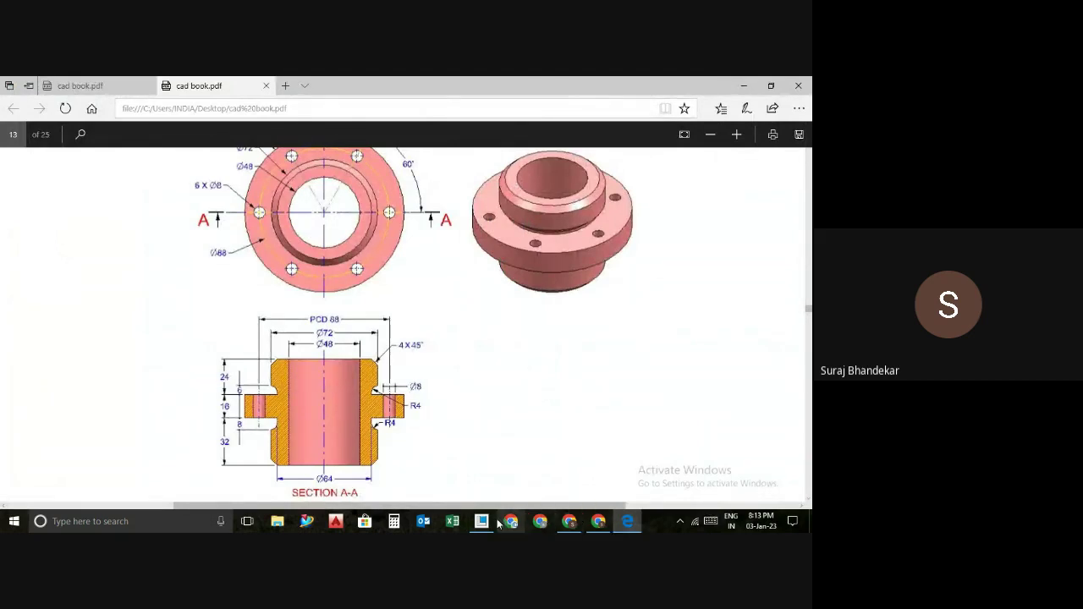
- Set the rectangle's vertical height dimension to 72 (24+32+16)
mouse_move(481, 521)
click(484, 482)
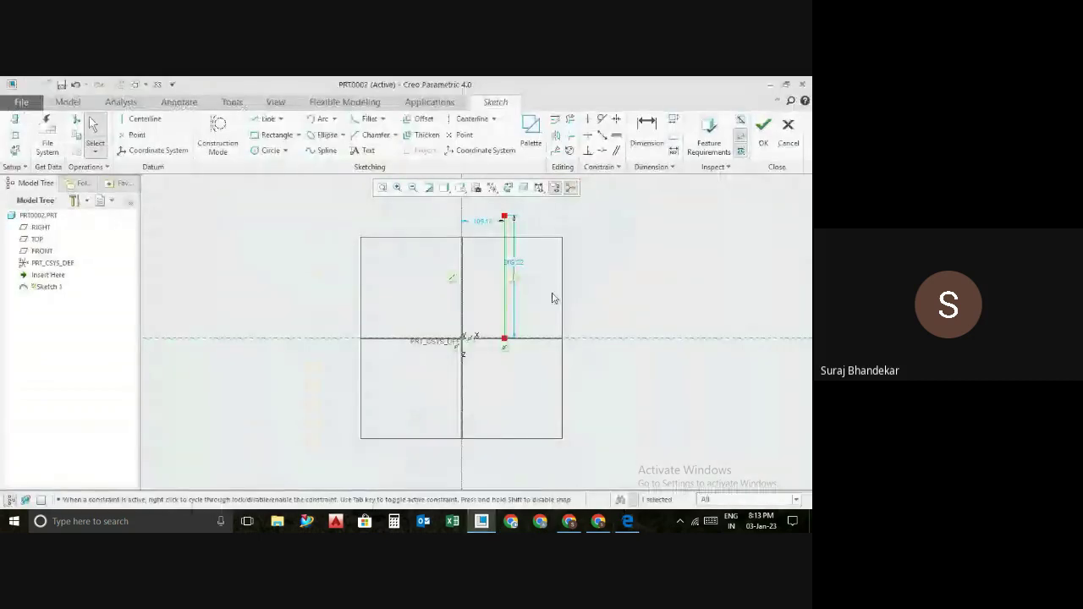
double_click(513, 262)
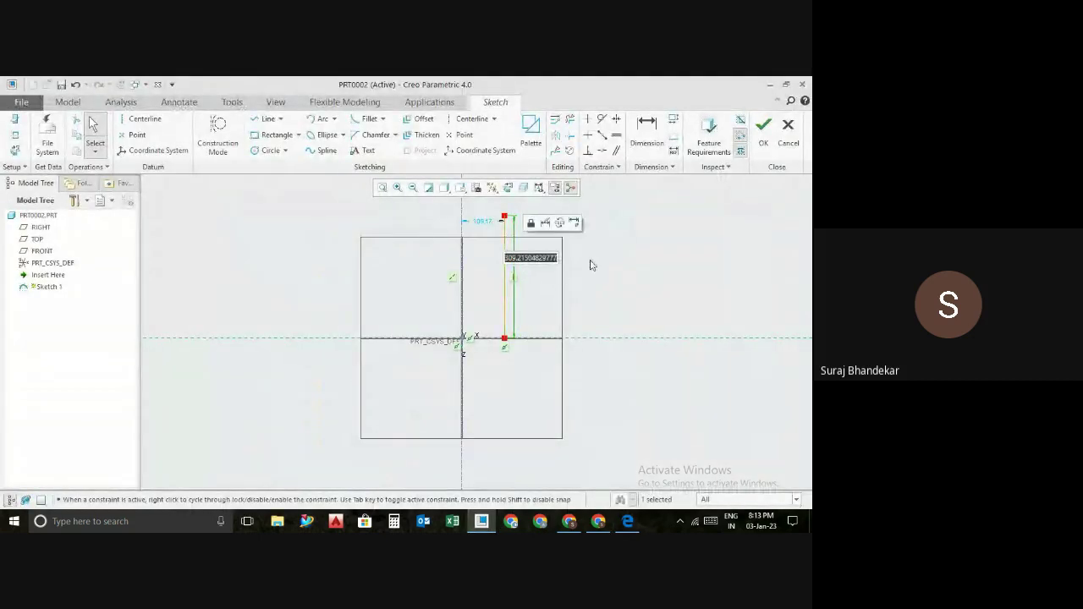
text(24+32+16)
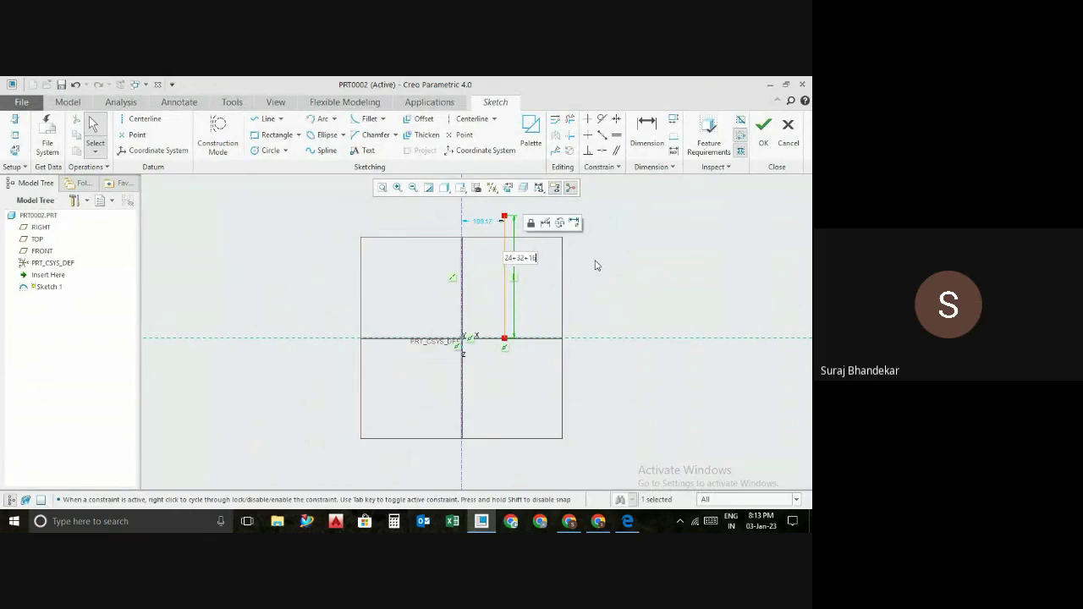
key(Return)
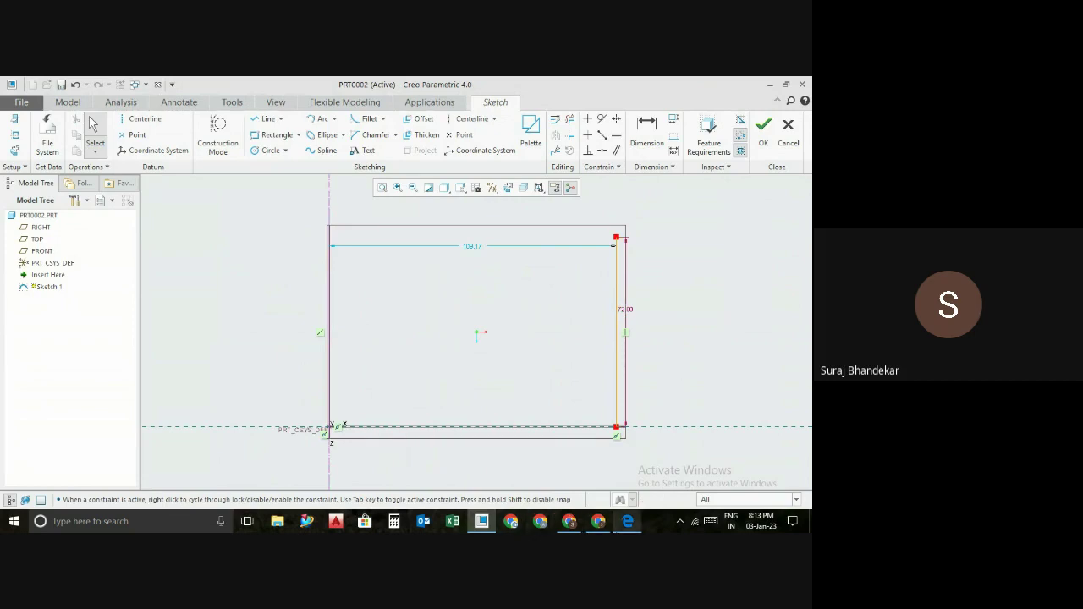
- After rechecking the drawing, set the rectangle's top width dimension to 24 (48/2)
click(612, 494)
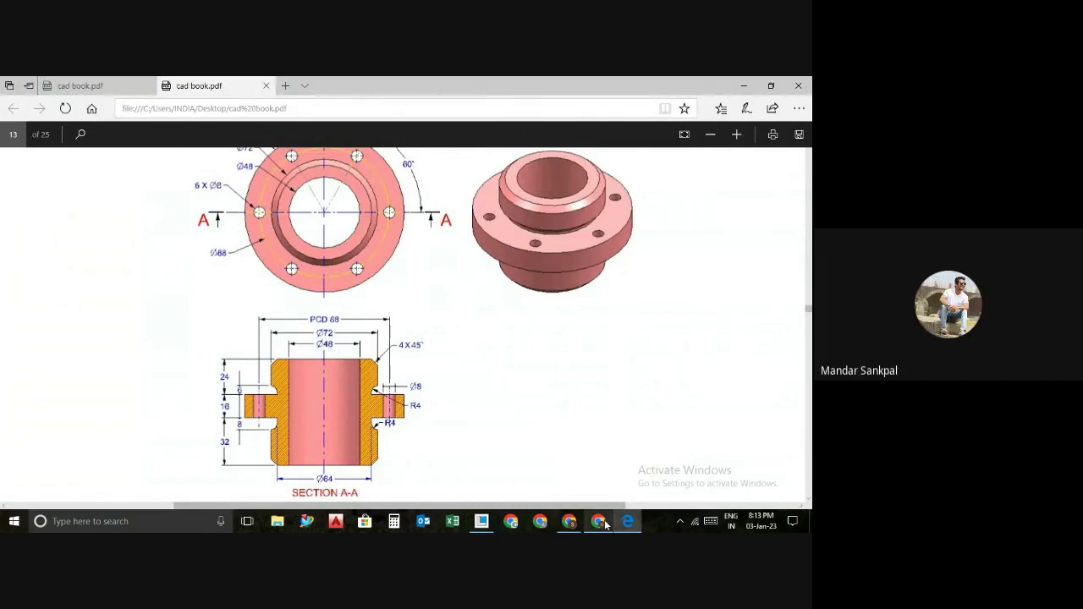
mouse_move(481, 521)
click(488, 499)
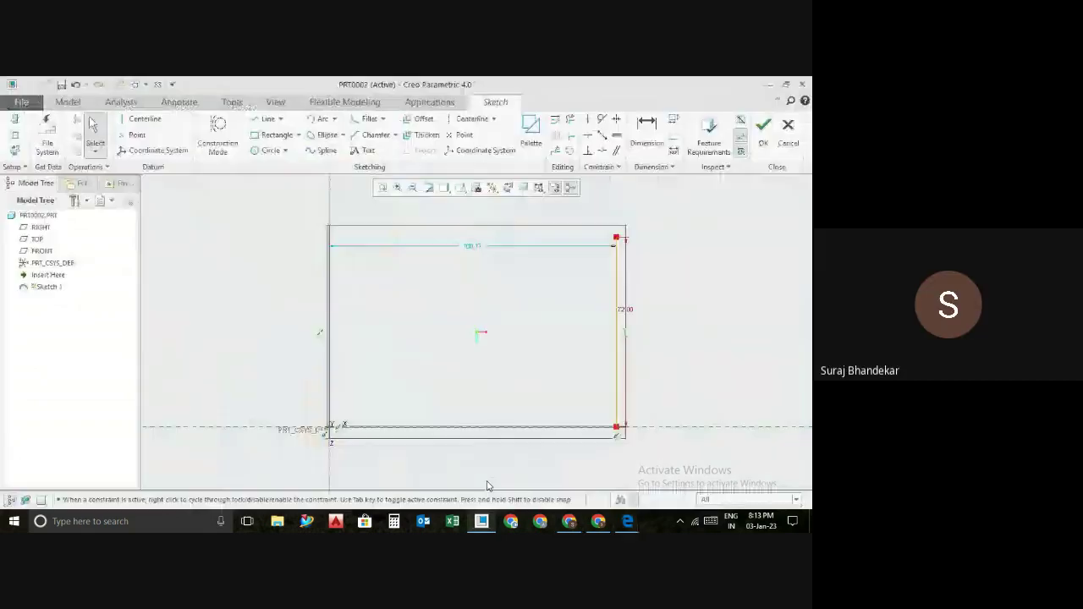
double_click(474, 247)
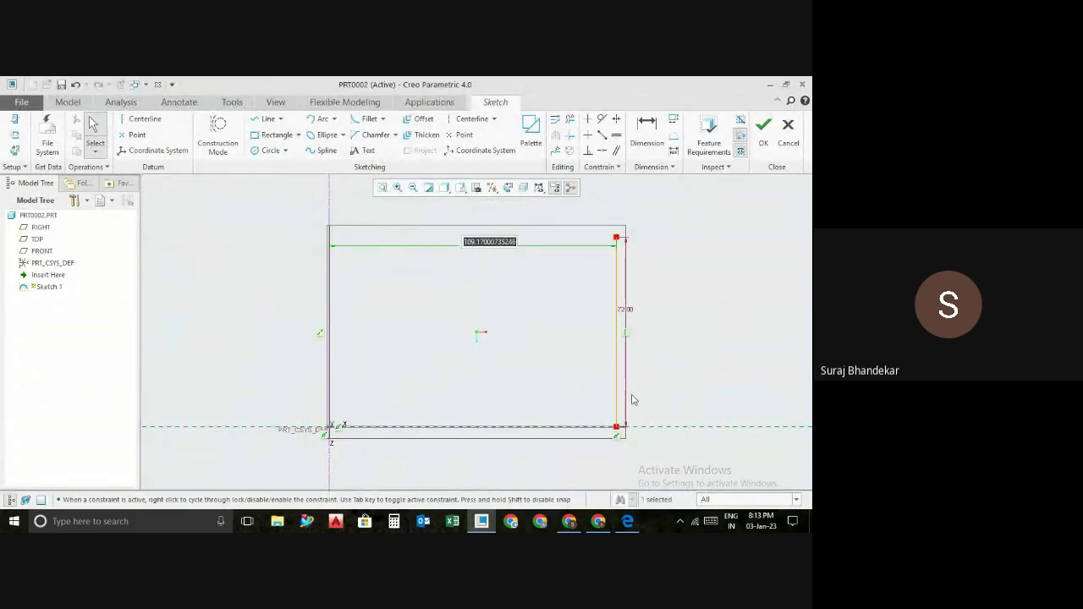
text(48/)
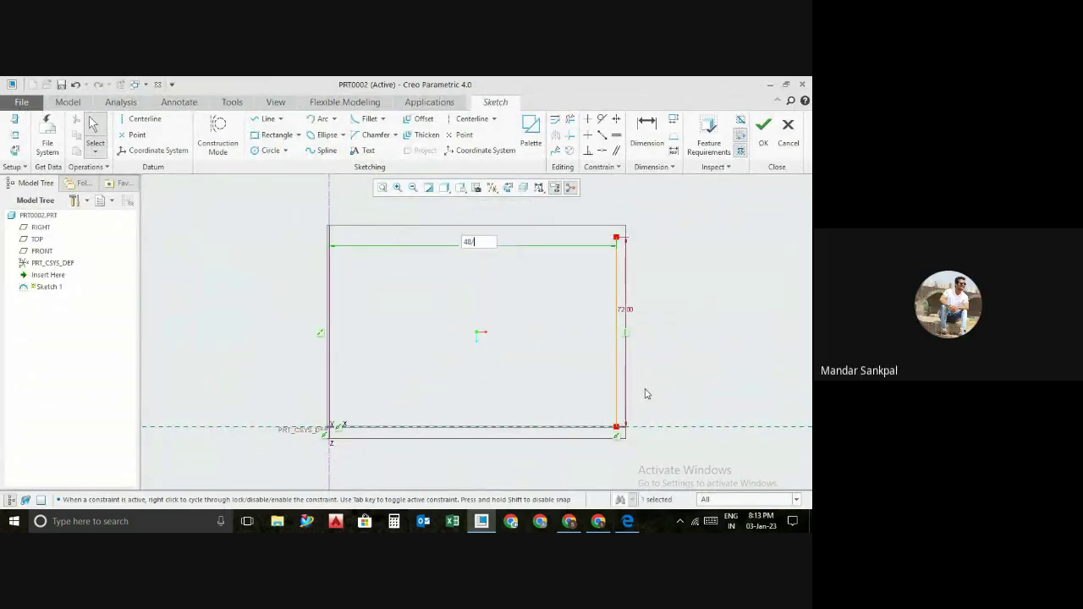
key(Return)
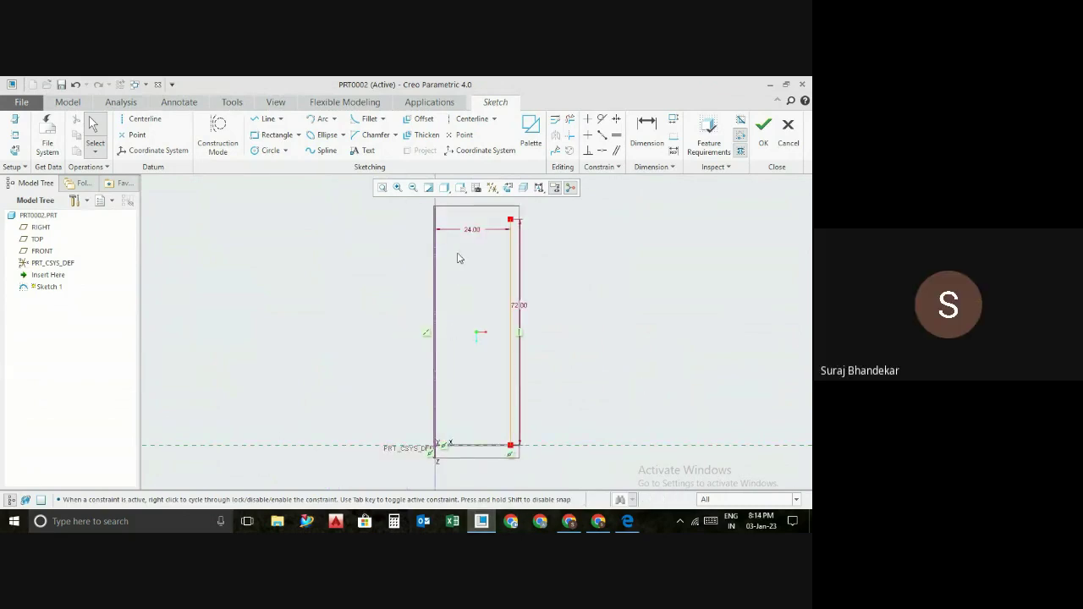
- Draw a line chain from the right edge's top: across, a short chamfer, then straight down
click(264, 119)
click(510, 220)
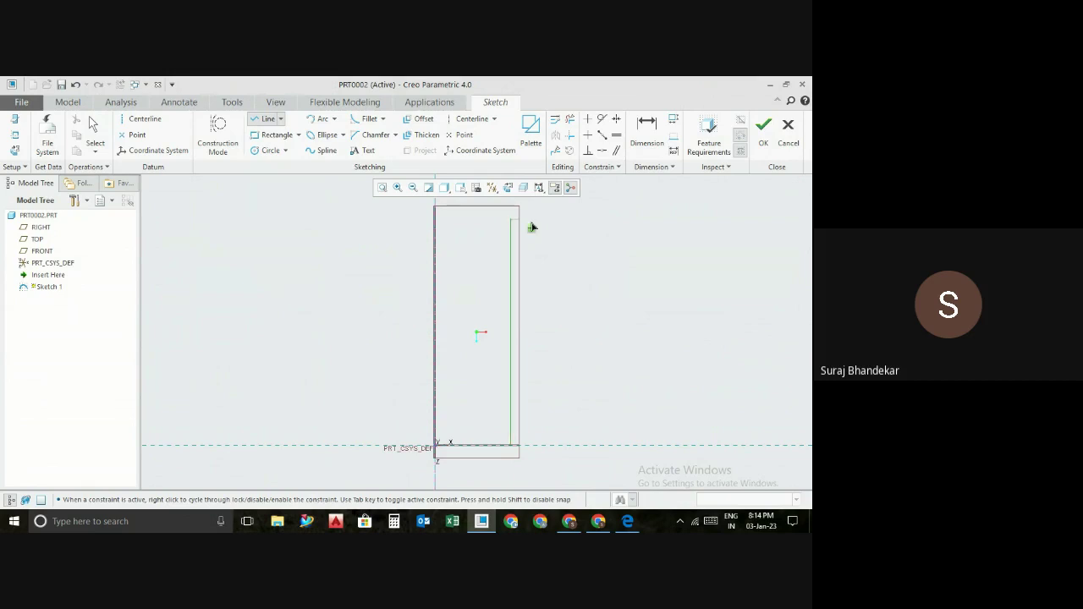
click(556, 220)
click(580, 244)
click(579, 298)
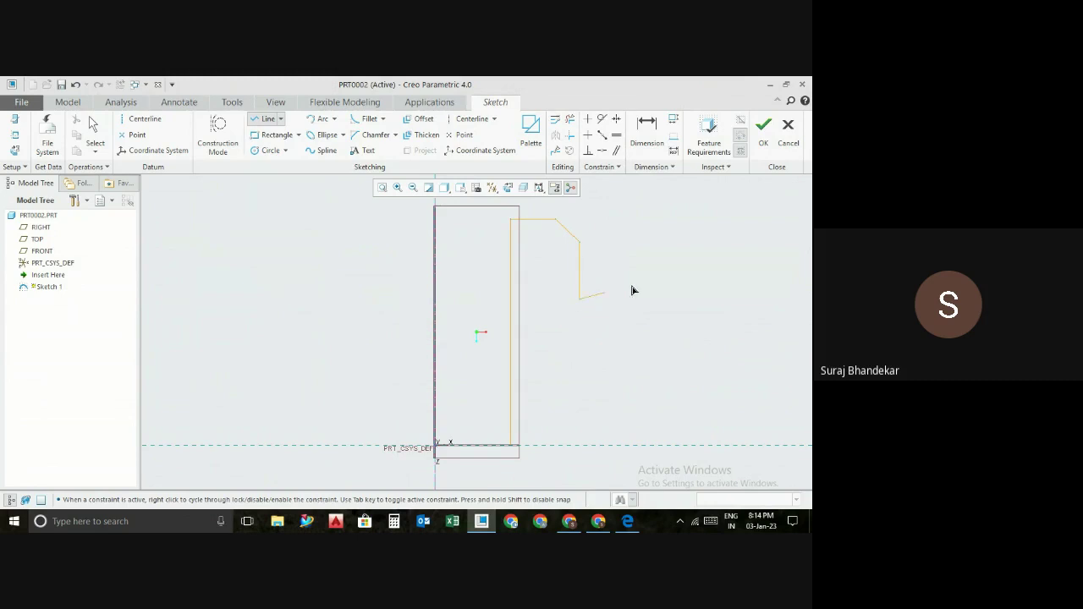
middle_click(678, 286)
middle_click(678, 286)
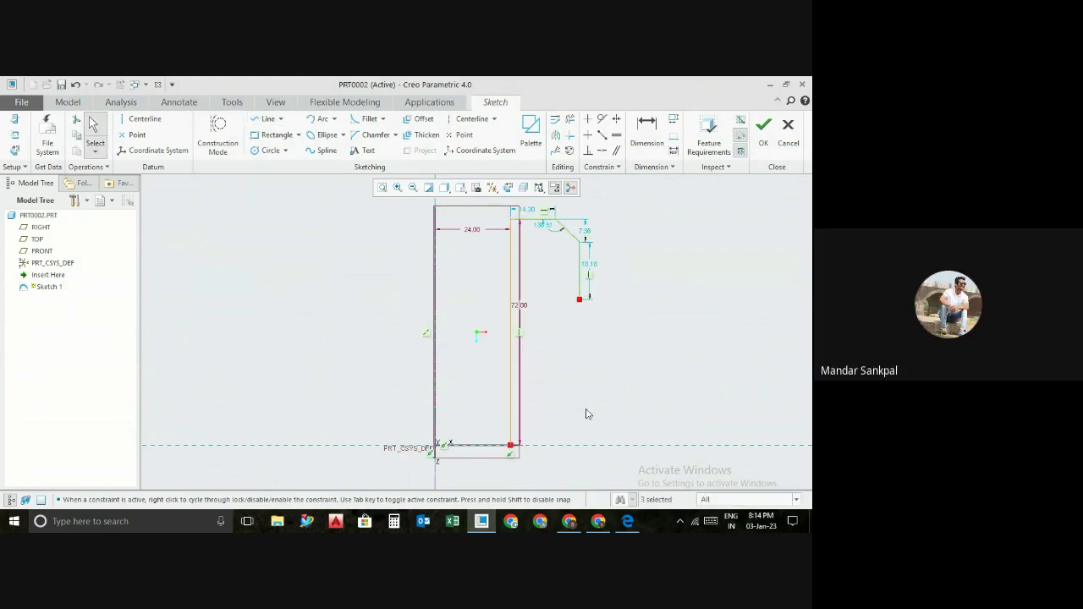
click(614, 467)
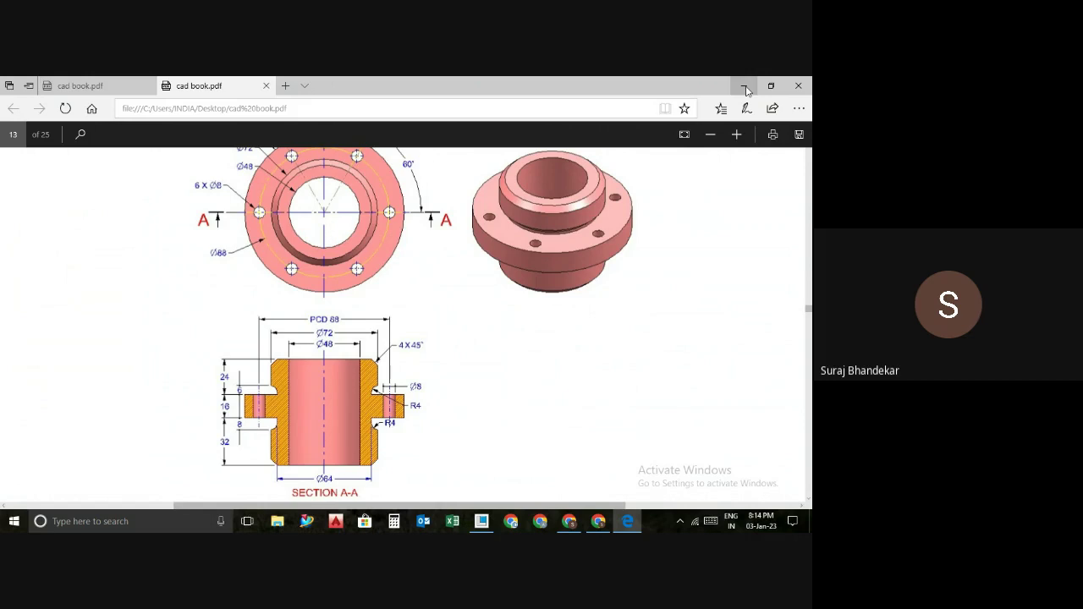
- Back in the sketch, add an 18.18 vertical dimension to the flange profile
click(746, 90)
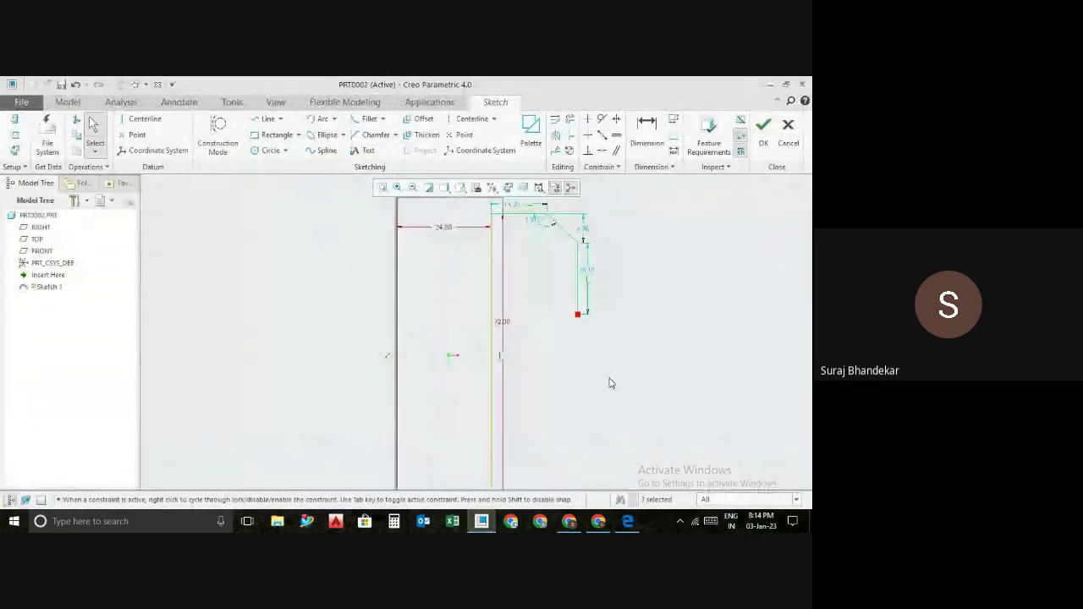
scroll(609, 388, down, 2)
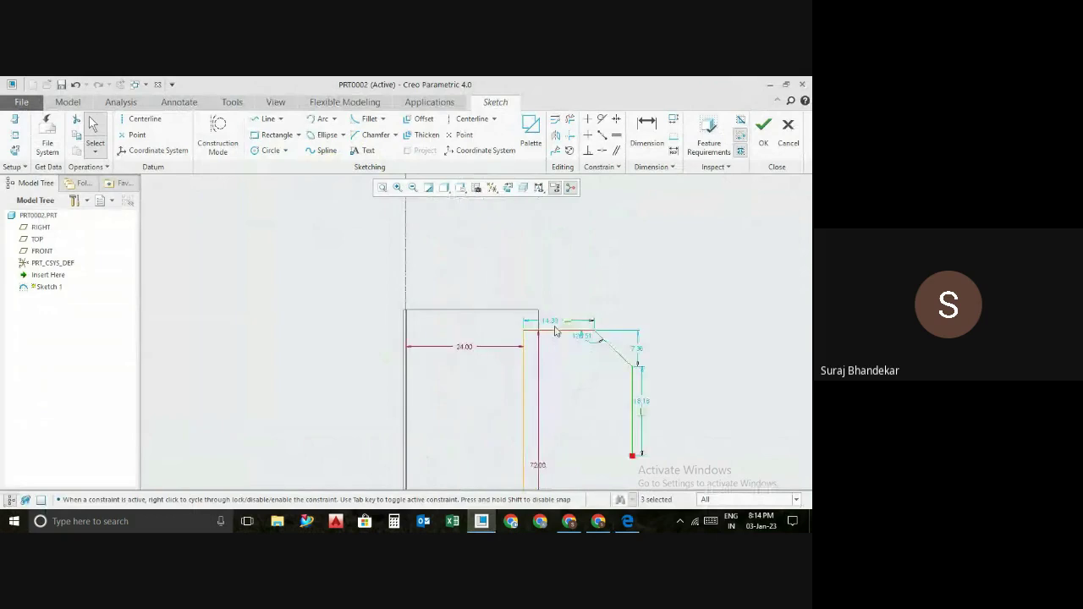
scroll(555, 331, up, 1)
scroll(551, 353, up, 1)
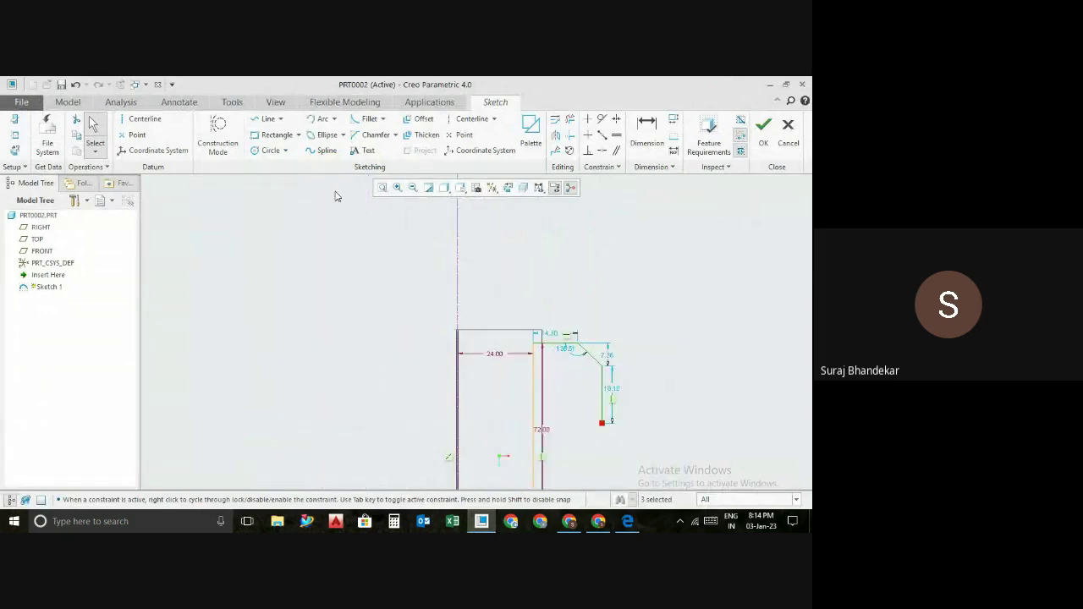
click(648, 129)
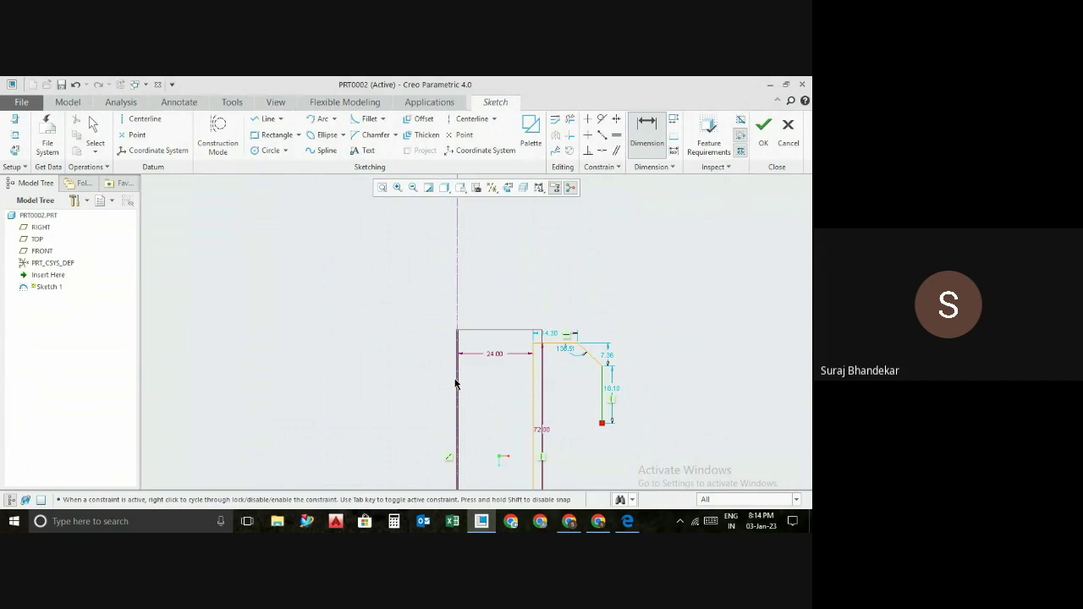
middle_click(503, 292)
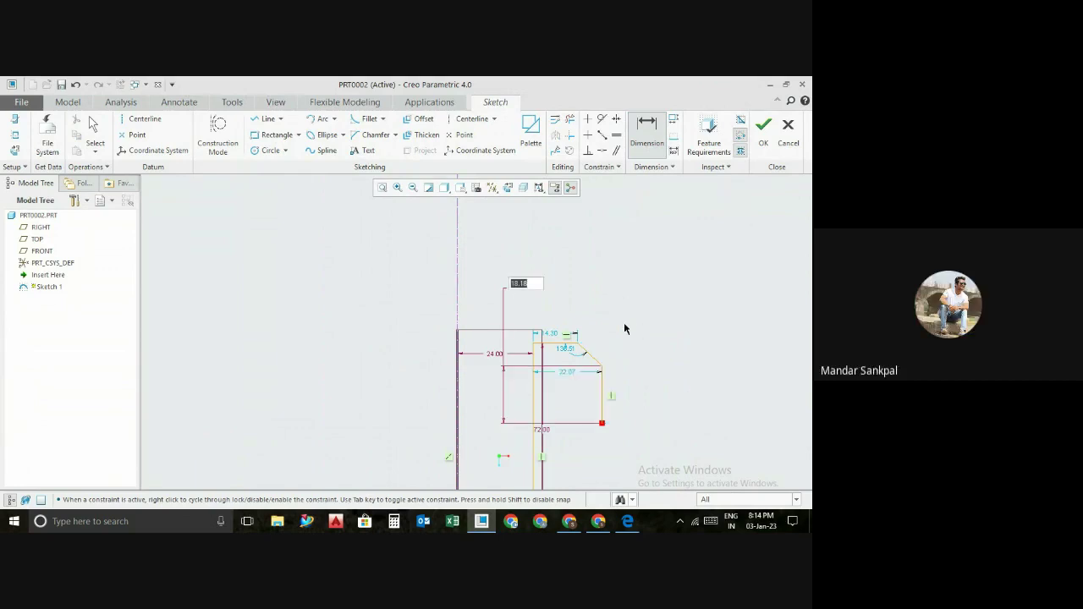
middle_click(638, 264)
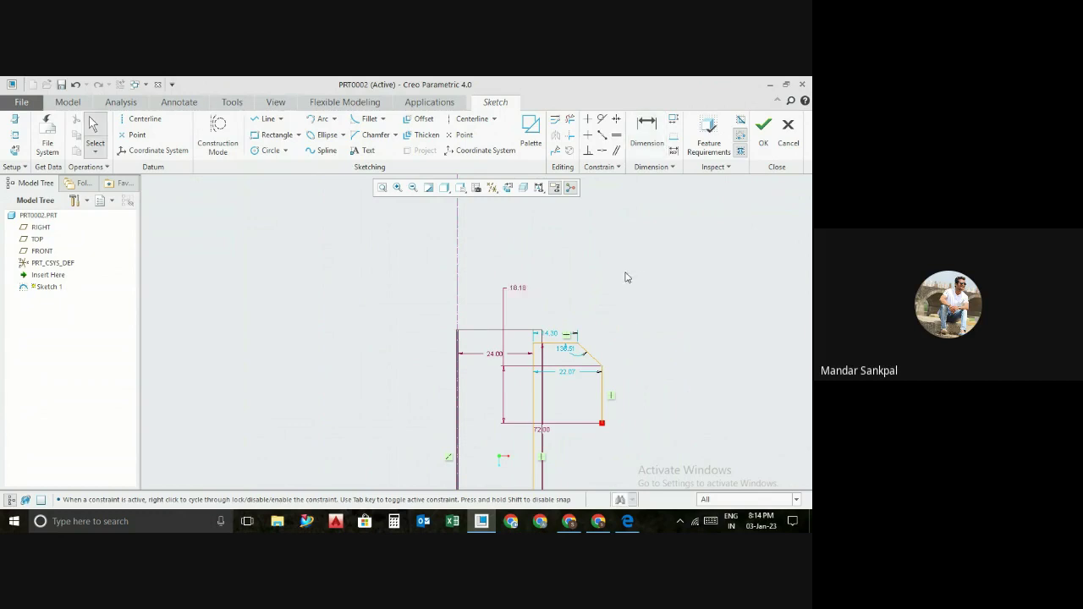
- Dimension the flange half-width from the centerline and set it to 36
click(645, 149)
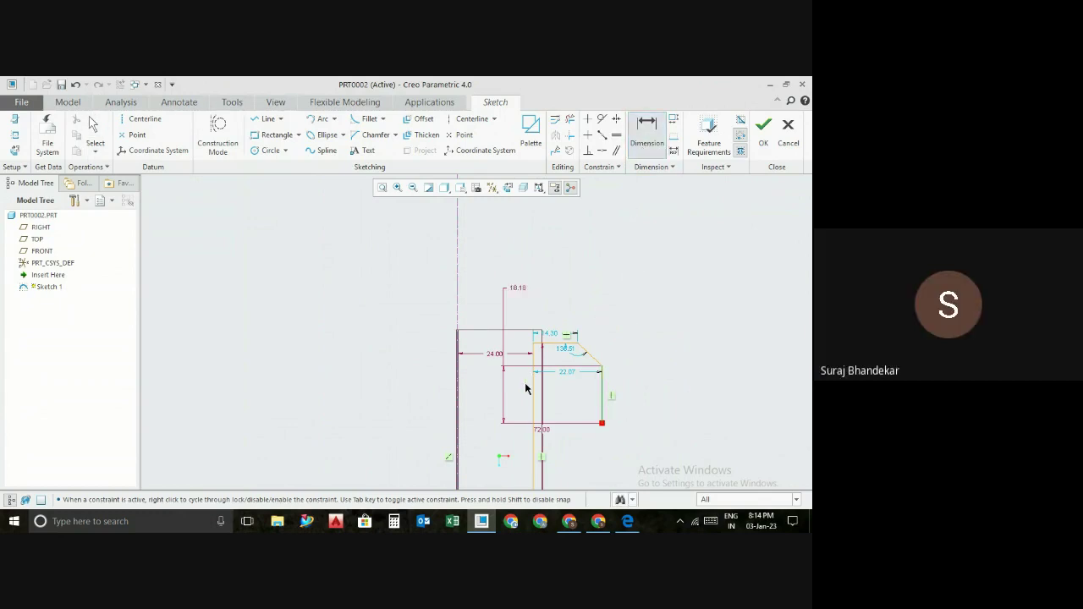
click(458, 378)
middle_click(558, 250)
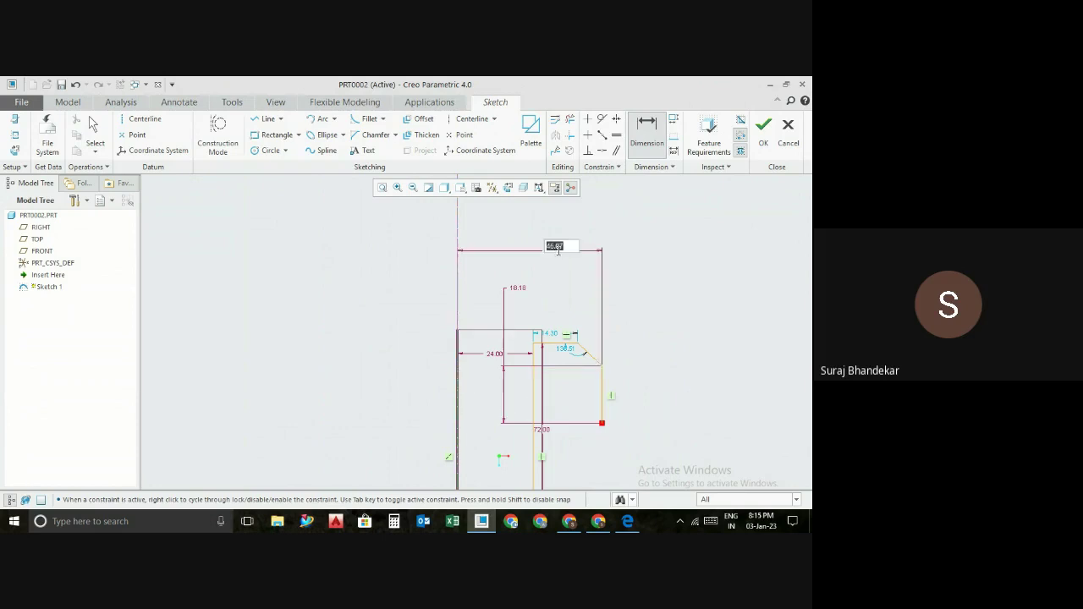
text(72/2)
key(Return)
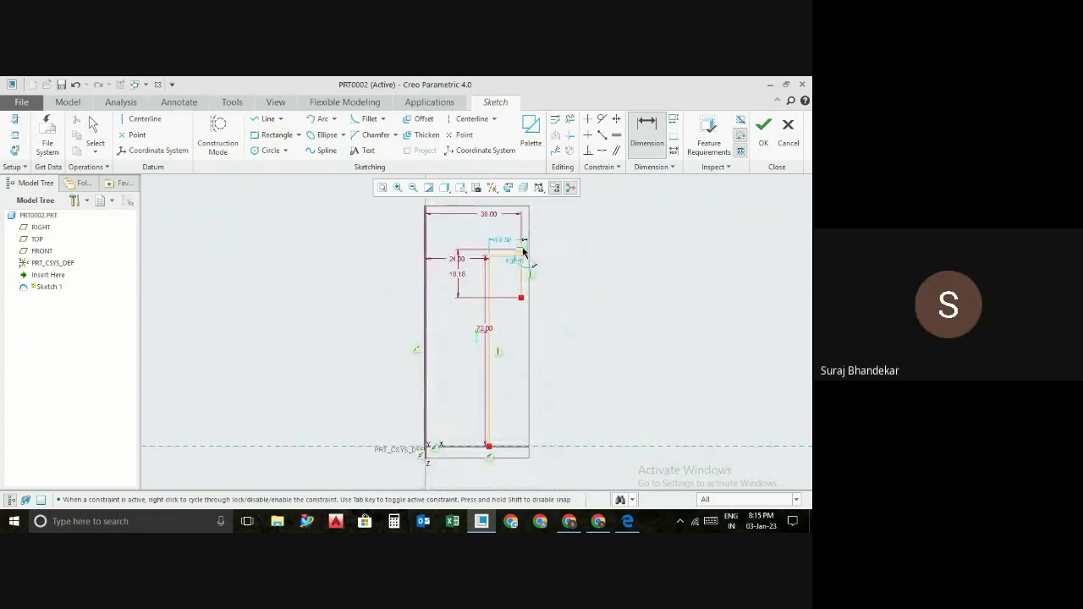
- Drag the slanted corner segment downward and shorten the top horizontal segment to 7.93
scroll(523, 247, up, 1)
scroll(522, 247, up, 1)
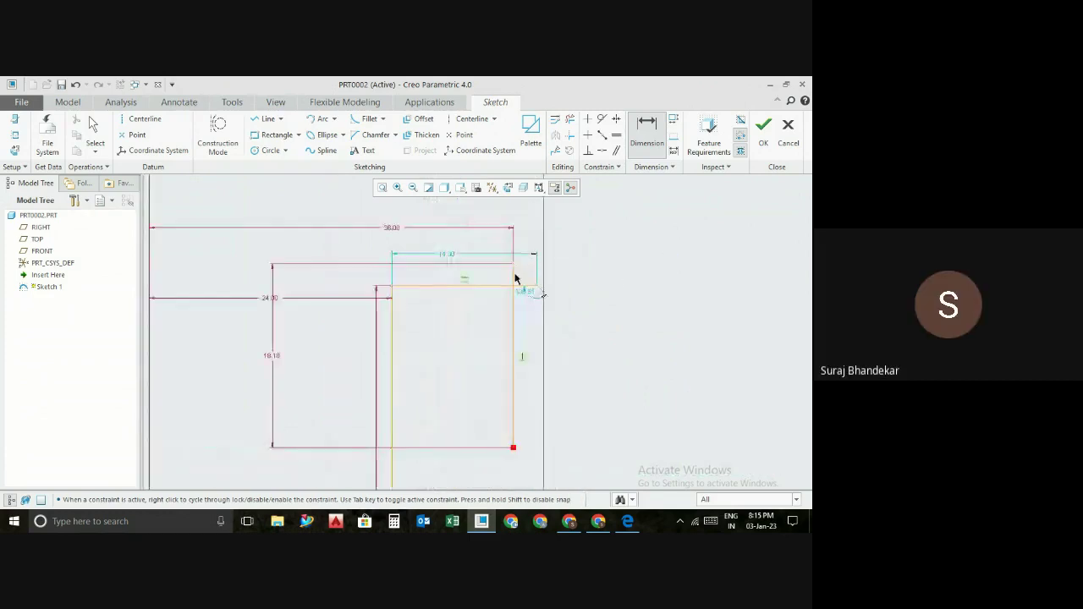
middle_click(617, 272)
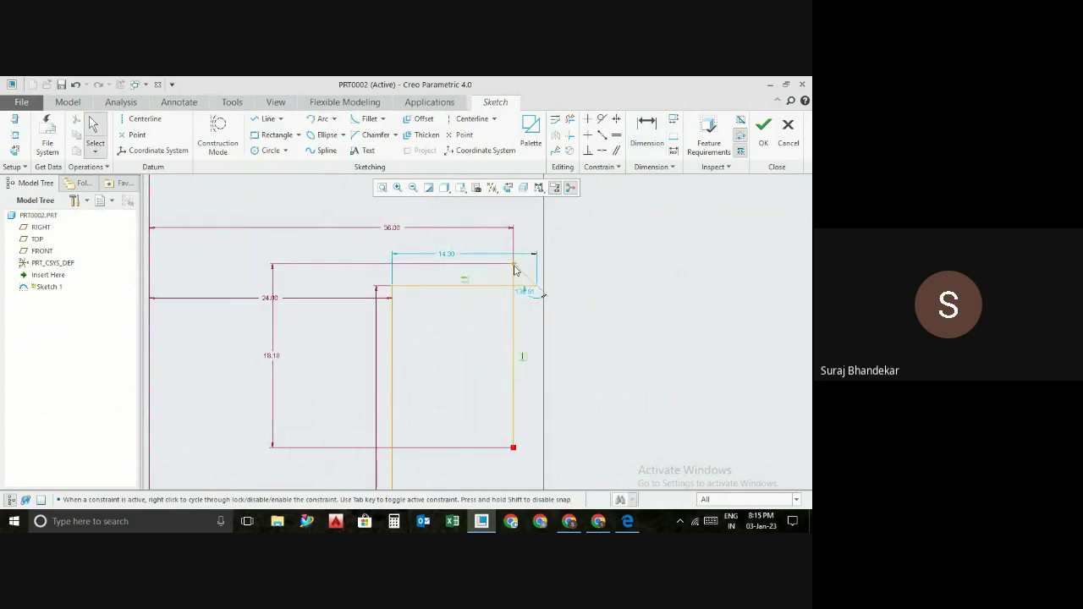
drag(532, 306, 520, 354)
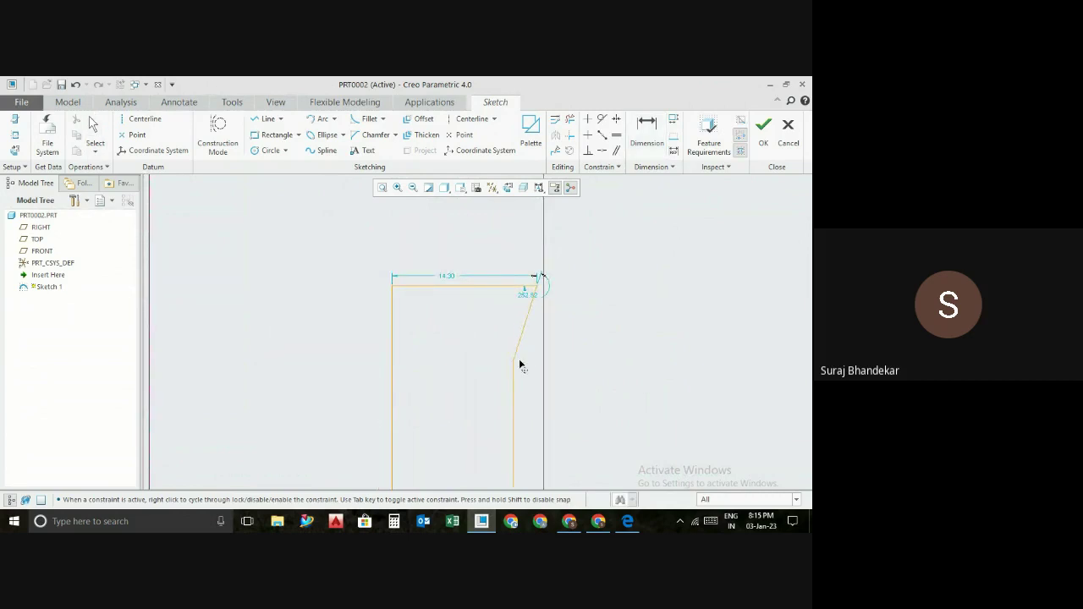
scroll(519, 343, down, 1)
scroll(559, 334, down, 1)
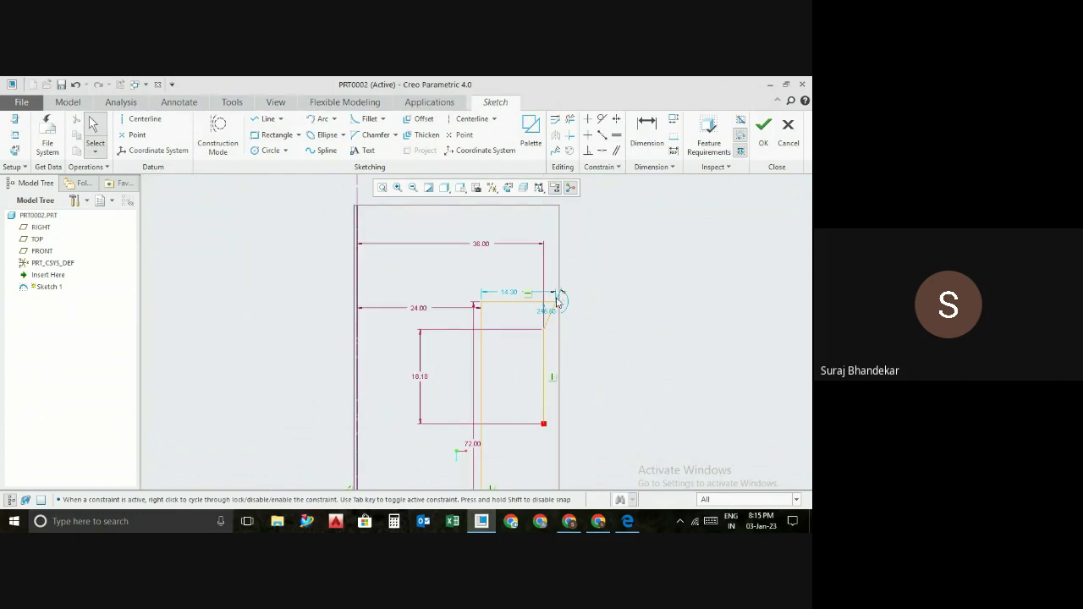
drag(557, 305, 518, 294)
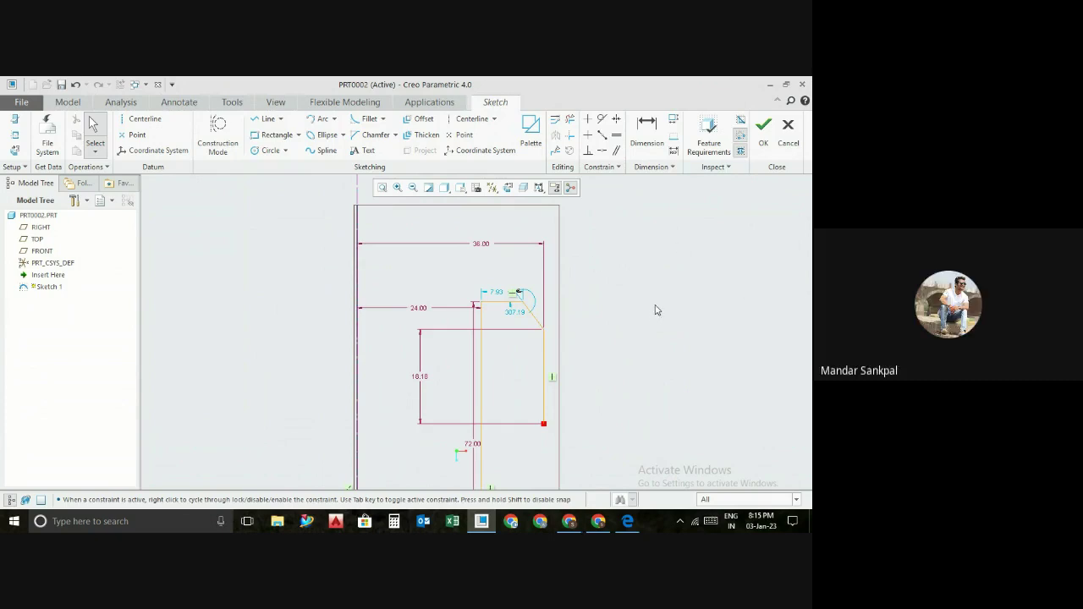
- Dimension the chamfer angle as 45°
scroll(656, 306, up, 2)
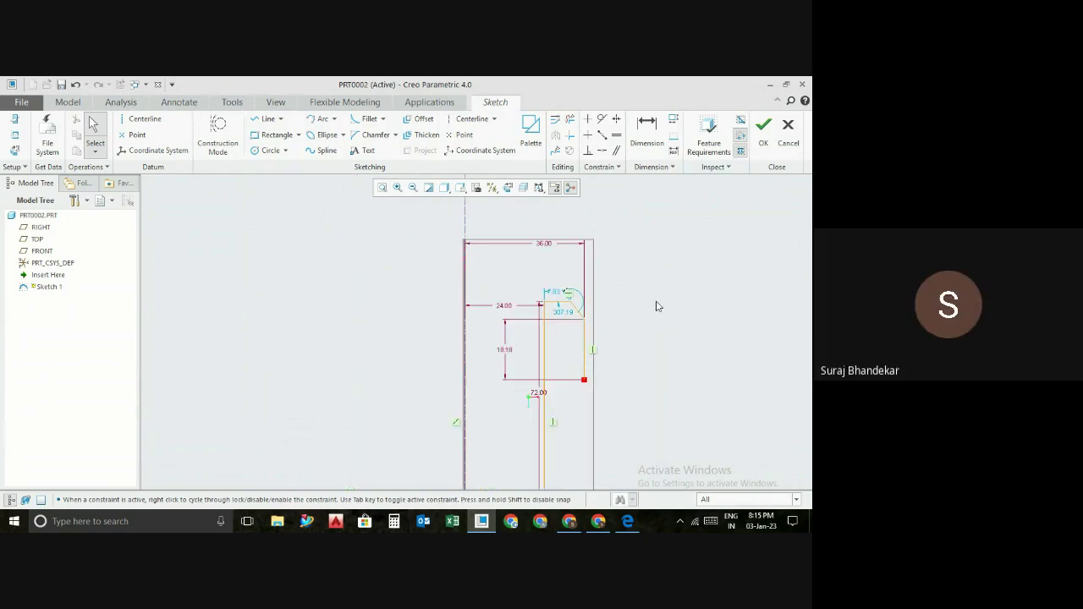
scroll(638, 337, down, 1)
scroll(637, 337, down, 1)
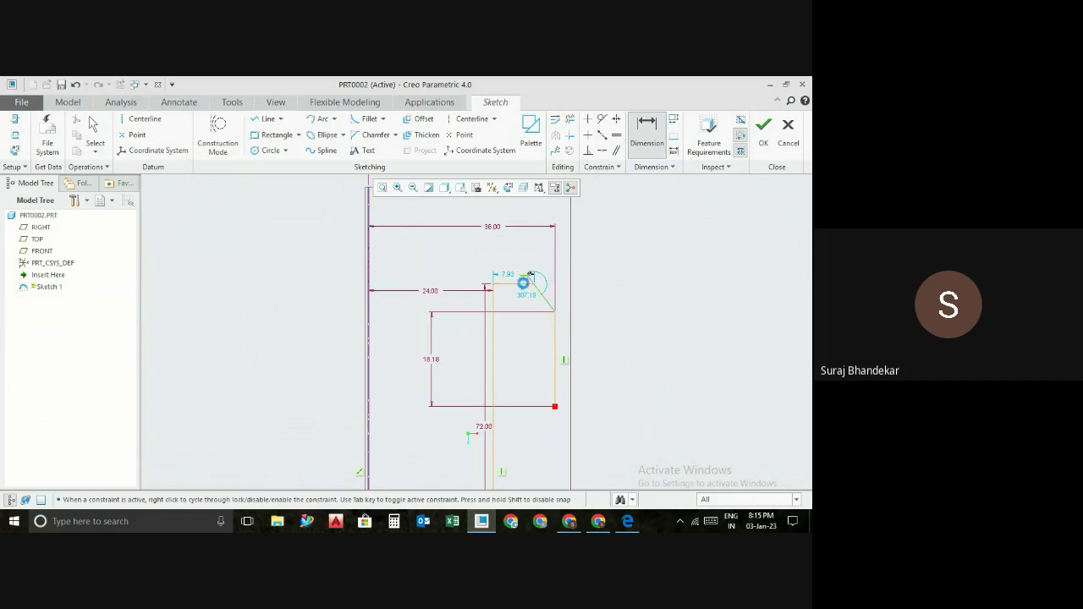
middle_click(592, 315)
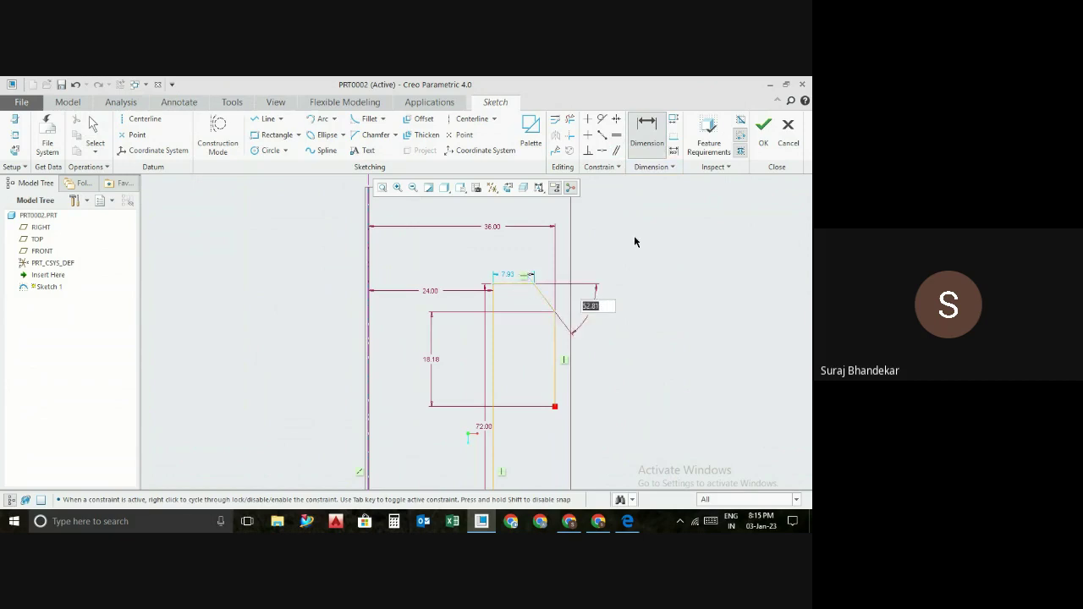
text(45)
key(Return)
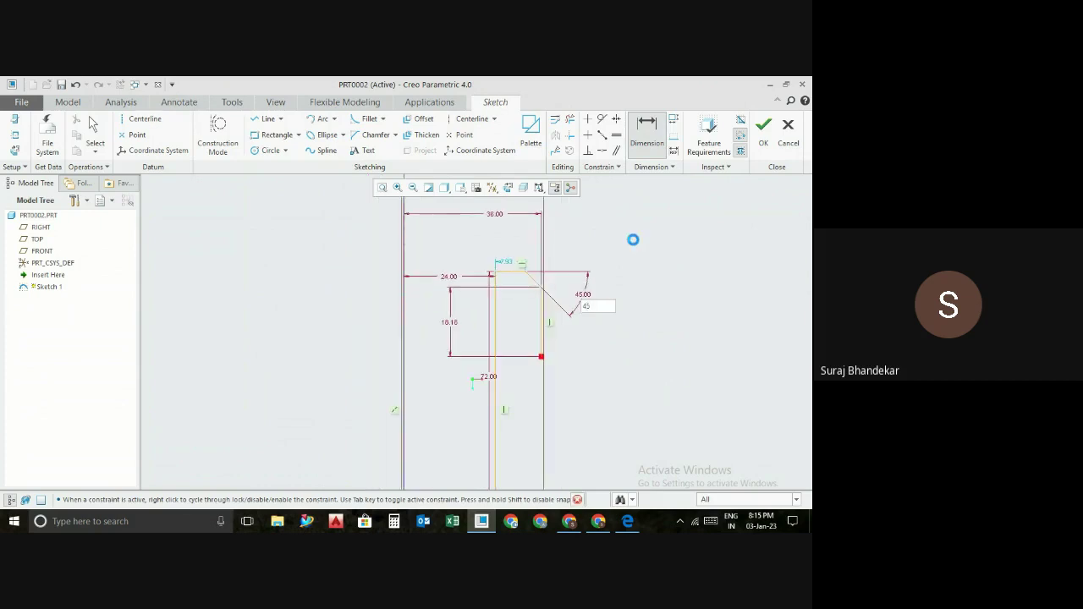
- Dimension the chamfer's horizontal leg as 4 and exit the Dimension tool
scroll(542, 266, up, 3)
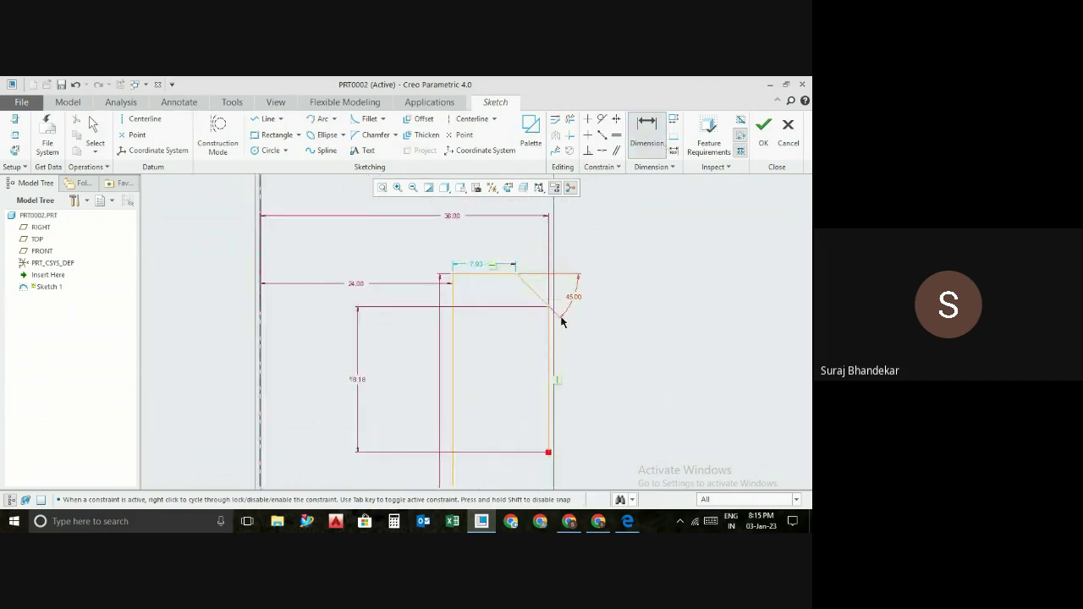
click(515, 276)
middle_click(532, 248)
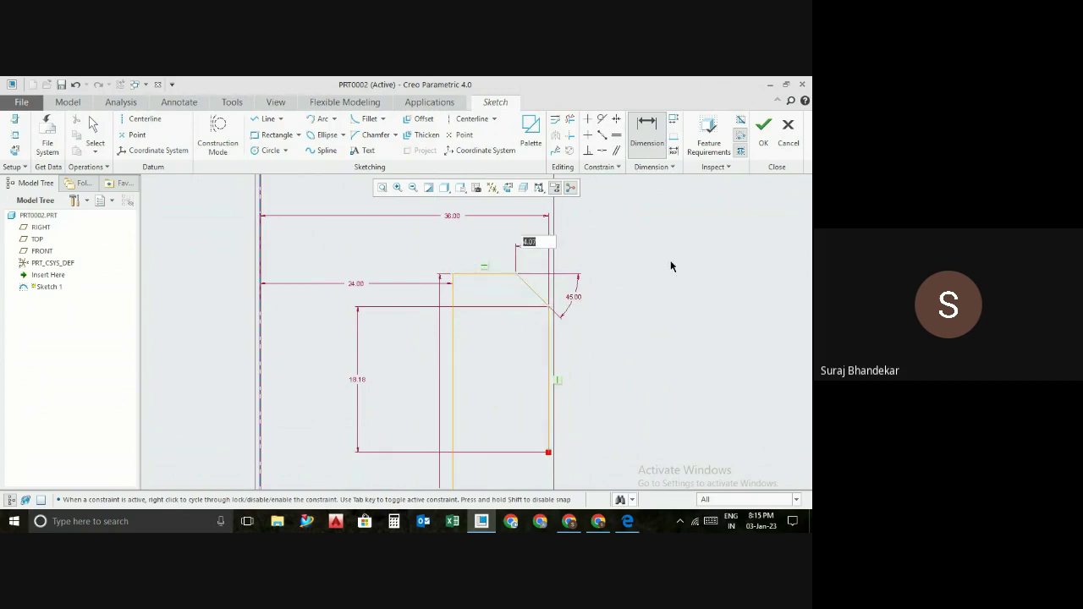
text(4)
key(Return)
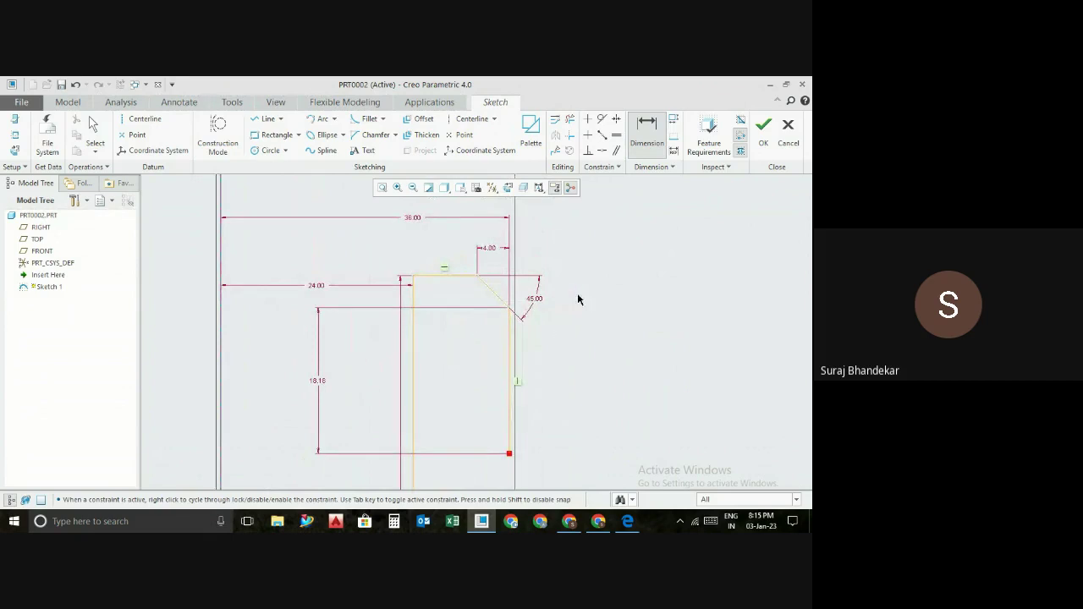
scroll(582, 290, down, 3)
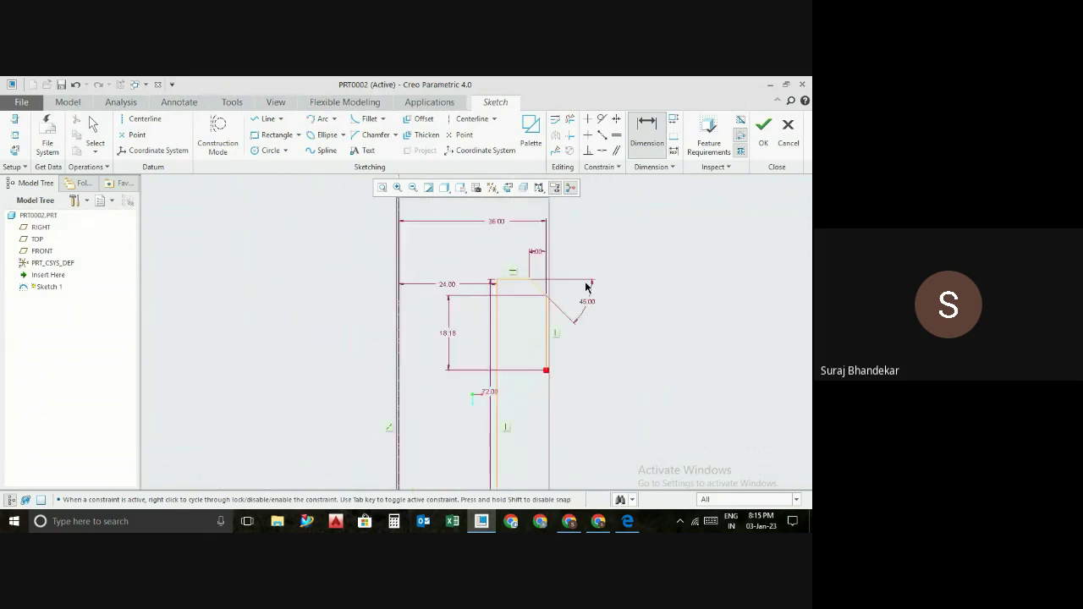
middle_click(673, 276)
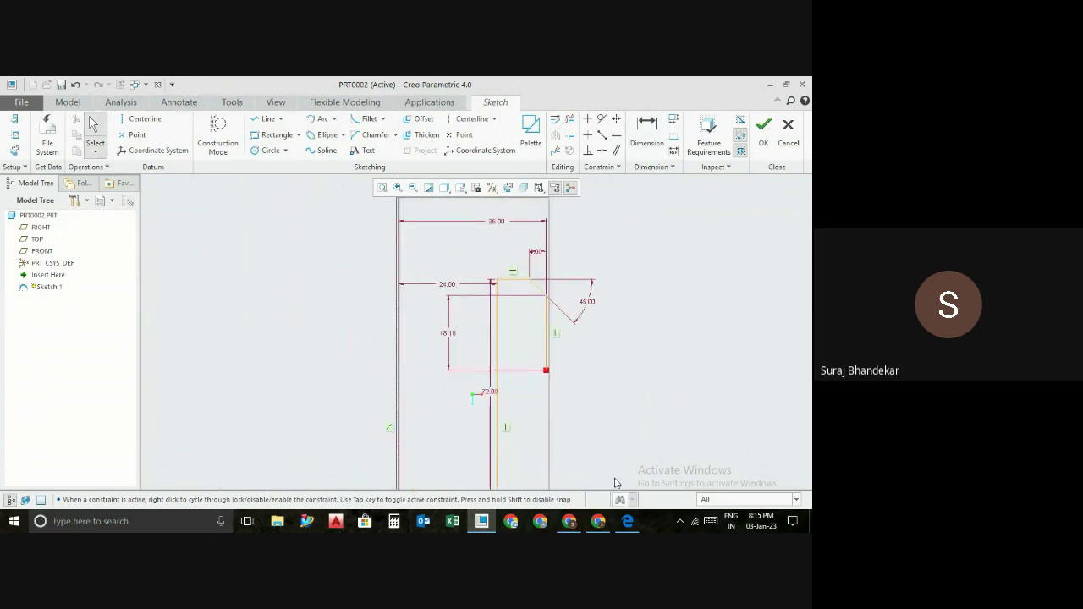
click(629, 522)
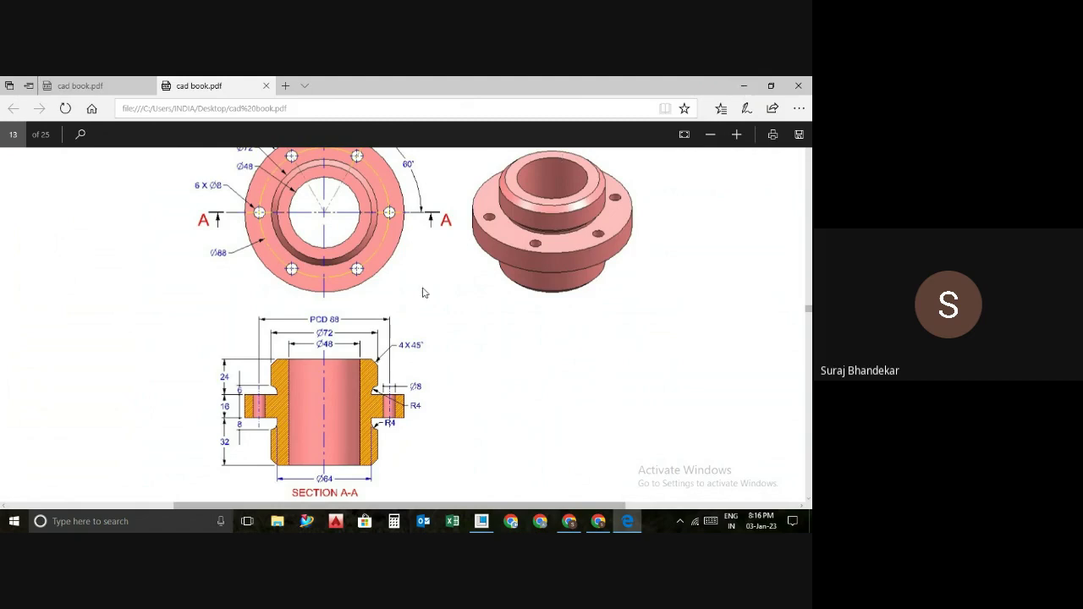
- Scroll through Drawing-7 in the cad book PDF to read the dimensions, then minimize Edge
scroll(420, 293, up, 1)
scroll(419, 300, up, 1)
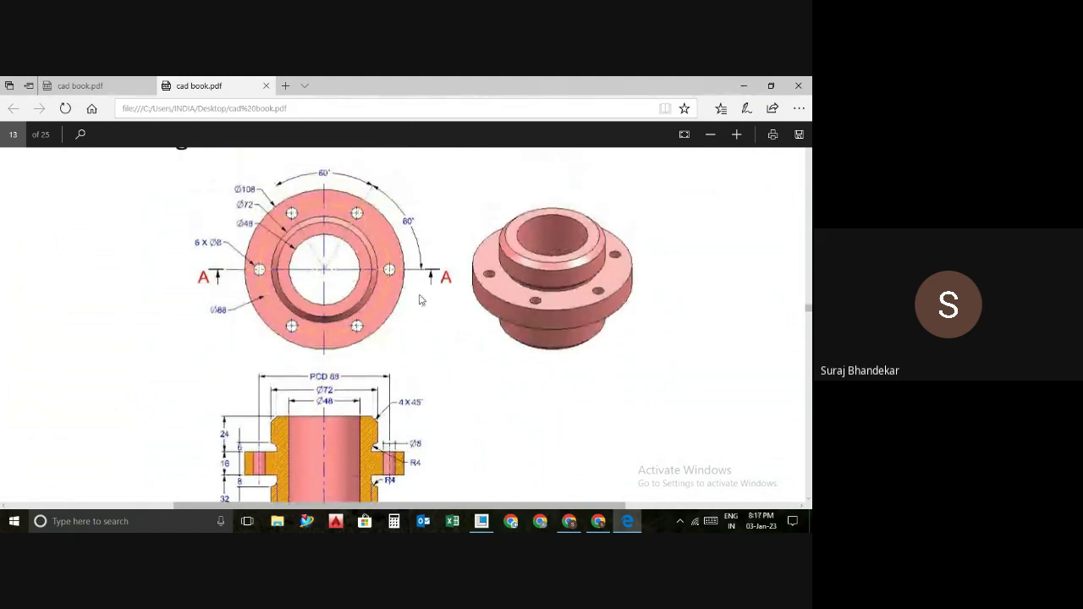
scroll(421, 299, down, 1)
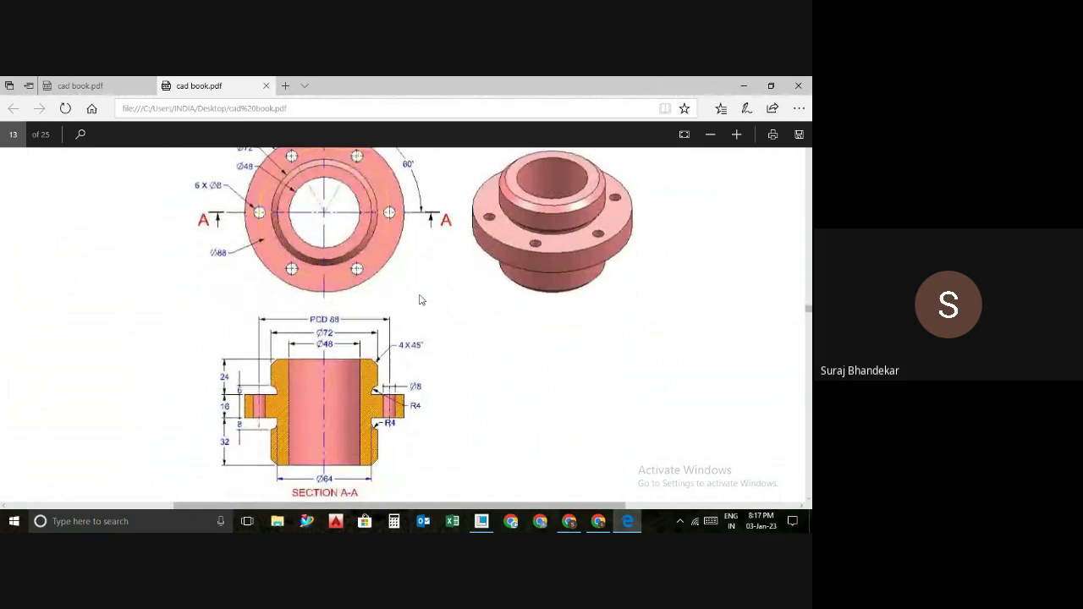
scroll(420, 300, up, 1)
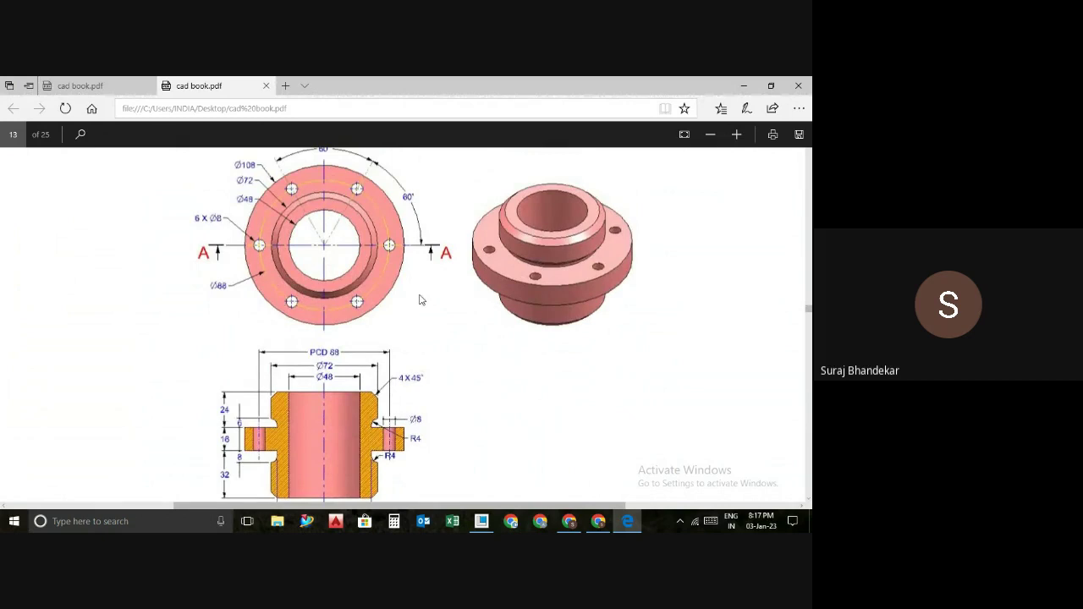
scroll(421, 300, up, 2)
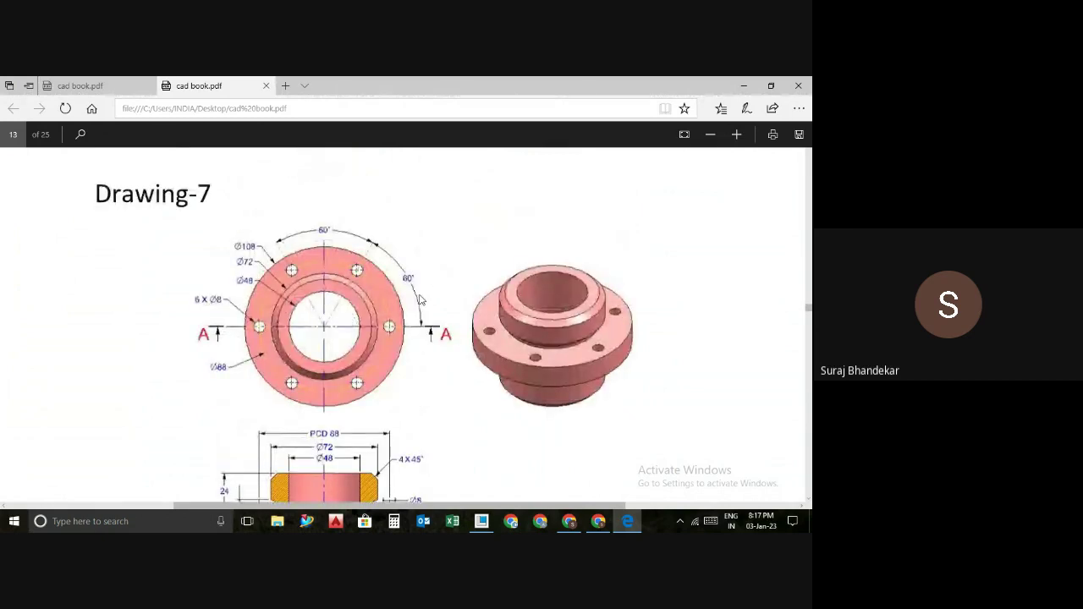
scroll(421, 300, down, 1)
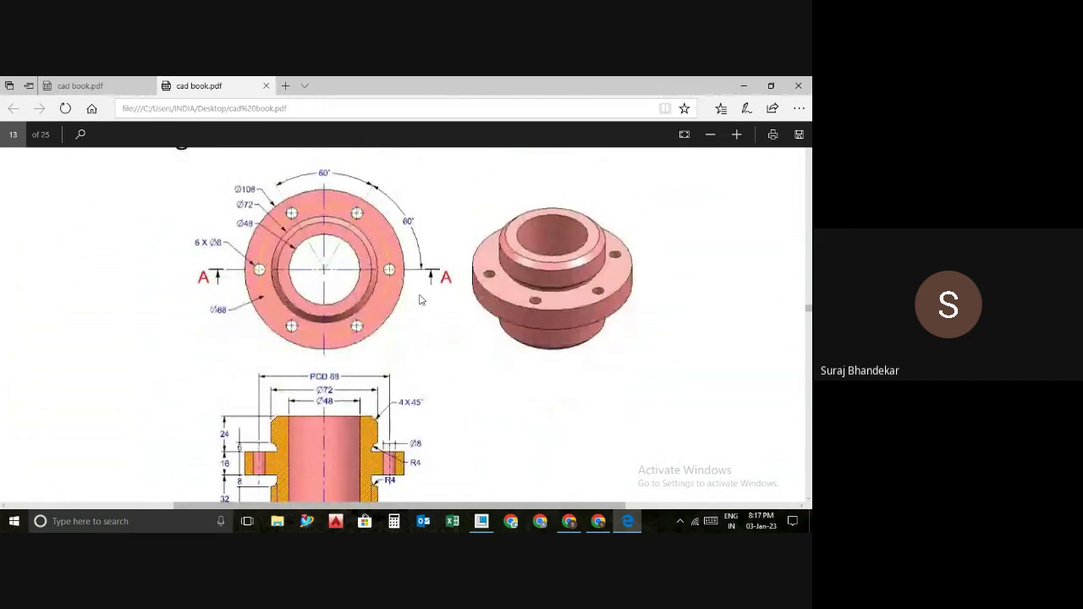
scroll(420, 300, up, 1)
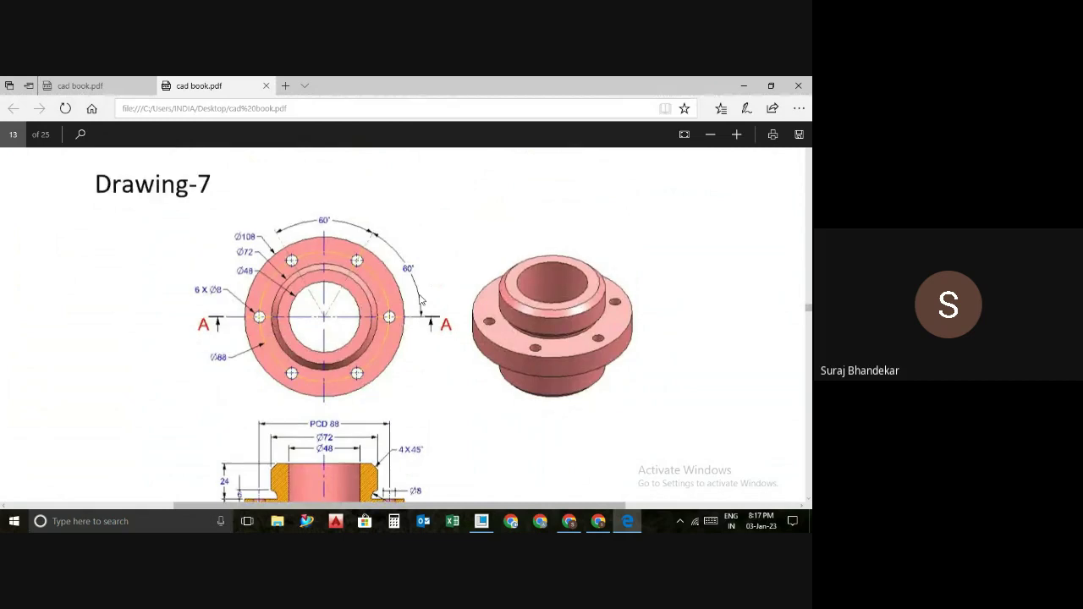
scroll(421, 299, down, 3)
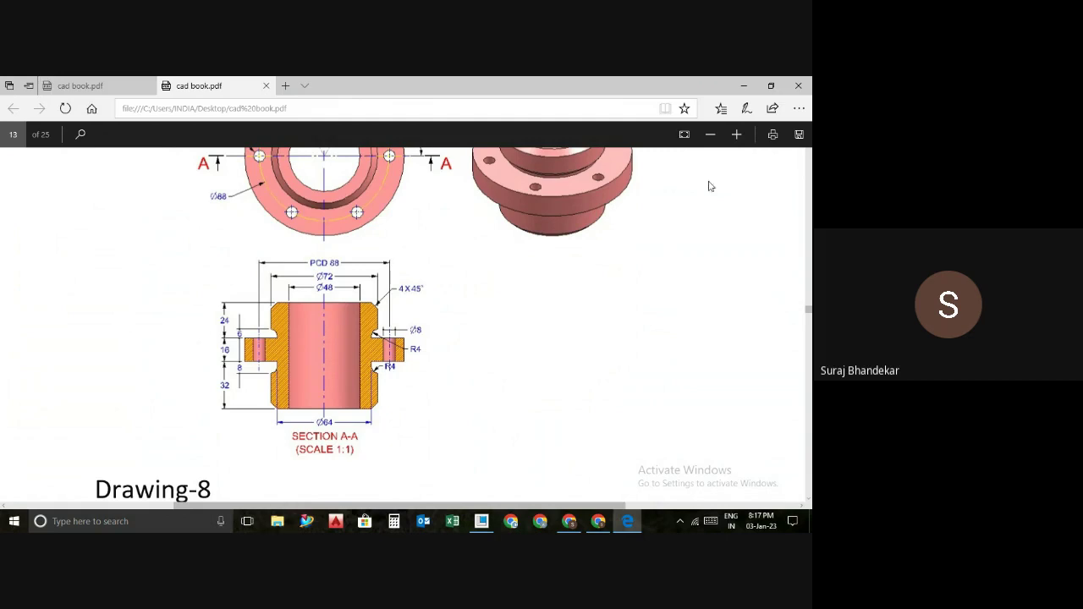
click(741, 85)
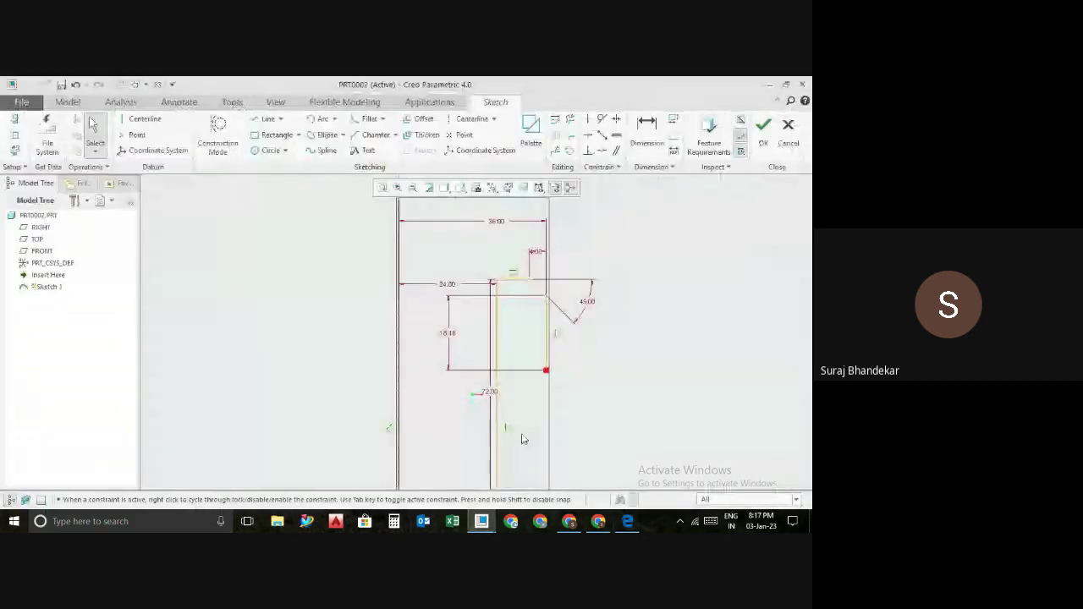
- Draw the flange's top edge out from the outer wall and its outer end downward
click(268, 119)
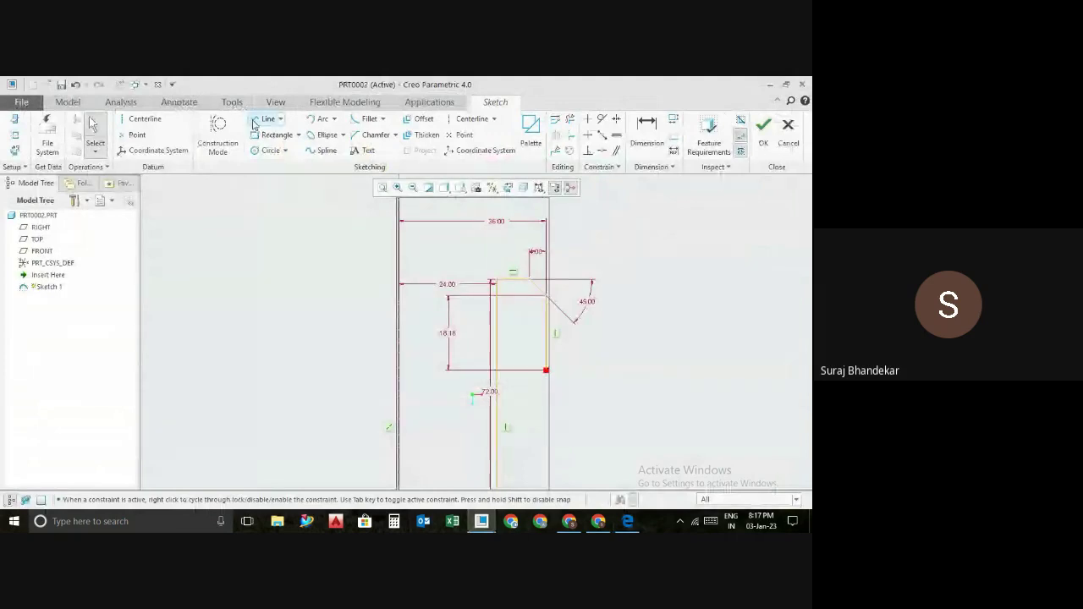
click(548, 370)
click(681, 370)
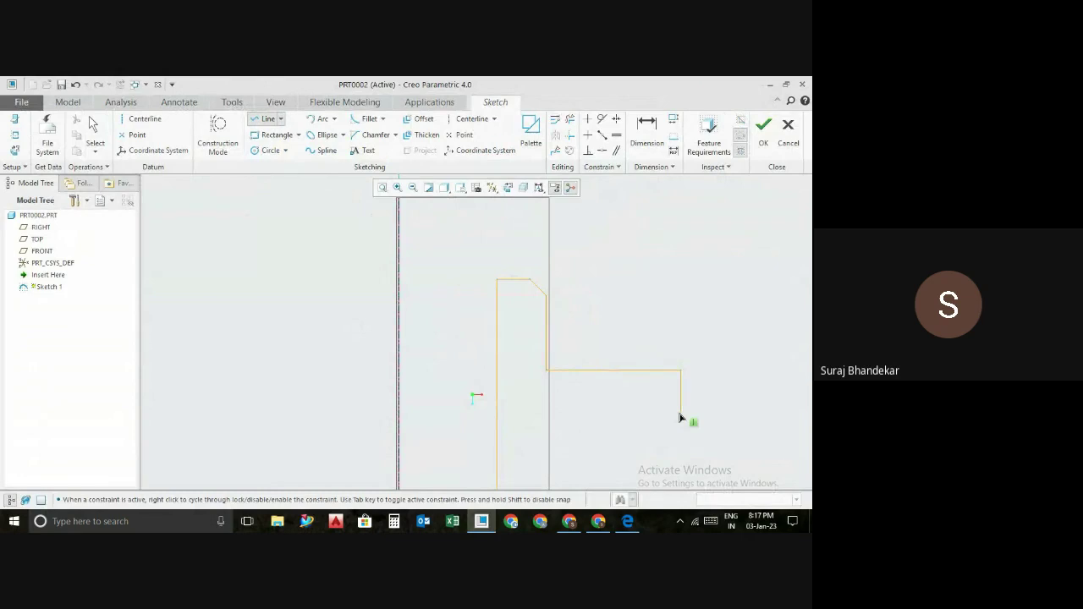
click(681, 413)
scroll(546, 415, down, 2)
scroll(552, 416, up, 1)
scroll(558, 418, up, 3)
scroll(559, 419, up, 3)
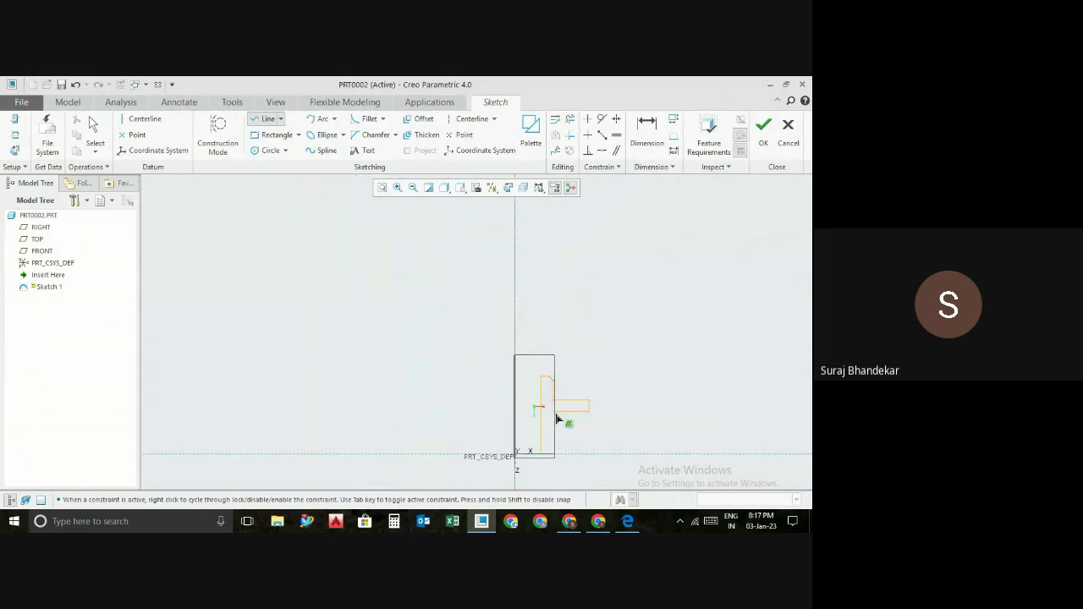
scroll(558, 459, up, 3)
scroll(554, 459, down, 2)
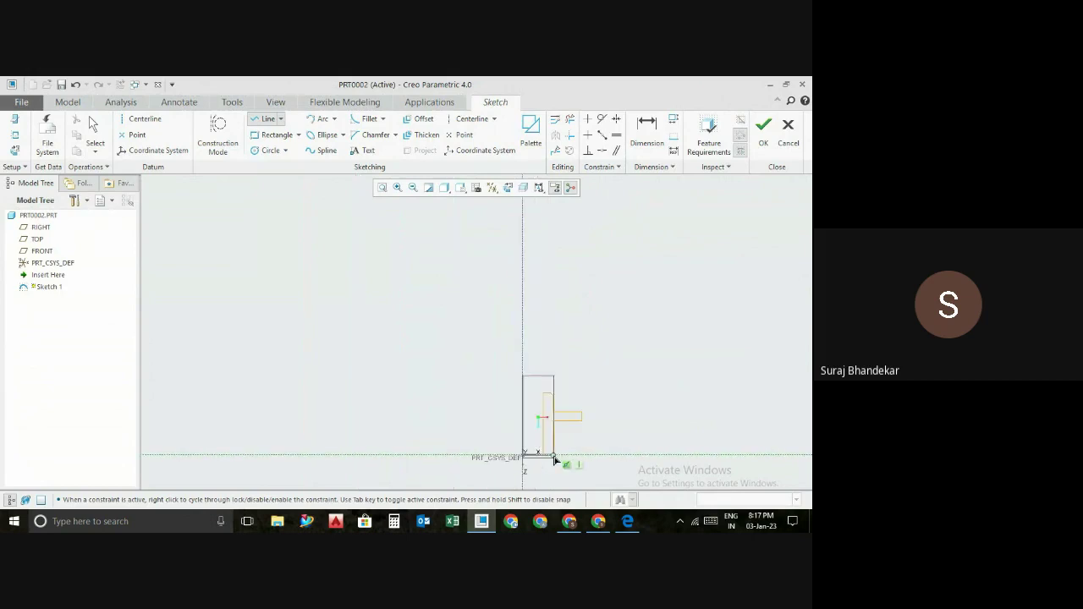
scroll(554, 457, down, 1)
scroll(555, 449, down, 3)
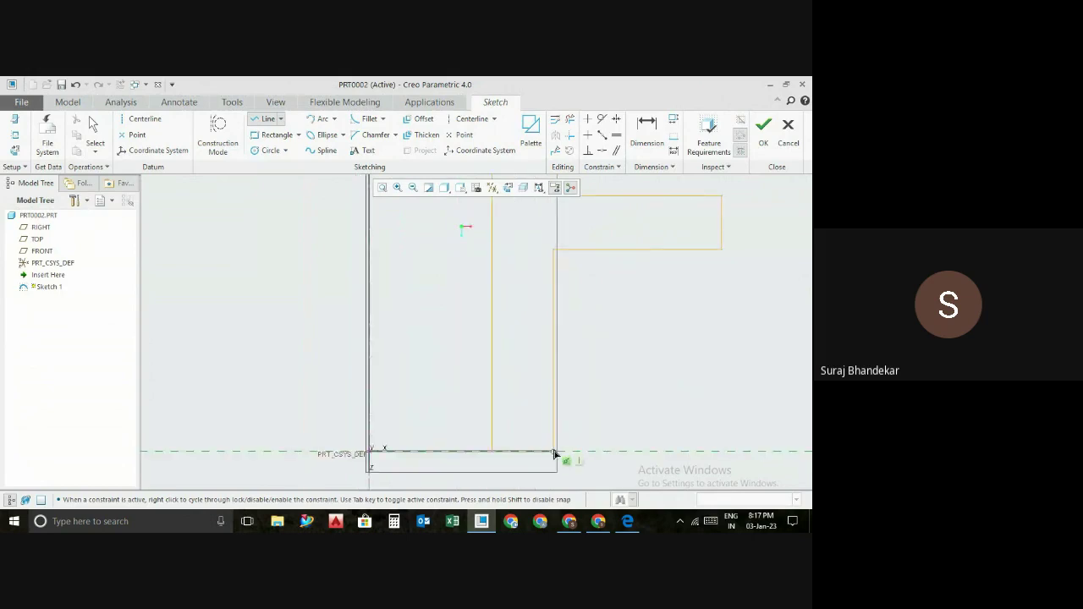
- Run the outer wall line down to the base and close the bottom edge
click(554, 450)
click(493, 452)
middle_click(601, 387)
middle_click(602, 394)
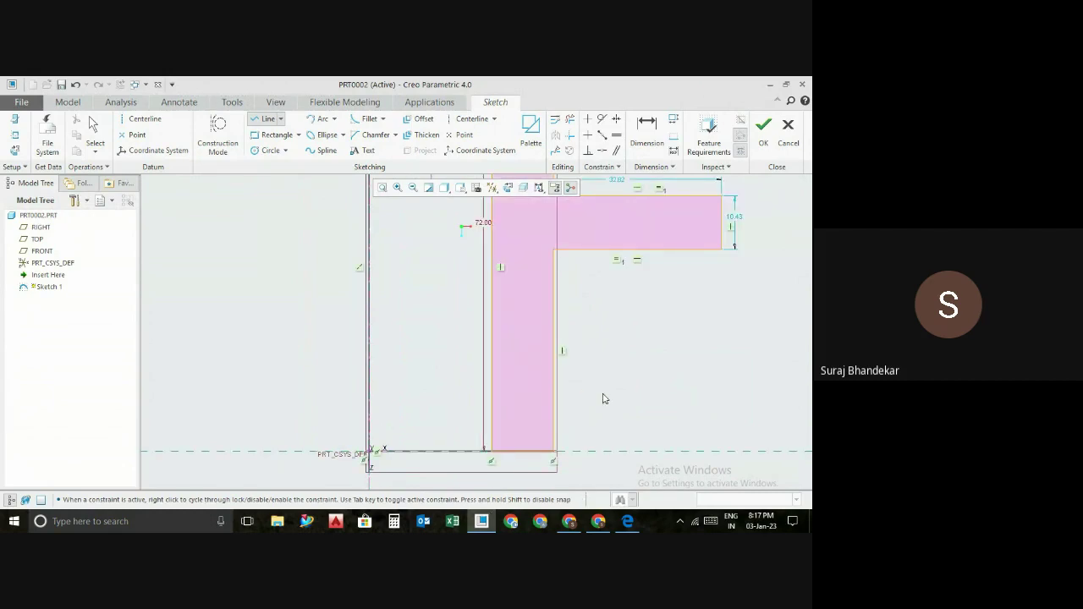
scroll(601, 390, up, 3)
scroll(590, 376, down, 2)
scroll(590, 339, down, 1)
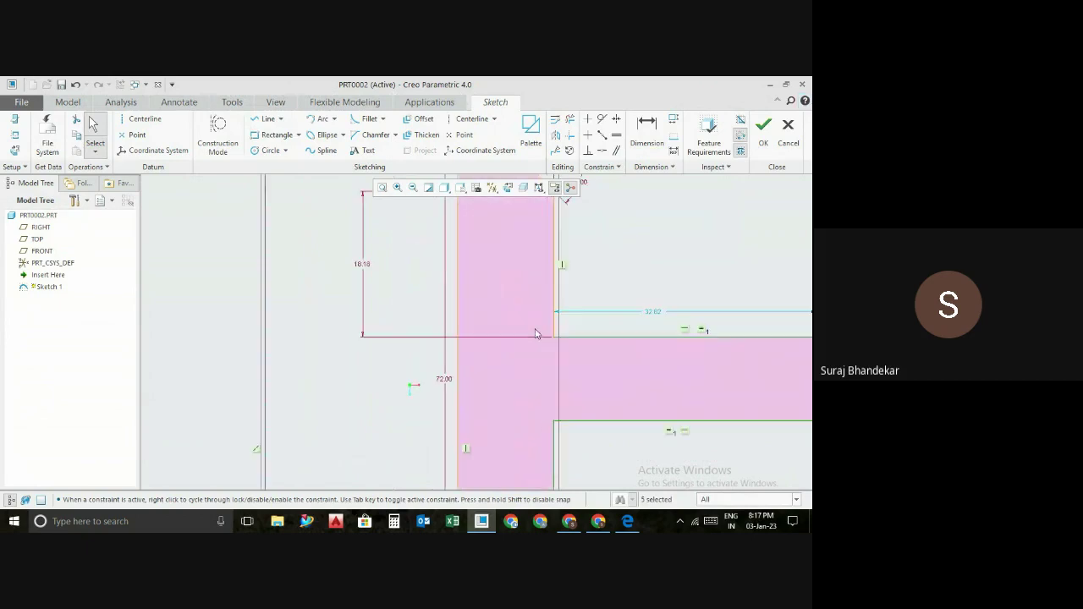
scroll(537, 338, down, 3)
scroll(546, 362, up, 3)
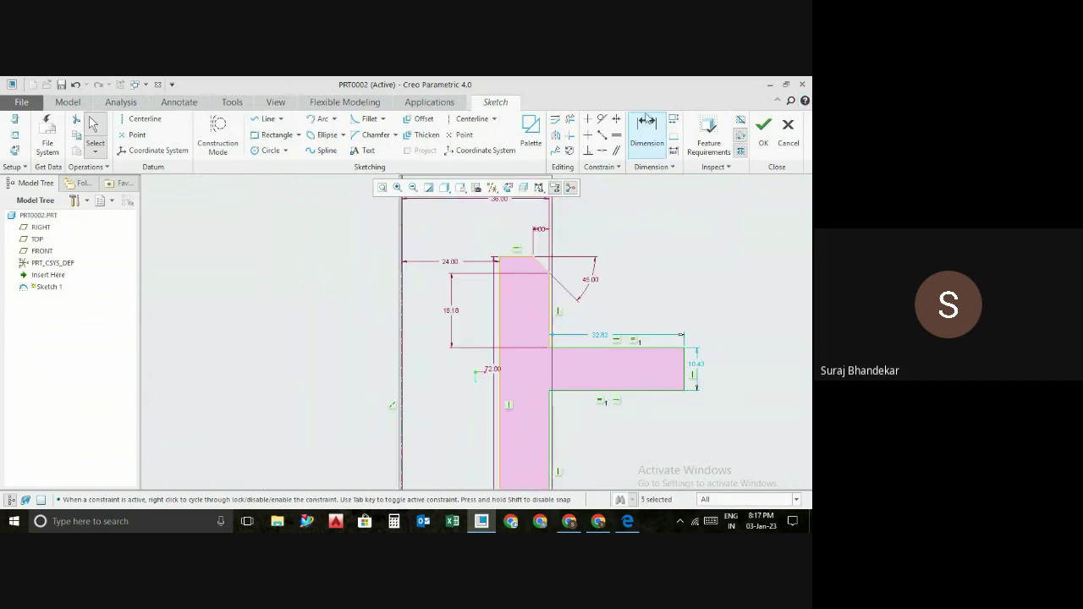
- Dimension the top edge to the flange top, delete the conflicting 18.18, and enter 24
click(647, 131)
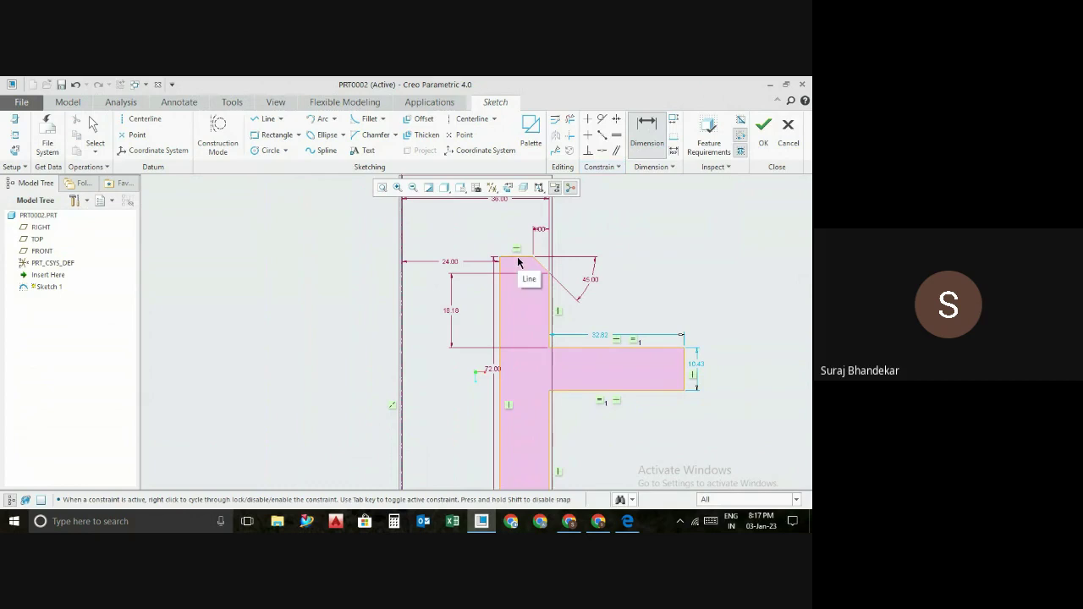
click(583, 348)
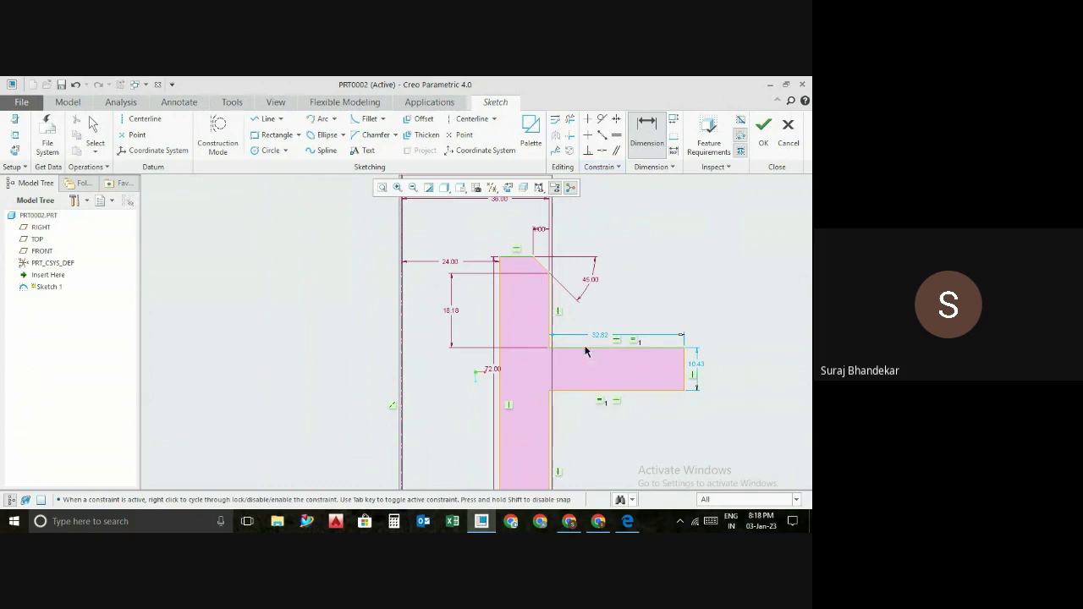
middle_click(707, 294)
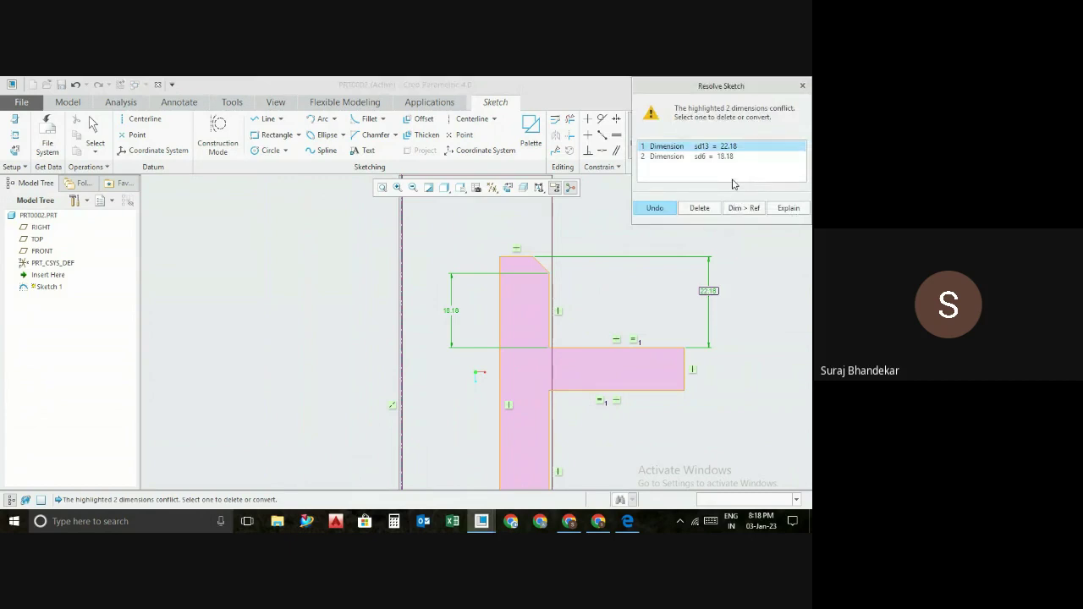
click(721, 156)
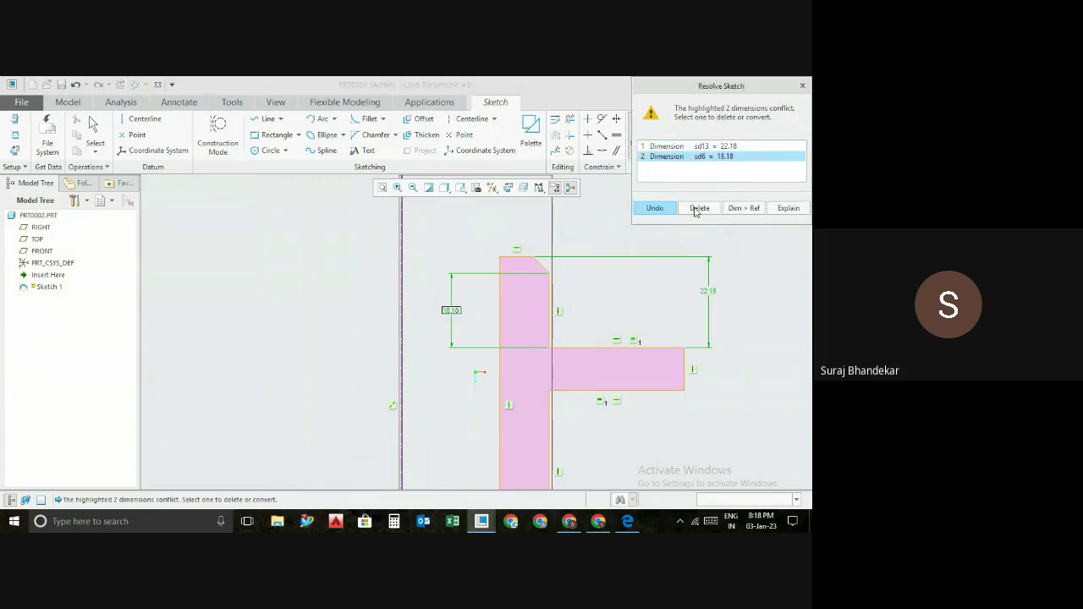
click(699, 209)
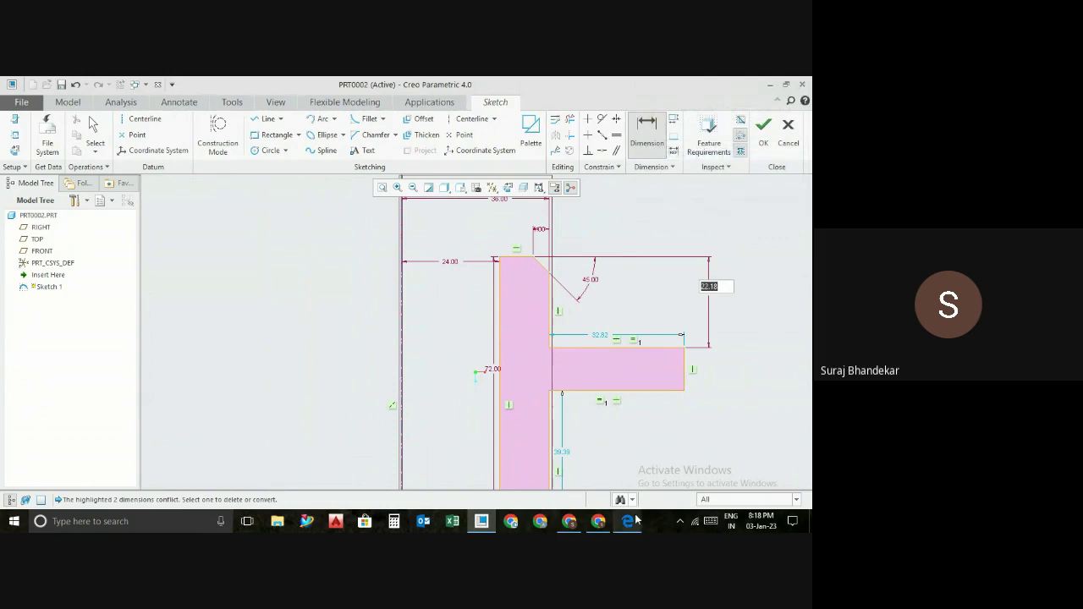
mouse_move(627, 521)
click(629, 484)
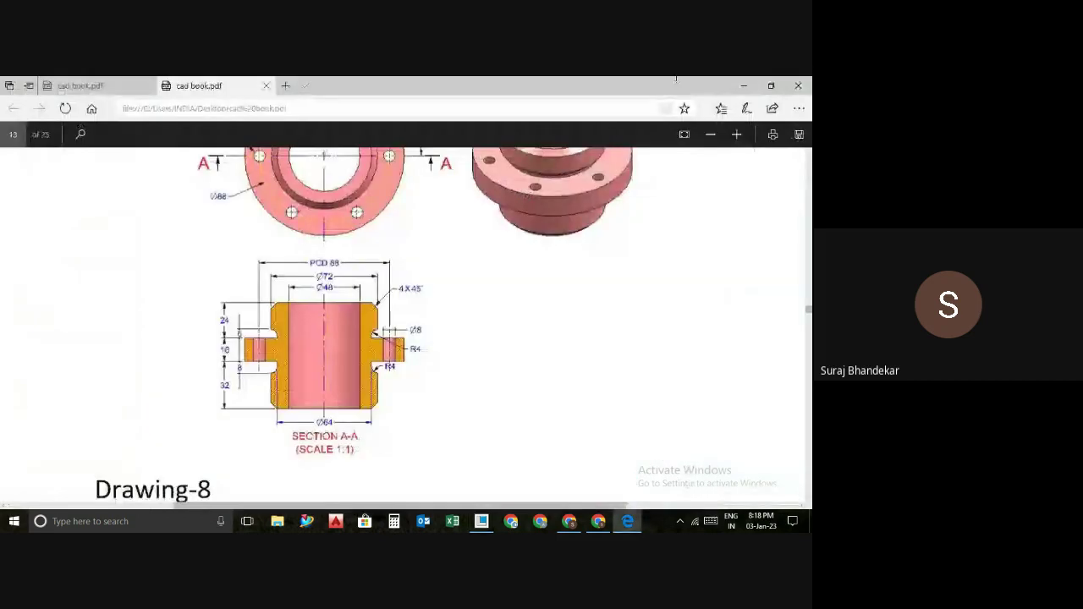
click(738, 86)
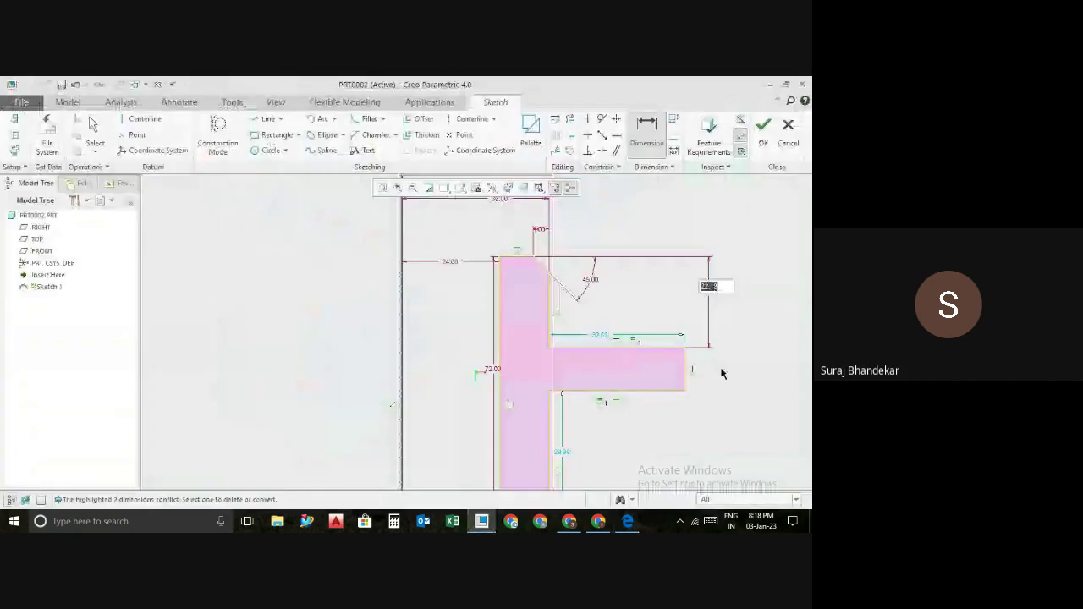
text(24)
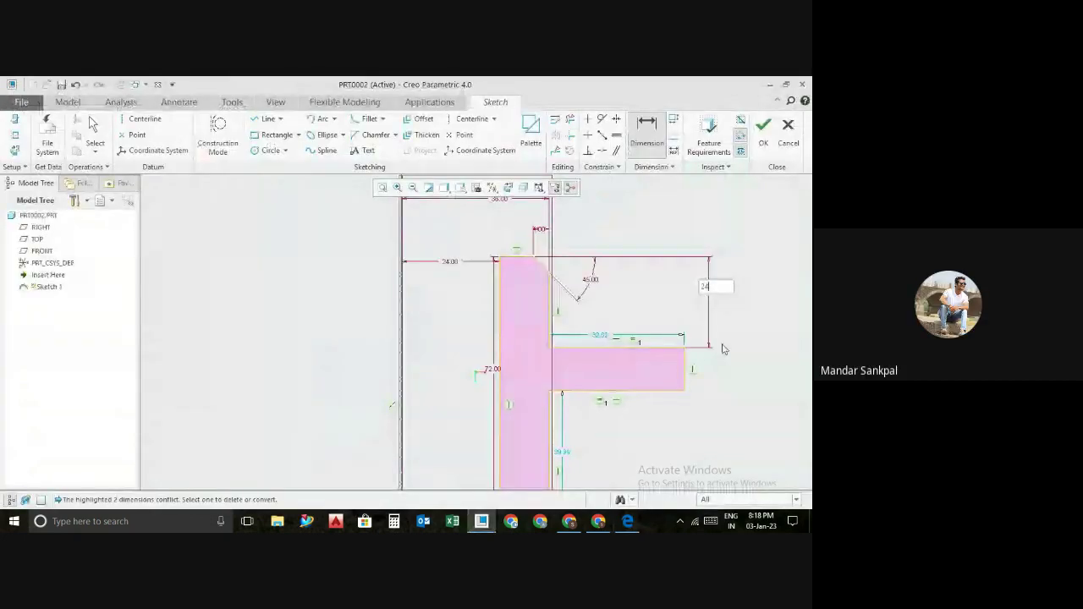
key(Return)
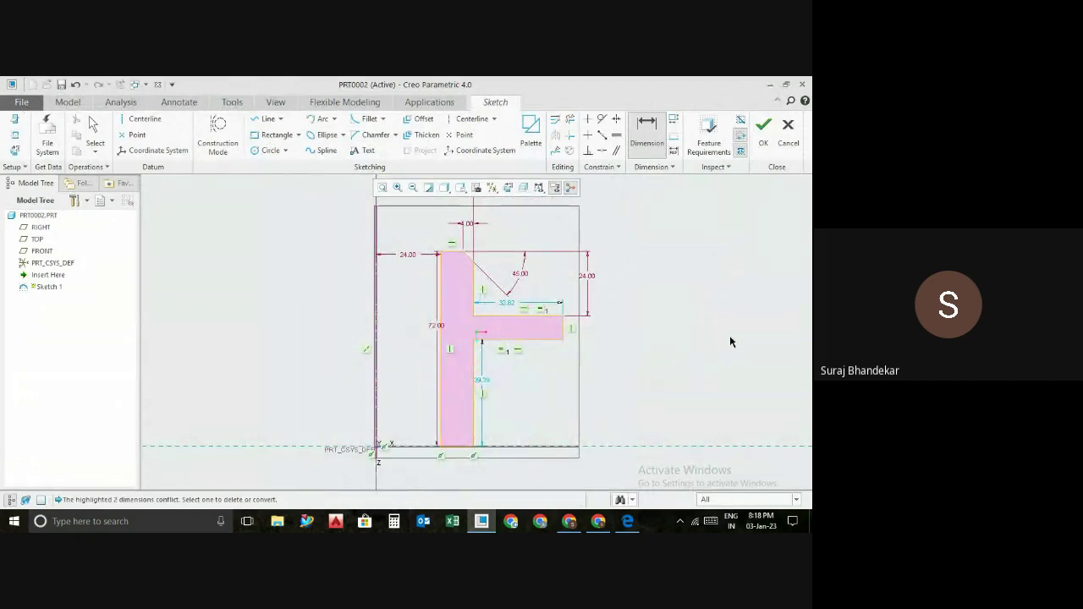
- Dimension the flange's right edge and set the flange thickness to 16
click(565, 328)
middle_click(595, 326)
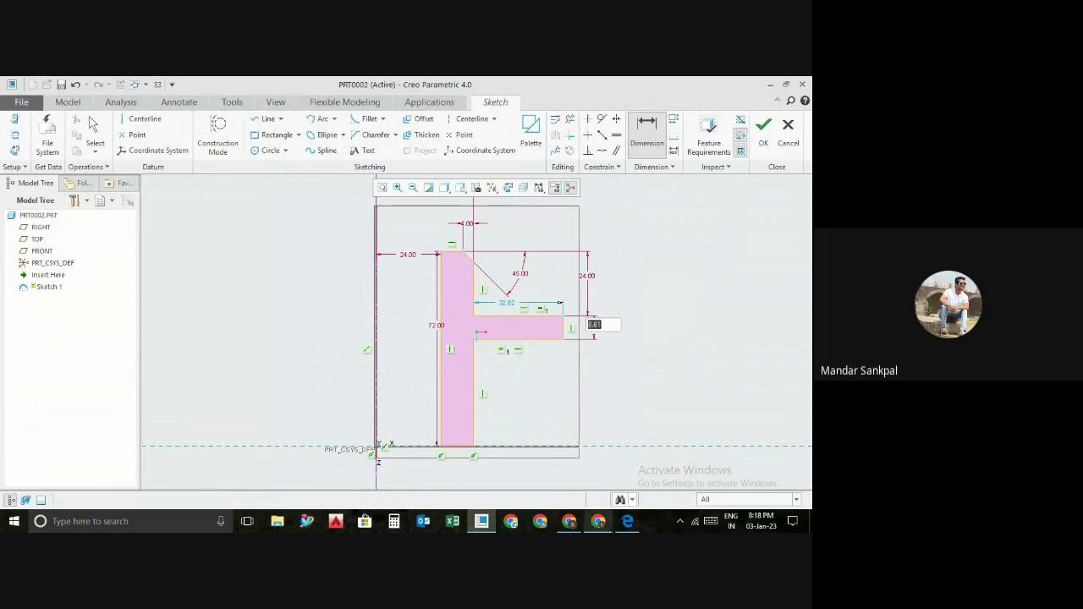
mouse_move(627, 521)
click(636, 480)
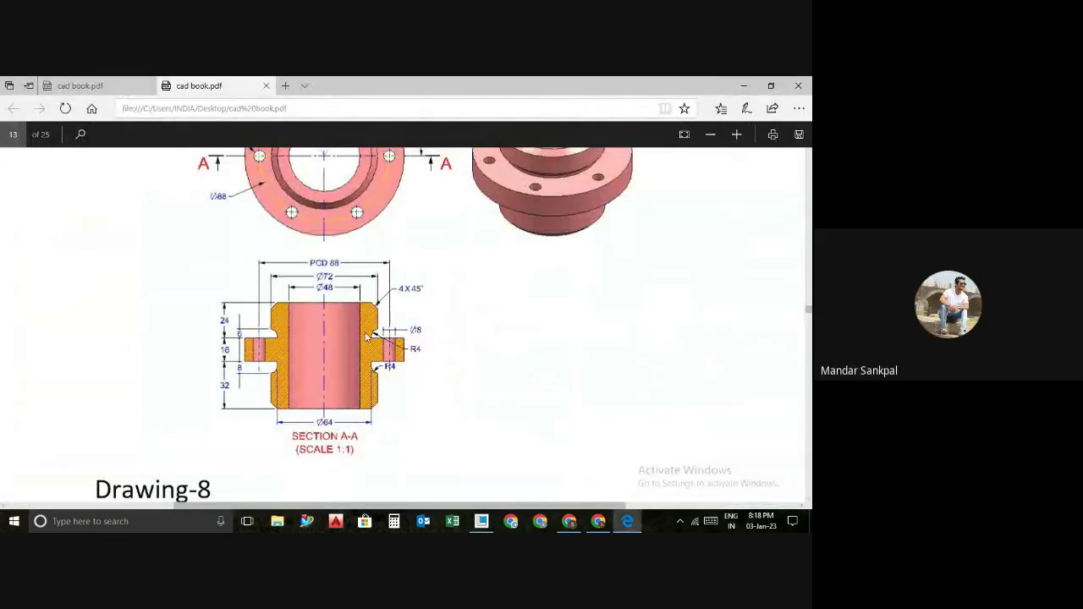
click(743, 85)
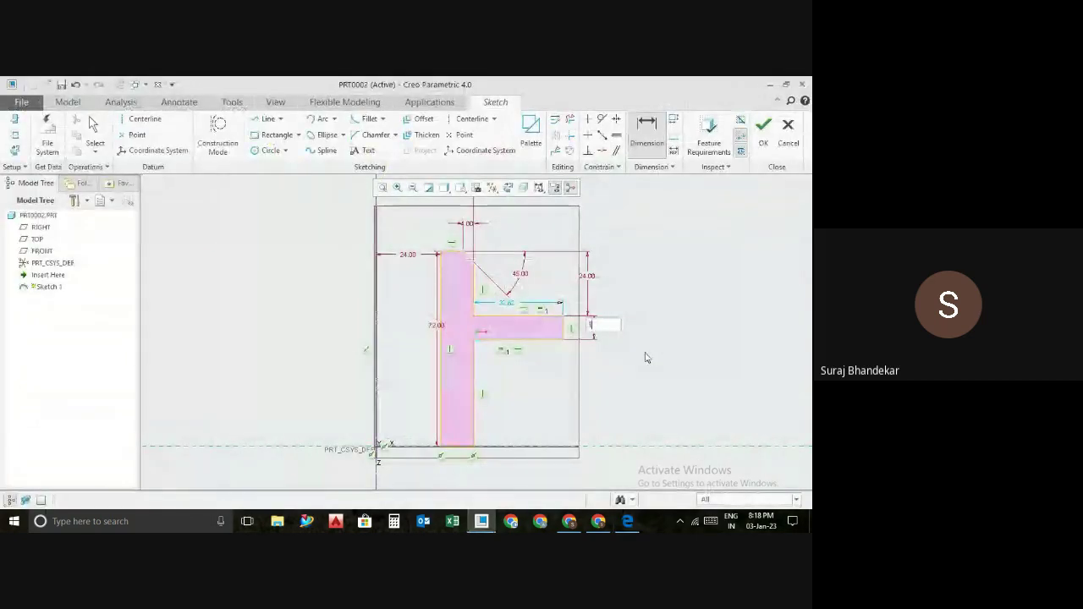
text(16)
key(Return)
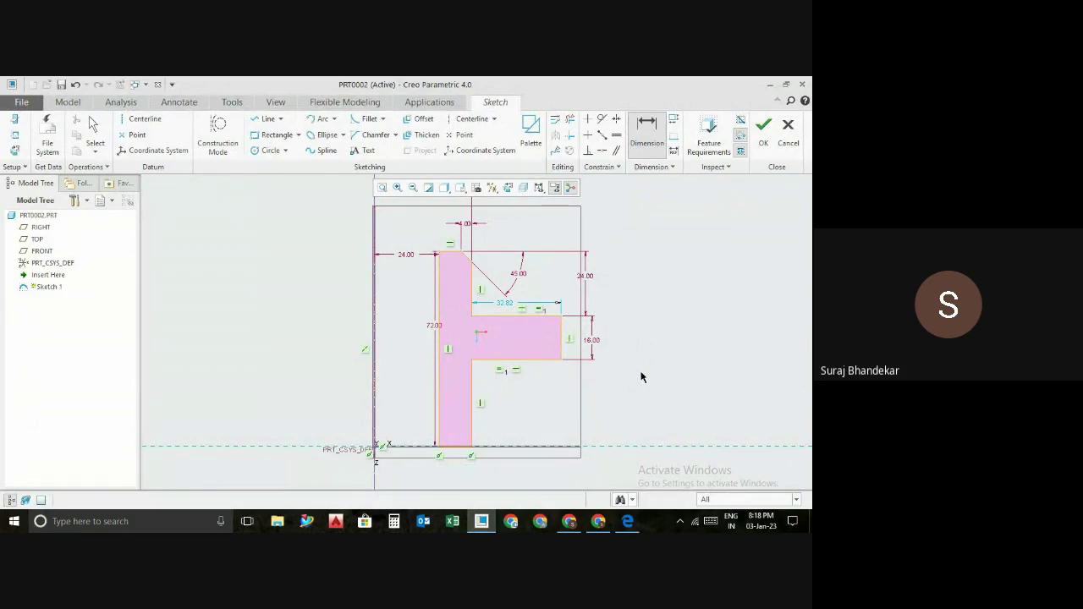
click(627, 521)
- Scroll the PDF between Drawing-7's views and the section, then switch back to Creo
click(629, 469)
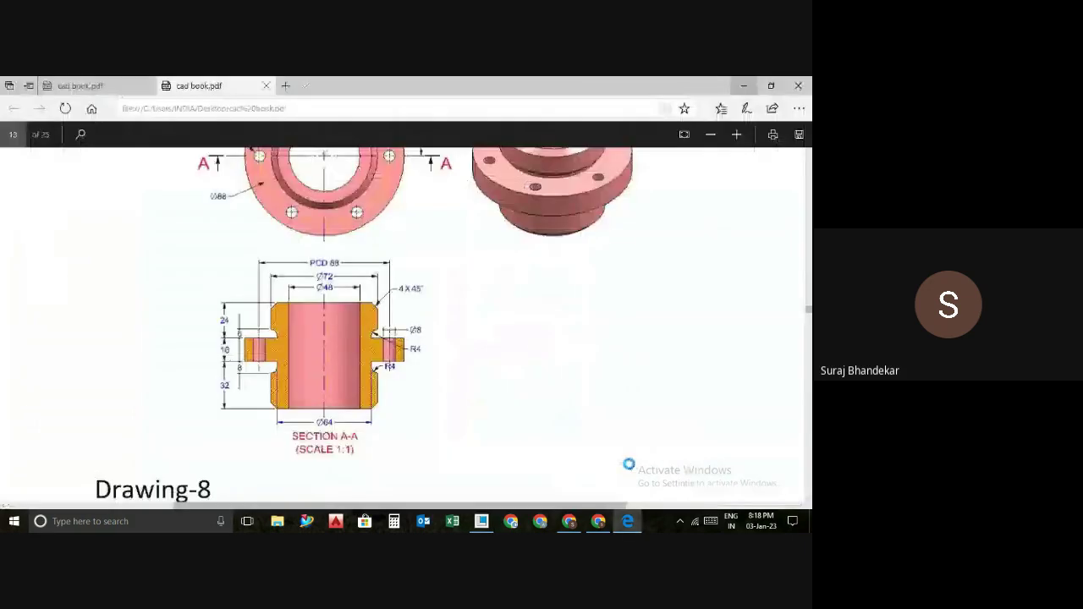
click(740, 87)
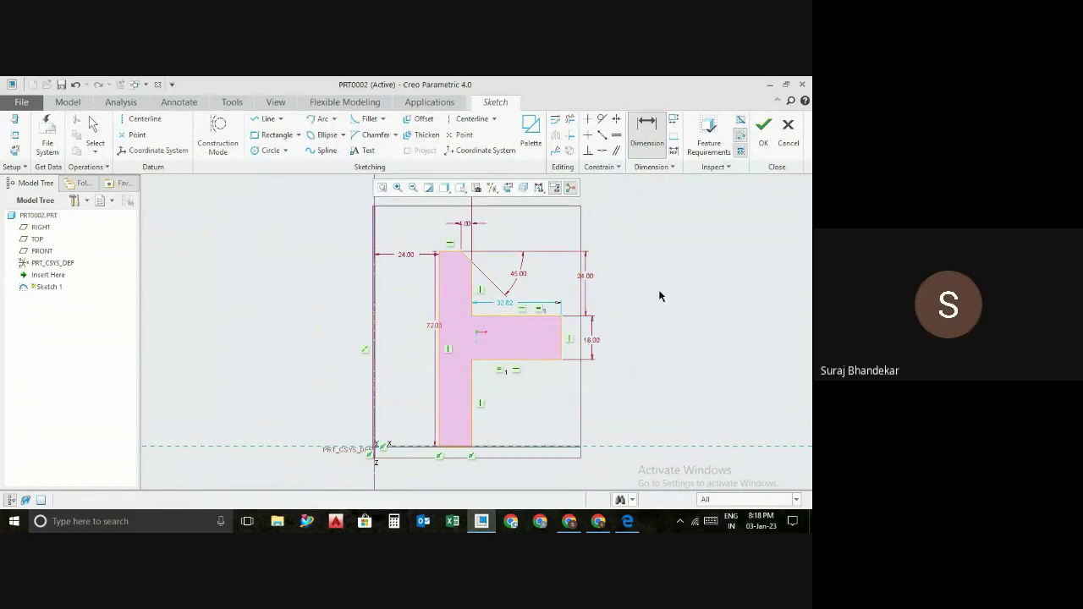
mouse_move(627, 521)
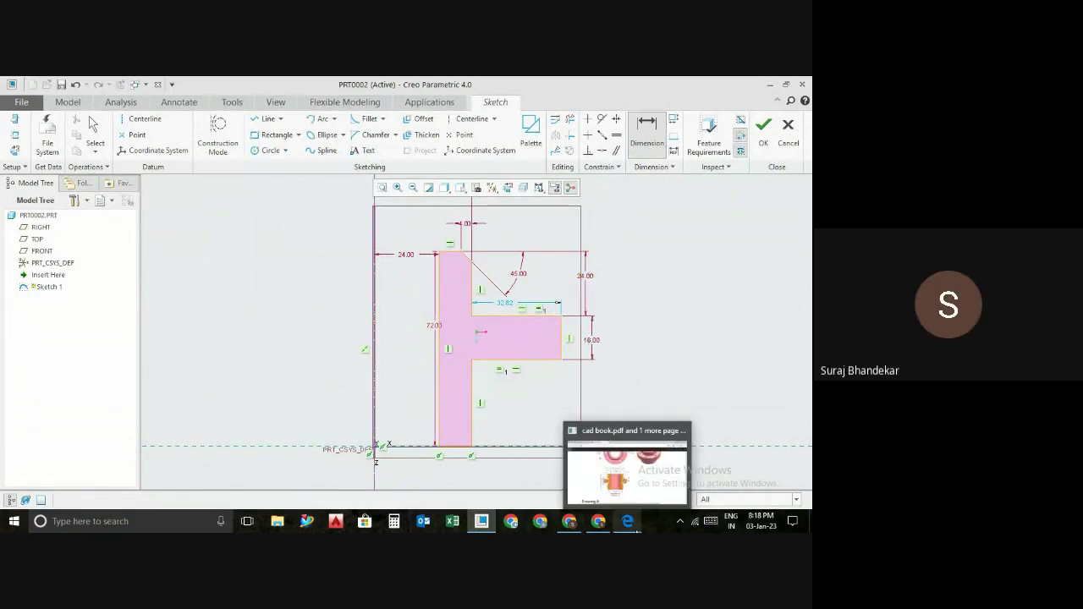
click(633, 474)
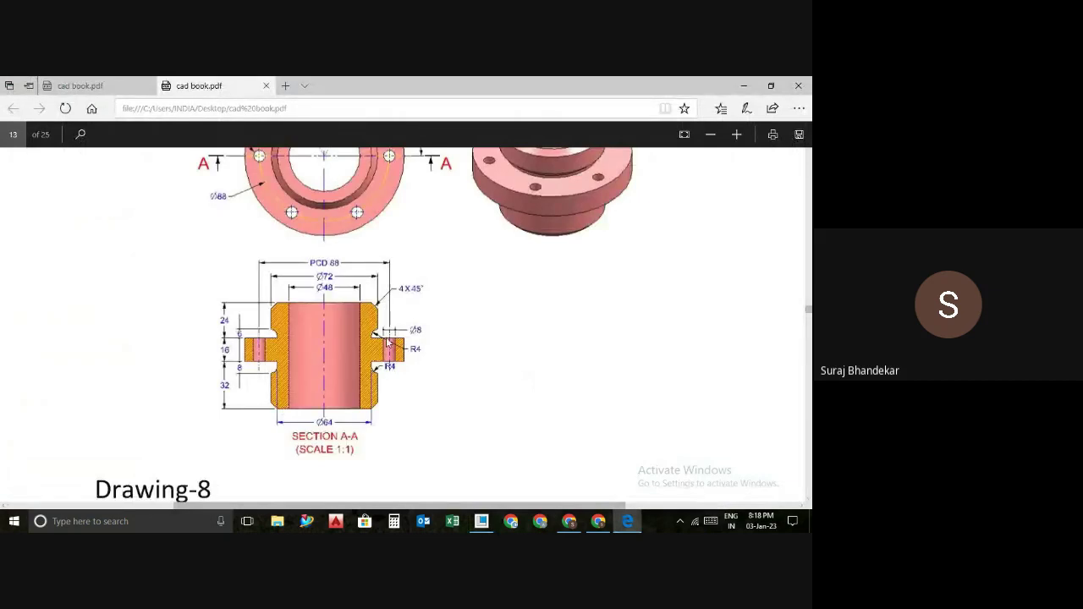
scroll(433, 395, up, 3)
scroll(433, 395, up, 1)
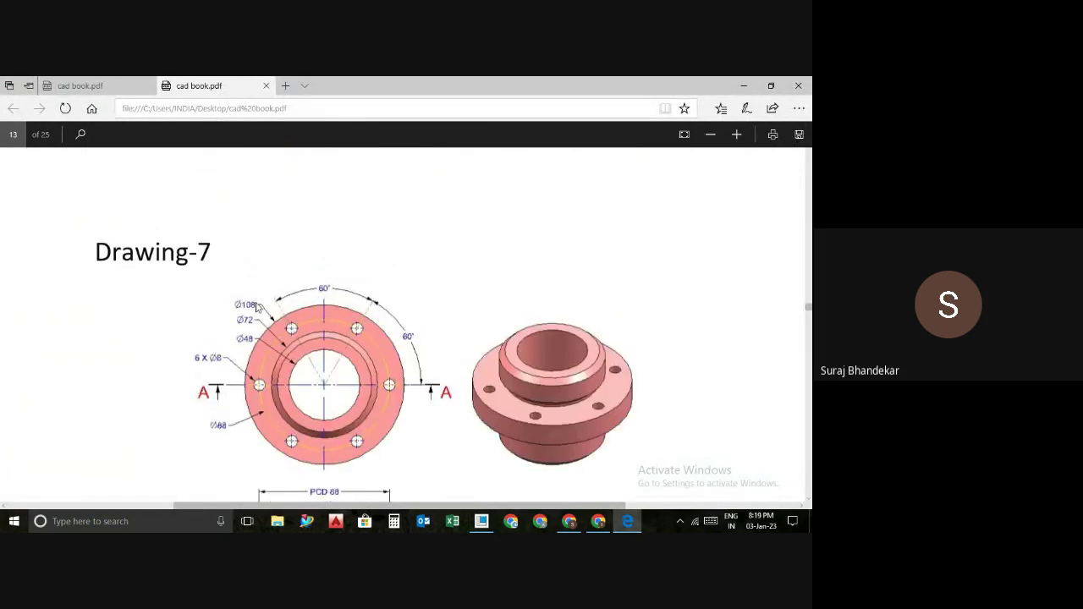
scroll(485, 314, down, 1)
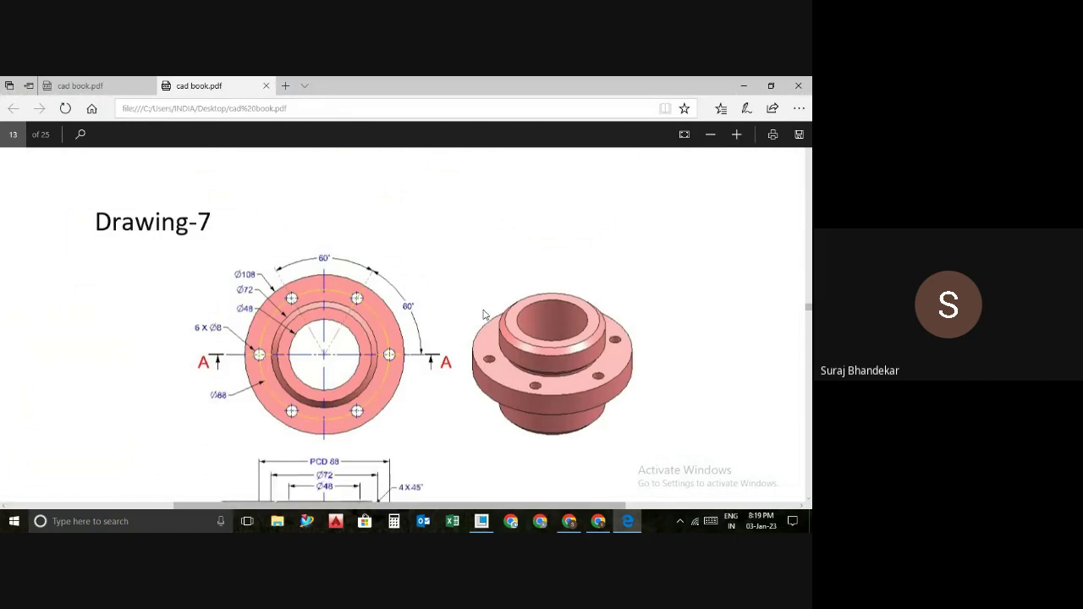
scroll(483, 315, down, 3)
key(alt+Tab)
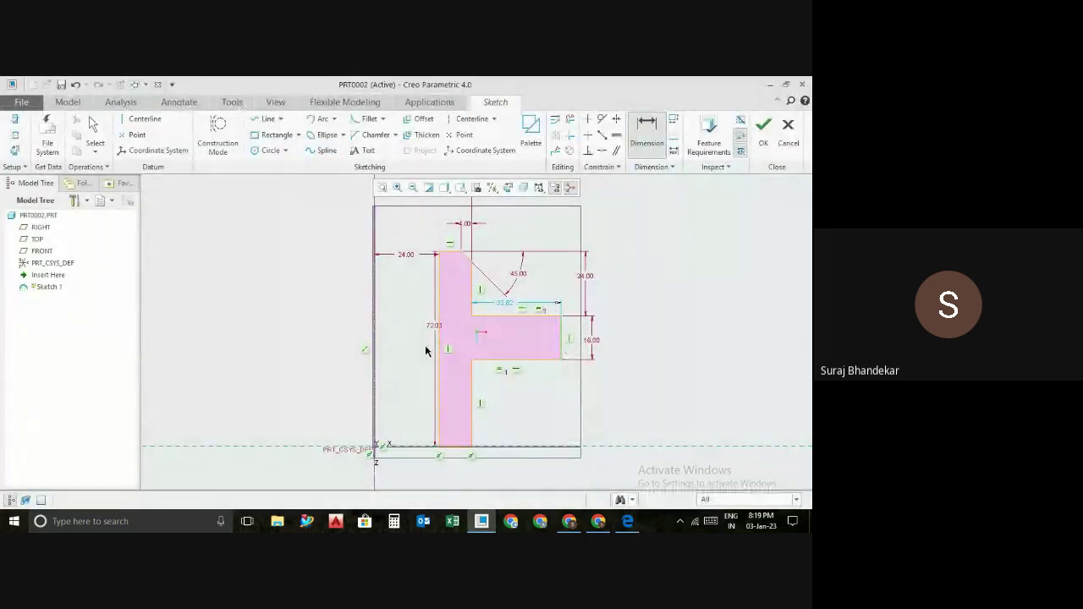
- Dimension the flange's outer edge from the centerline as 108/2, giving 54
click(375, 364)
middle_click(465, 476)
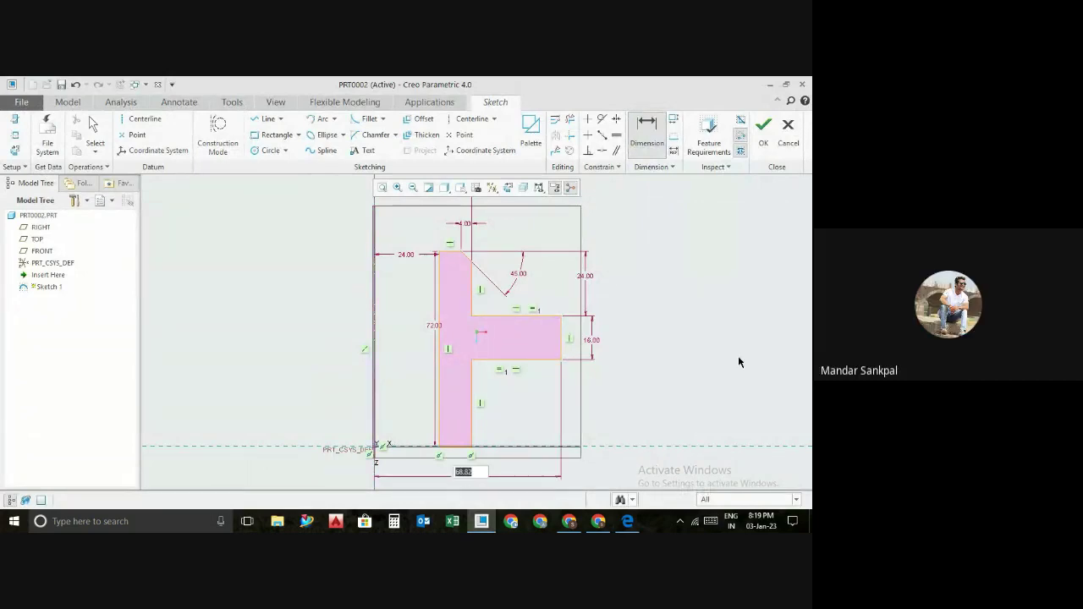
text(108/2)
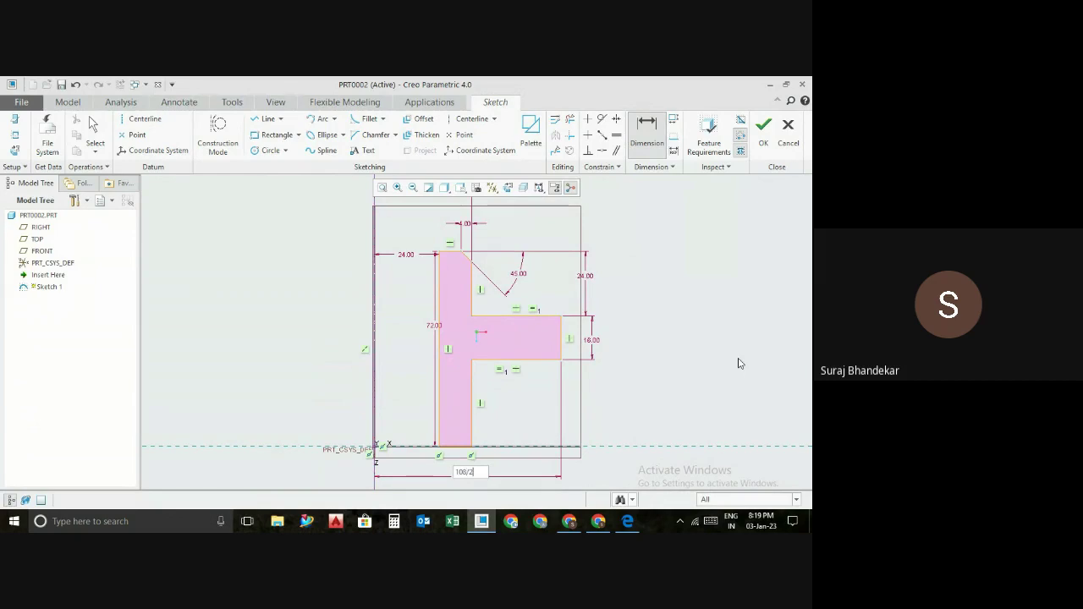
key(Return)
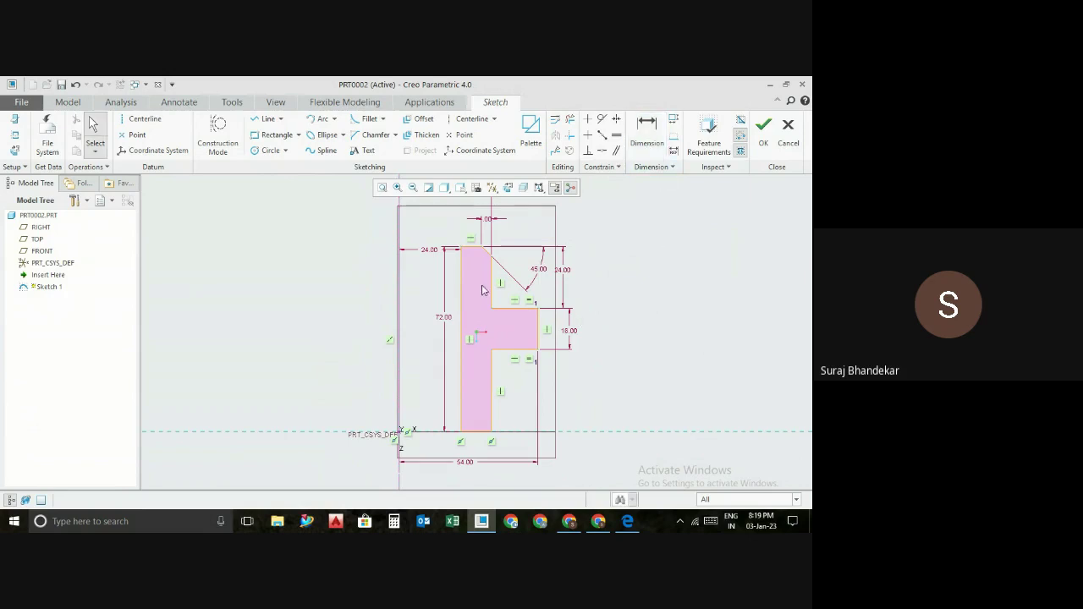
scroll(491, 315, up, 3)
scroll(499, 311, up, 3)
scroll(499, 312, up, 2)
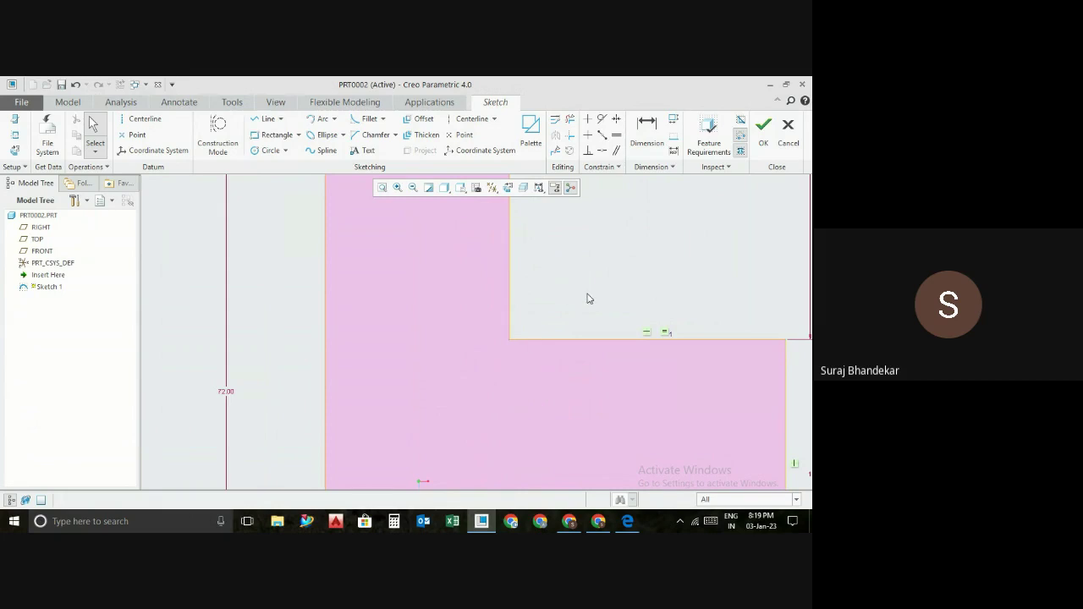
scroll(439, 377, up, 2)
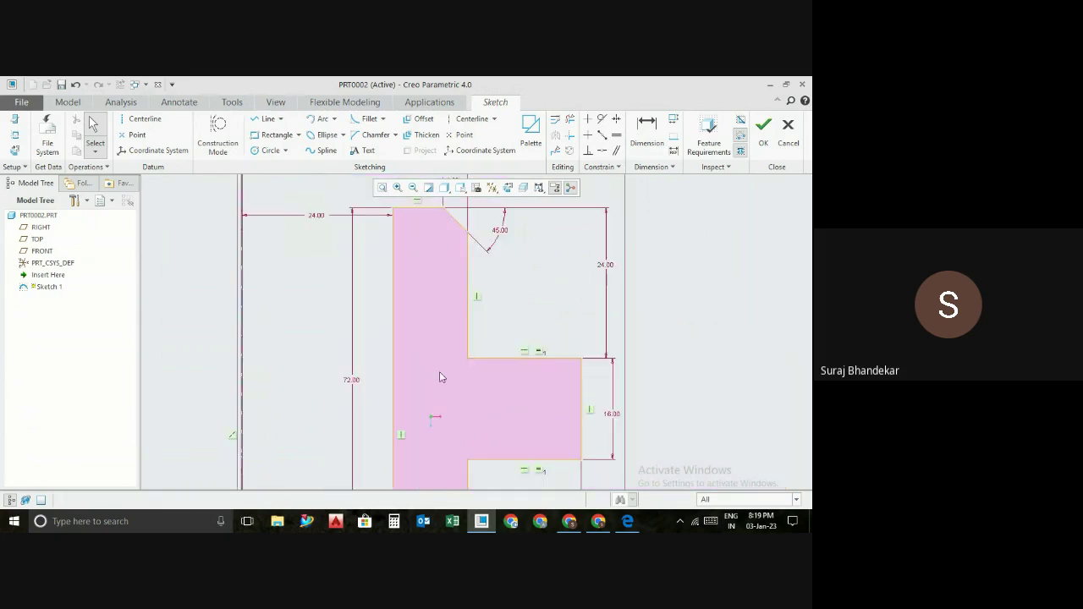
scroll(439, 376, up, 2)
scroll(439, 377, up, 2)
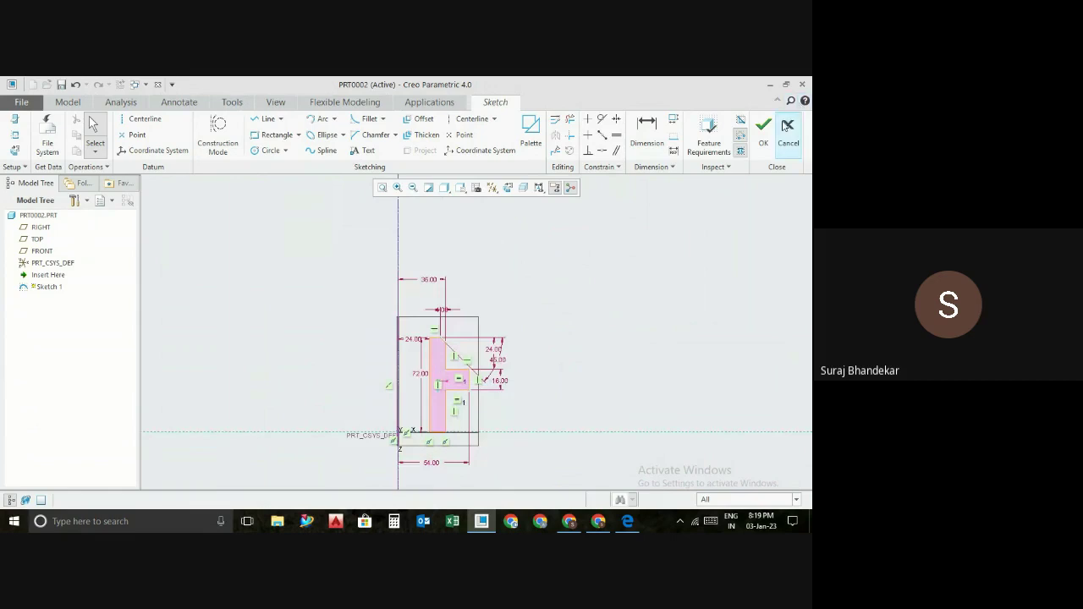
- Exit the sketch and revolve the profile into a solid bushing
click(763, 140)
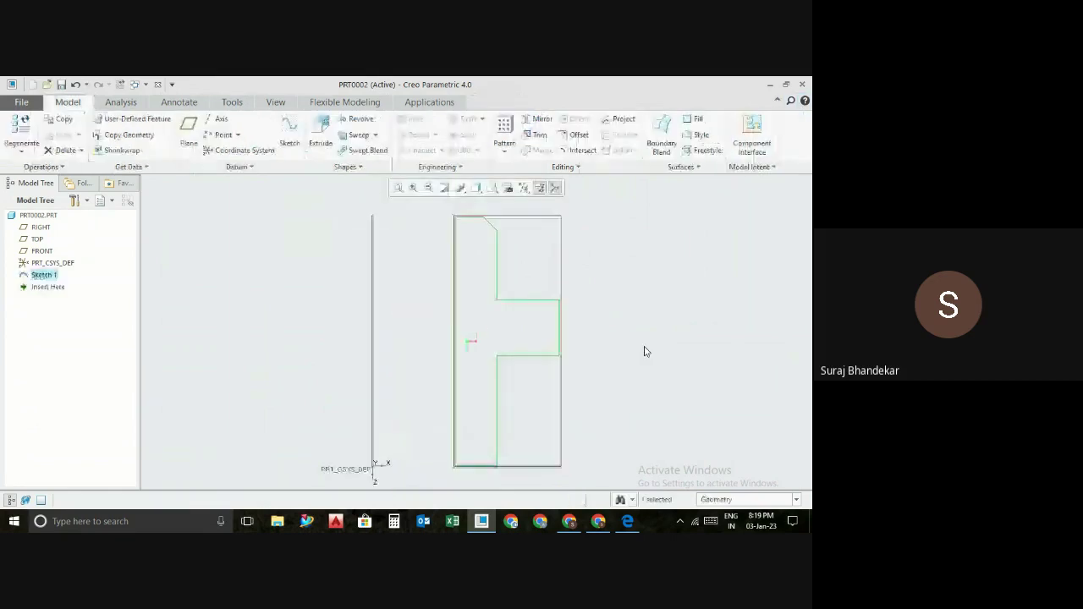
middle_drag(651, 341, 619, 353)
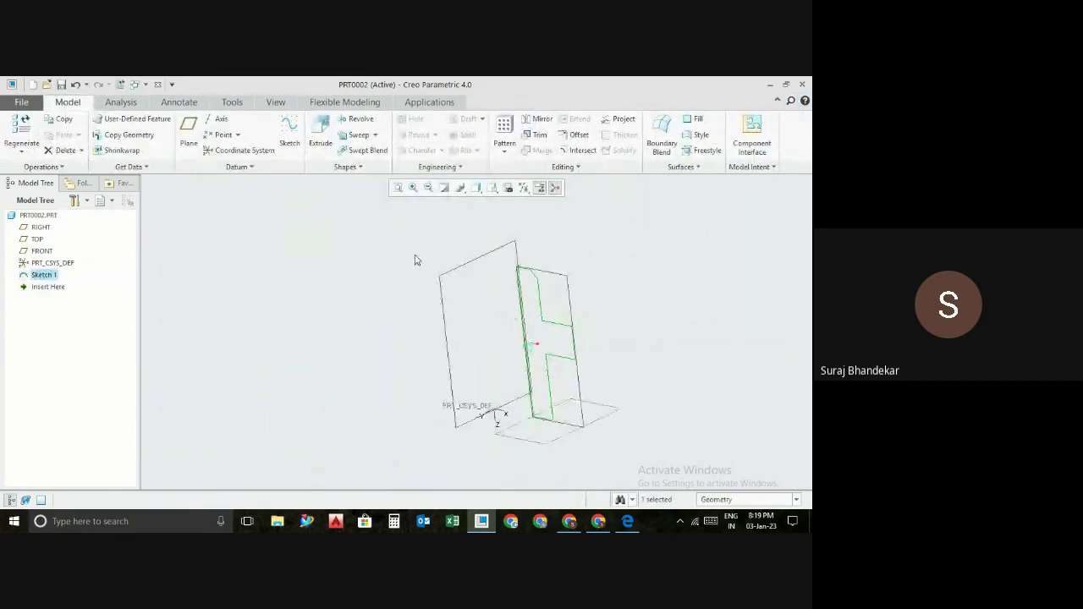
click(356, 121)
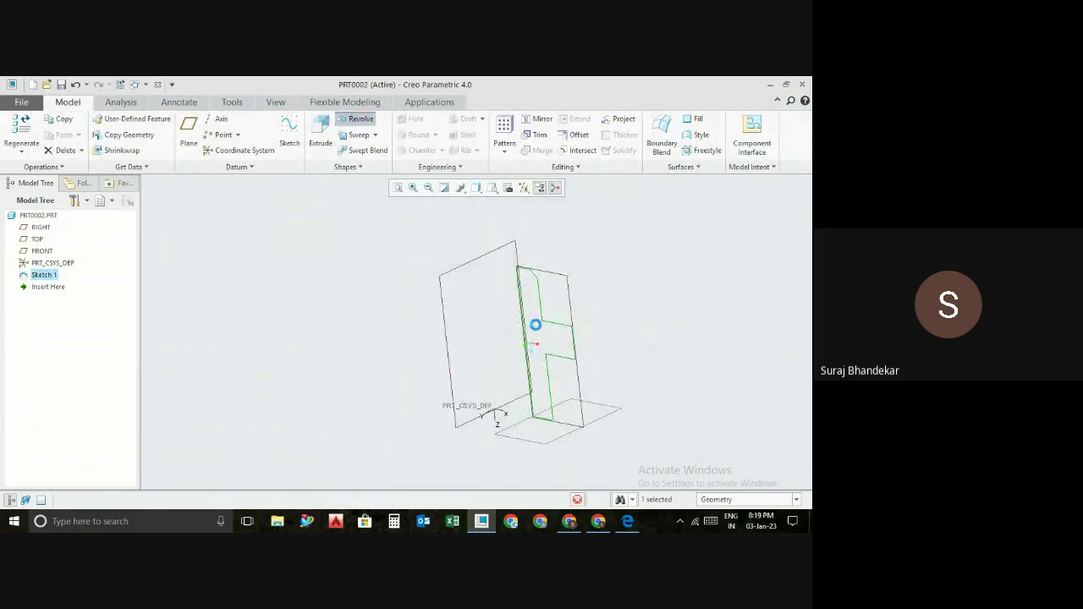
mouse_move(622, 306)
middle_down()
mouse_move(641, 314)
mouse_move(632, 300)
middle_up()
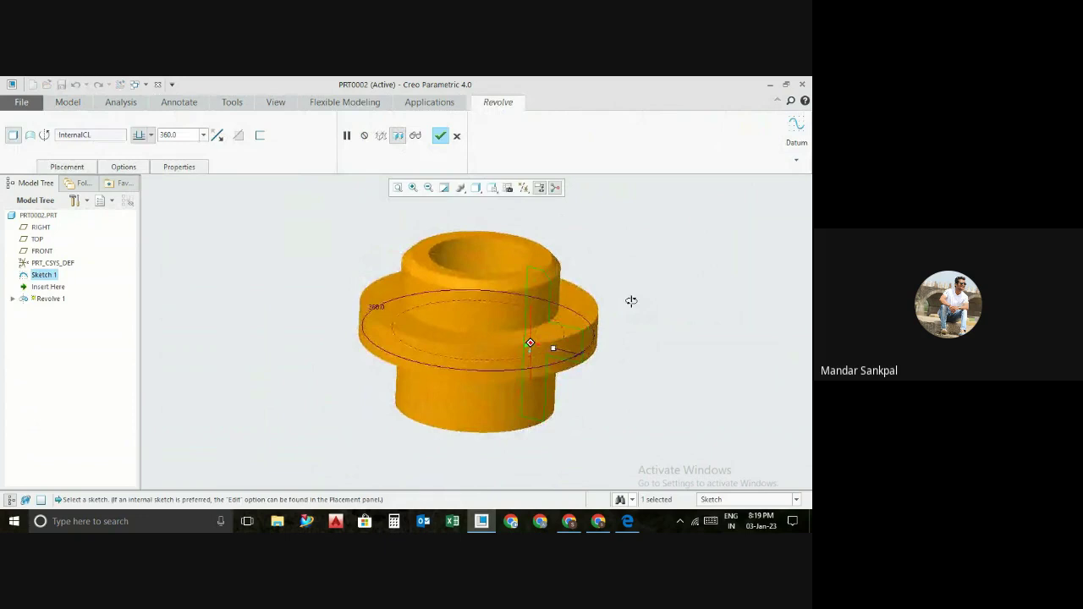
click(441, 137)
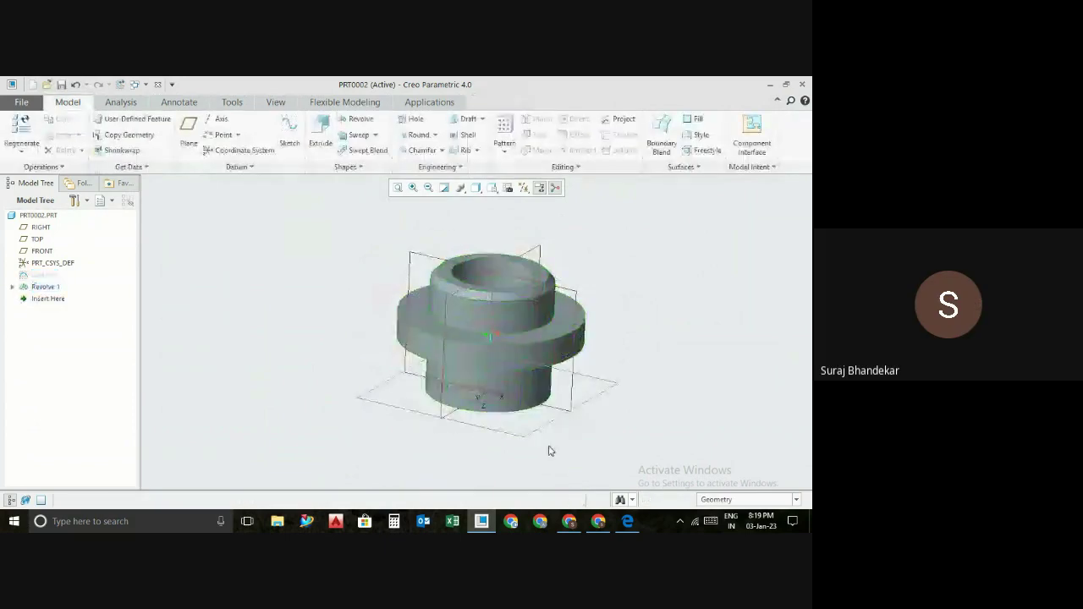
mouse_move(549, 449)
middle_down()
mouse_move(610, 406)
mouse_move(604, 451)
middle_up()
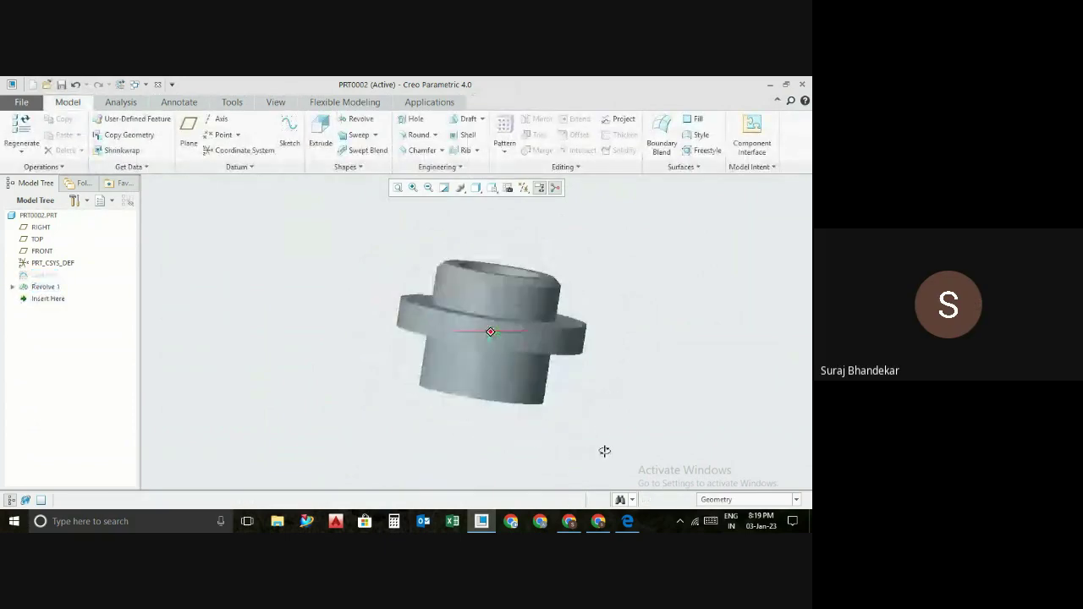
- Switch to Standard Orientation and display the part as Shading With Edges
click(491, 187)
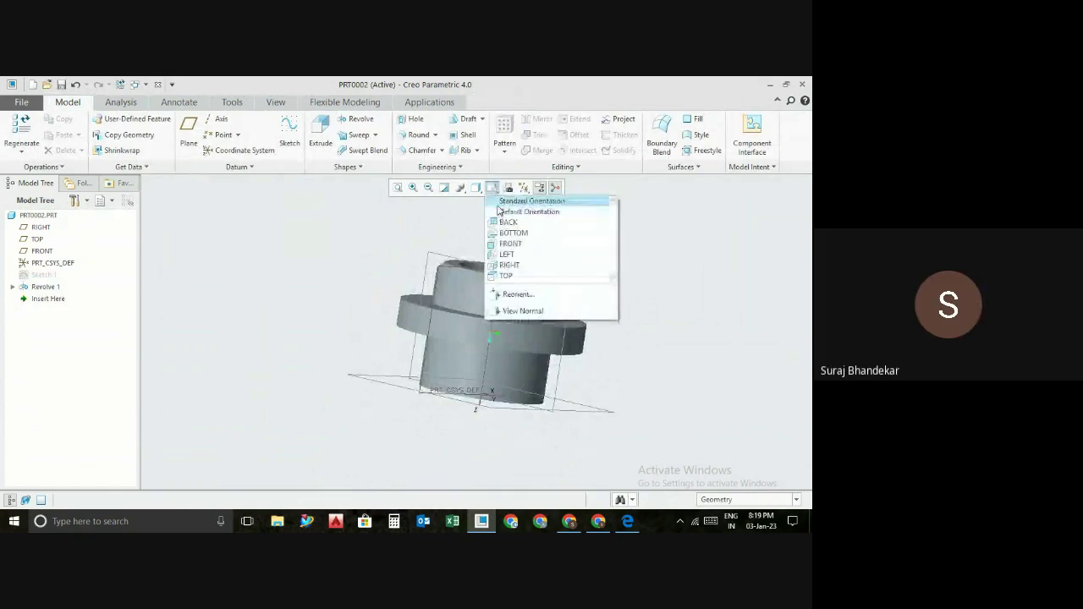
click(500, 204)
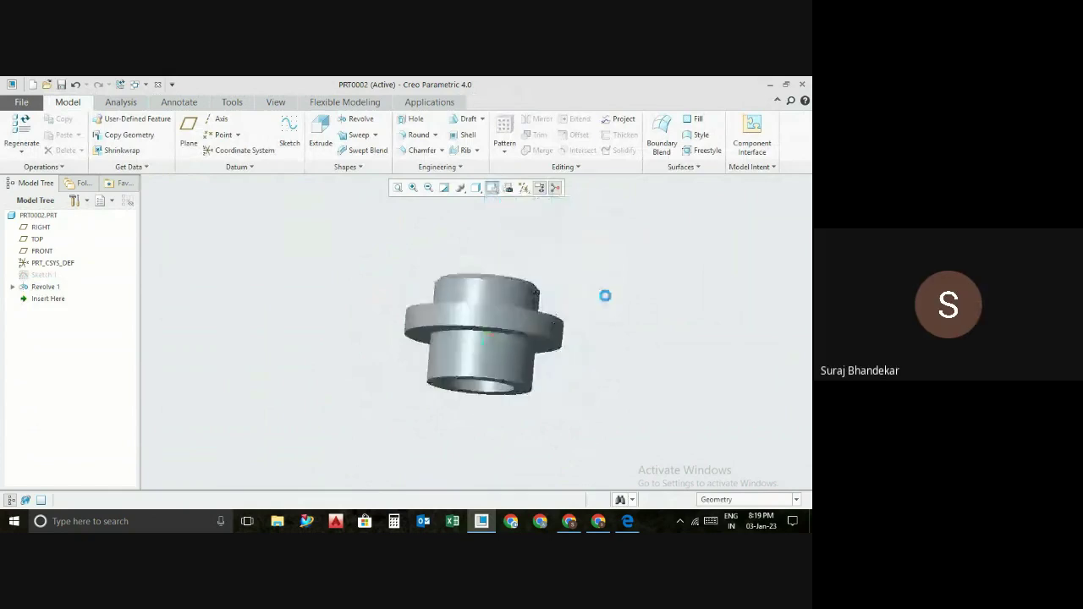
click(479, 195)
click(501, 215)
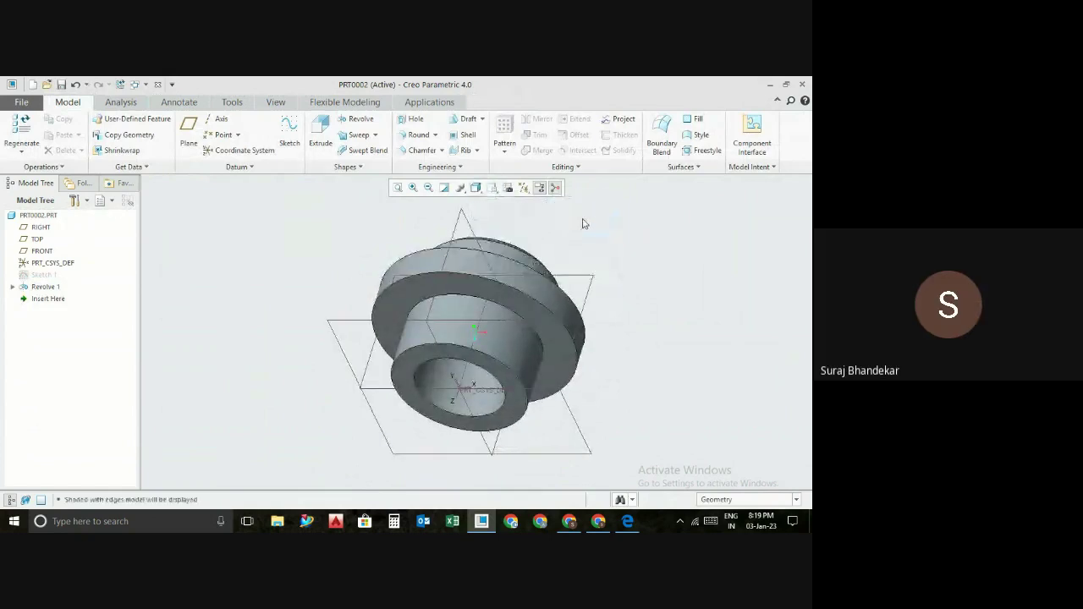
mouse_move(583, 223)
middle_down()
mouse_move(512, 248)
mouse_move(496, 229)
mouse_move(508, 241)
middle_up()
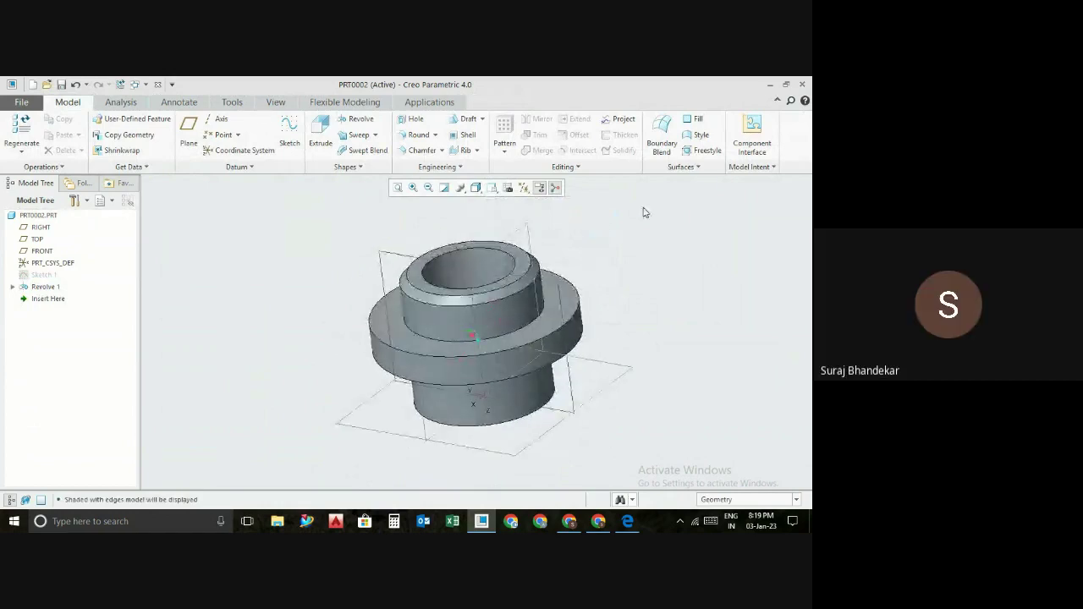
- Start a round on the upper edge where the hub meets the flange
click(416, 134)
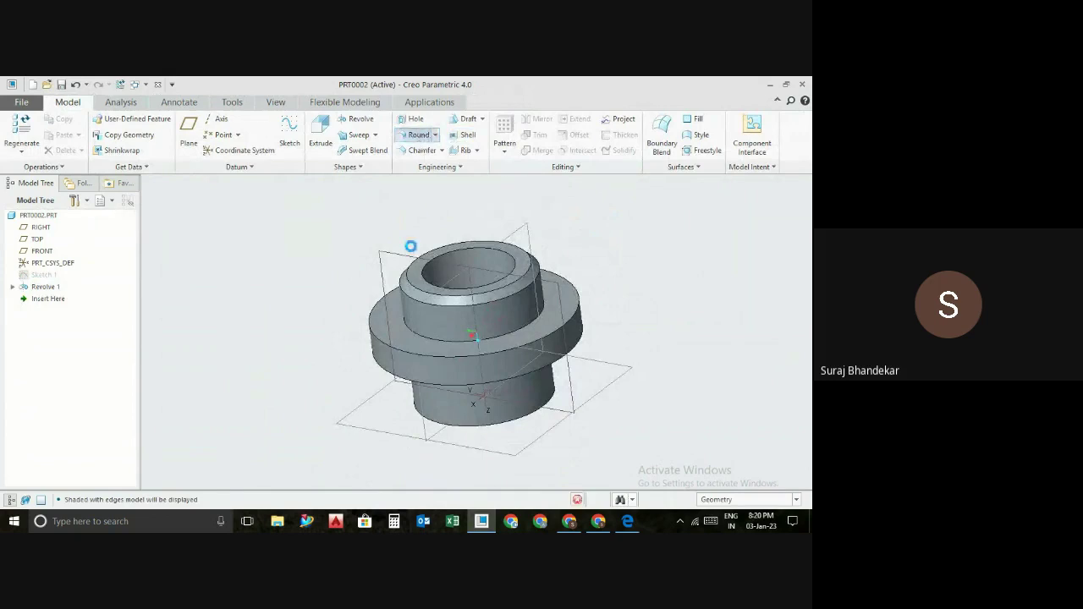
click(512, 332)
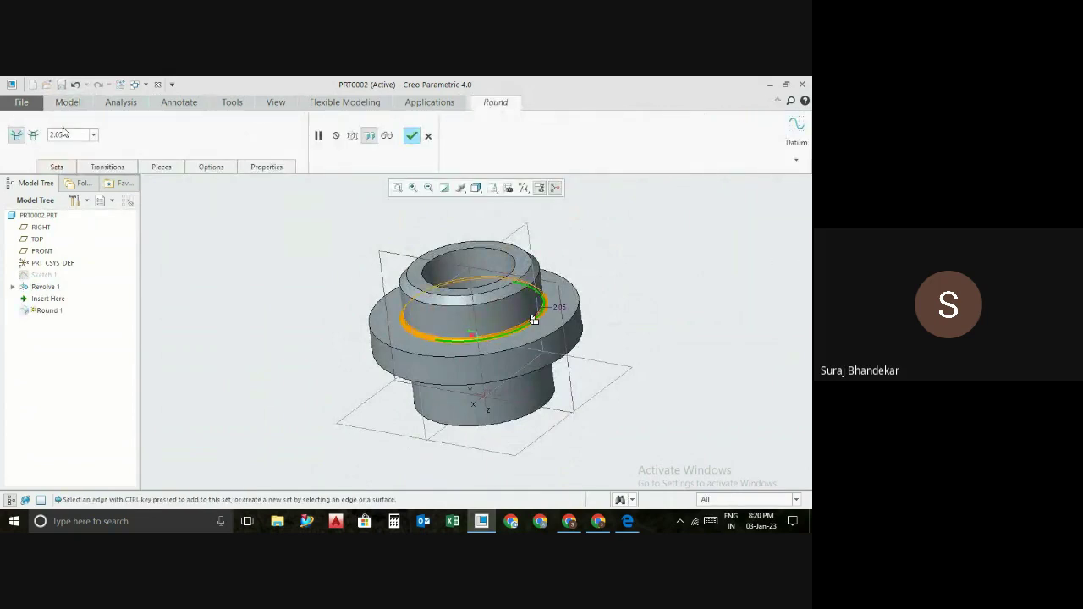
click(34, 135)
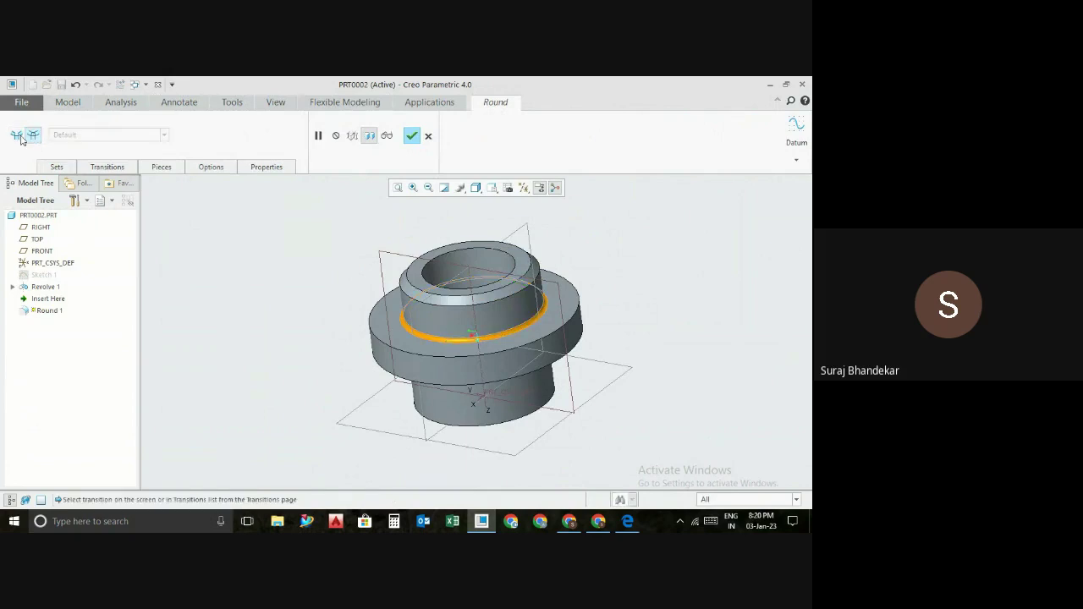
click(17, 136)
middle_drag(591, 352, 622, 341)
scroll(546, 319, down, 2)
scroll(543, 309, down, 3)
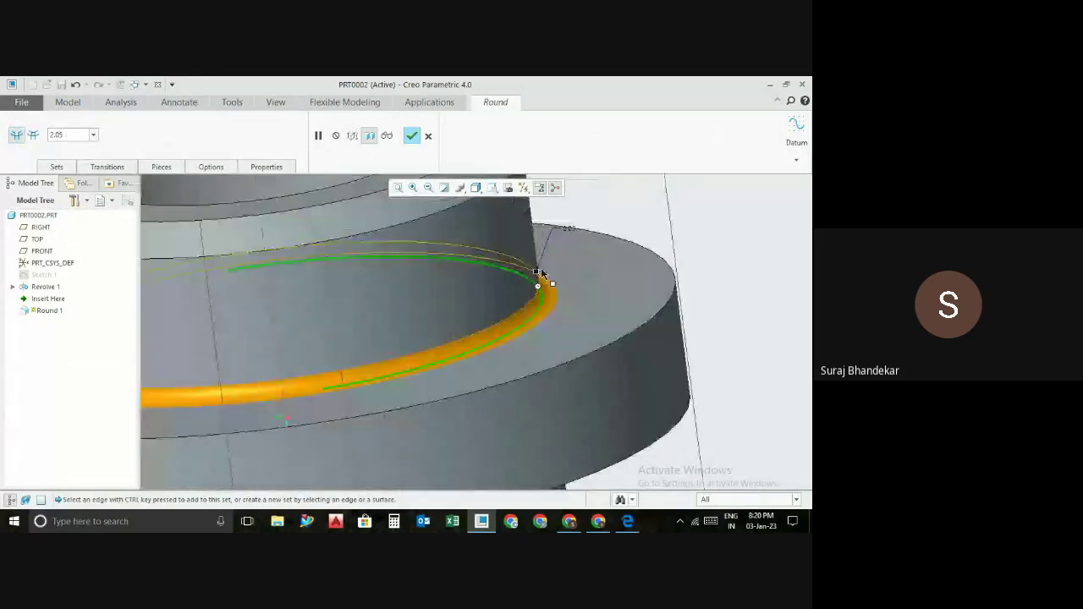
scroll(546, 310, down, 3)
scroll(549, 312, down, 2)
scroll(550, 315, up, 5)
scroll(549, 310, up, 1)
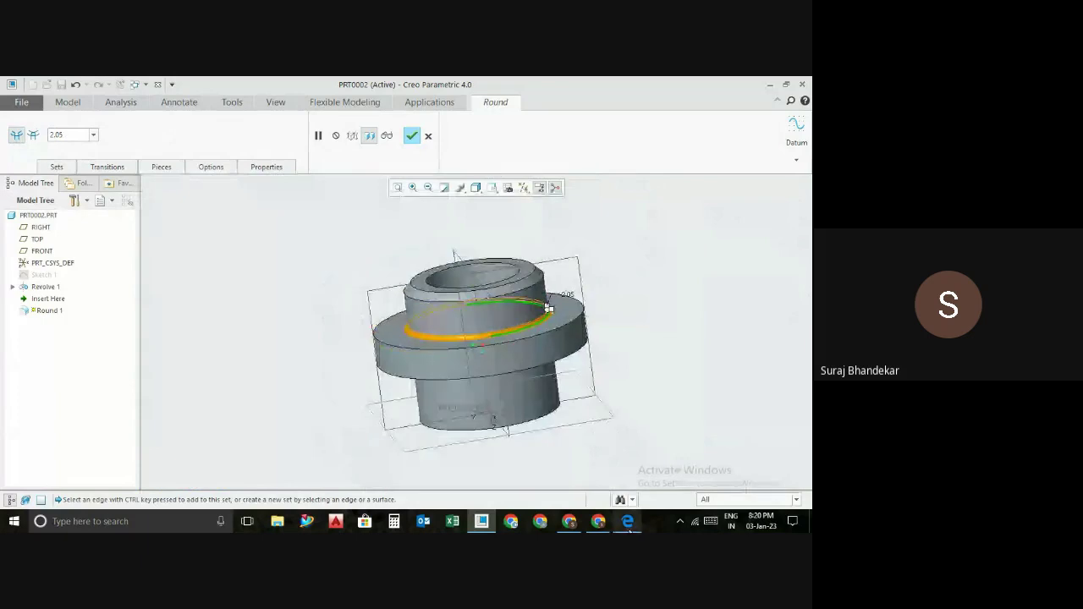
- Set the first round's radius to 4 mm and finish it
mouse_move(627, 522)
click(630, 500)
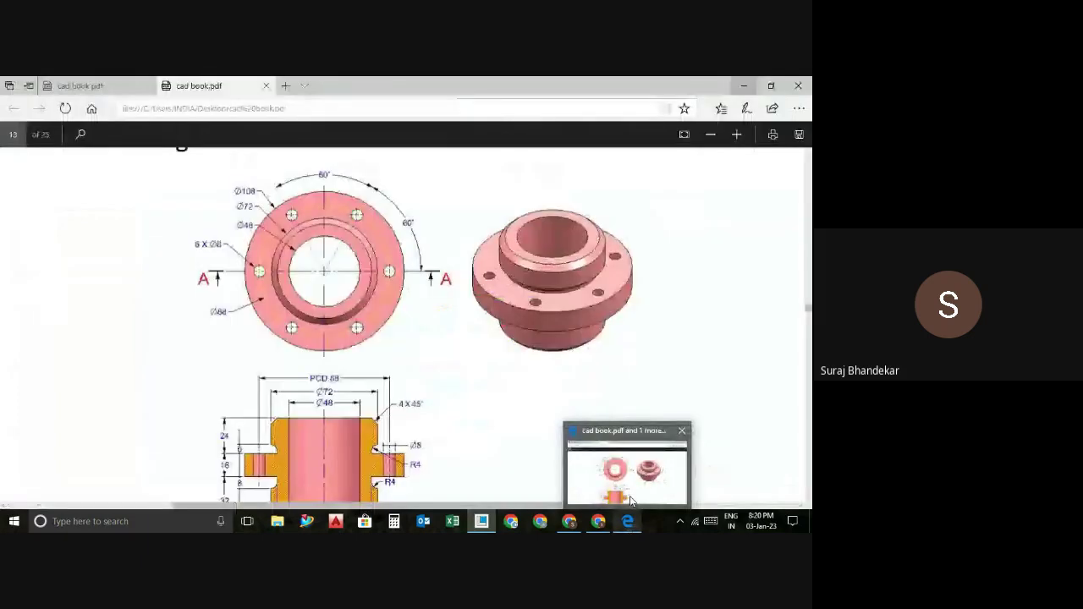
key(alt+Tab)
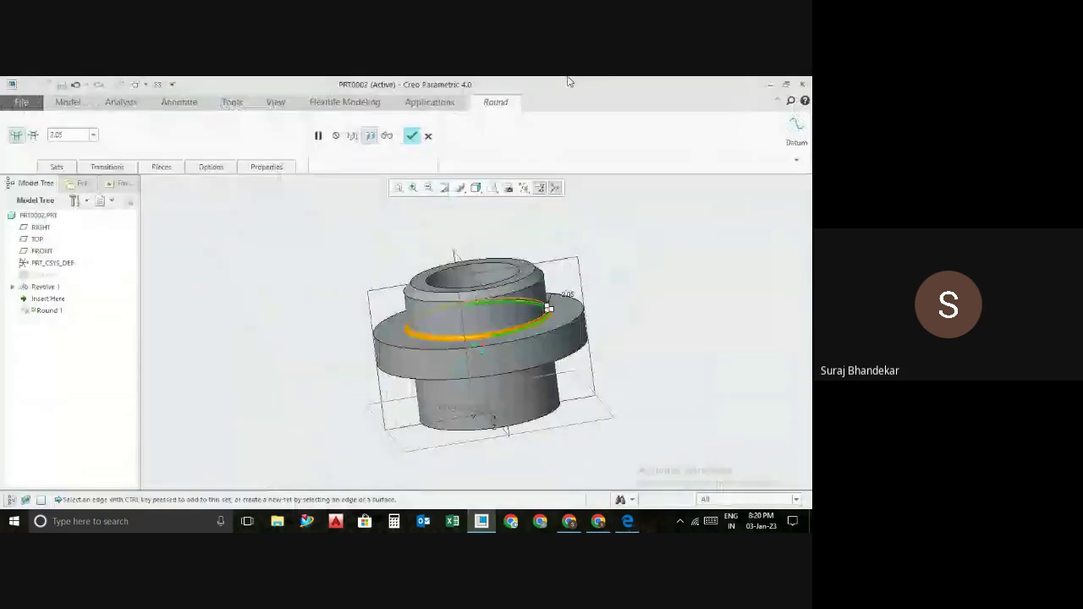
double_click(72, 135)
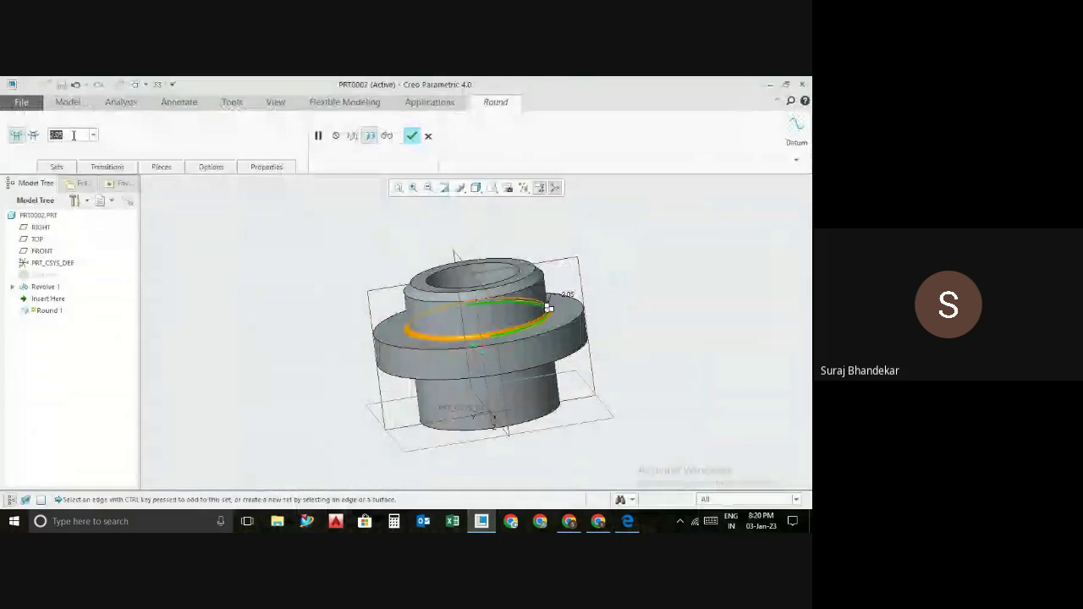
text(4)
key(Return)
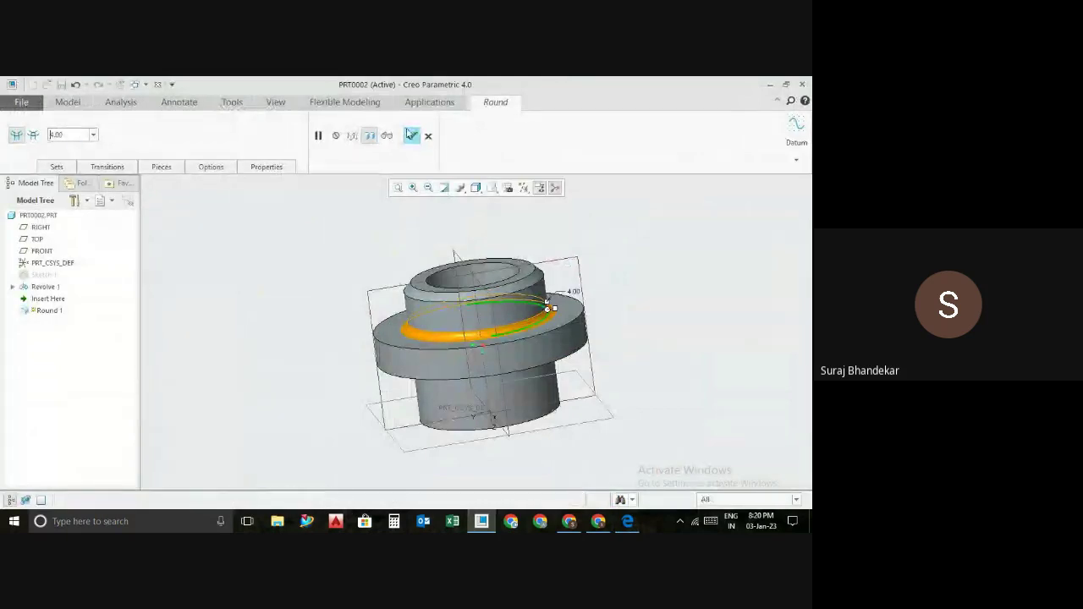
click(411, 135)
- Add a second 4 mm round on the lower flange-to-hub edge
middle_drag(674, 440, 651, 401)
click(414, 135)
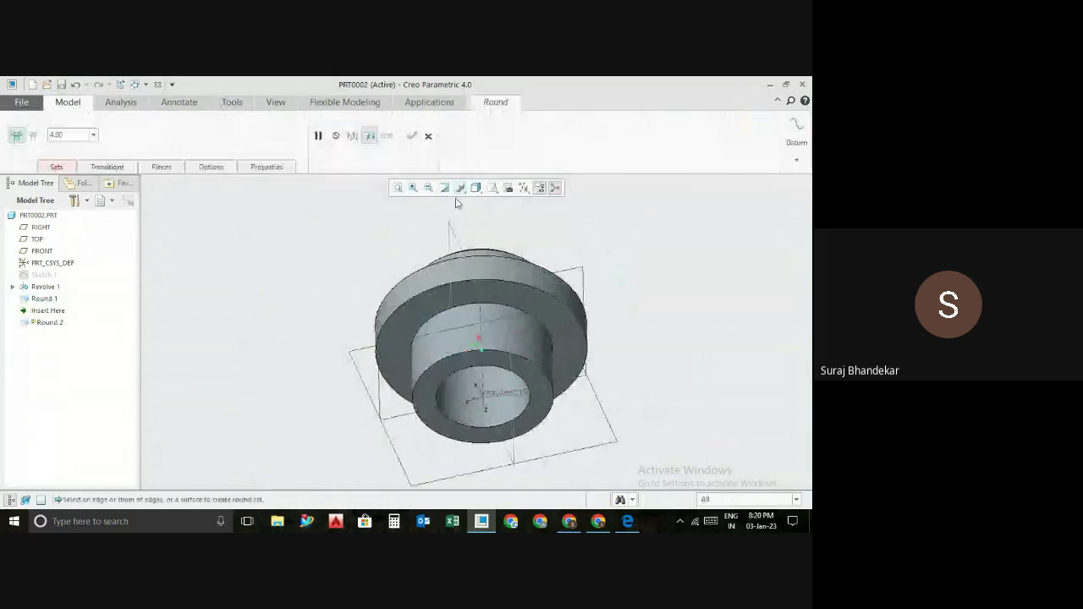
click(501, 305)
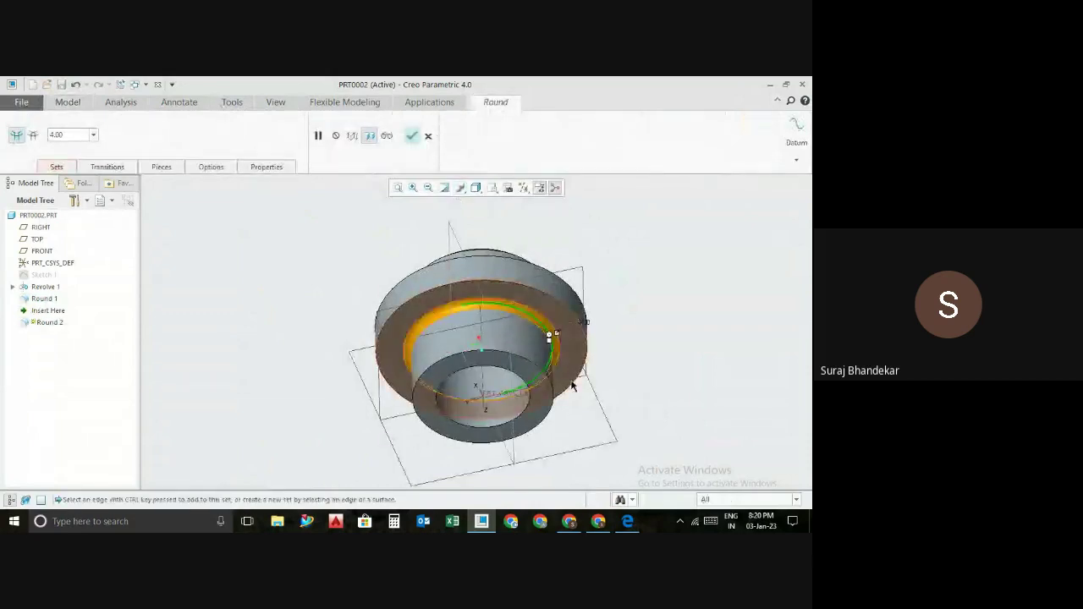
click(413, 136)
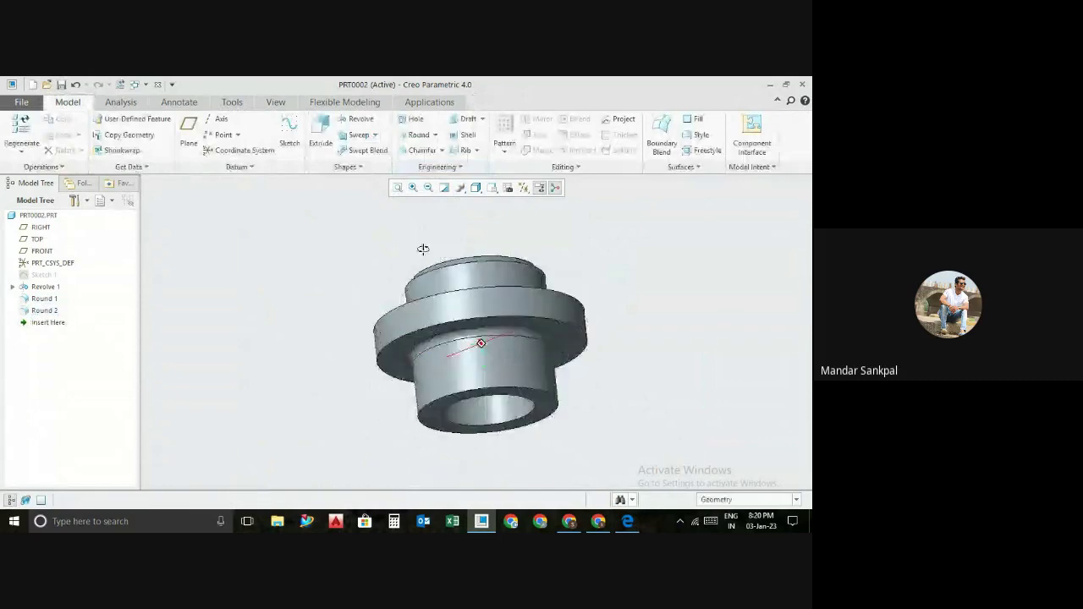
middle_drag(423, 251, 432, 294)
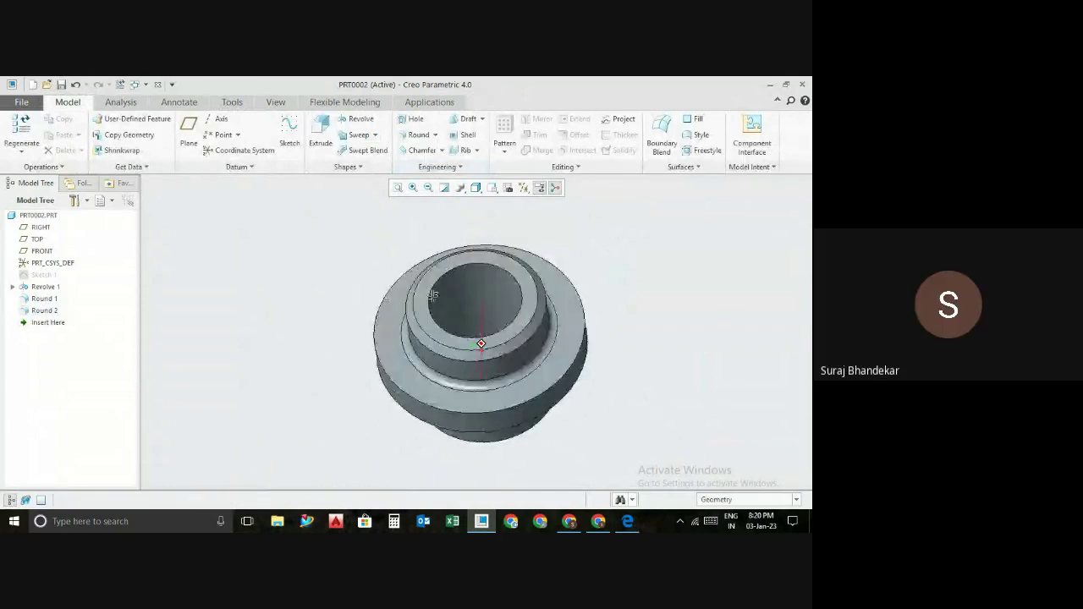
mouse_move(627, 522)
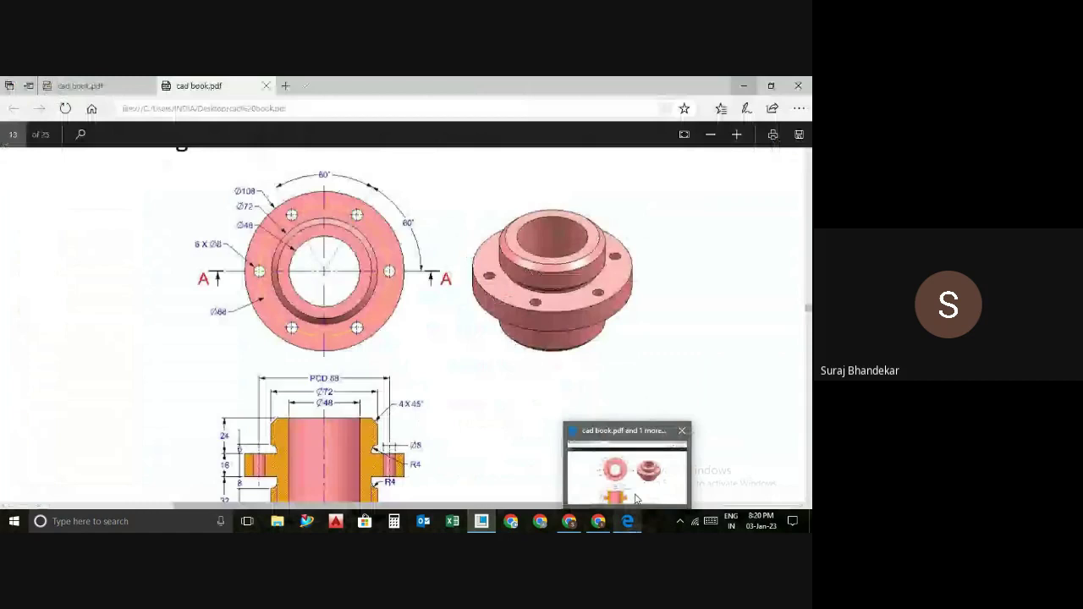
click(636, 497)
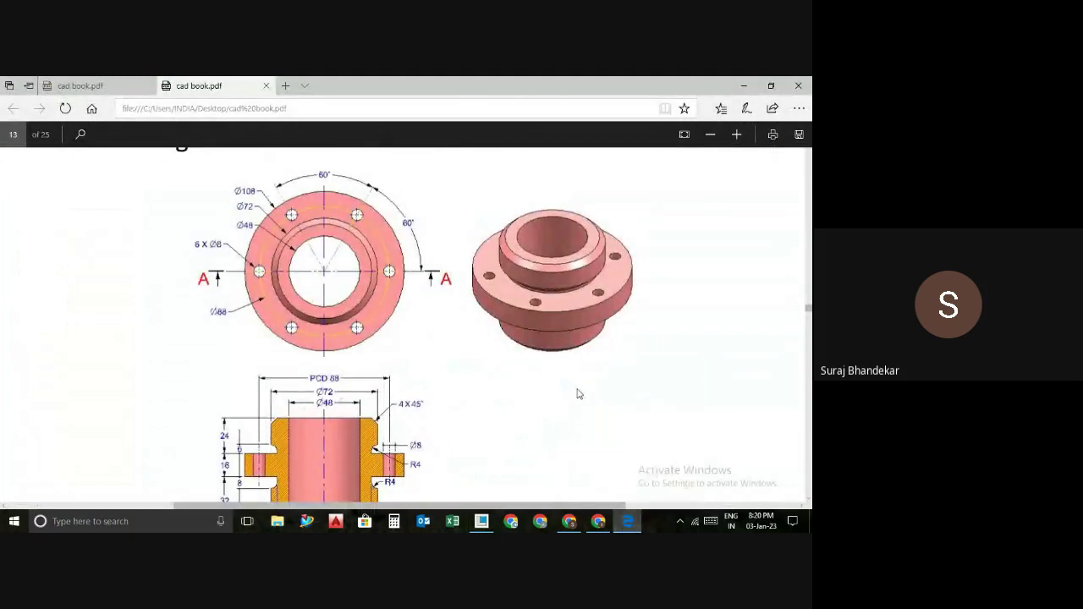
scroll(578, 390, up, 1)
scroll(578, 390, down, 2)
scroll(578, 391, down, 1)
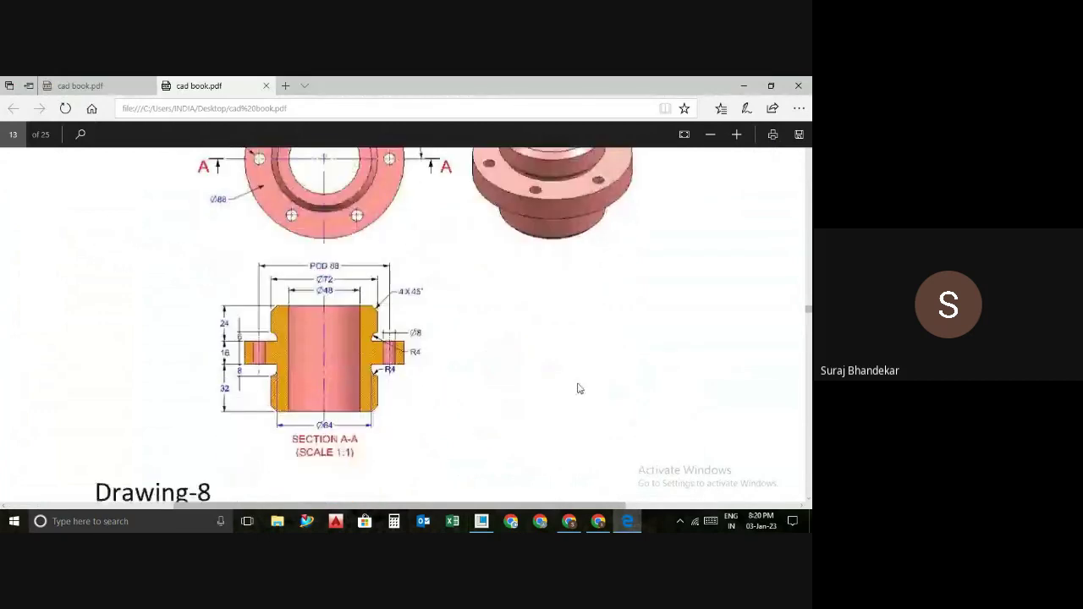
scroll(578, 390, up, 3)
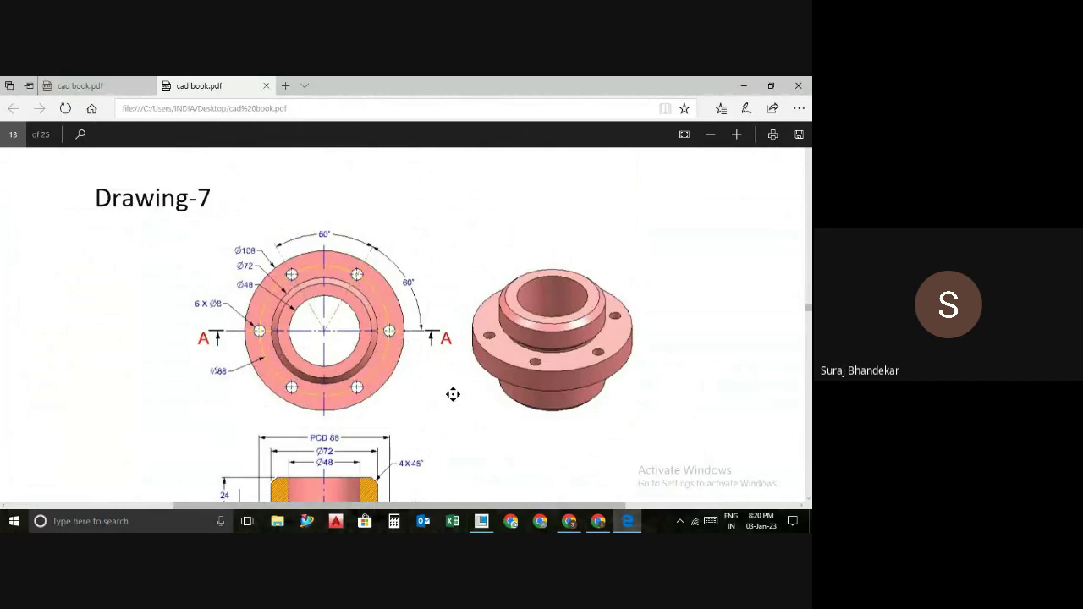
scroll(453, 396, up, 1)
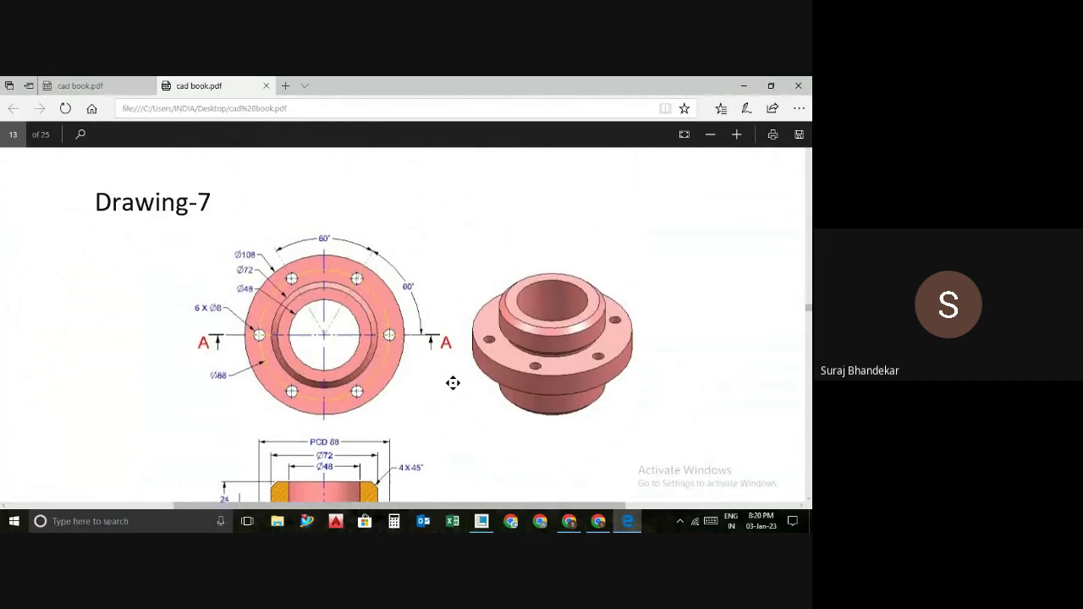
click(746, 85)
mouse_move(638, 367)
middle_down()
mouse_move(609, 330)
mouse_move(626, 344)
mouse_move(663, 331)
mouse_move(654, 351)
middle_up()
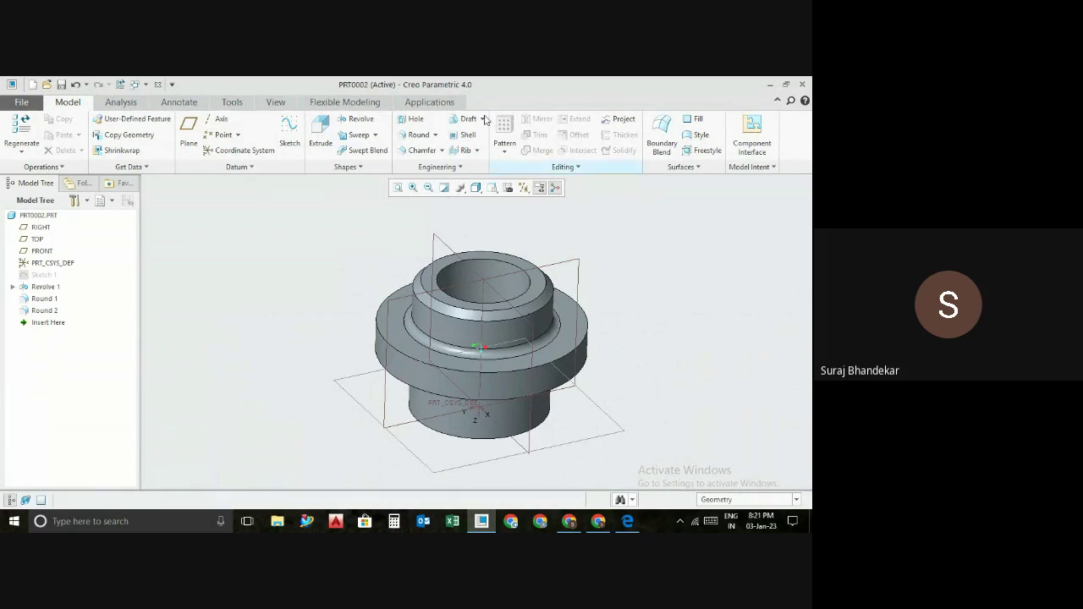
click(412, 119)
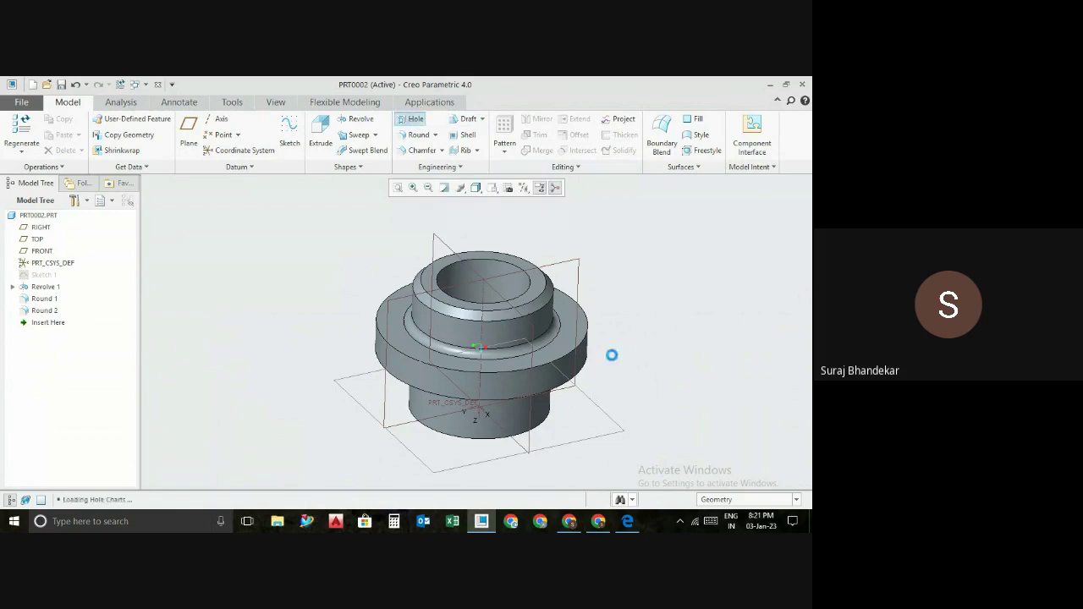
click(569, 309)
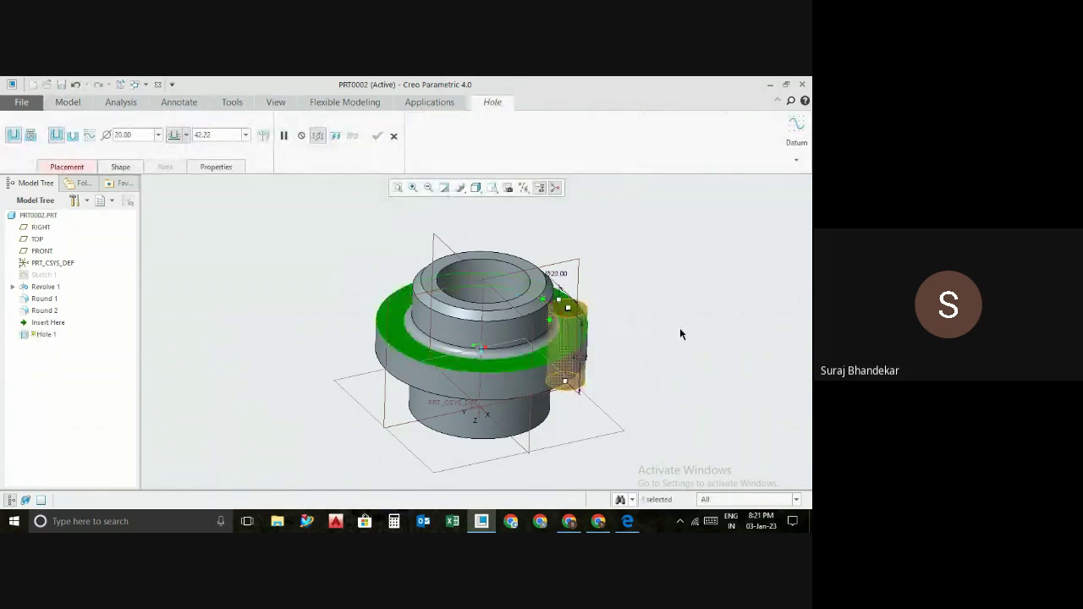
scroll(616, 310, up, 2)
scroll(593, 310, down, 5)
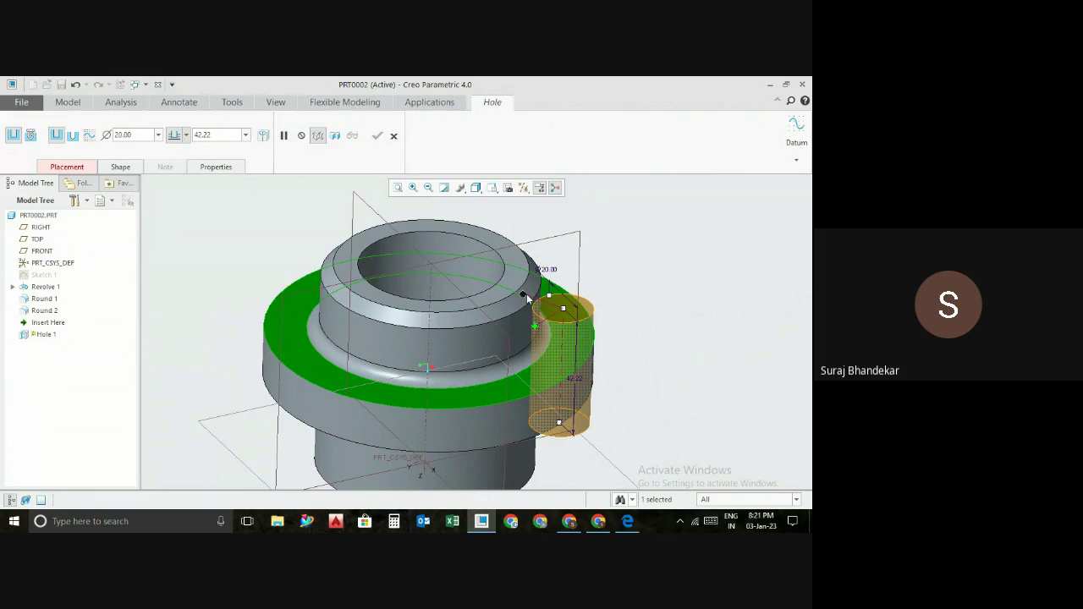
click(394, 137)
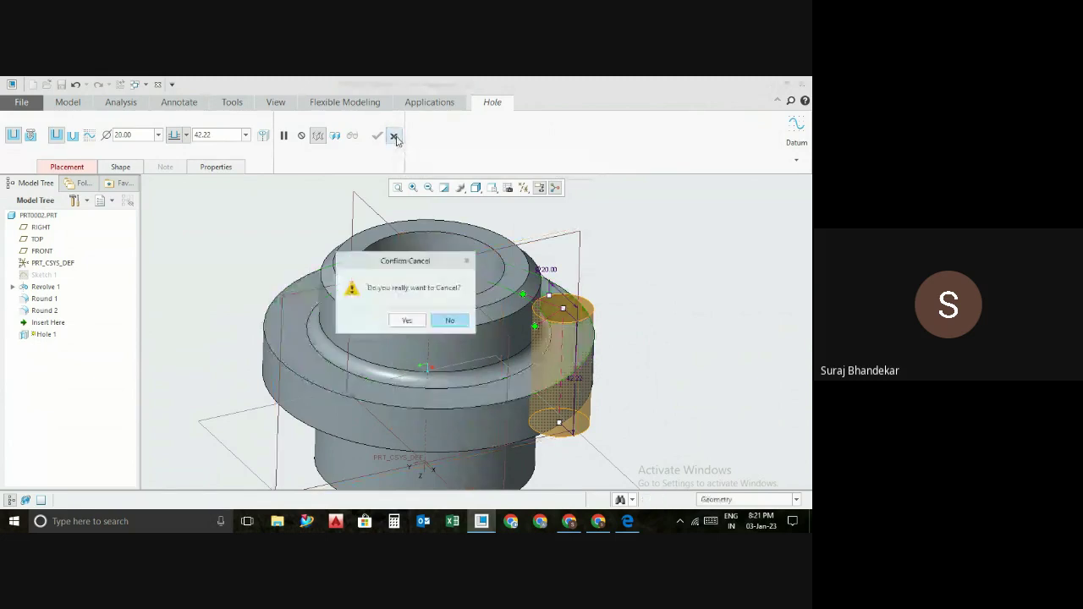
click(406, 320)
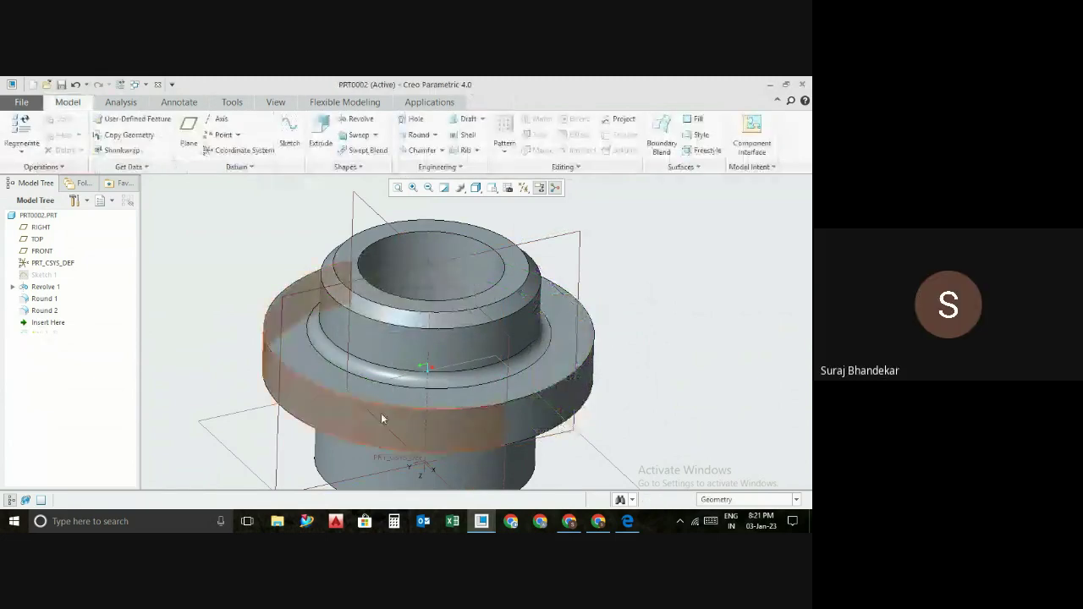
click(631, 525)
scroll(423, 381, down, 2)
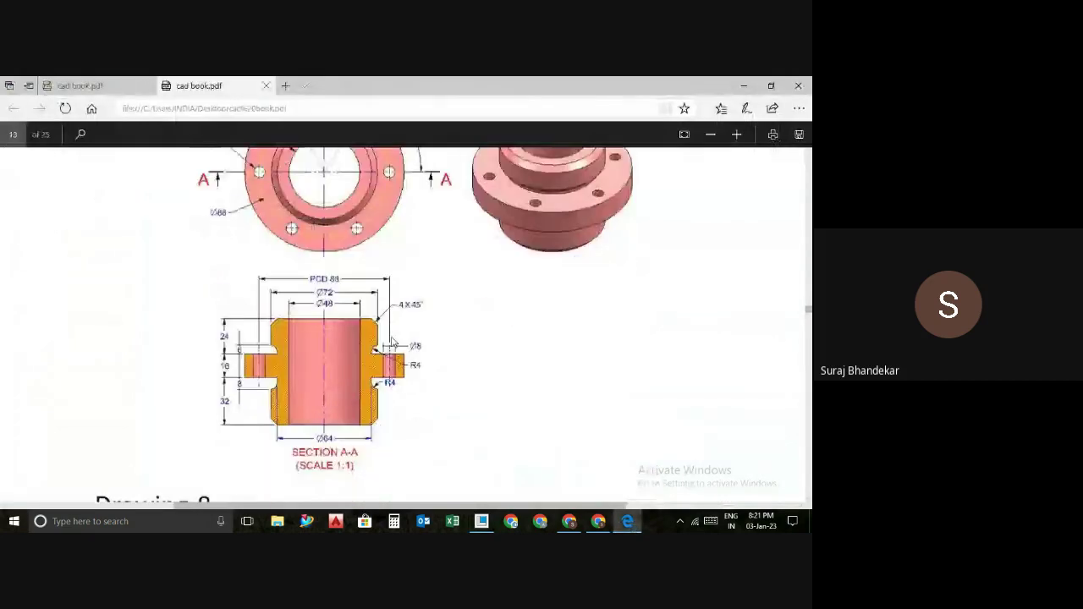
scroll(479, 367, up, 2)
scroll(507, 389, up, 1)
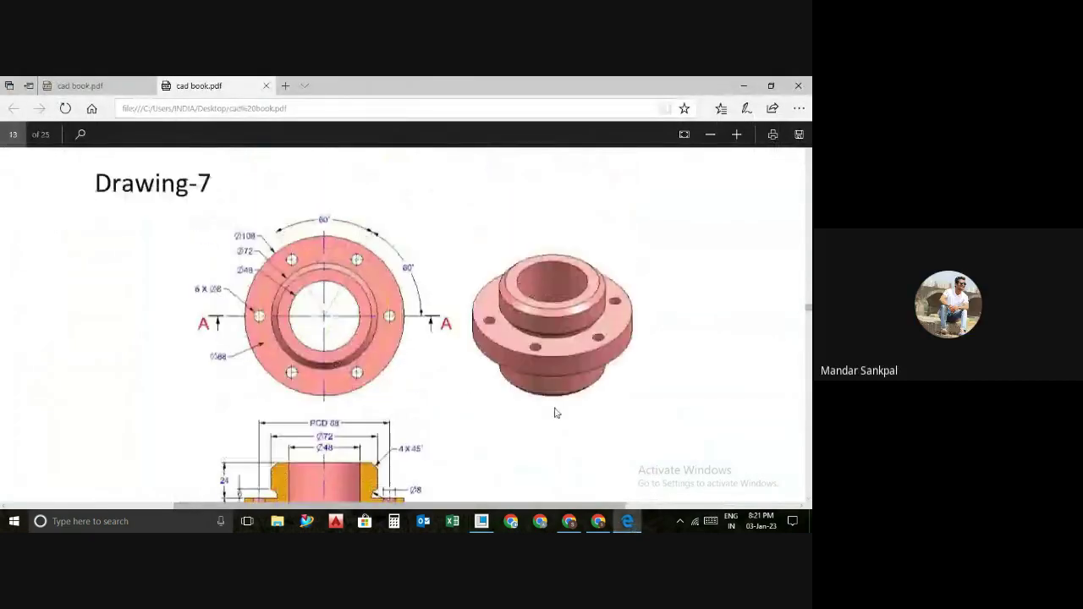
scroll(556, 413, down, 3)
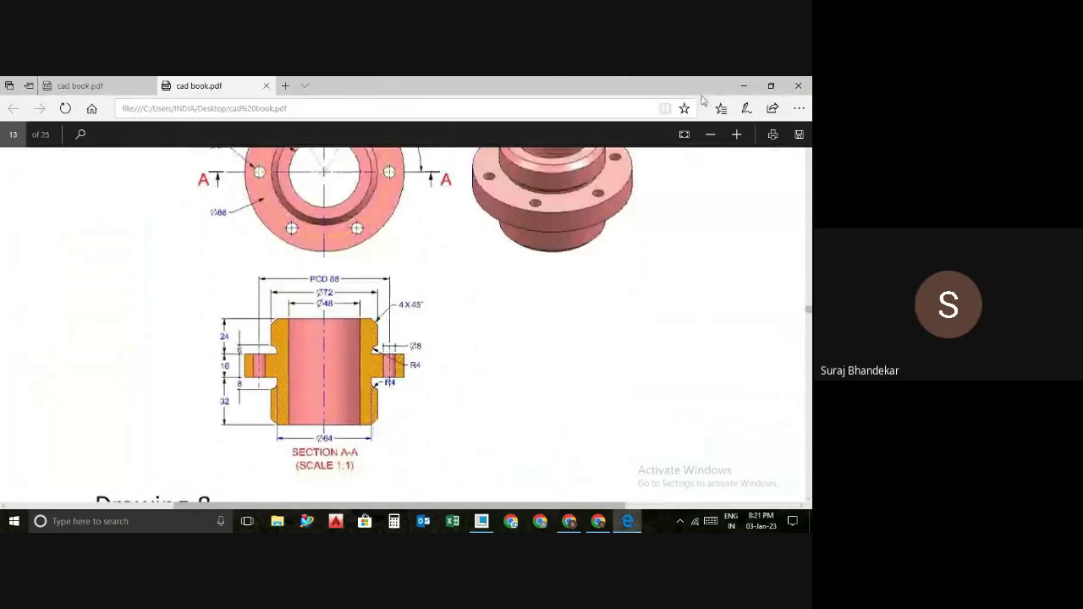
click(744, 85)
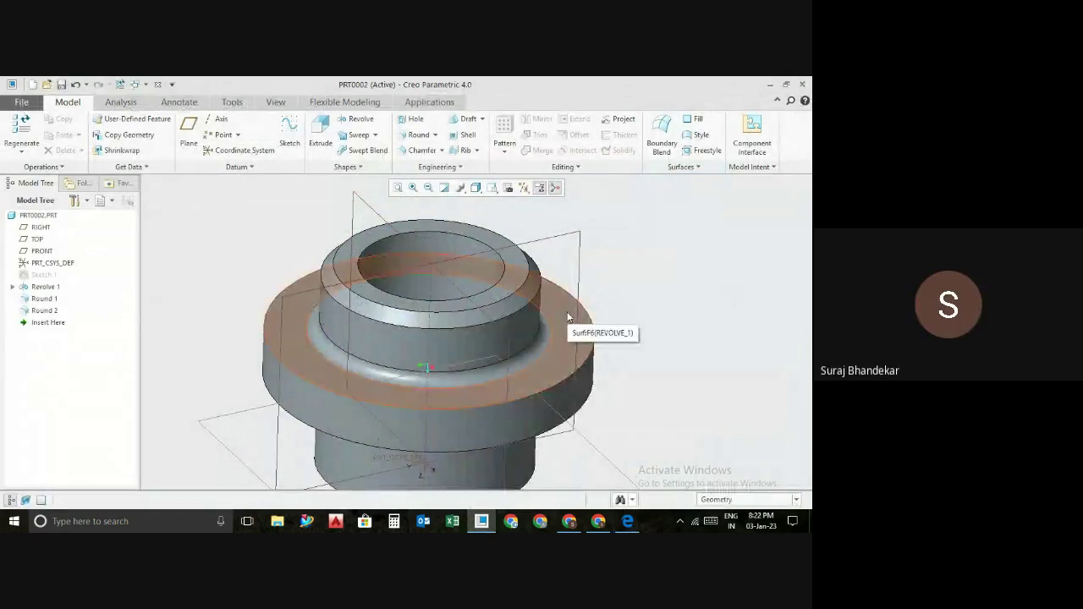
- Sketch a small bolt-hole circle on the flange top face
click(290, 131)
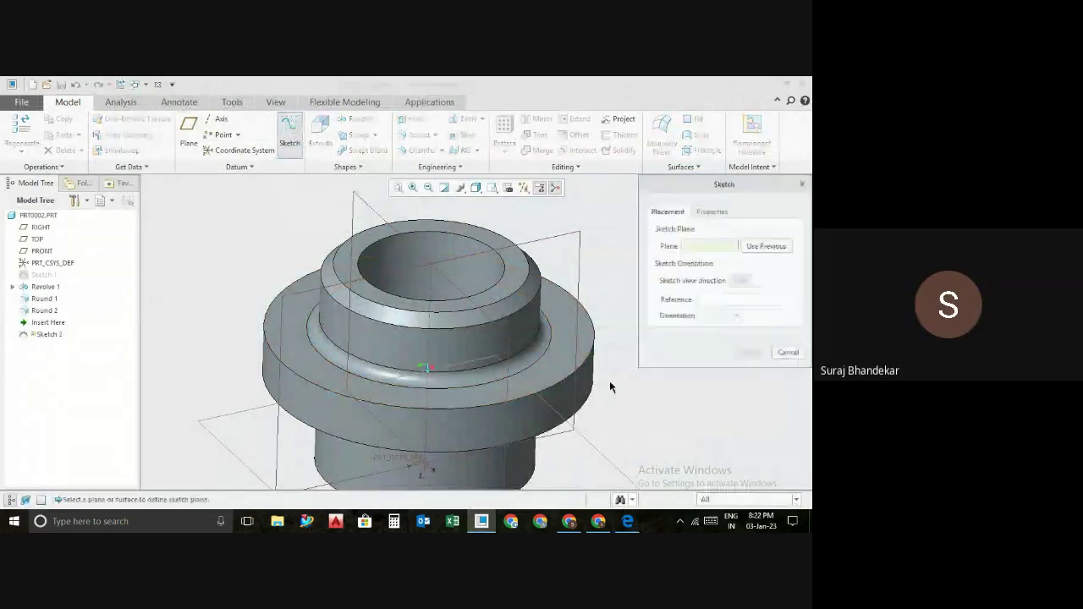
click(573, 318)
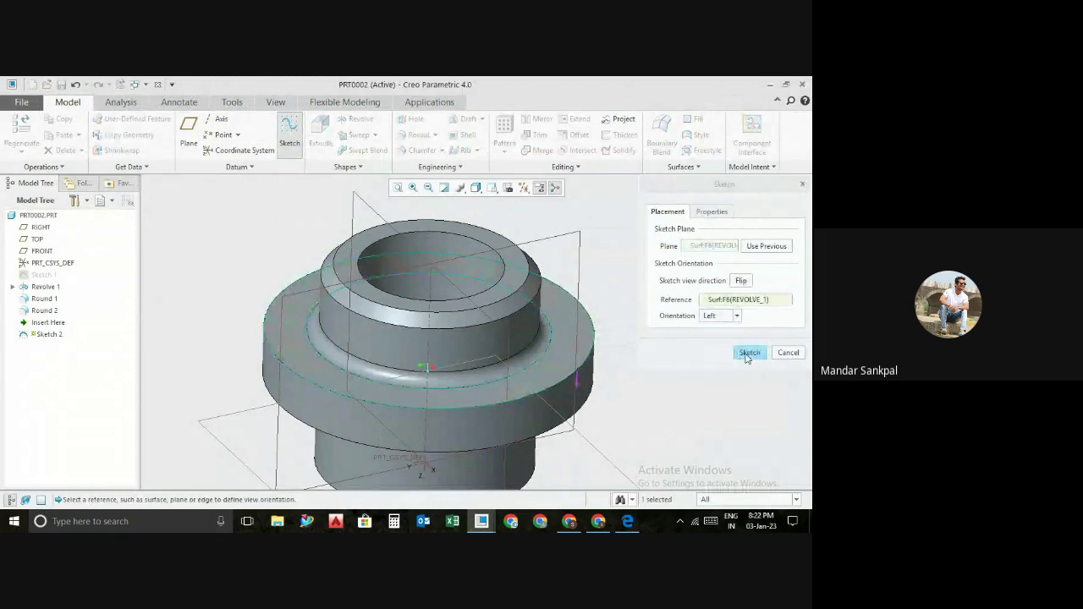
click(741, 354)
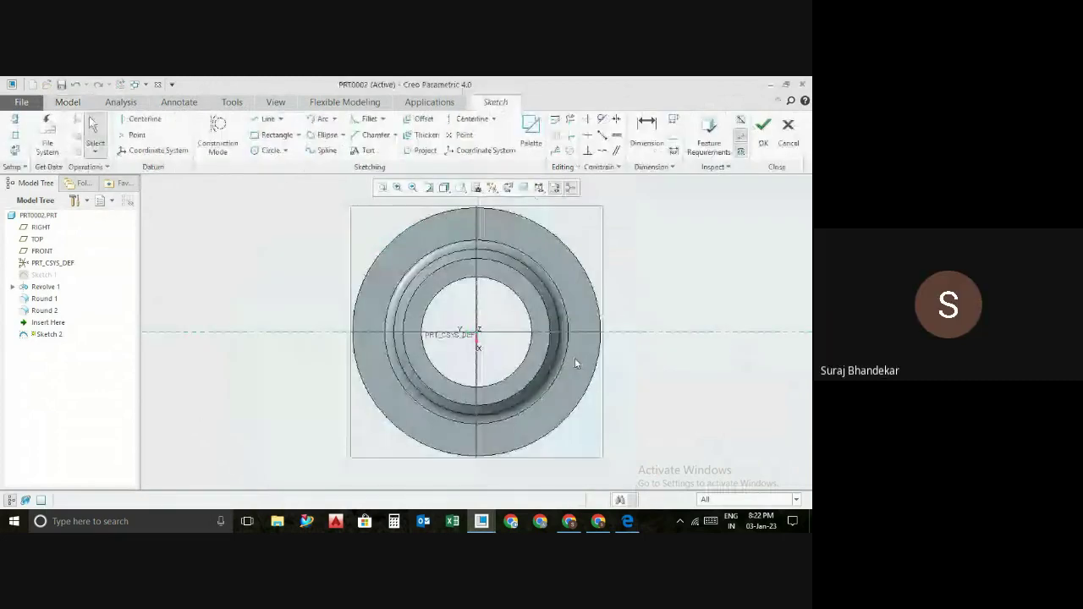
scroll(574, 364, up, 3)
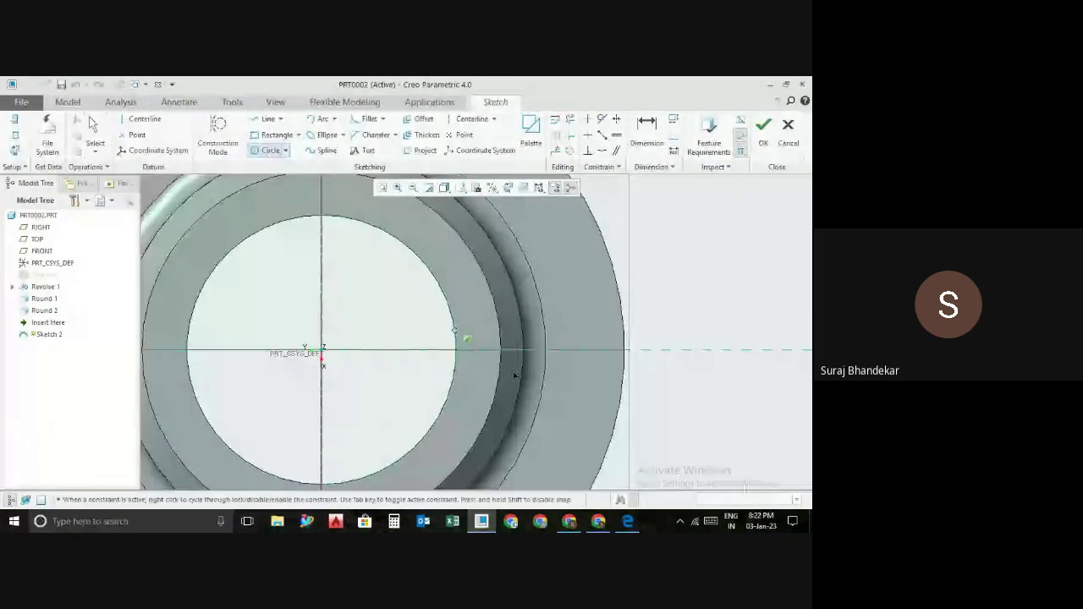
click(590, 352)
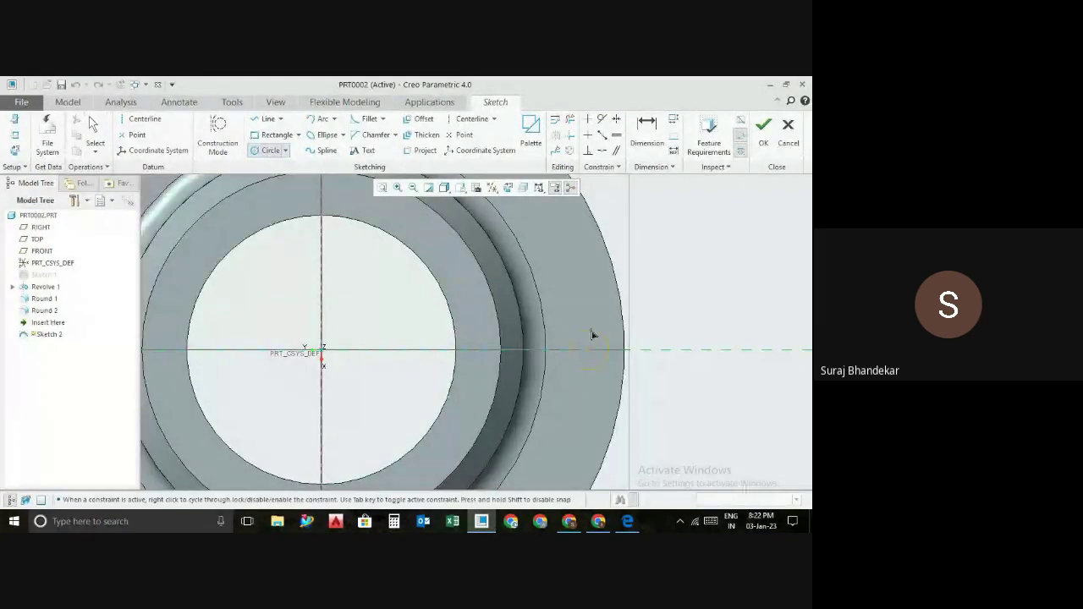
click(592, 334)
middle_click(671, 313)
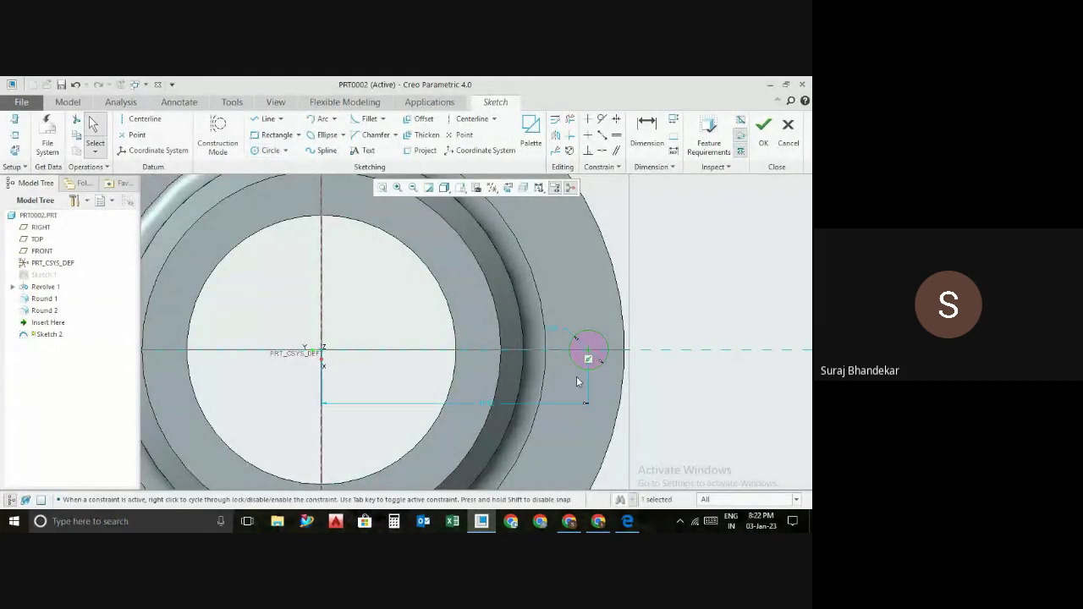
- Set the bolt-hole circle's diameter to 8, then bring up the Drawing-7 PDF
double_click(550, 328)
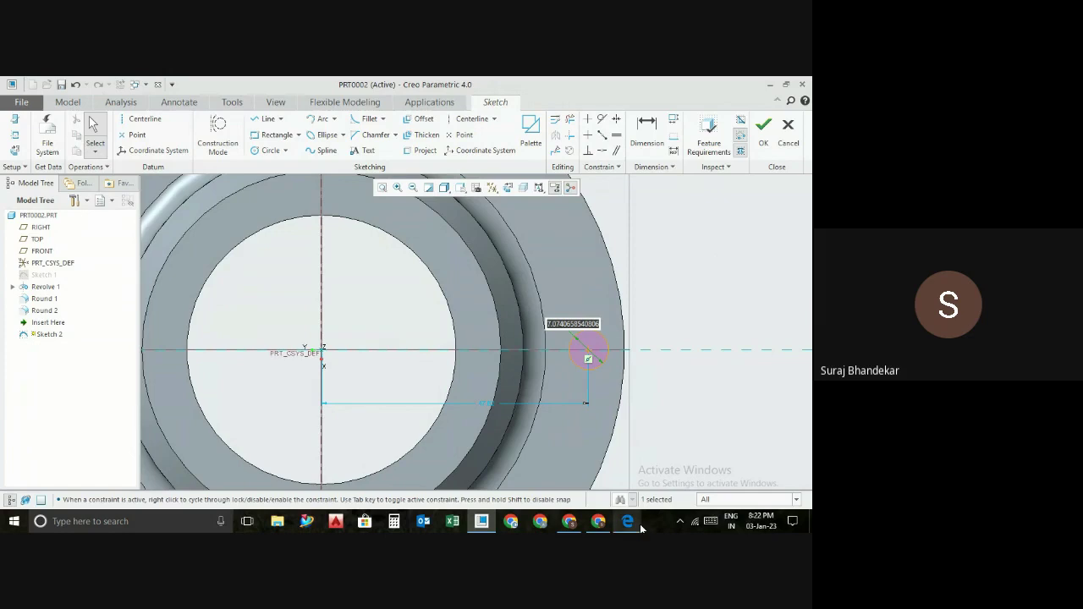
mouse_move(627, 521)
click(624, 484)
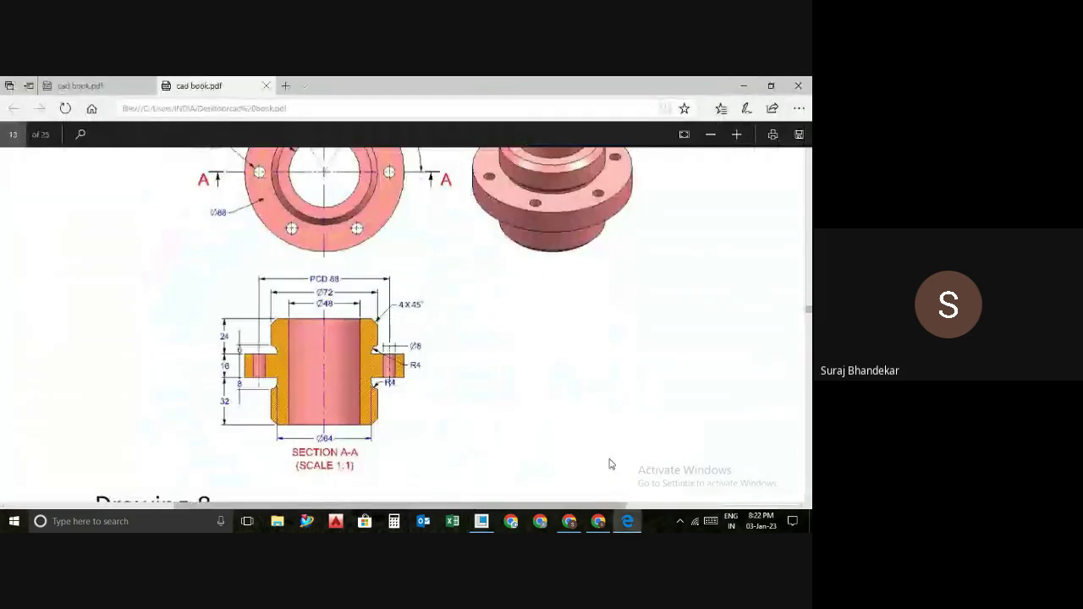
click(744, 85)
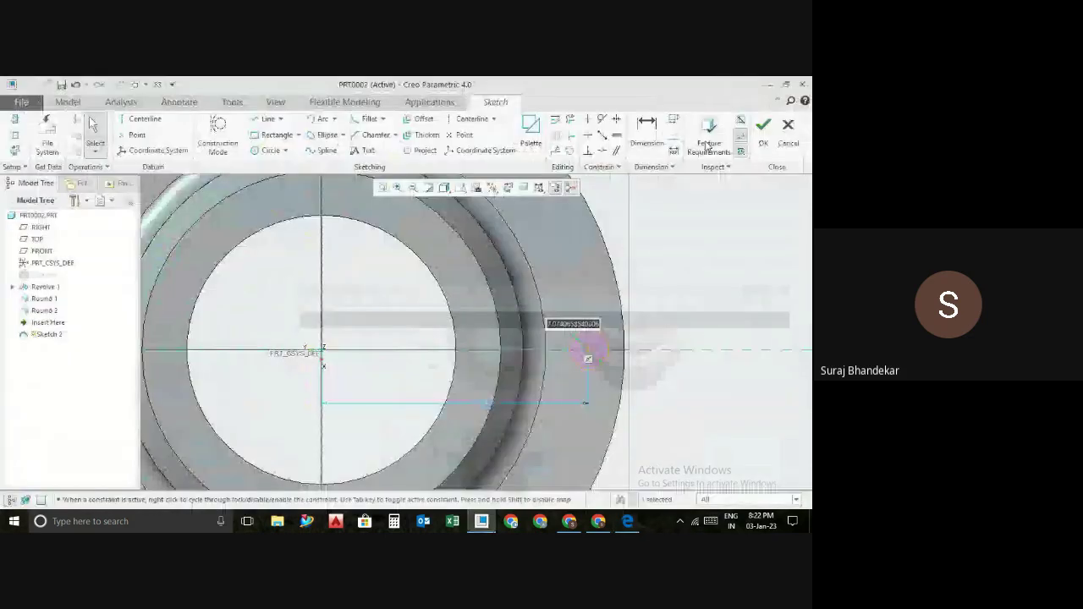
text(9.01)
key(Return)
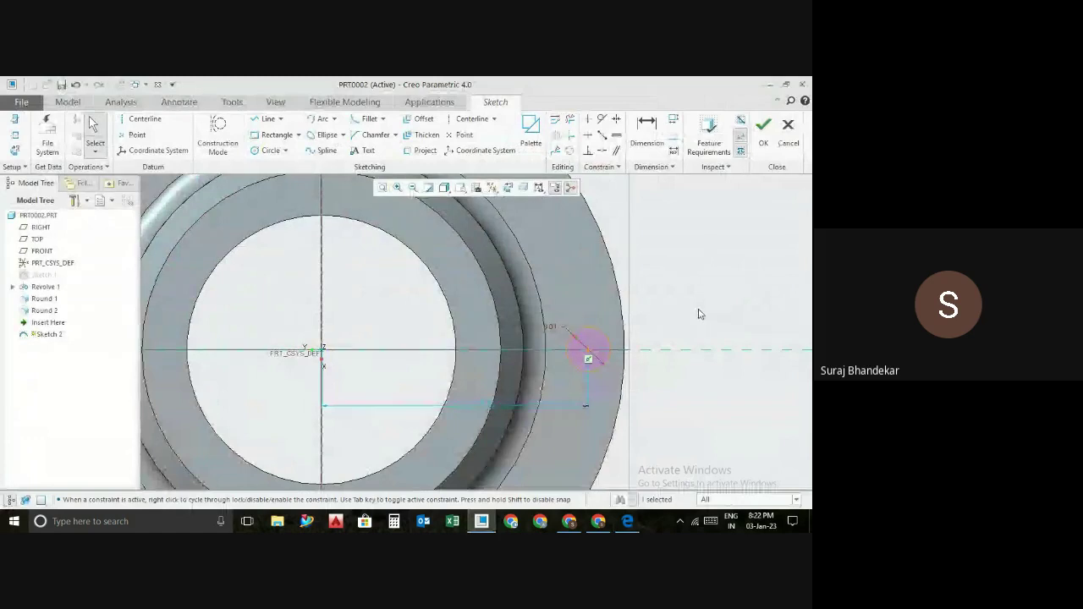
click(700, 310)
mouse_move(628, 521)
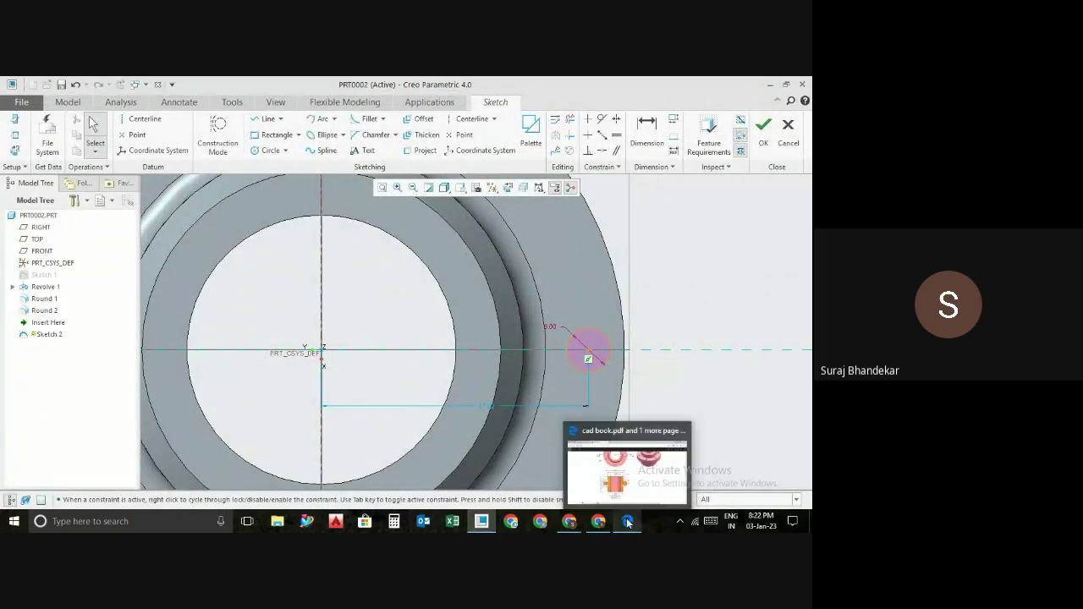
click(630, 491)
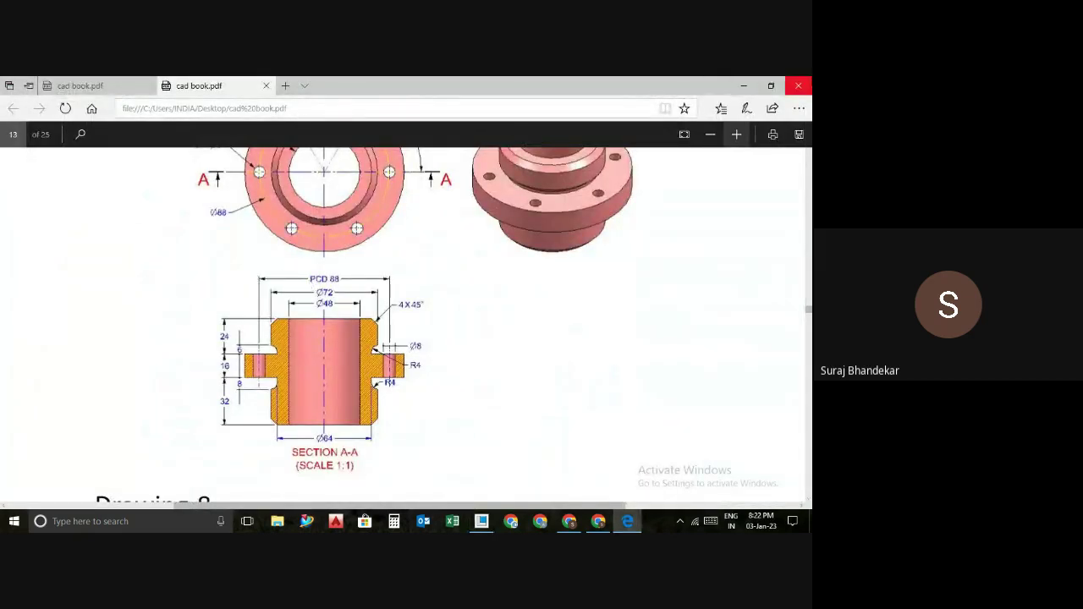
- Set the 8.00 circle's horizontal distance from the axis to 44
click(744, 86)
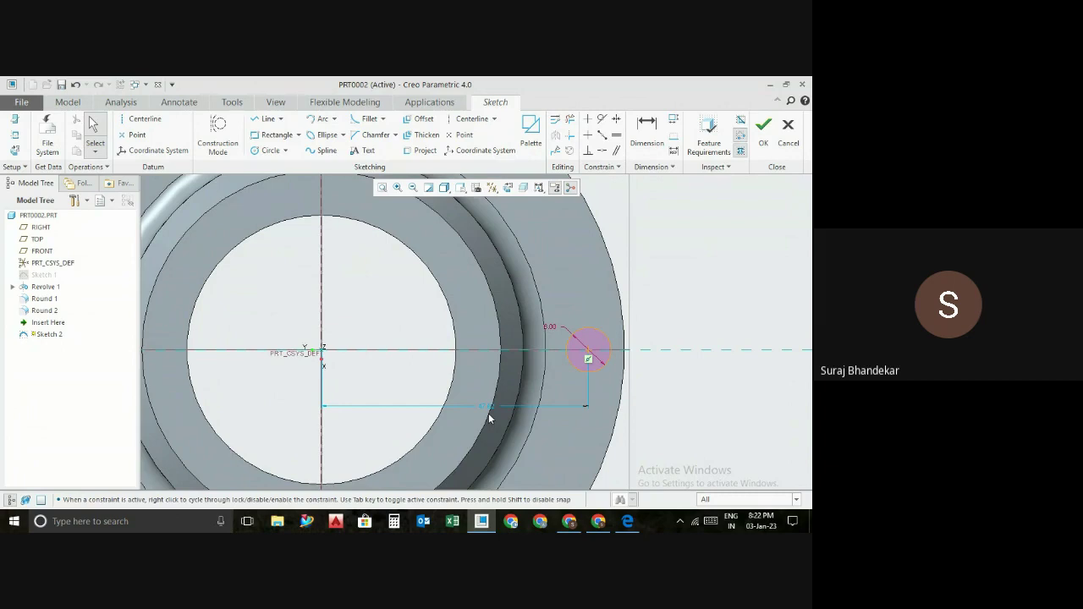
scroll(488, 413, up, 2)
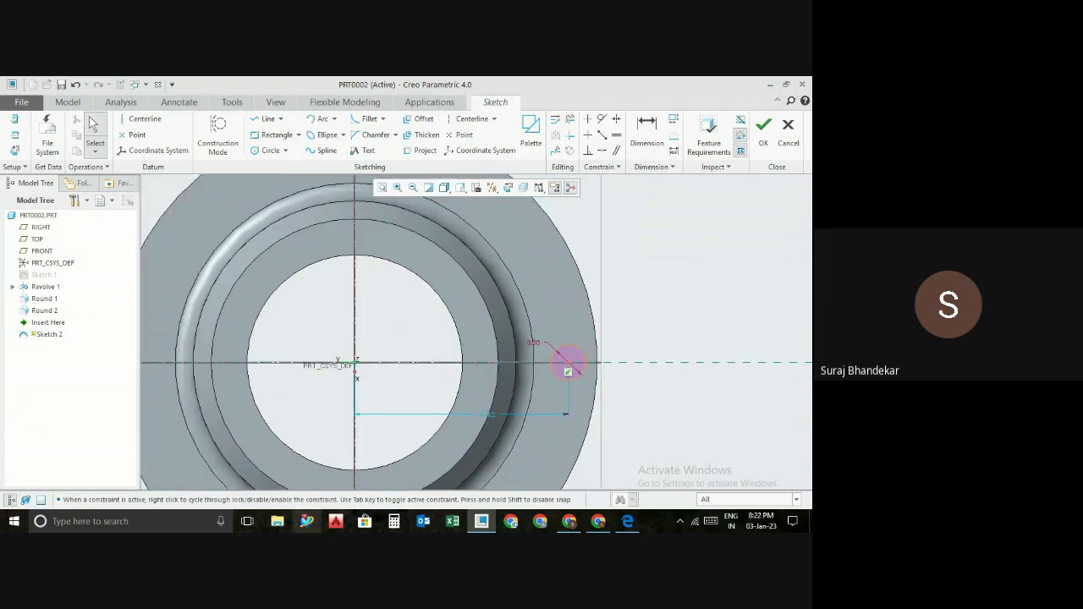
double_click(485, 415)
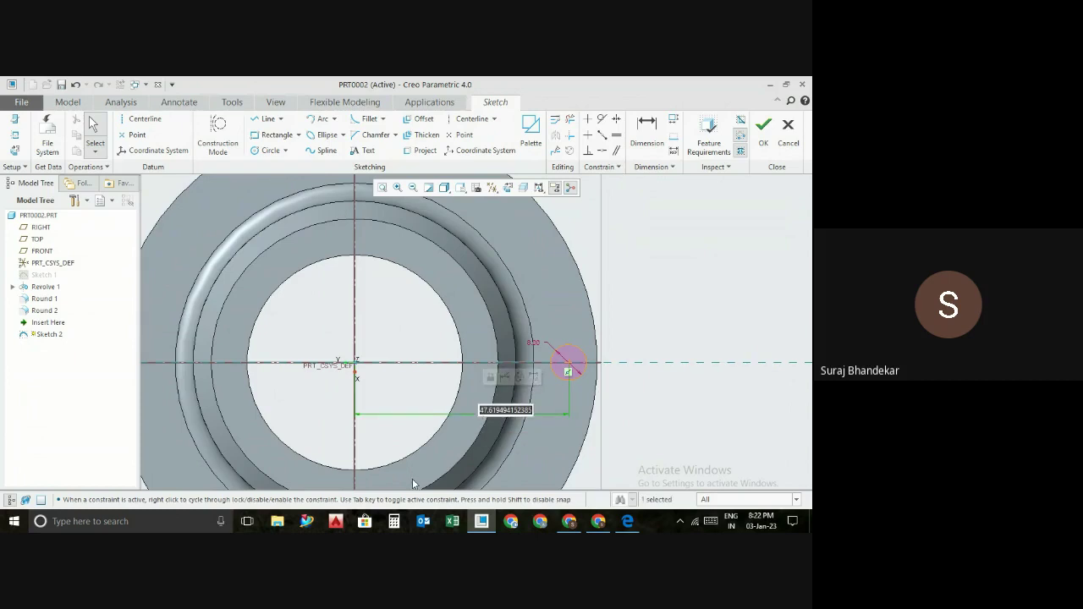
text(44)
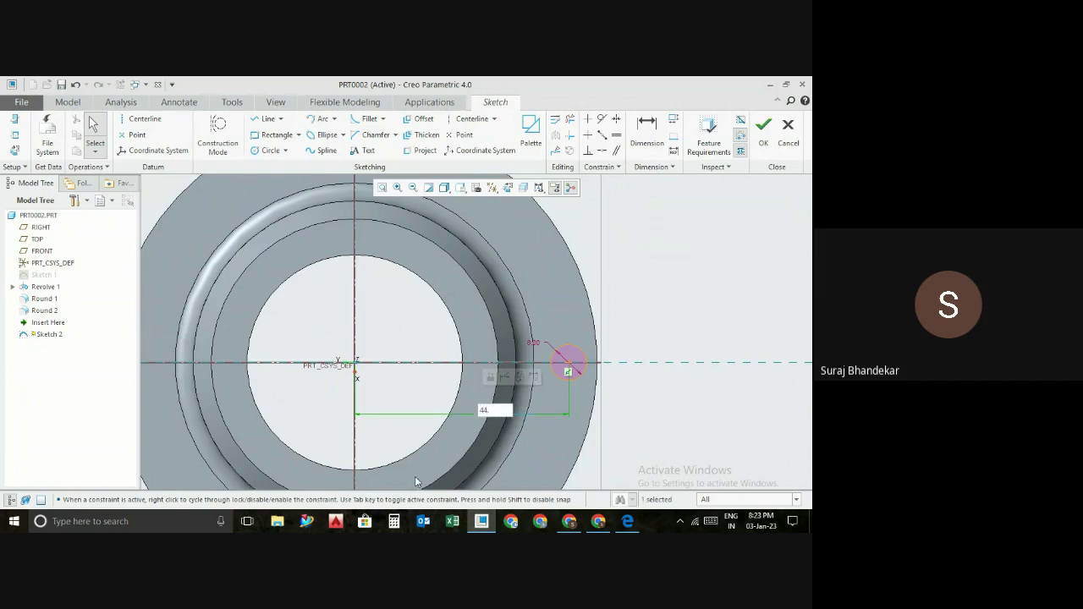
key(Return)
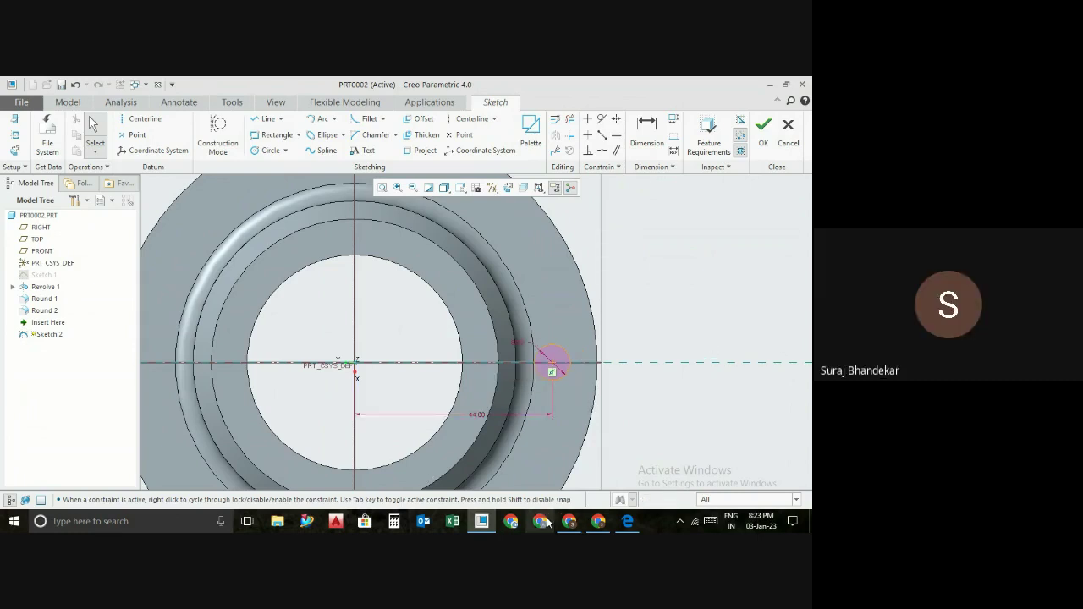
mouse_move(642, 420)
middle_down()
mouse_move(634, 399)
mouse_move(684, 365)
middle_up()
- Extrude Sketch 2's circle as a remove-material cut through the flange, creating Extrude 1
click(765, 136)
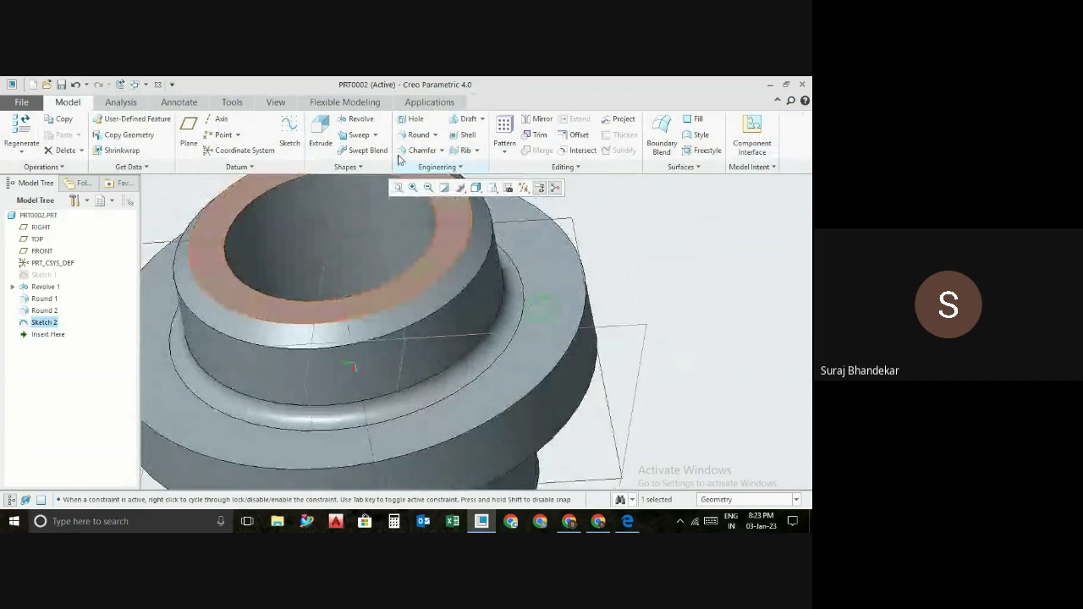
click(320, 129)
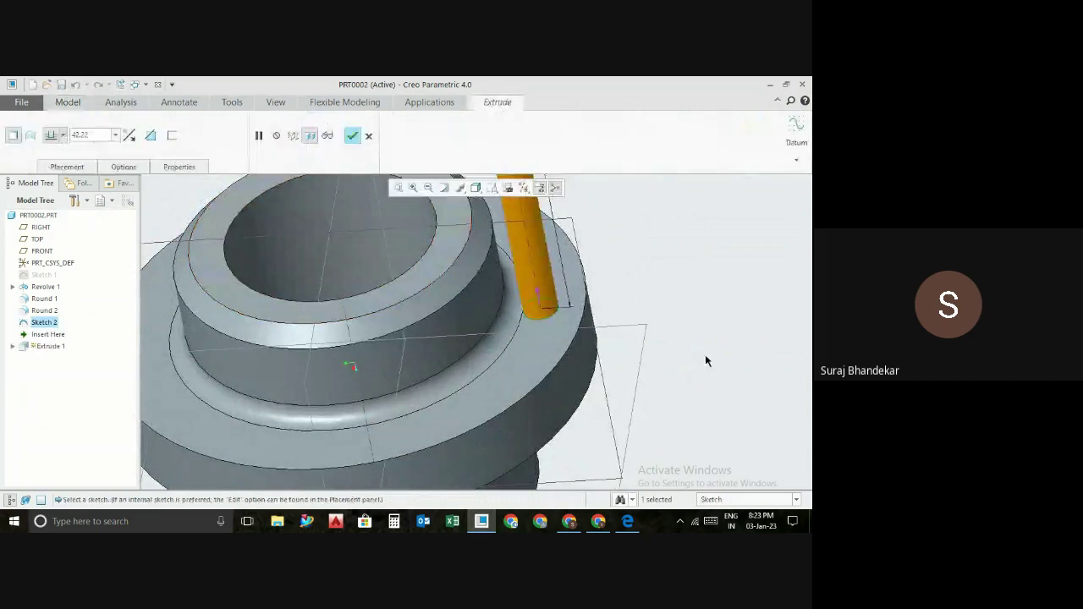
click(130, 139)
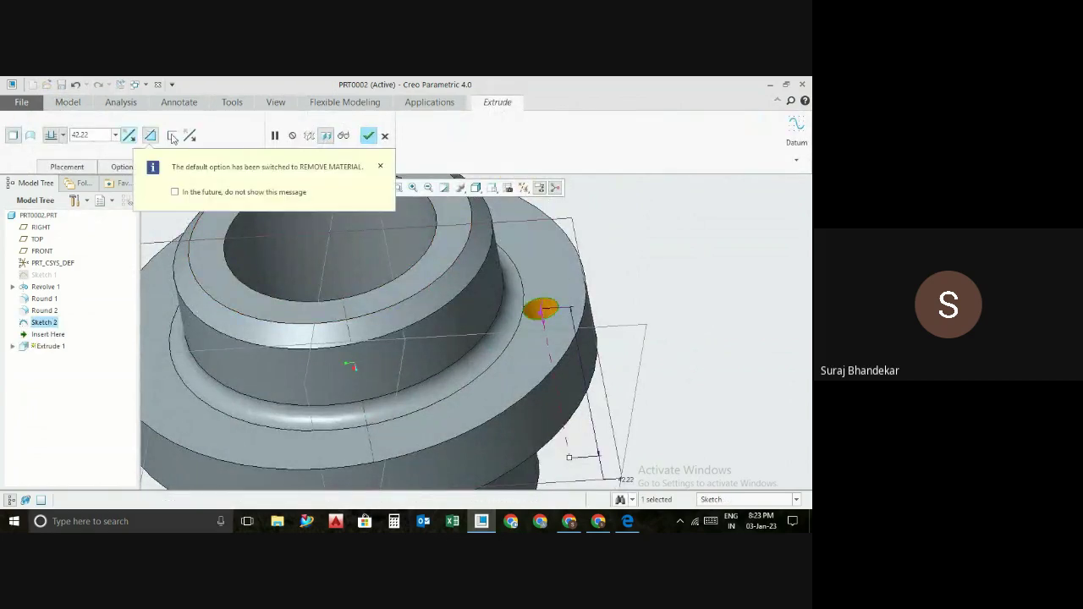
click(370, 138)
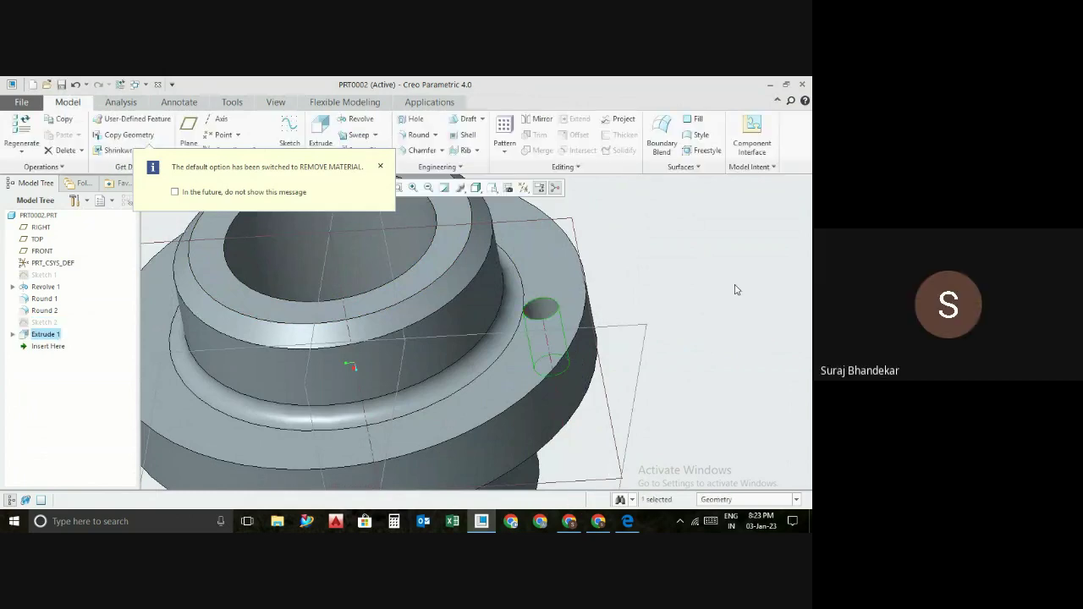
mouse_move(740, 443)
middle_down()
mouse_move(662, 403)
mouse_move(736, 457)
middle_up()
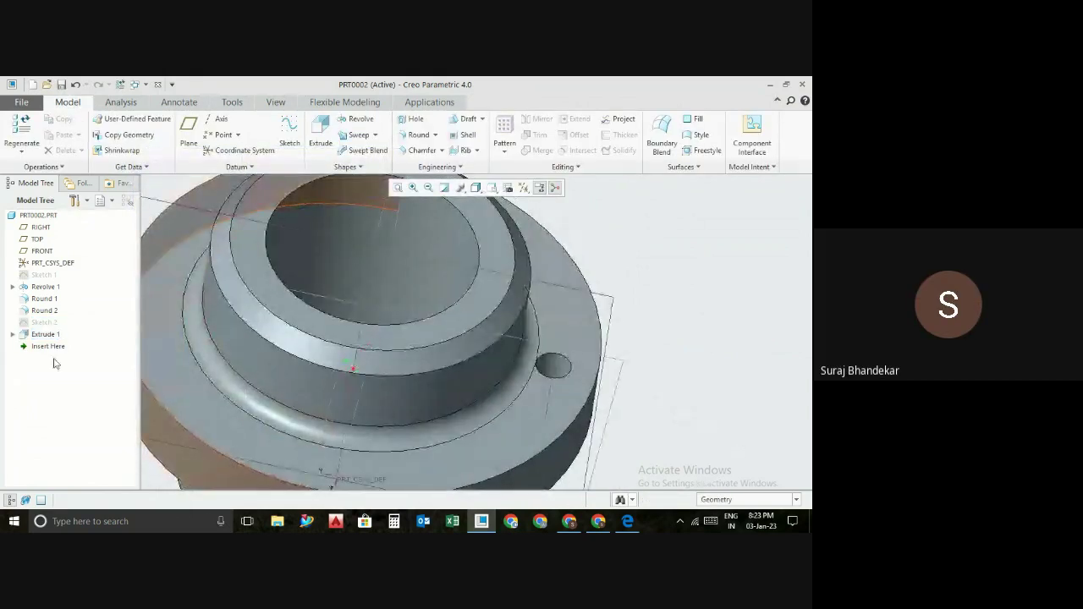
click(46, 334)
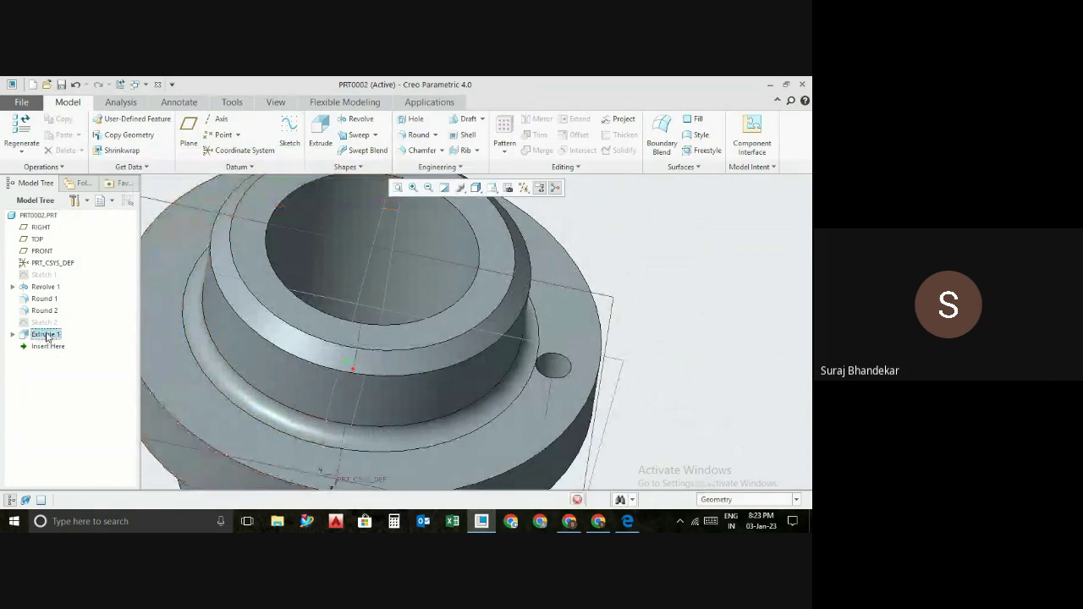
- Start an Axis-type pattern of the bolt hole about the central axis
click(505, 128)
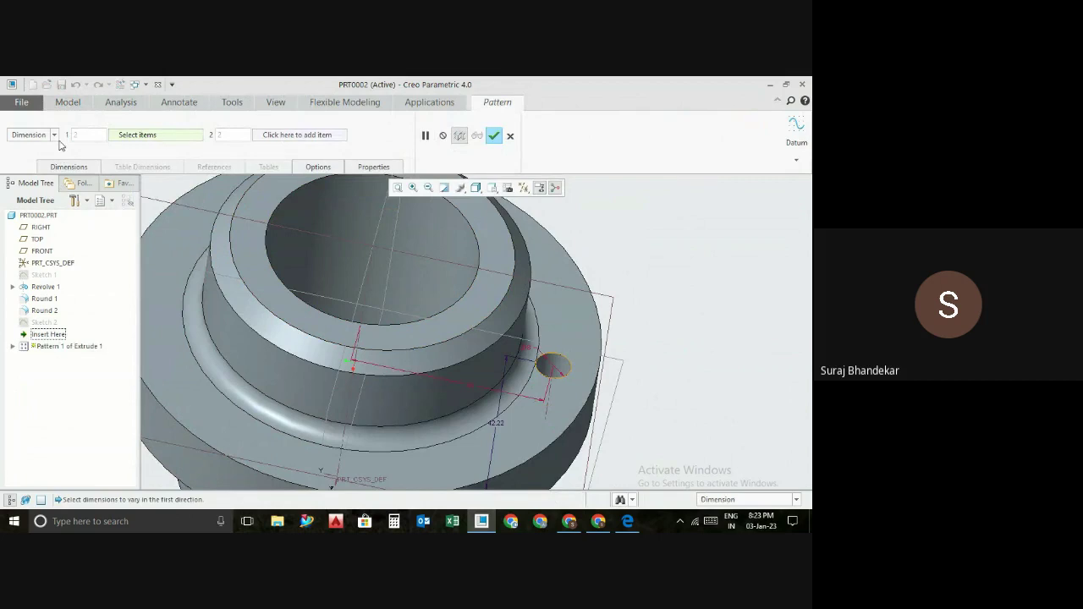
click(54, 135)
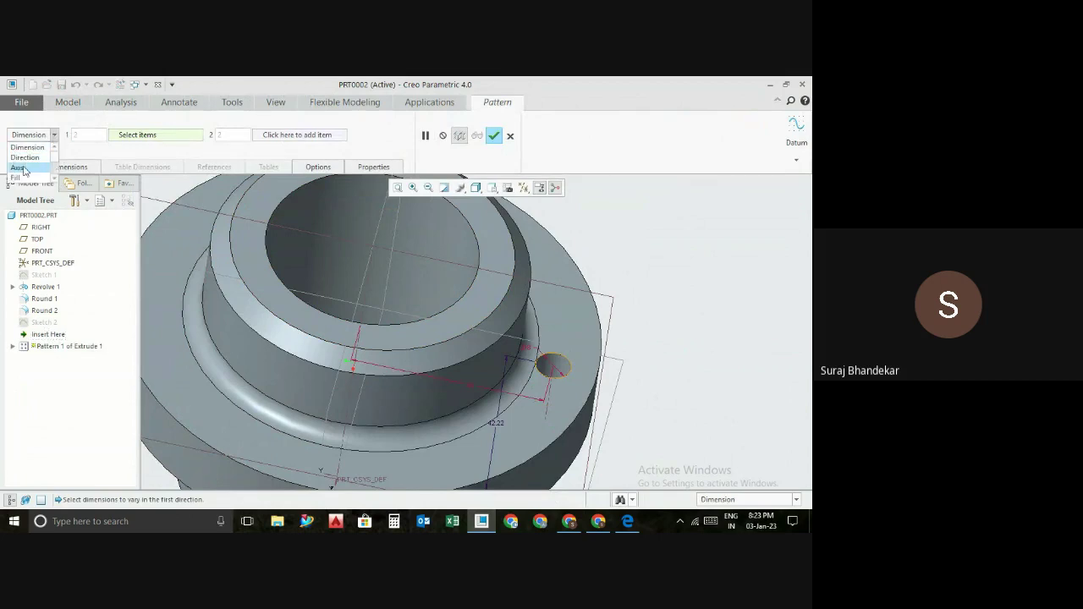
click(25, 168)
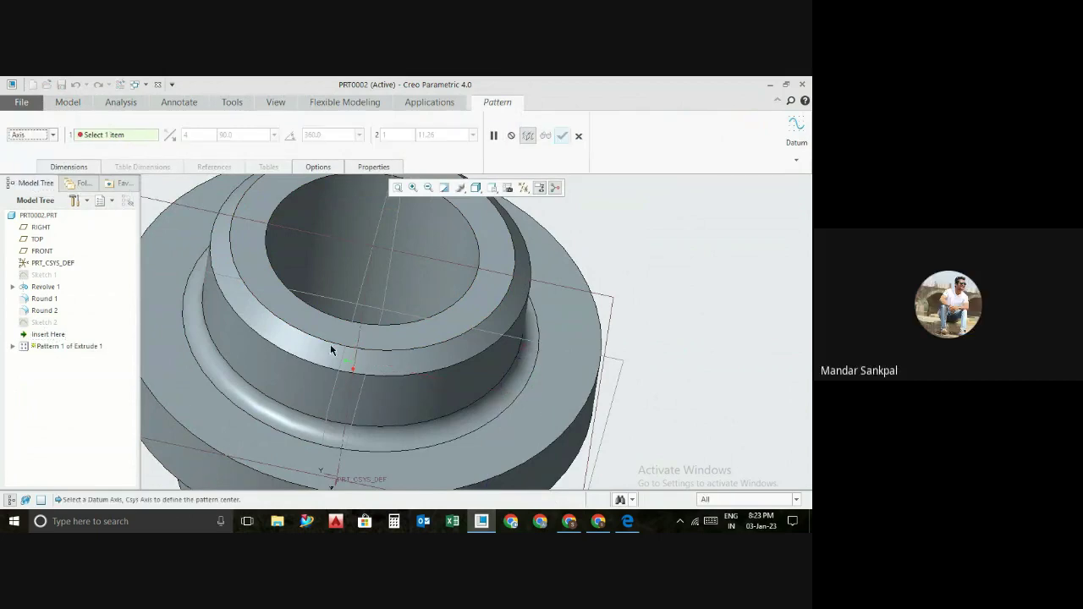
click(369, 289)
scroll(744, 411, down, 2)
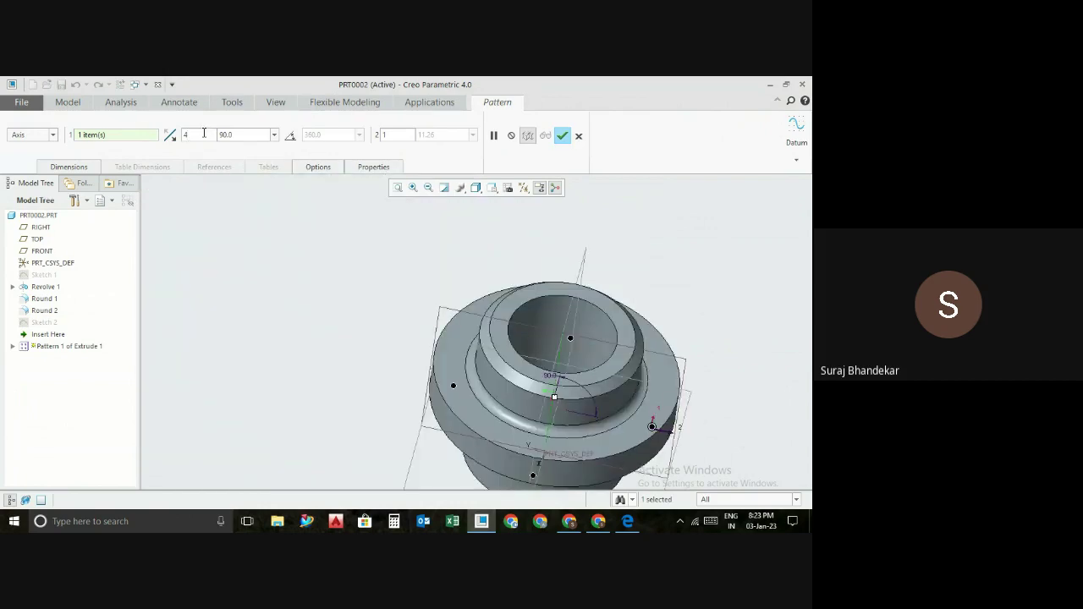
mouse_move(627, 521)
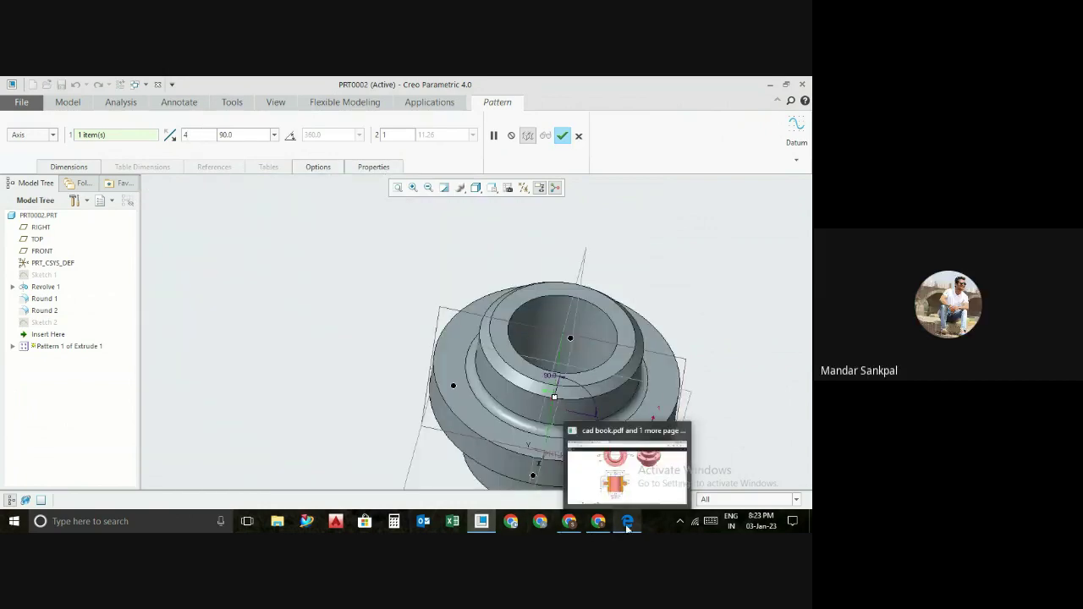
- Check the drawing, then set 60° spacing to finish six patterned holes
click(622, 500)
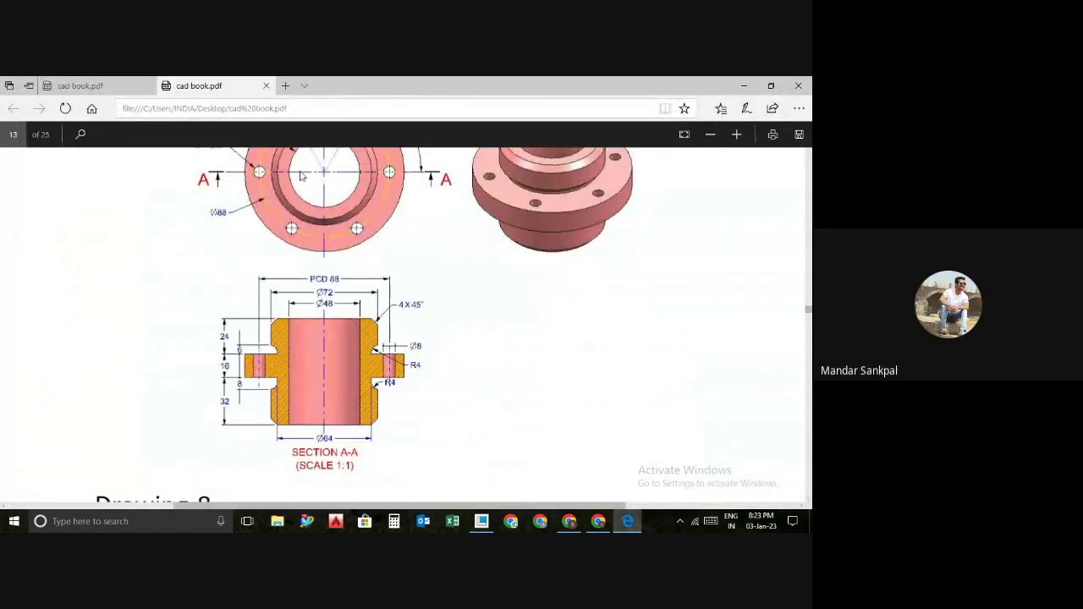
scroll(533, 340, up, 2)
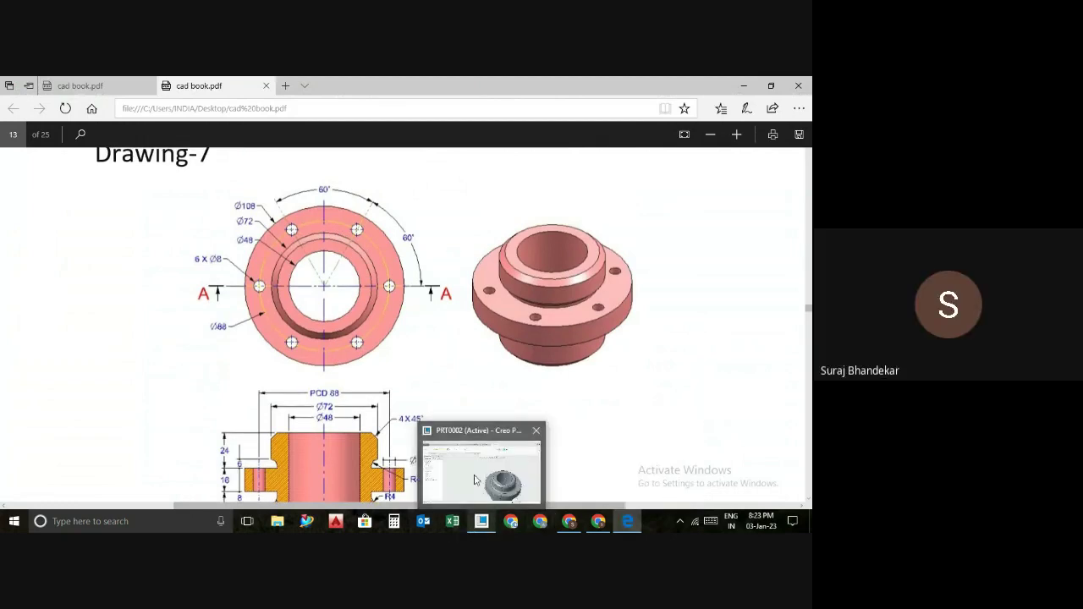
click(479, 522)
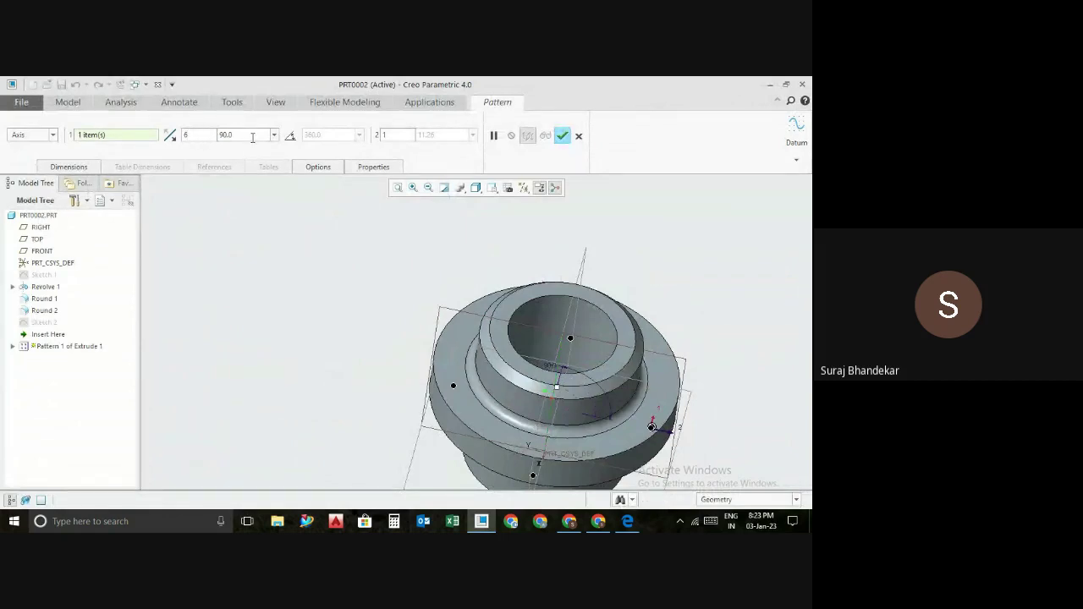
double_click(252, 135)
text(60)
key(Return)
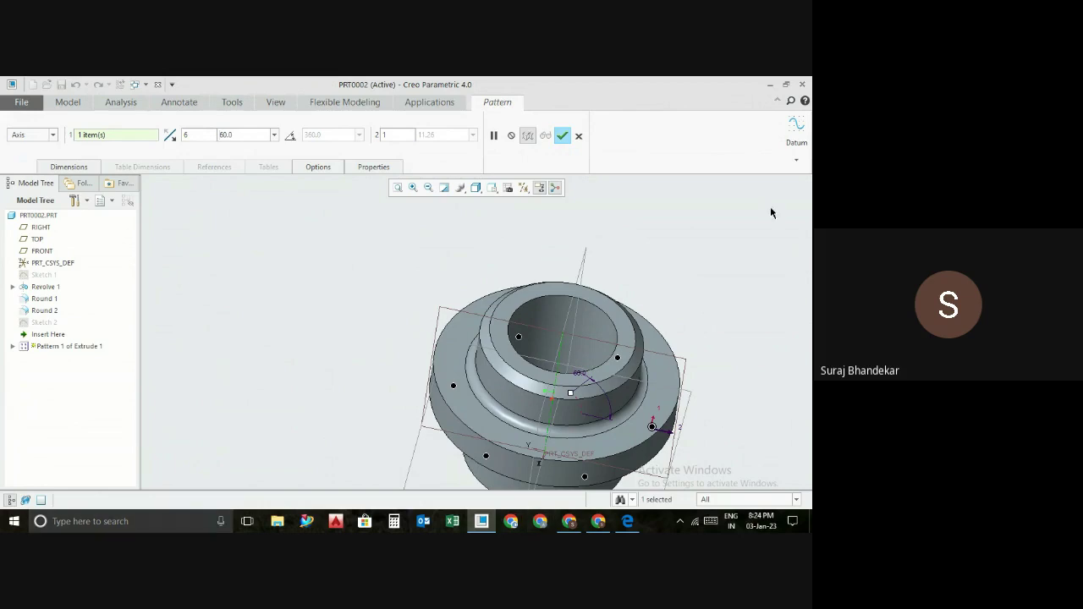
click(560, 136)
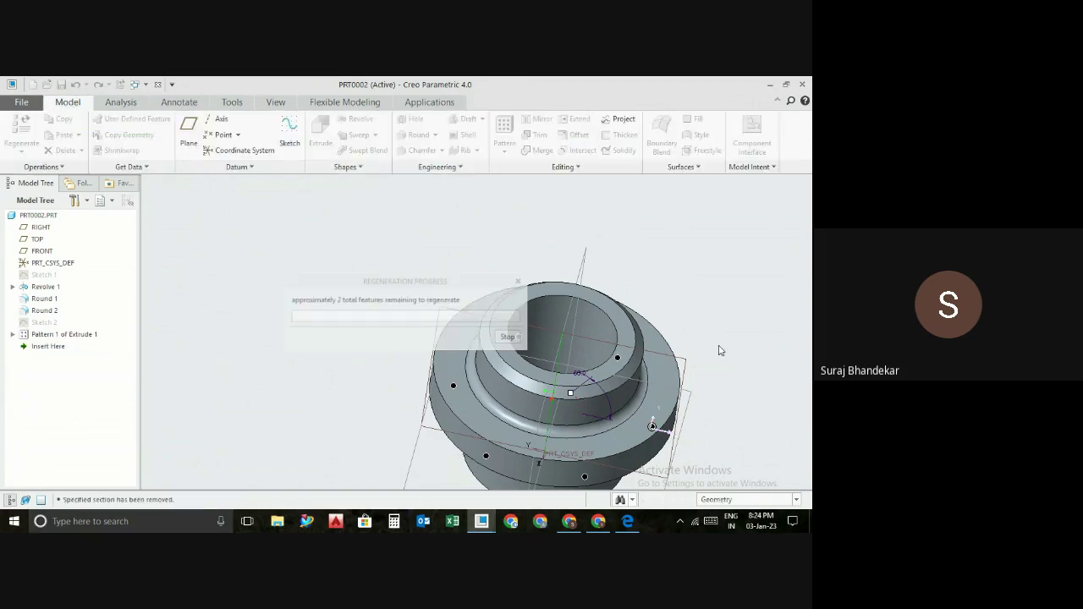
mouse_move(720, 350)
middle_down()
mouse_move(713, 392)
mouse_move(732, 414)
mouse_move(706, 433)
mouse_move(686, 414)
mouse_move(725, 280)
mouse_move(753, 310)
mouse_move(790, 314)
mouse_move(769, 305)
mouse_move(796, 330)
mouse_move(770, 324)
middle_up()
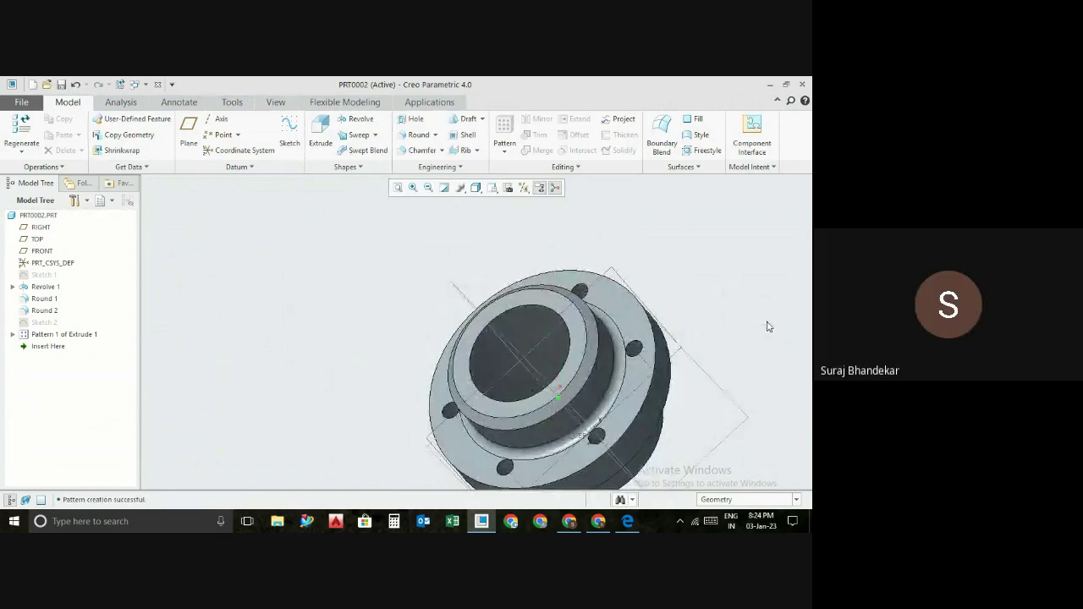
mouse_move(274, 443)
middle_down()
mouse_move(285, 424)
mouse_move(333, 404)
mouse_move(276, 402)
mouse_move(338, 355)
mouse_move(370, 438)
mouse_move(336, 384)
middle_up()
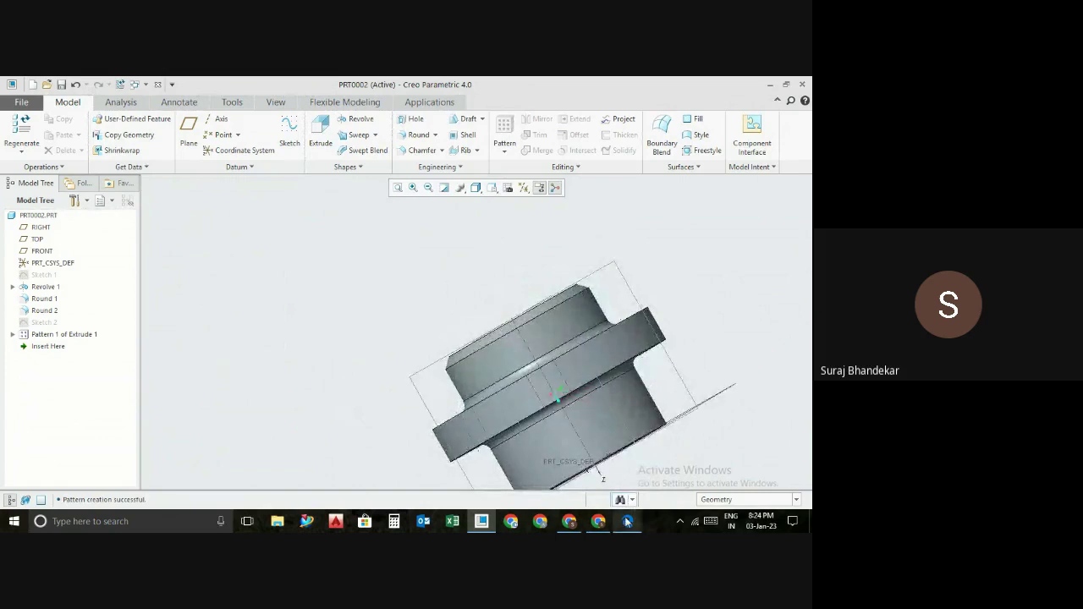
click(624, 475)
scroll(460, 414, down, 1)
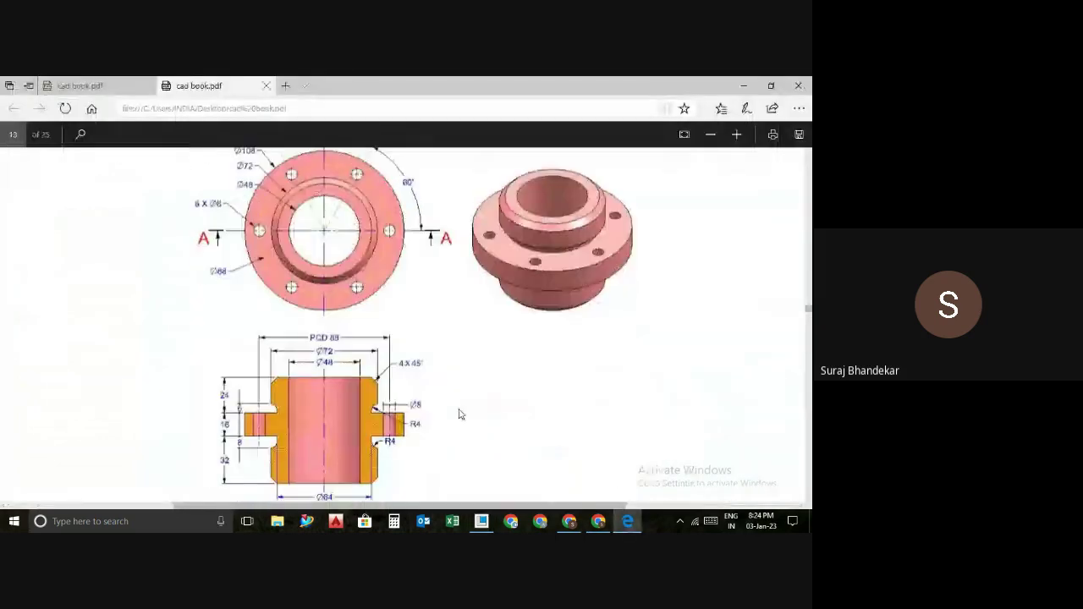
scroll(459, 415, up, 2)
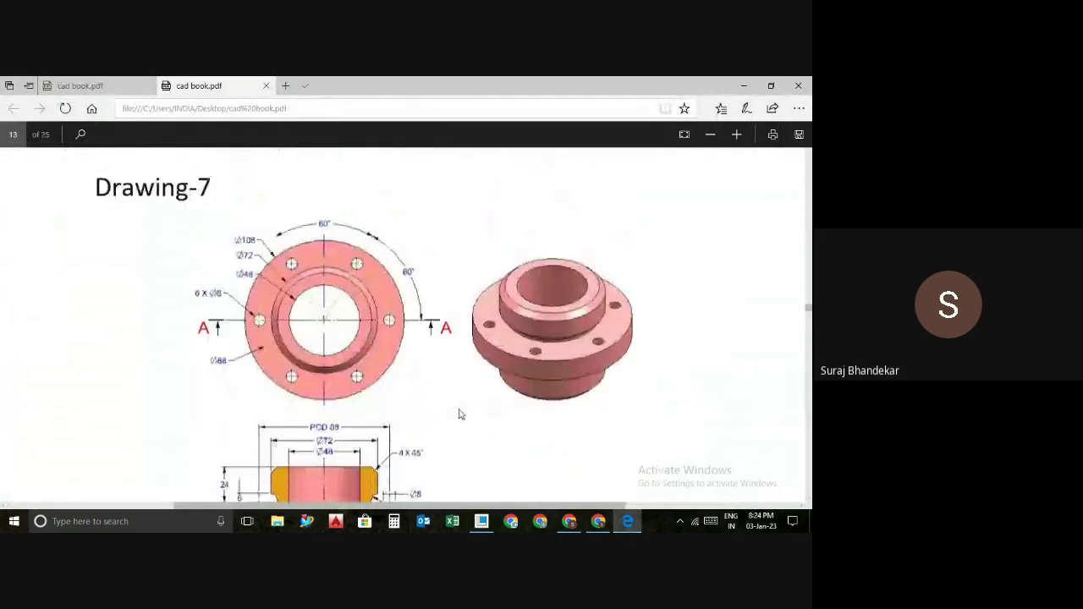
click(745, 85)
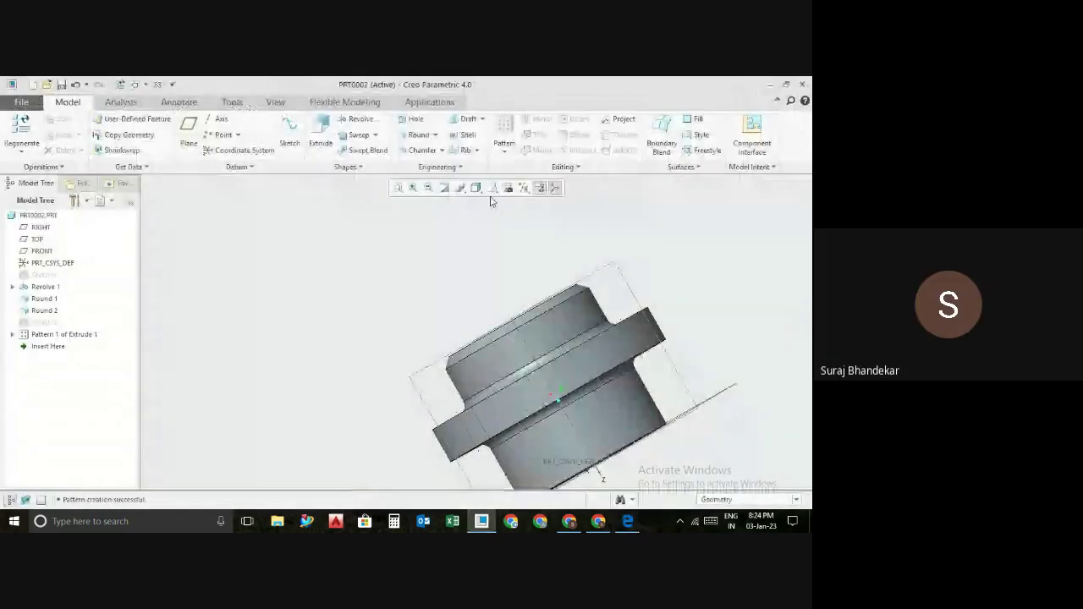
click(476, 187)
click(512, 199)
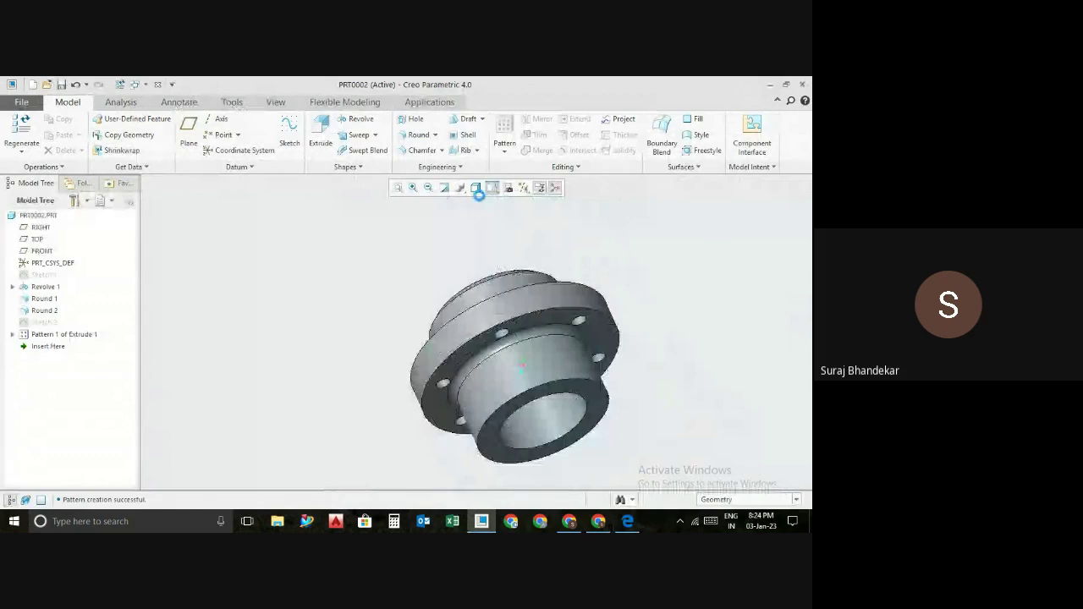
mouse_move(346, 271)
middle_down()
mouse_move(346, 308)
mouse_move(297, 298)
mouse_move(319, 321)
middle_up()
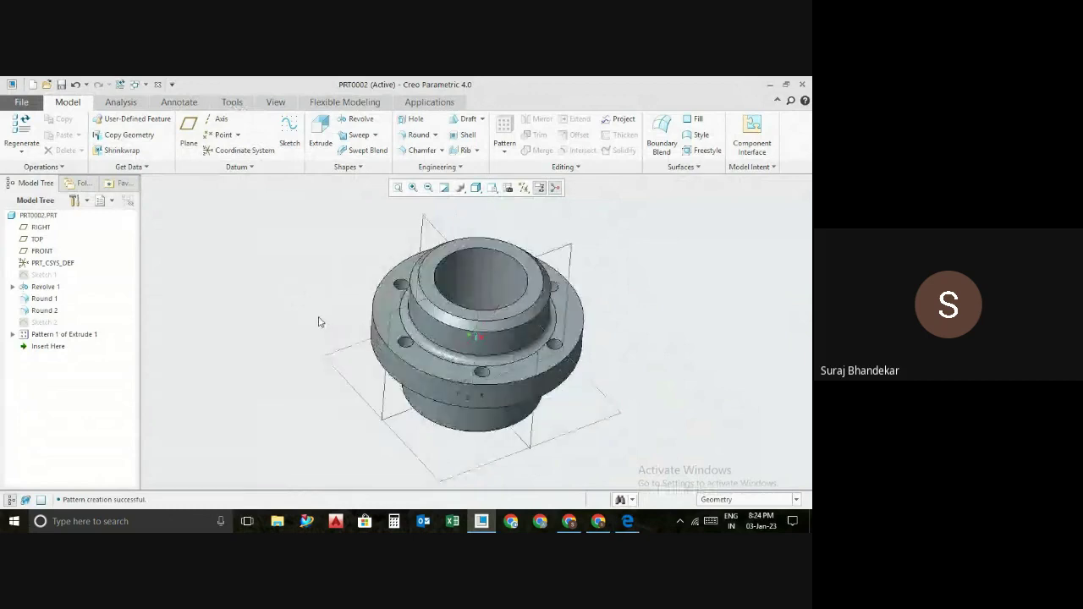
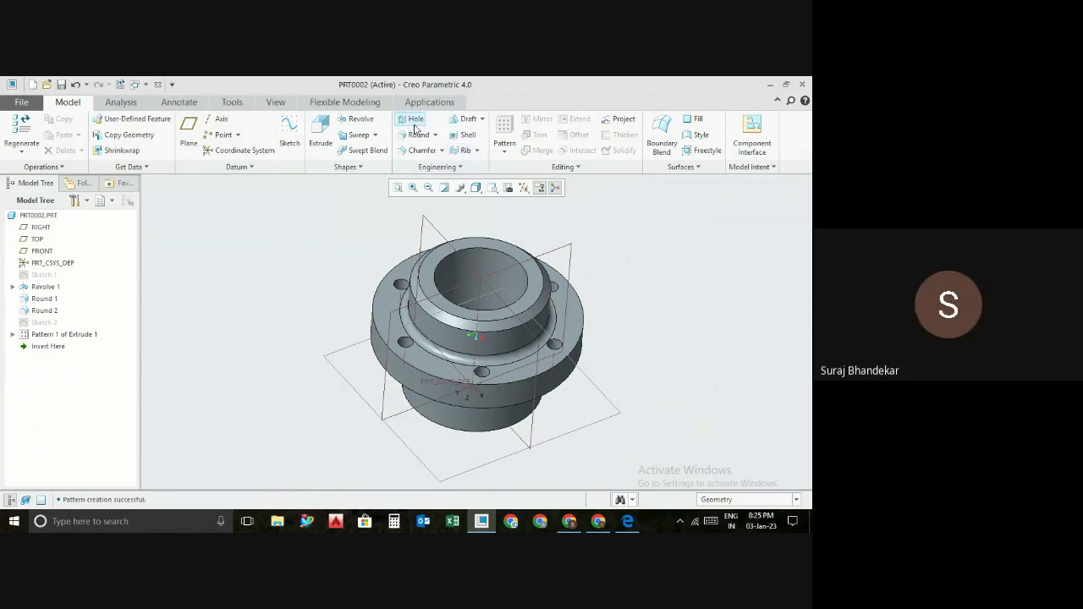
- Close the flange part and create the new solid part PRT0005 from the mmns_part_solid template
click(157, 83)
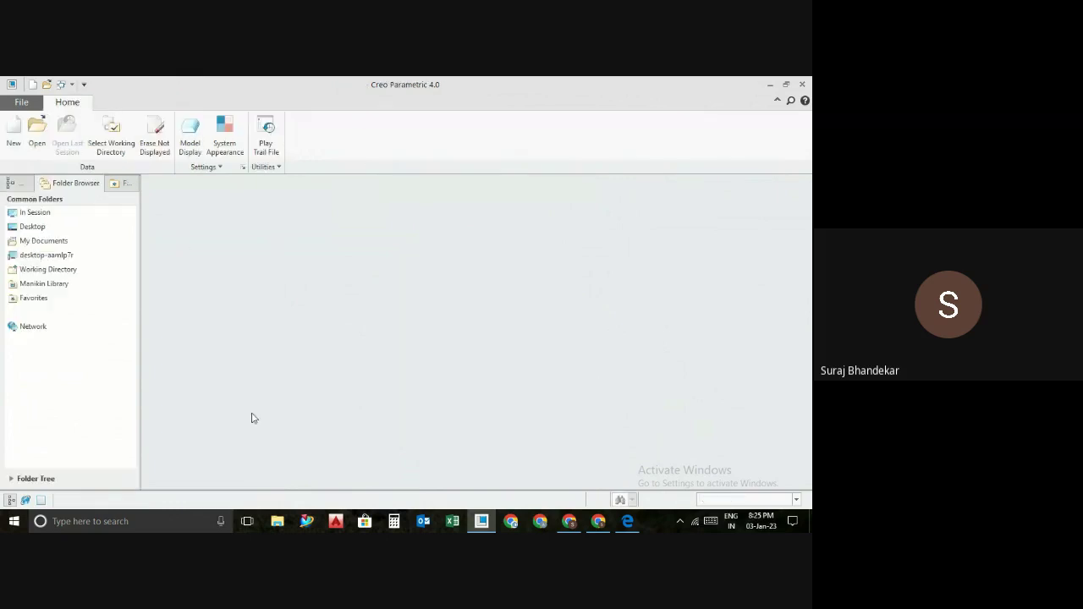
click(14, 131)
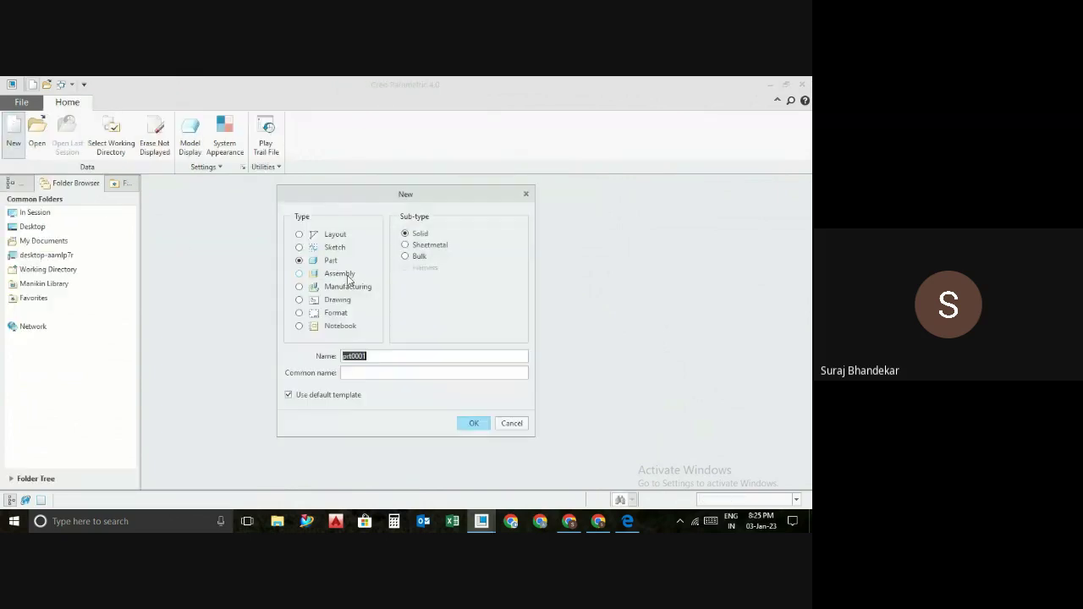
click(305, 395)
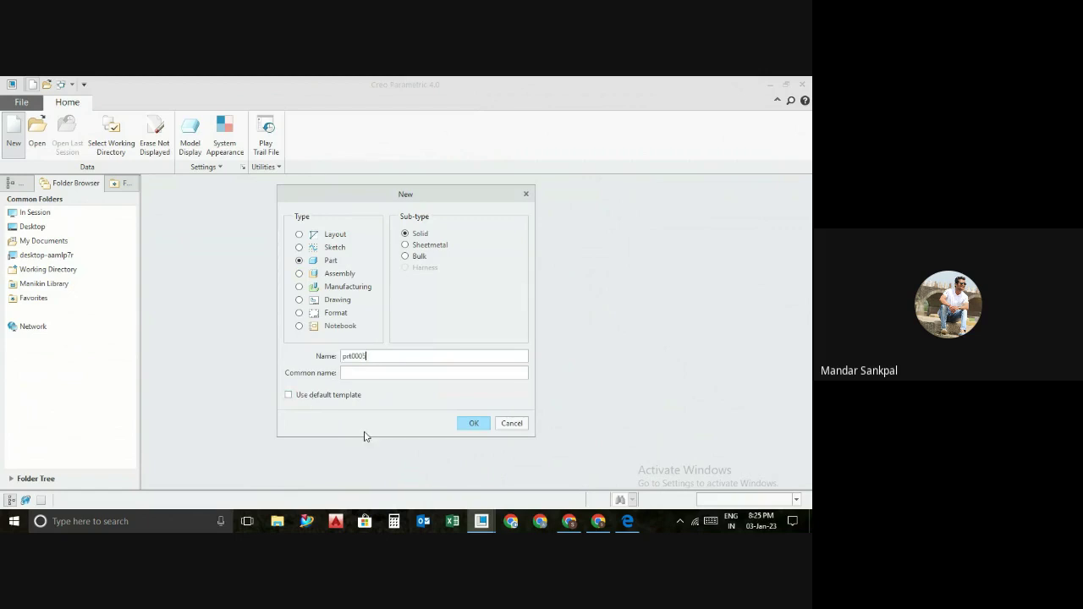
click(482, 424)
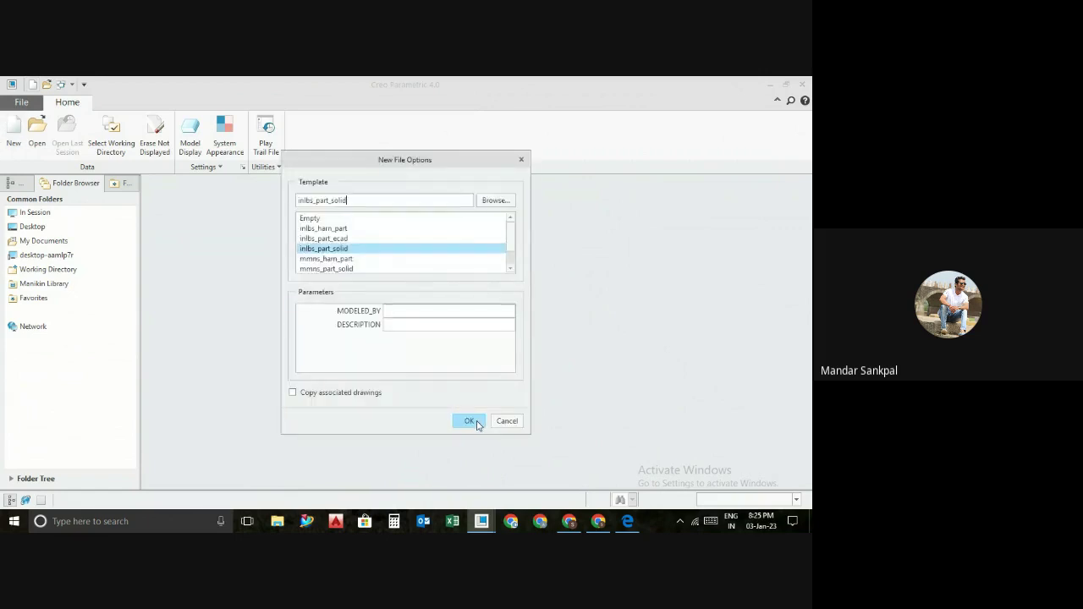
click(319, 269)
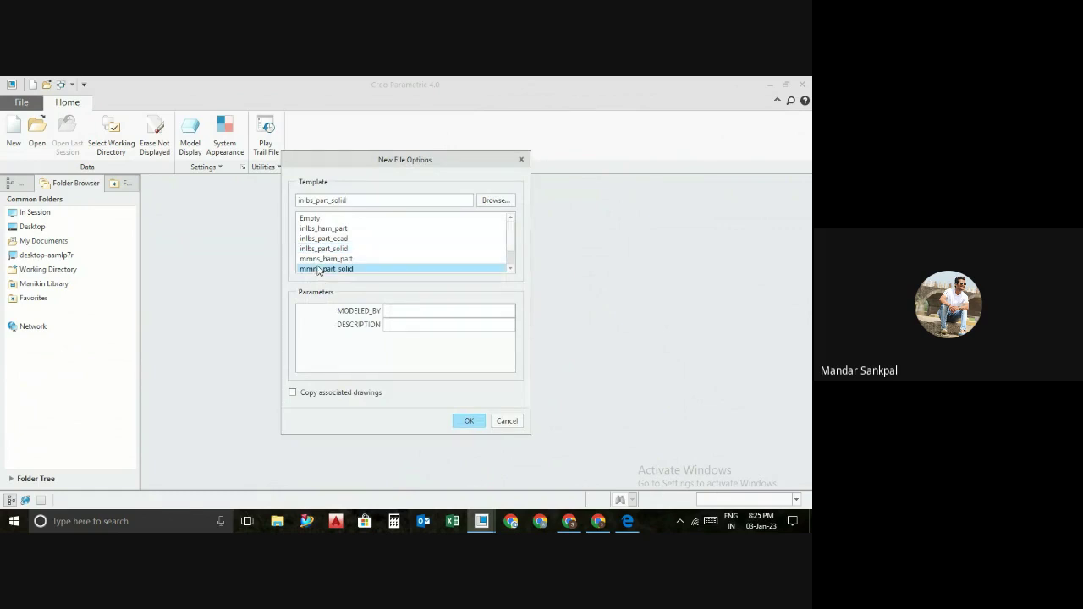
click(464, 426)
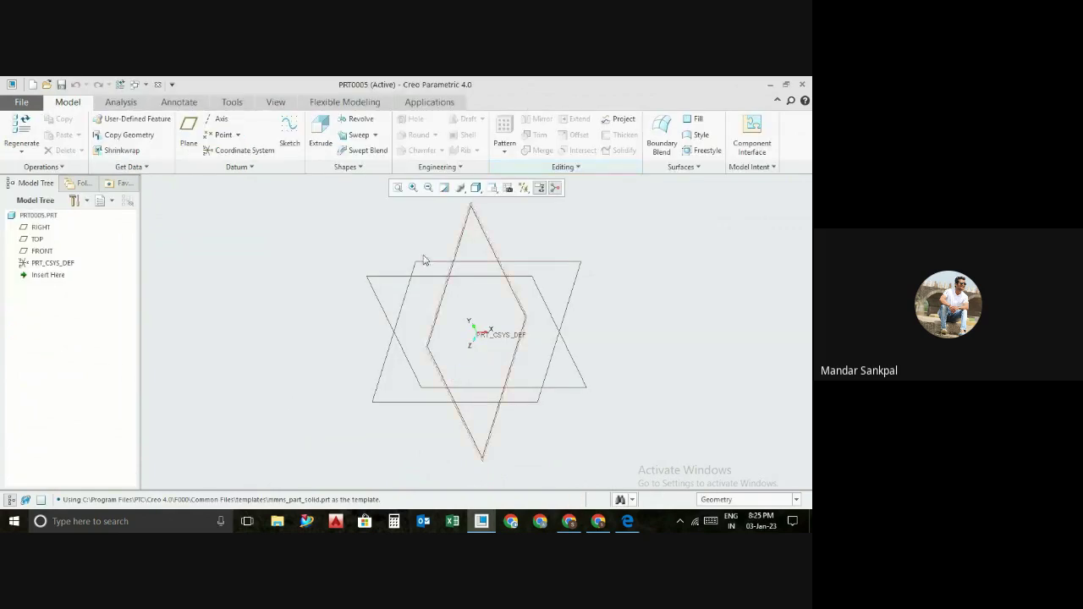
- Start a sketch on the FRONT datum plane with the Center Rectangle tool
middle_drag(645, 375, 624, 369)
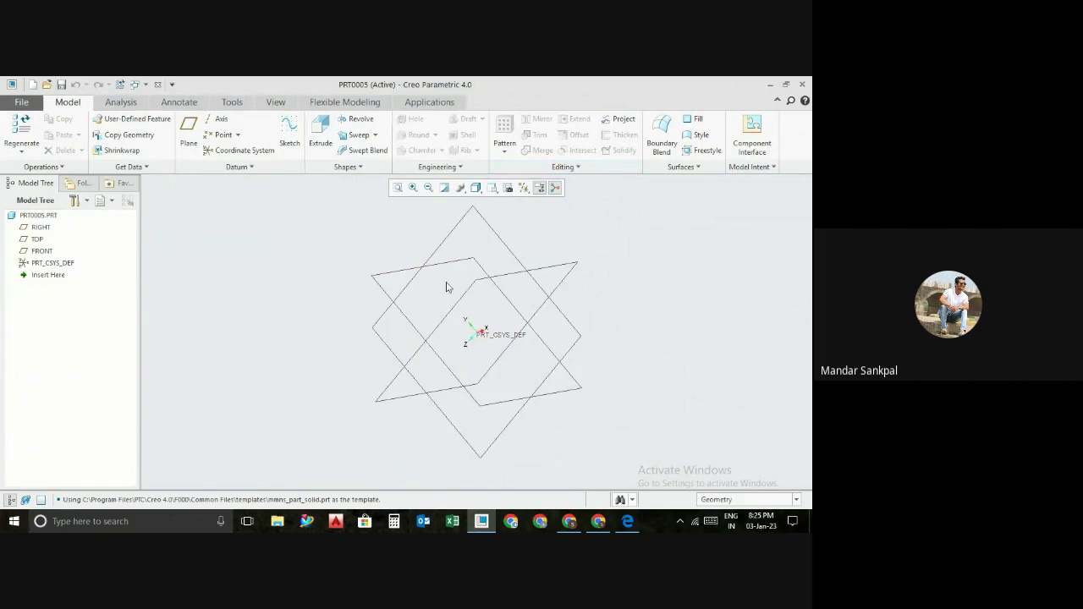
click(379, 277)
click(400, 219)
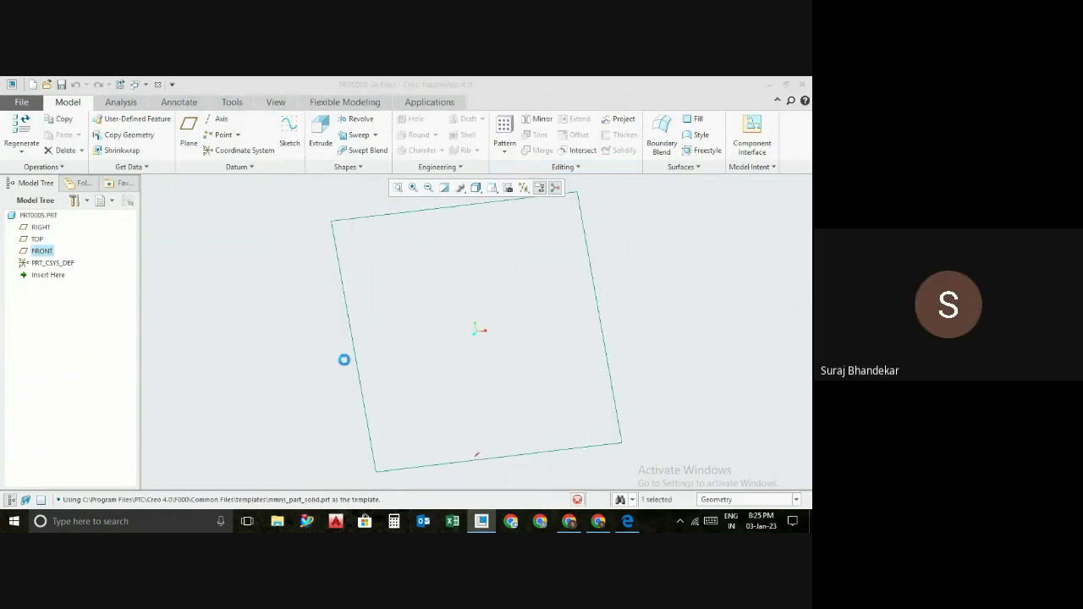
scroll(442, 364, up, 3)
scroll(513, 365, down, 1)
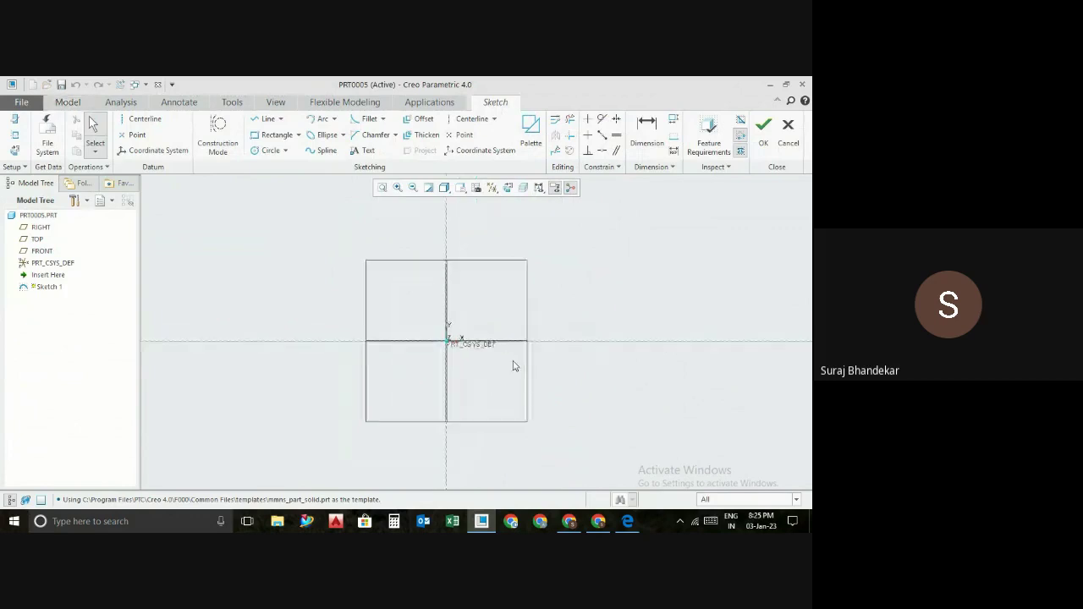
click(298, 136)
click(285, 176)
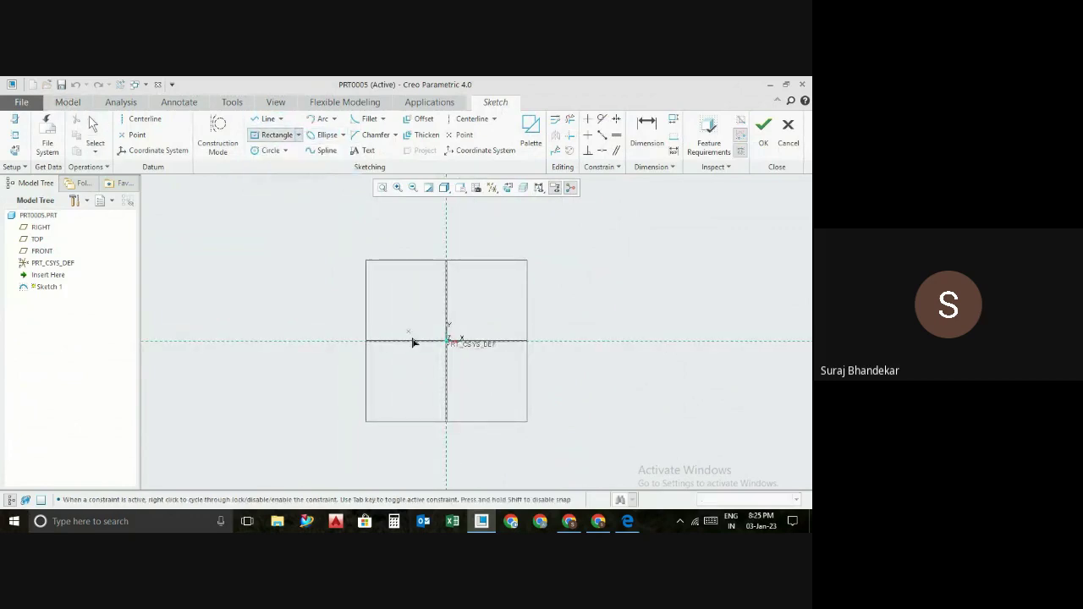
- Draw a rectangle centred on the origin, dimension it 1000 by 500, and accept the sketch
click(447, 341)
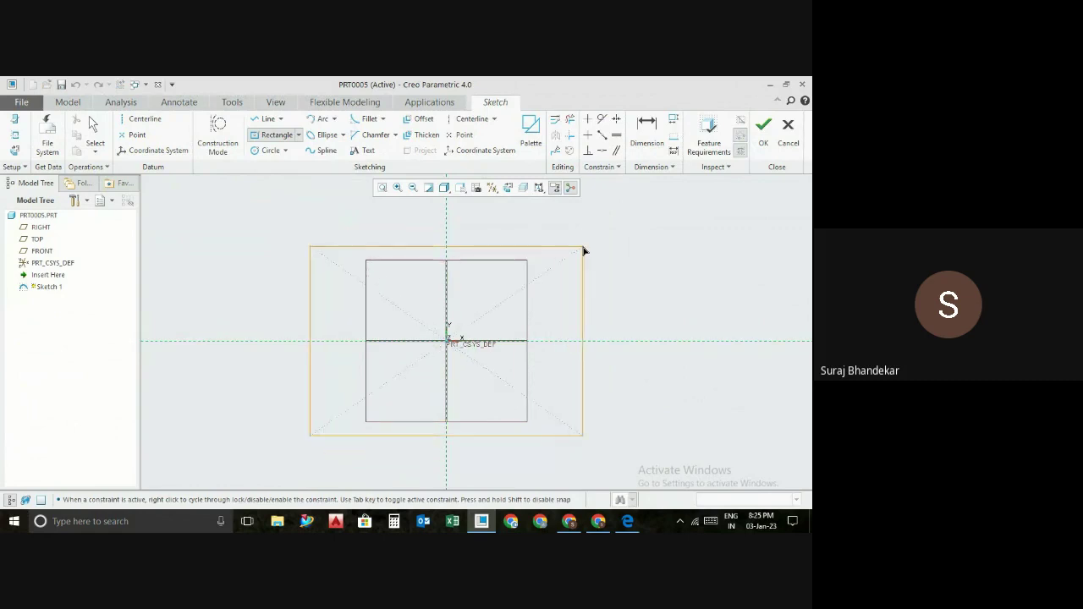
click(607, 236)
middle_click(609, 237)
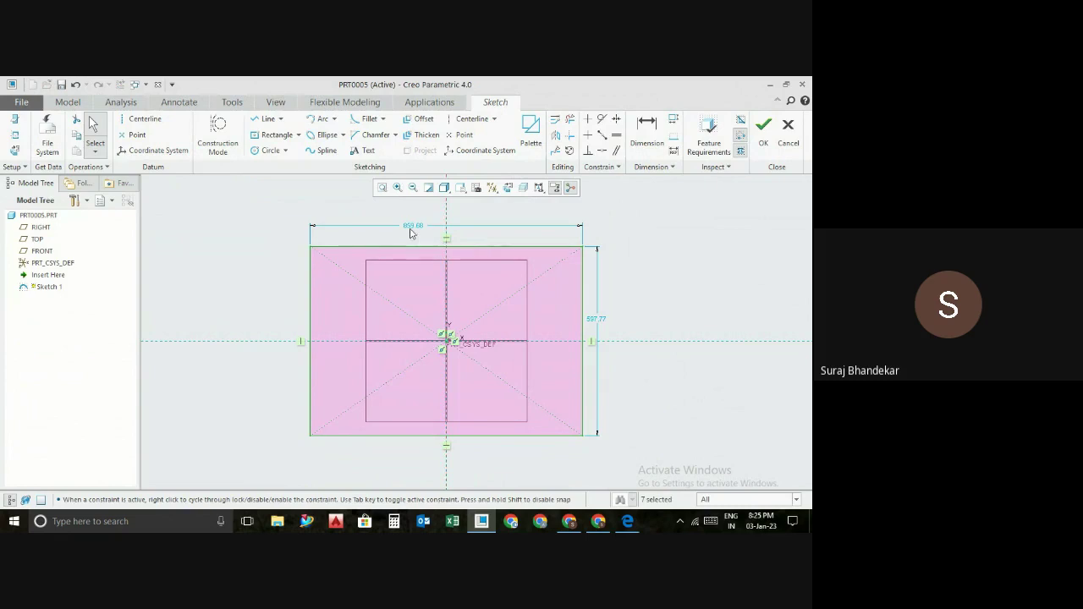
double_click(413, 226)
text(1)
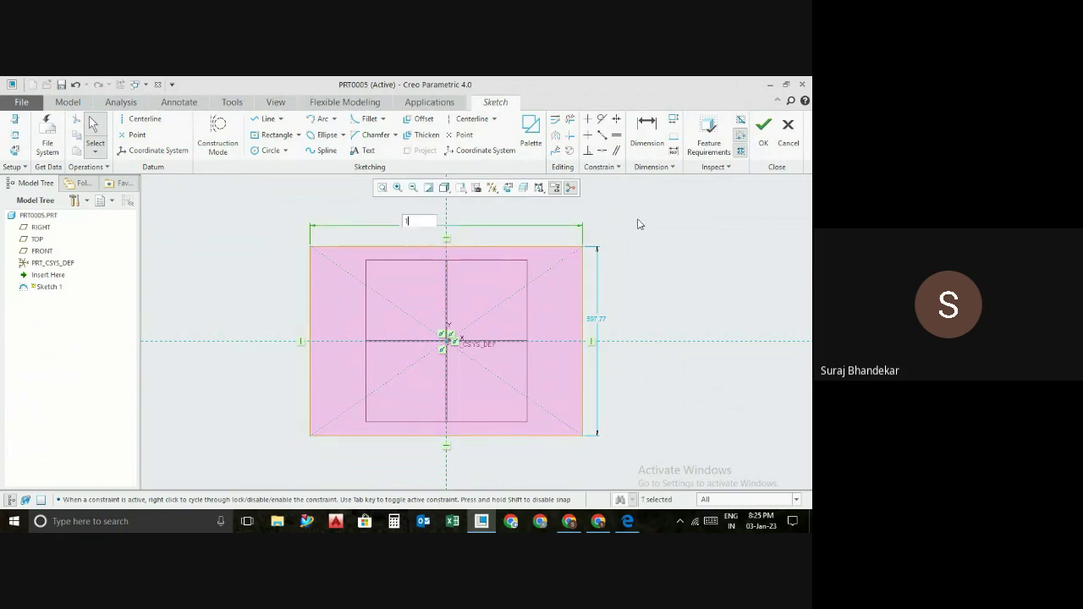
text(00)
key(Return)
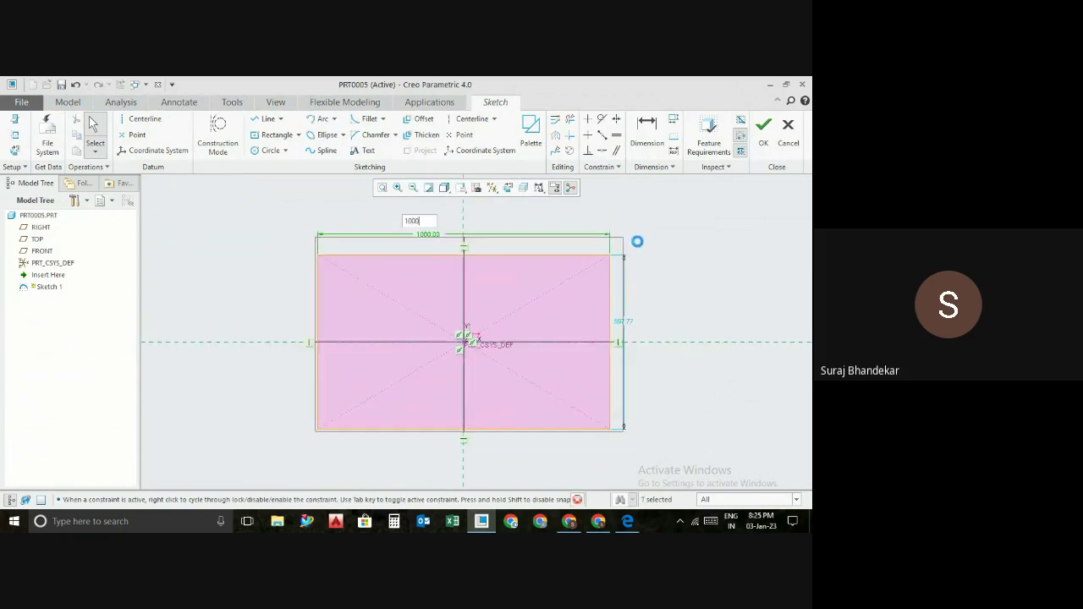
double_click(630, 326)
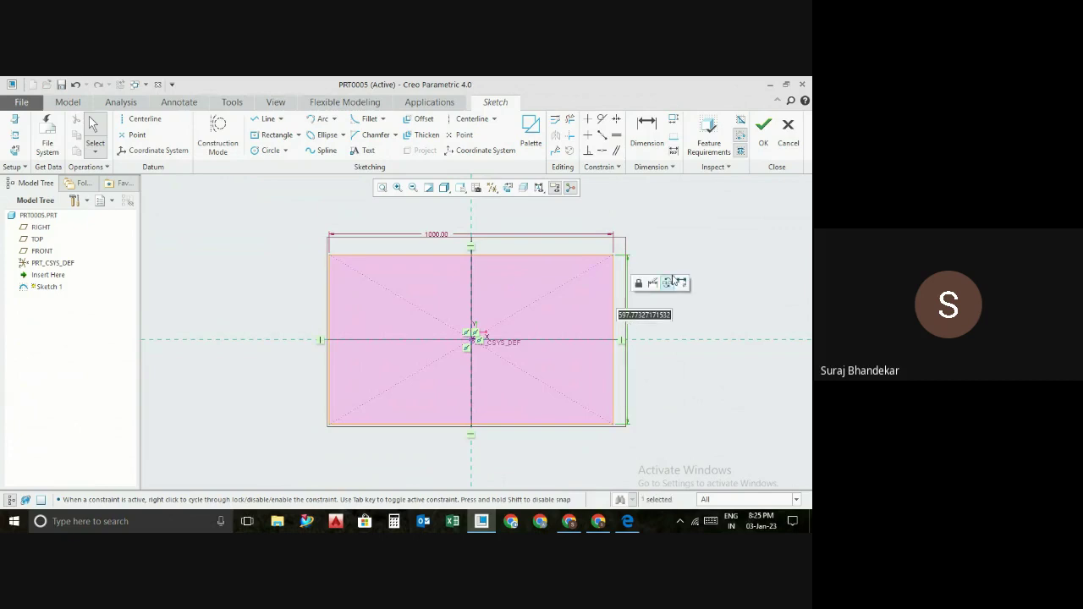
text(500)
key(Return)
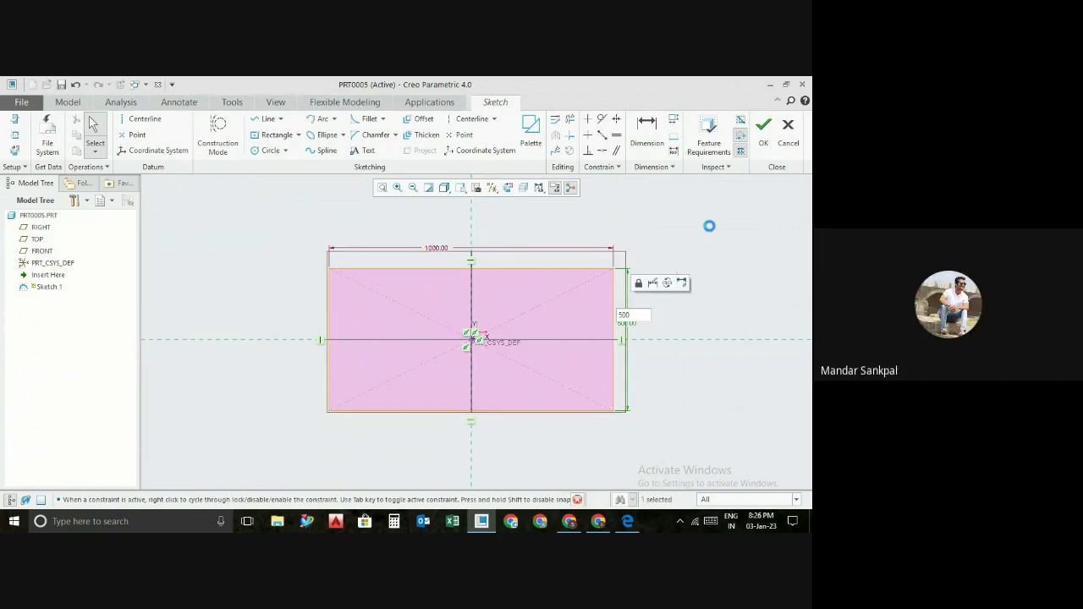
click(764, 127)
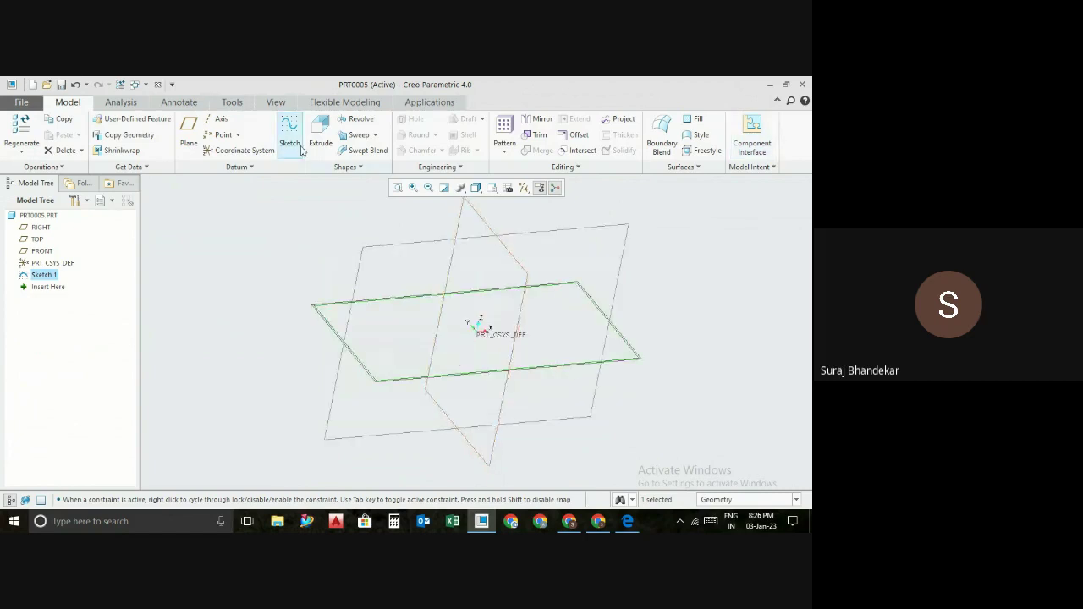
- Extrude the rectangle in the flipped direction into a 336.57-deep solid block, then begin a hole
click(320, 129)
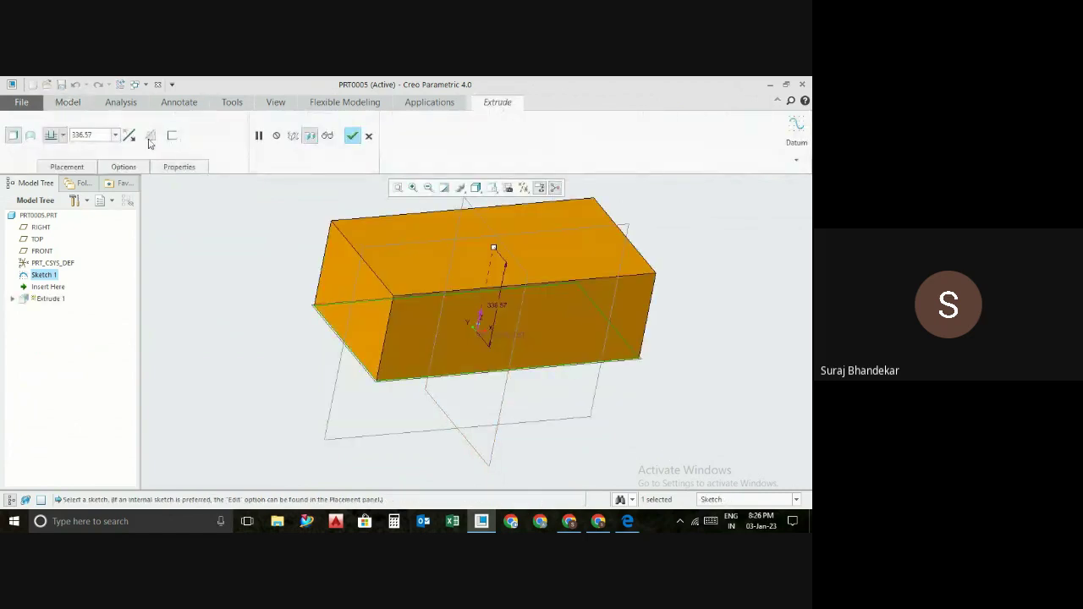
click(131, 138)
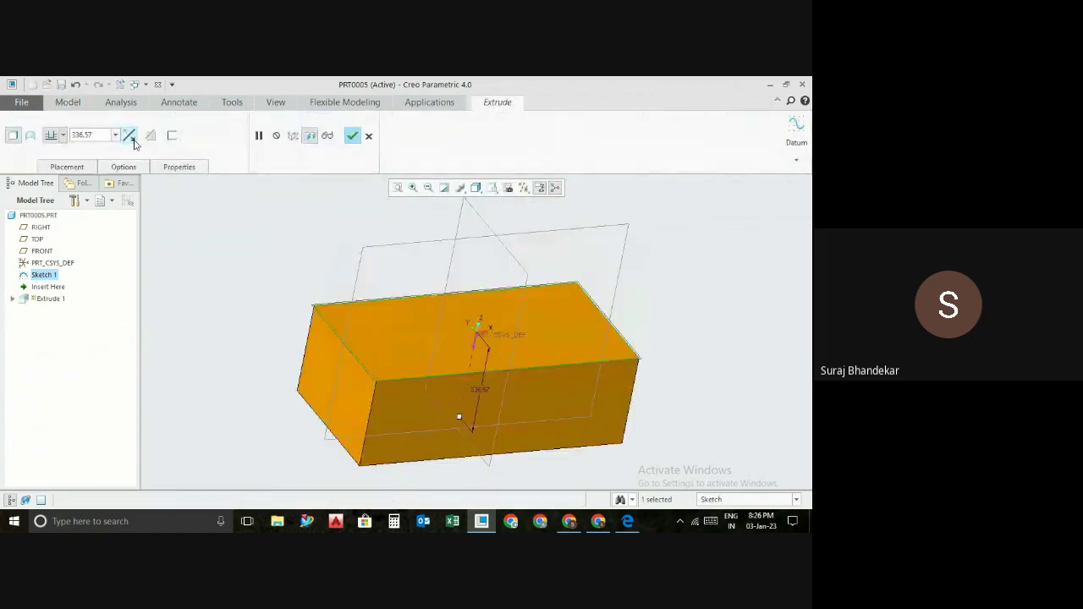
click(352, 138)
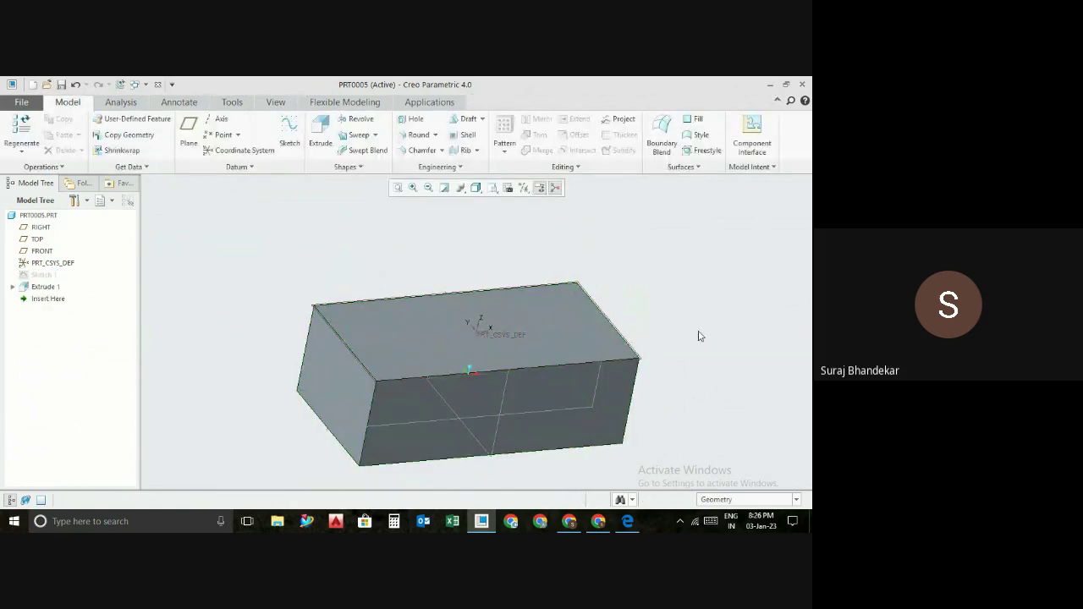
middle_drag(700, 336, 646, 356)
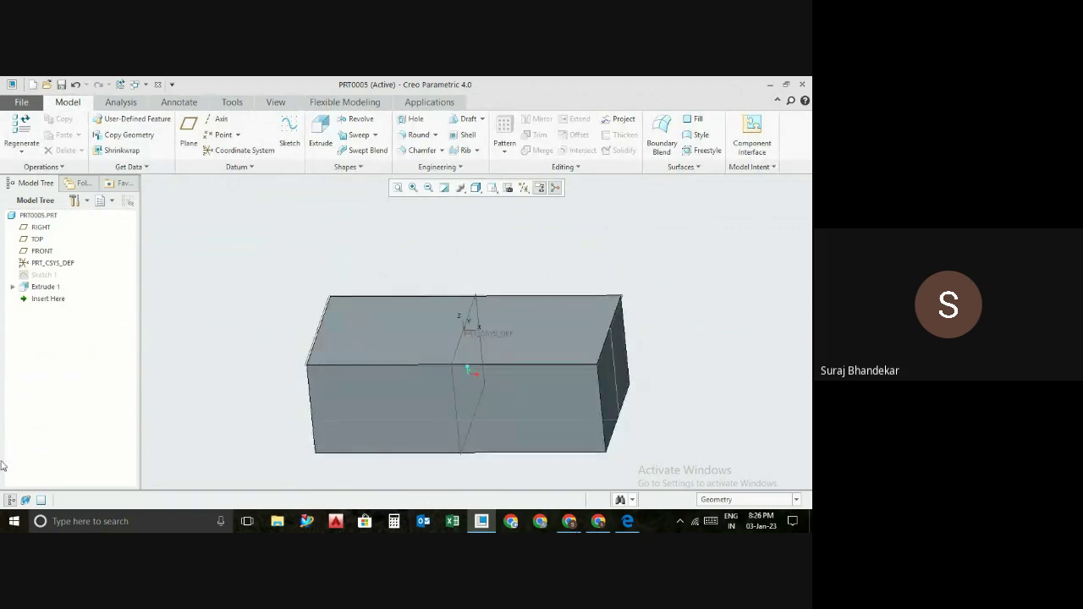
click(426, 124)
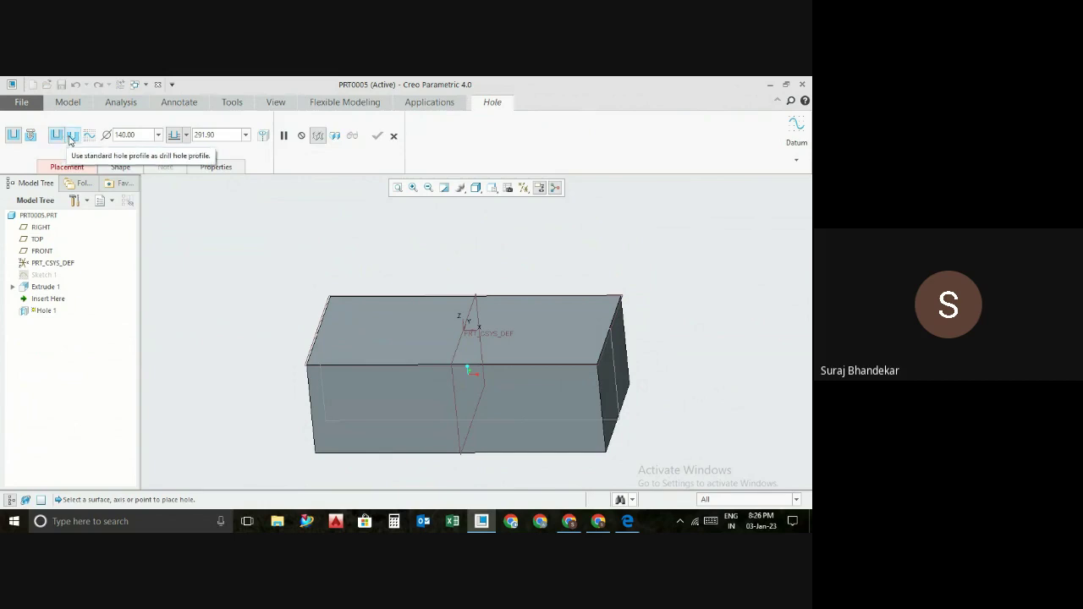
click(61, 167)
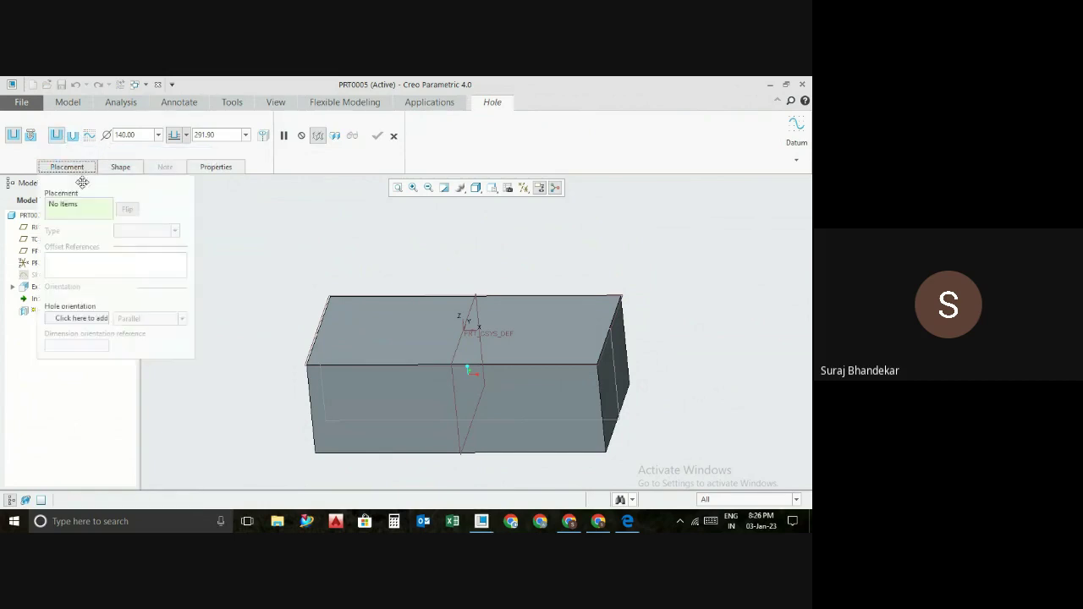
click(376, 320)
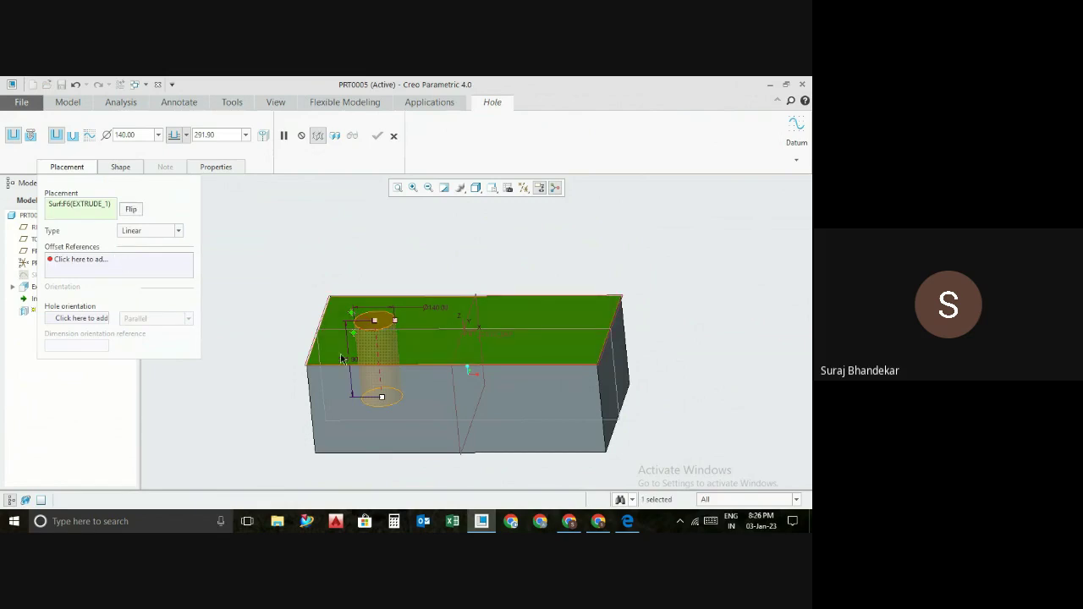
scroll(351, 332, up, 2)
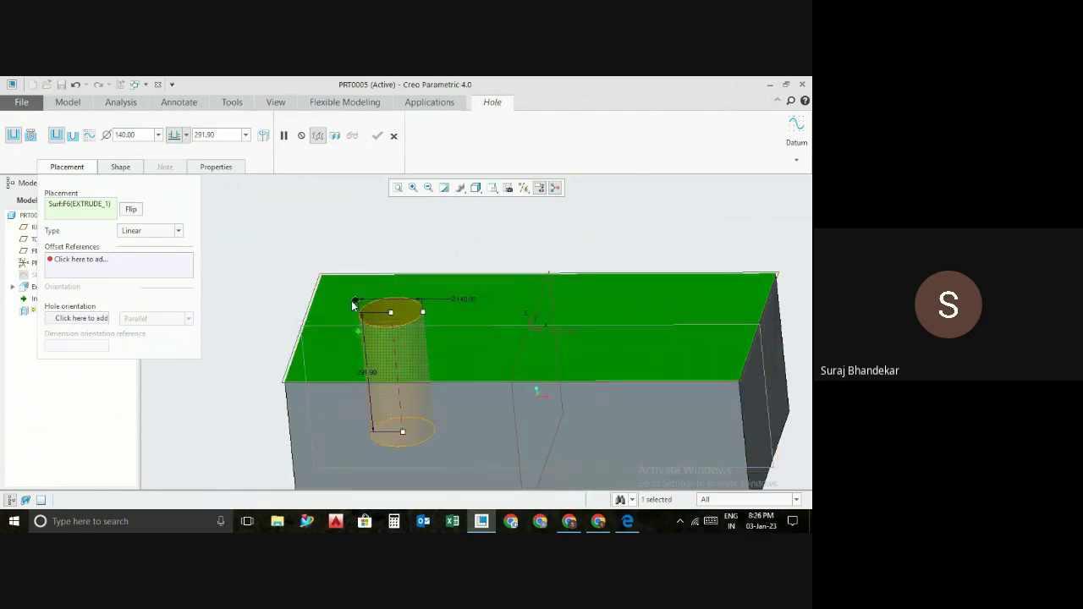
mouse_move(356, 303)
mouse_down()
mouse_move(490, 287)
mouse_move(536, 312)
mouse_up()
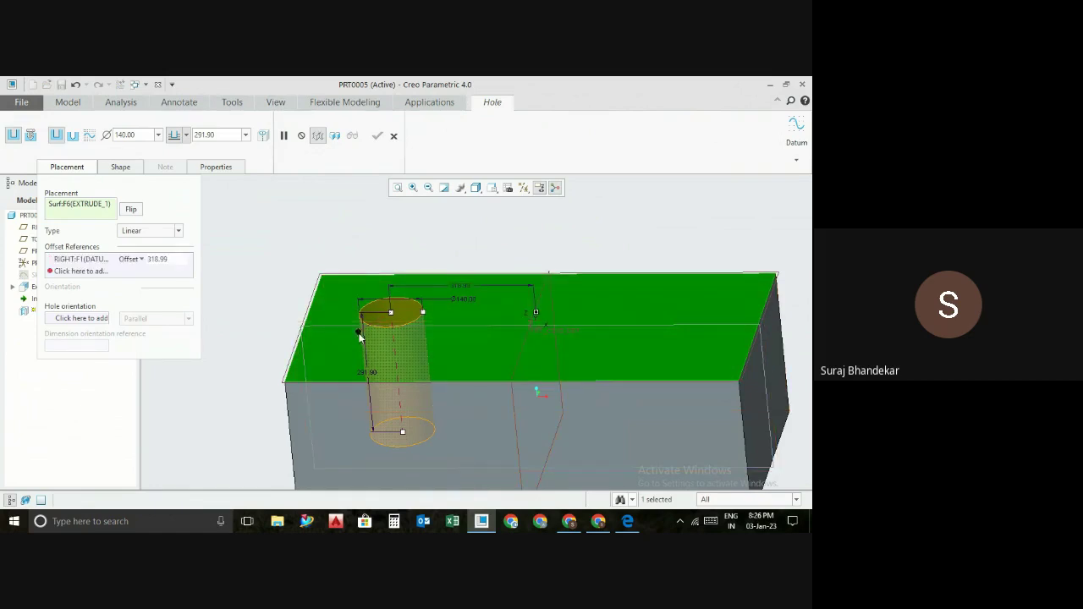
drag(372, 331, 510, 355)
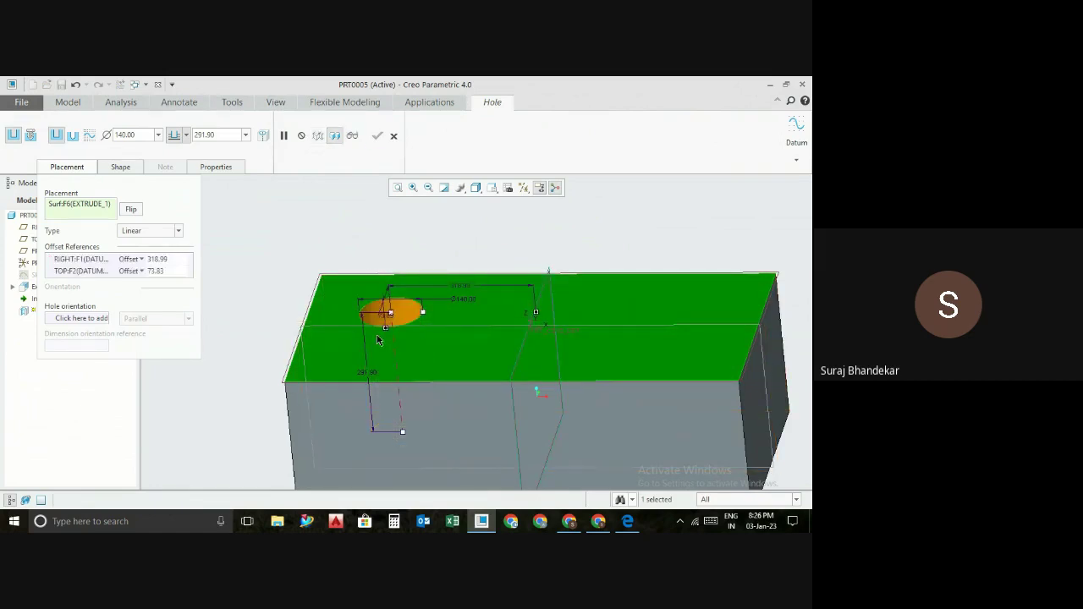
click(120, 167)
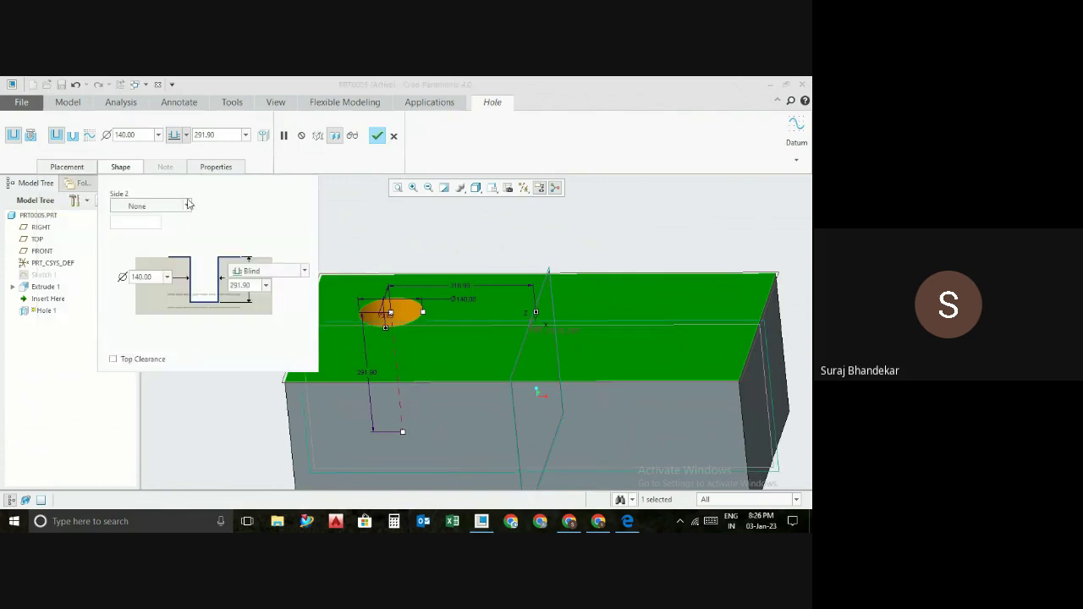
click(187, 205)
click(213, 208)
click(186, 135)
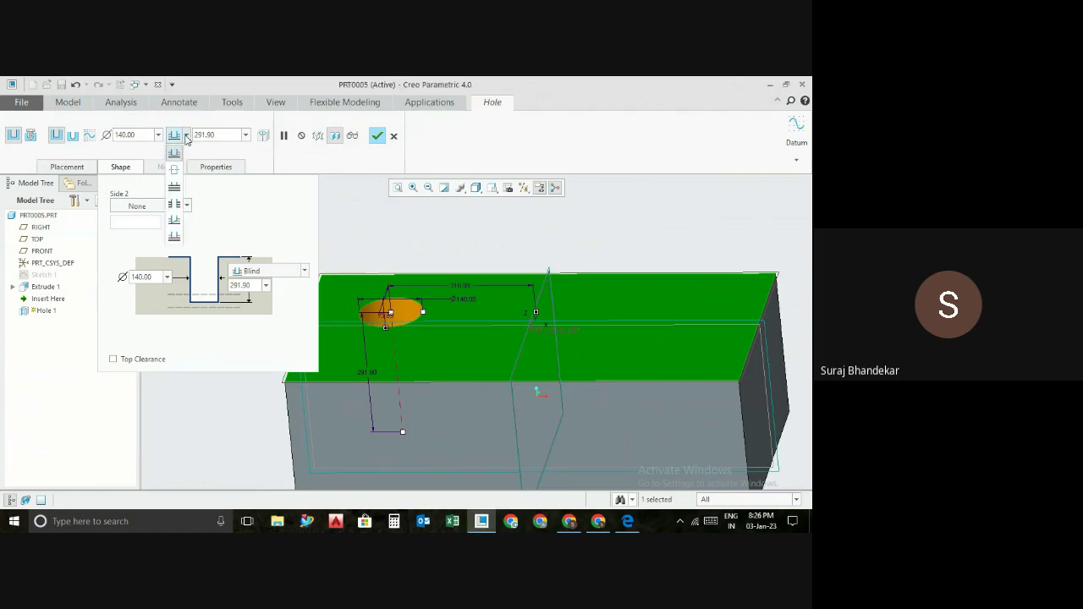
click(187, 135)
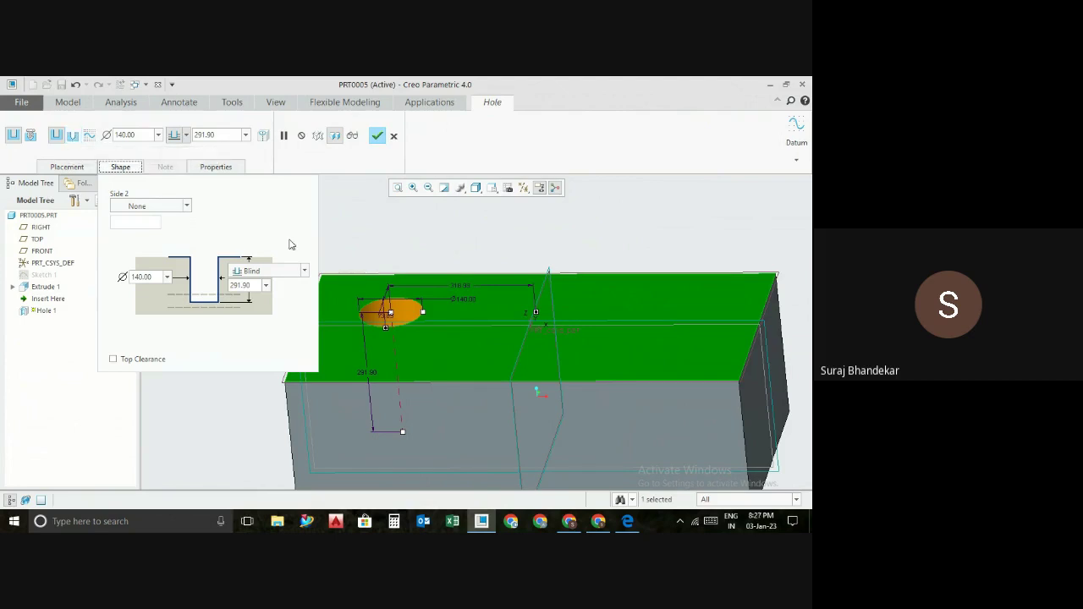
click(186, 207)
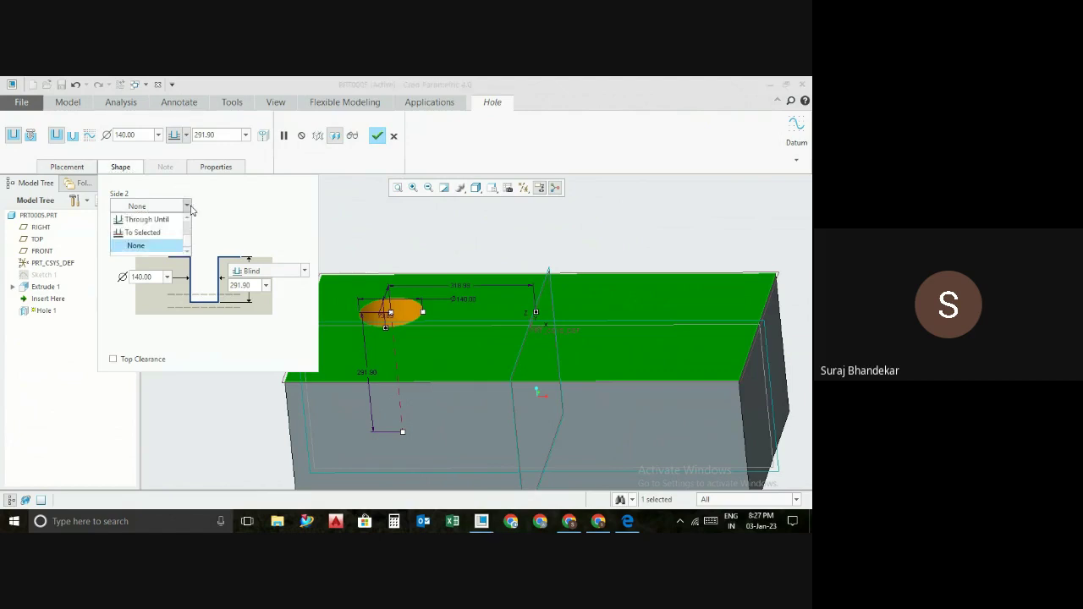
click(190, 209)
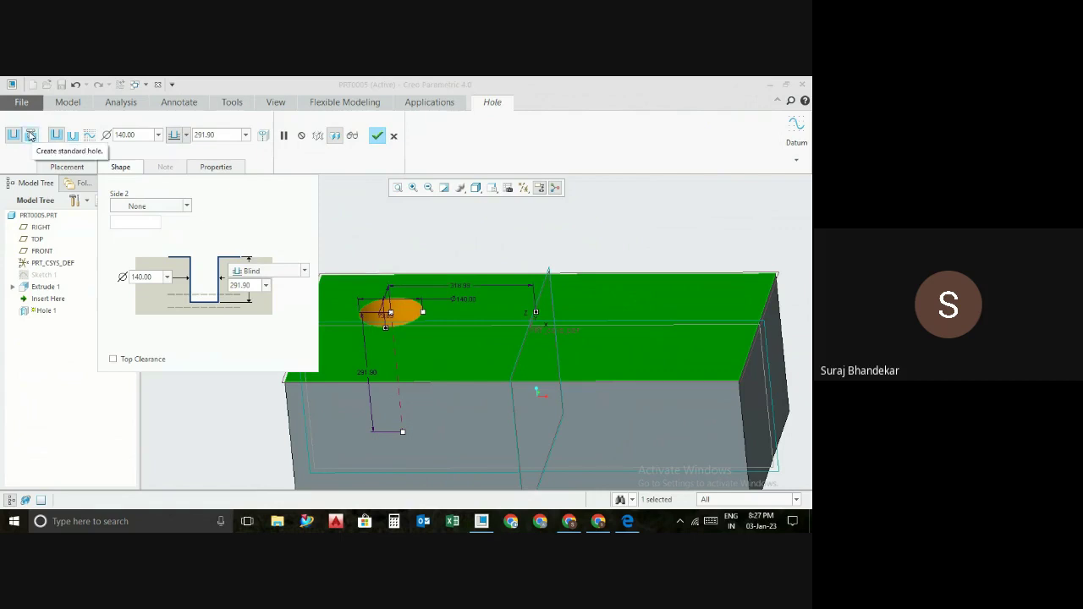
- Make Hole 1 a standard counterbored ISO M6x1 tapped hole, 15.00 deep
click(31, 135)
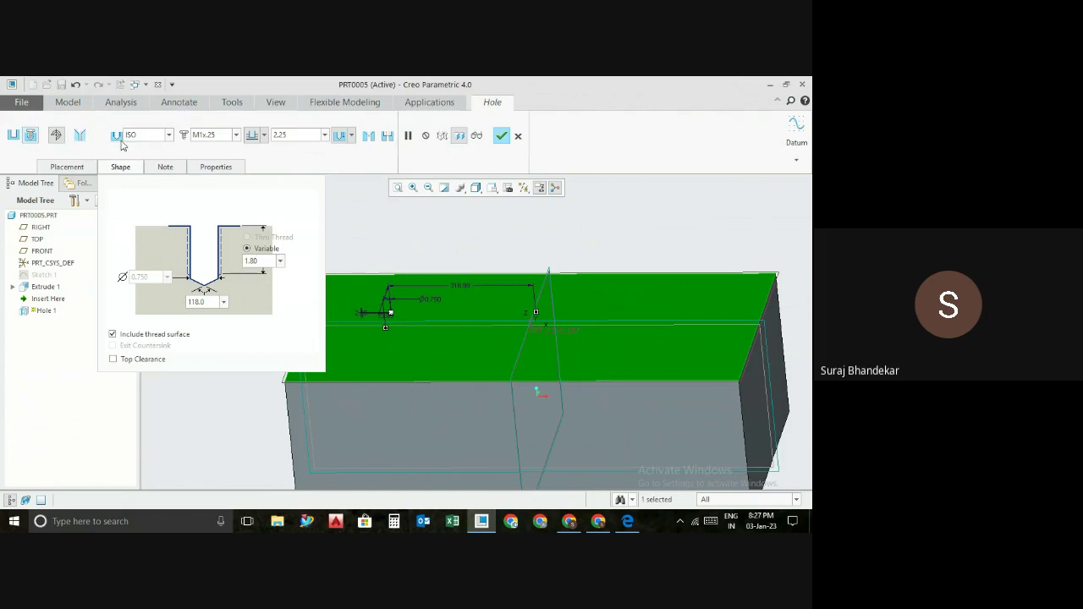
click(386, 137)
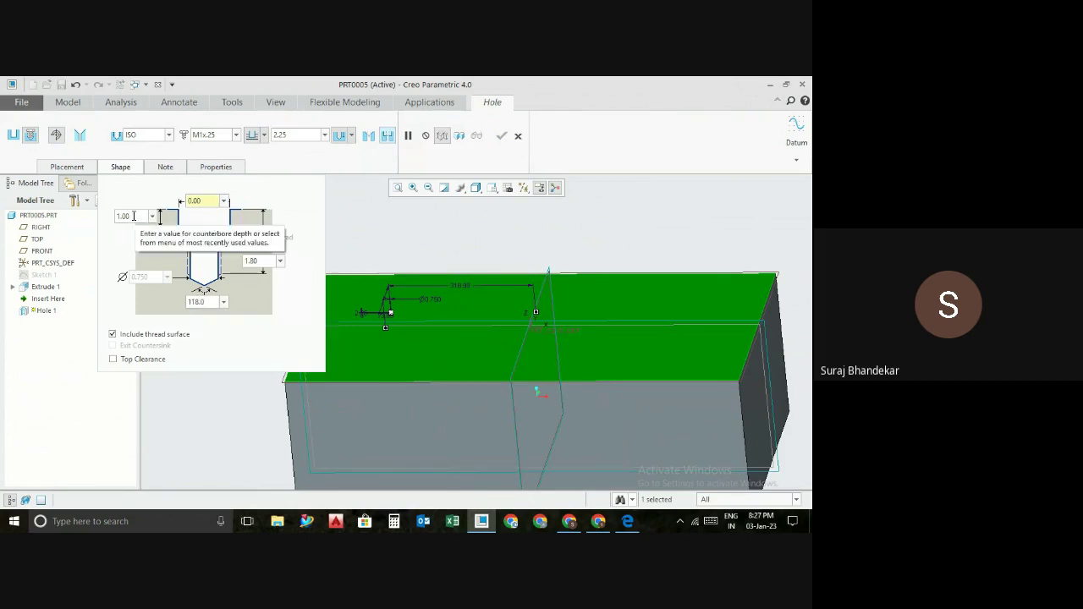
double_click(133, 216)
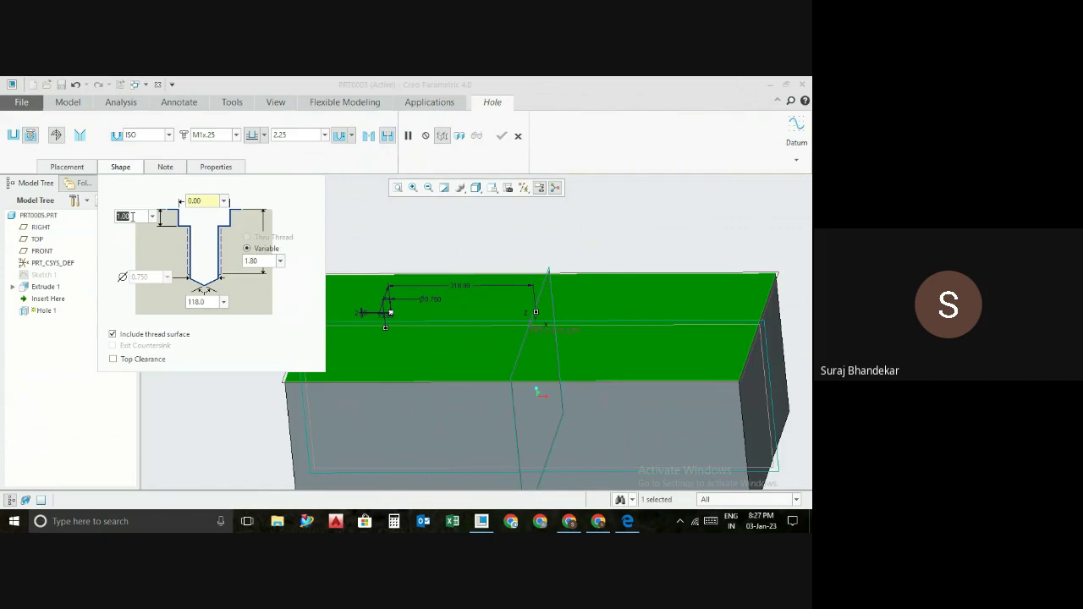
click(235, 137)
click(235, 137)
click(235, 137)
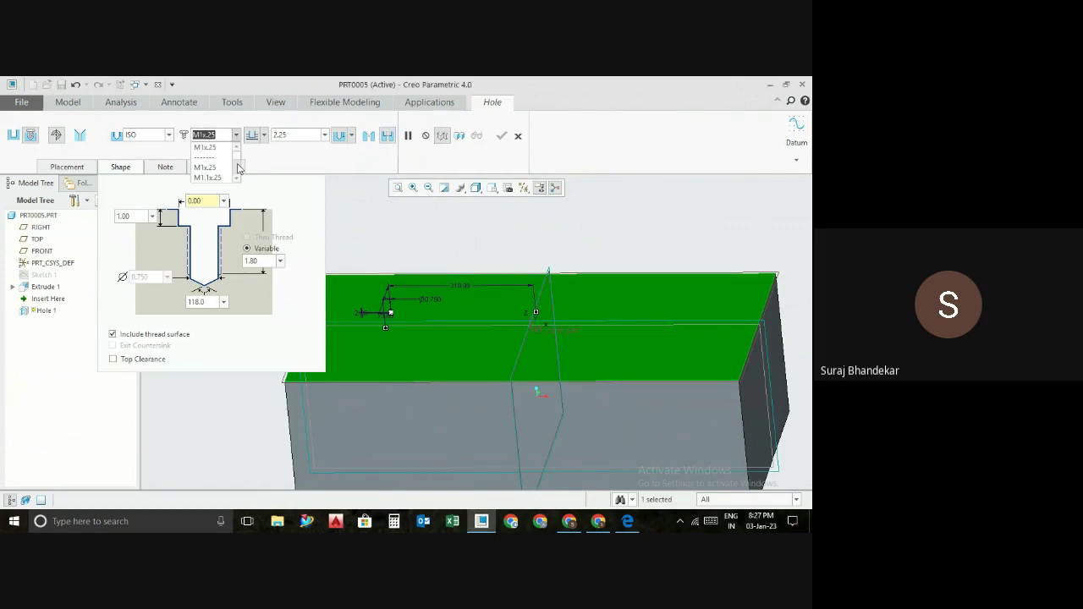
click(238, 180)
click(238, 180)
click(238, 180)
click(237, 181)
click(237, 180)
click(238, 180)
click(238, 180)
click(237, 180)
click(238, 181)
click(237, 180)
click(238, 180)
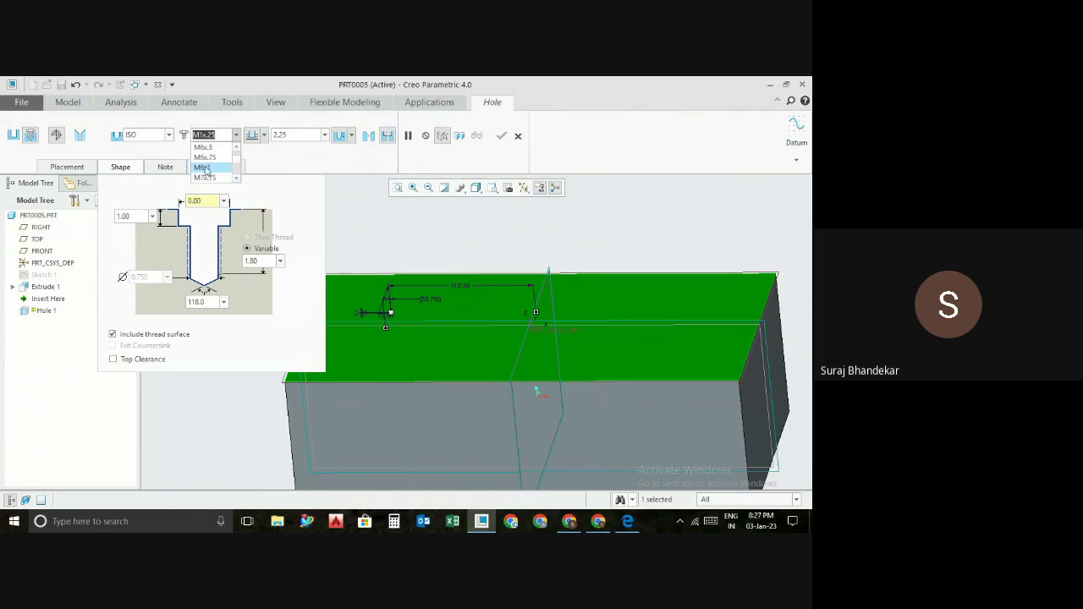
click(203, 166)
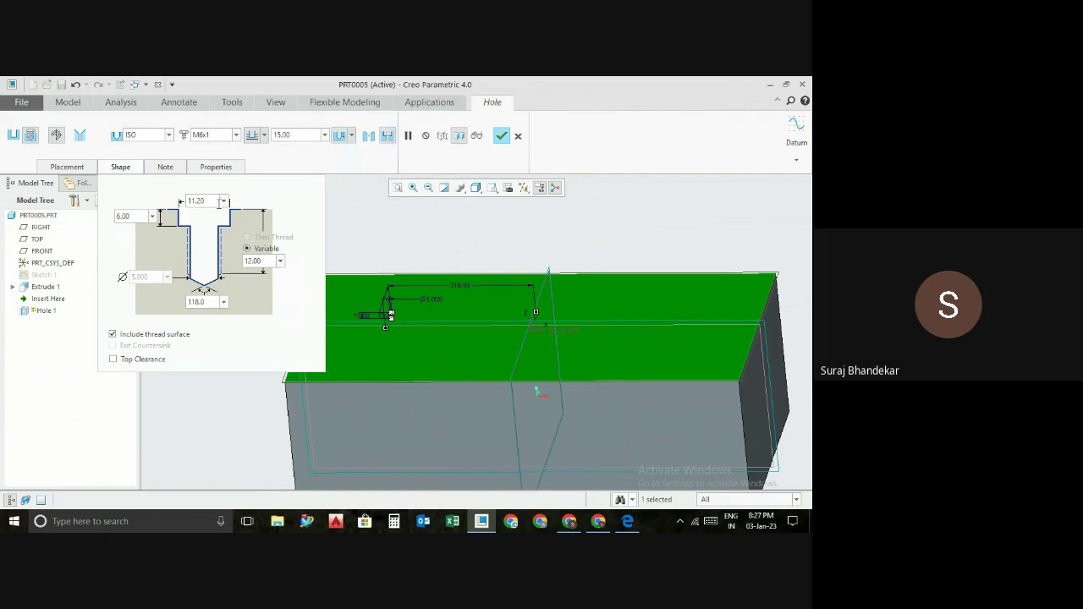
- Try a countersink on the hole, remove it again, and review the drill point and depth options
scroll(389, 311, up, 2)
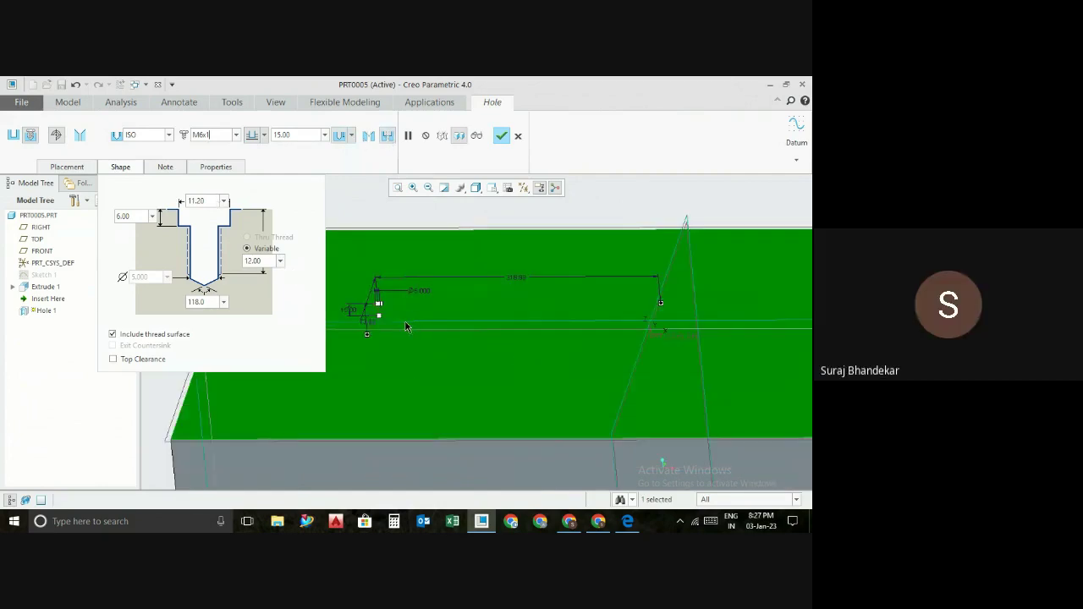
scroll(398, 315, up, 2)
scroll(406, 301, up, 2)
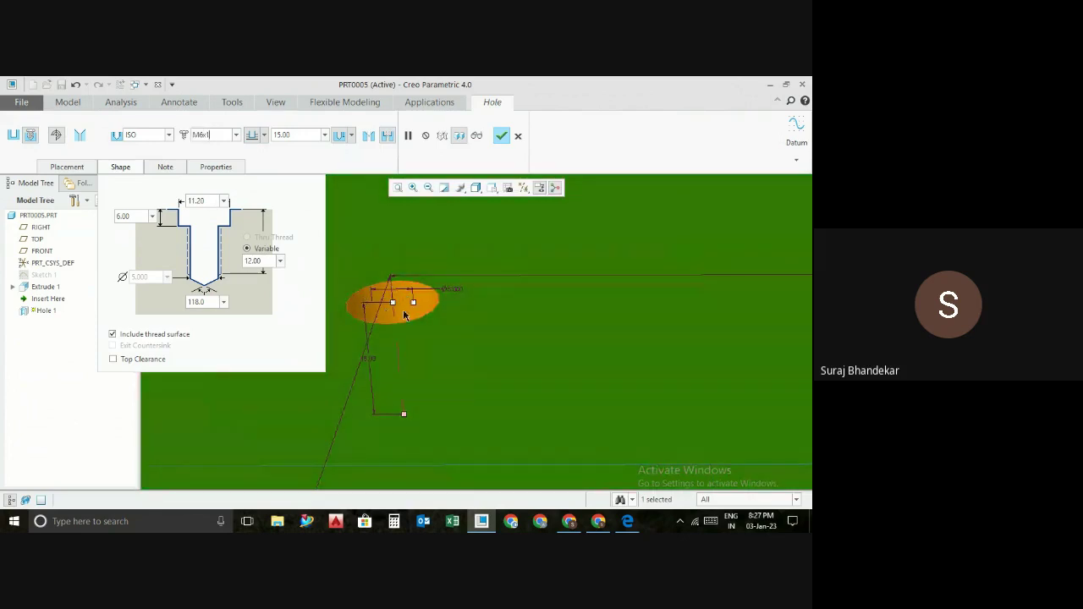
scroll(403, 309, down, 2)
mouse_move(464, 291)
middle_down()
mouse_move(440, 273)
mouse_move(465, 322)
mouse_move(462, 314)
middle_up()
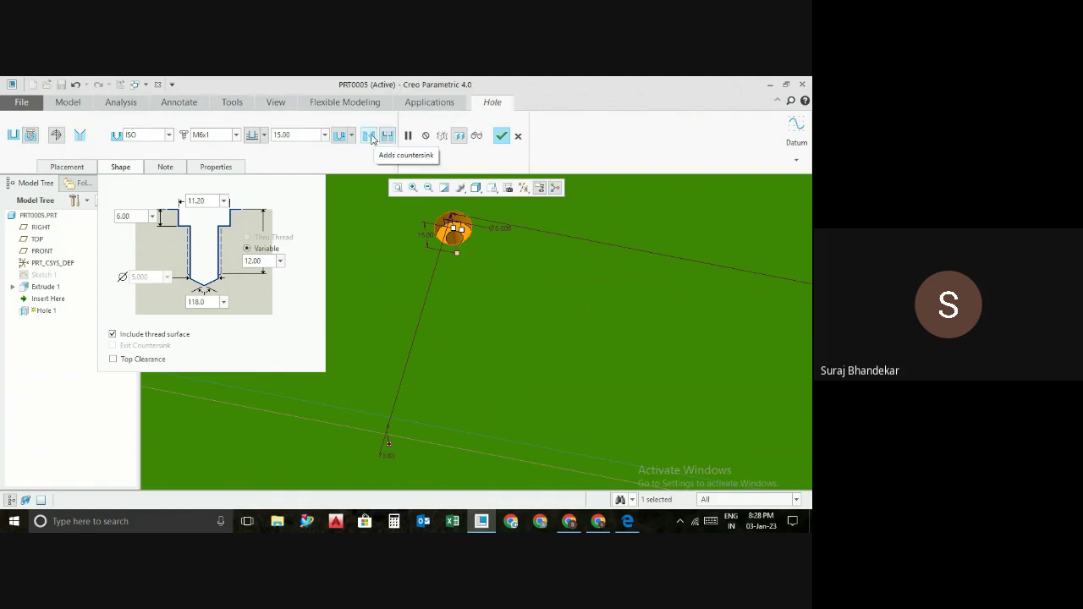
click(369, 136)
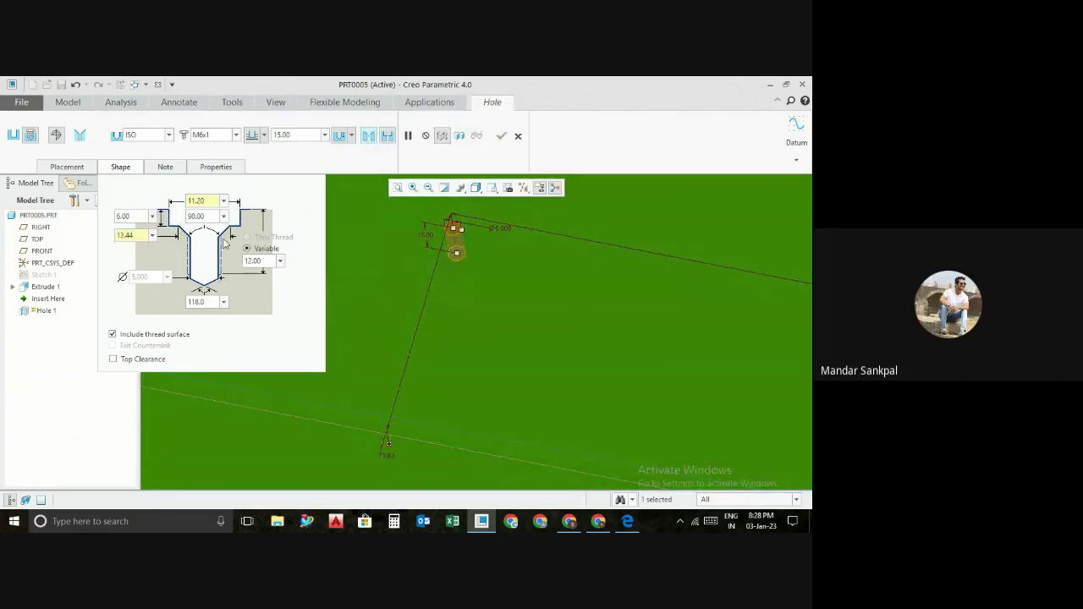
click(375, 135)
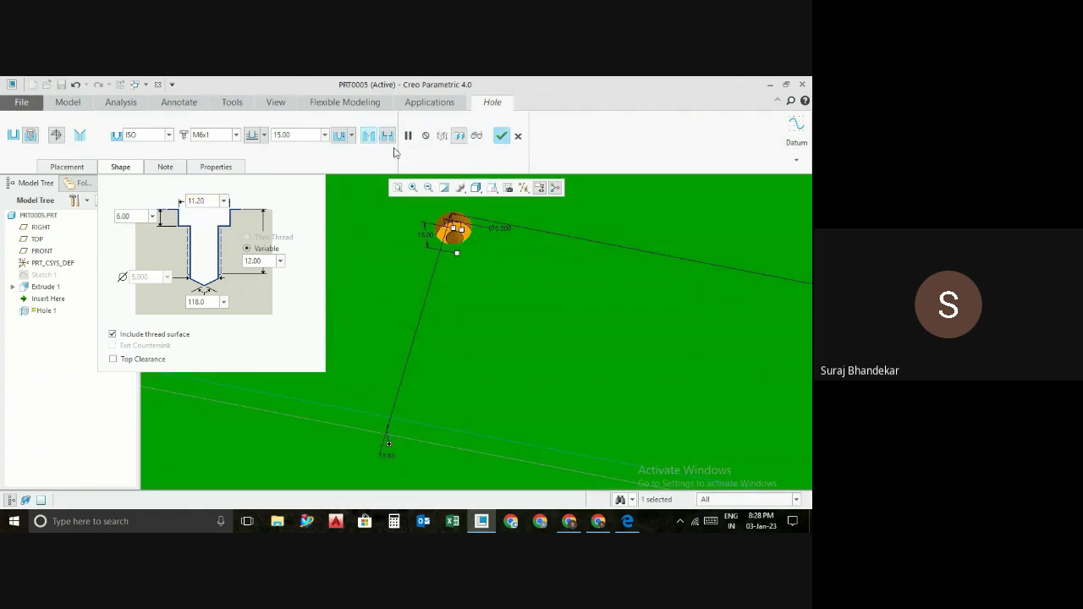
click(351, 136)
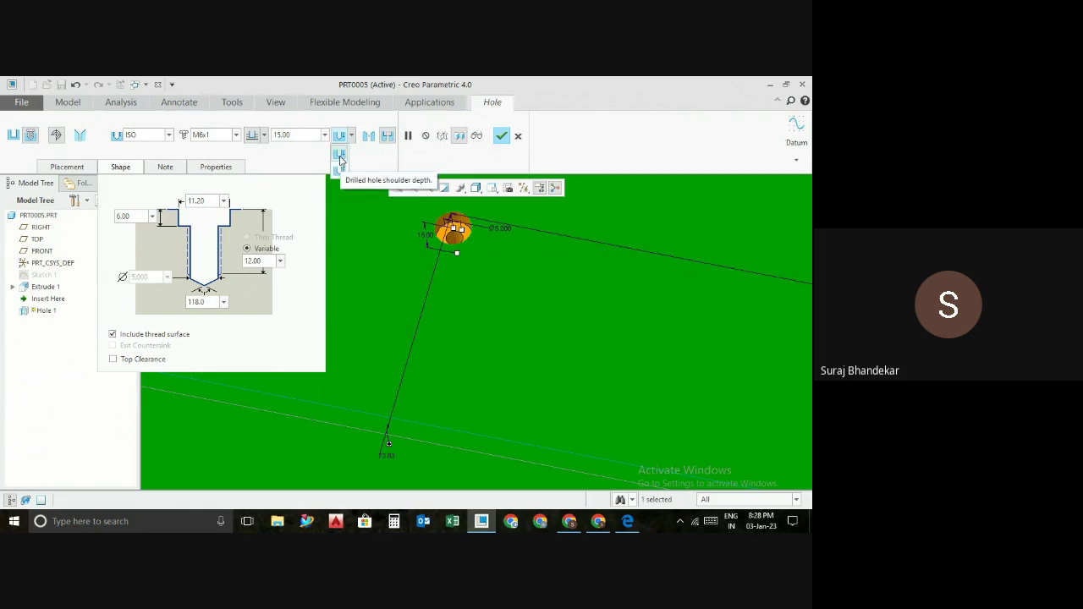
click(340, 171)
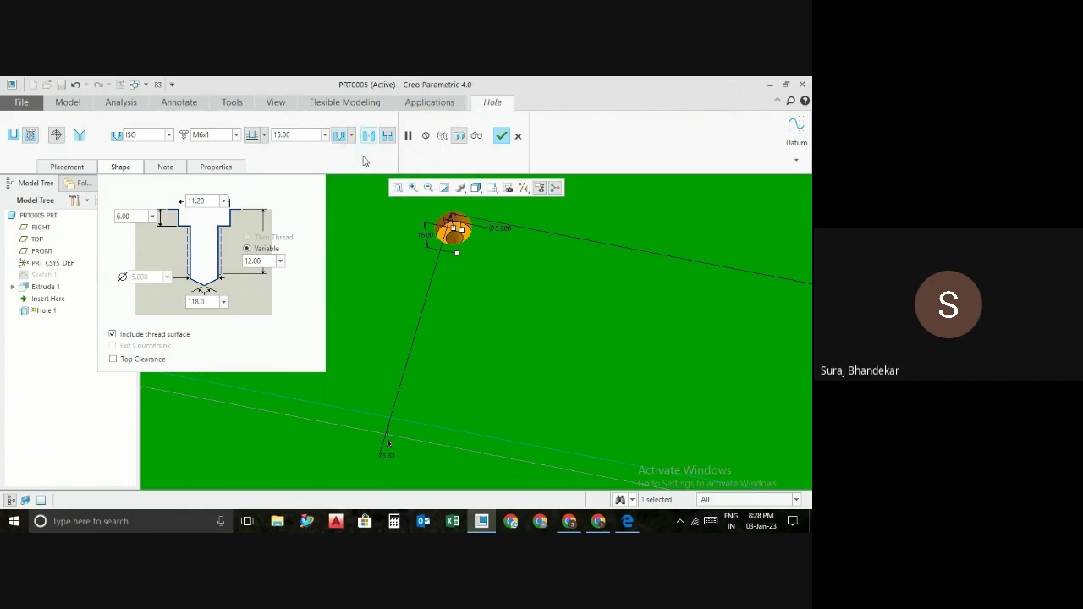
click(265, 135)
- Keep ISO as the standard and switch to a tapered ISO_7/1 Rc1/4 hole
click(170, 135)
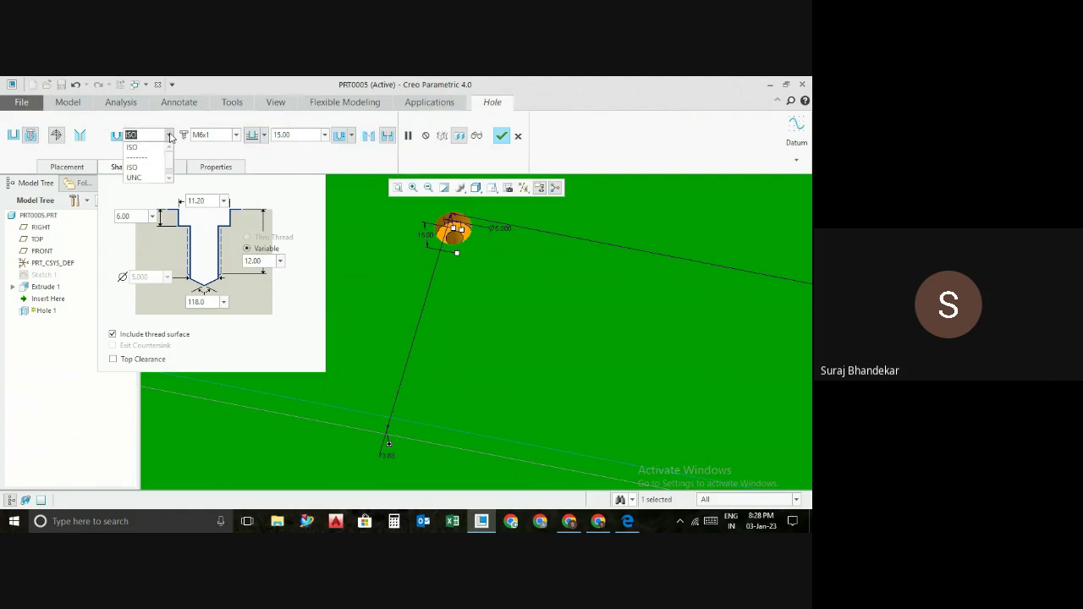
click(169, 179)
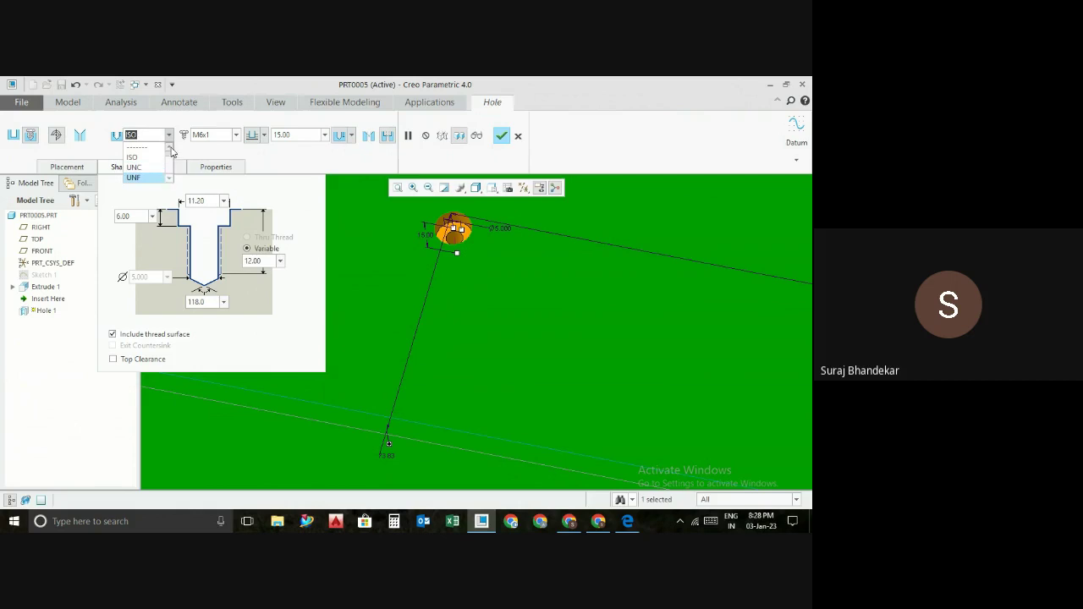
click(169, 147)
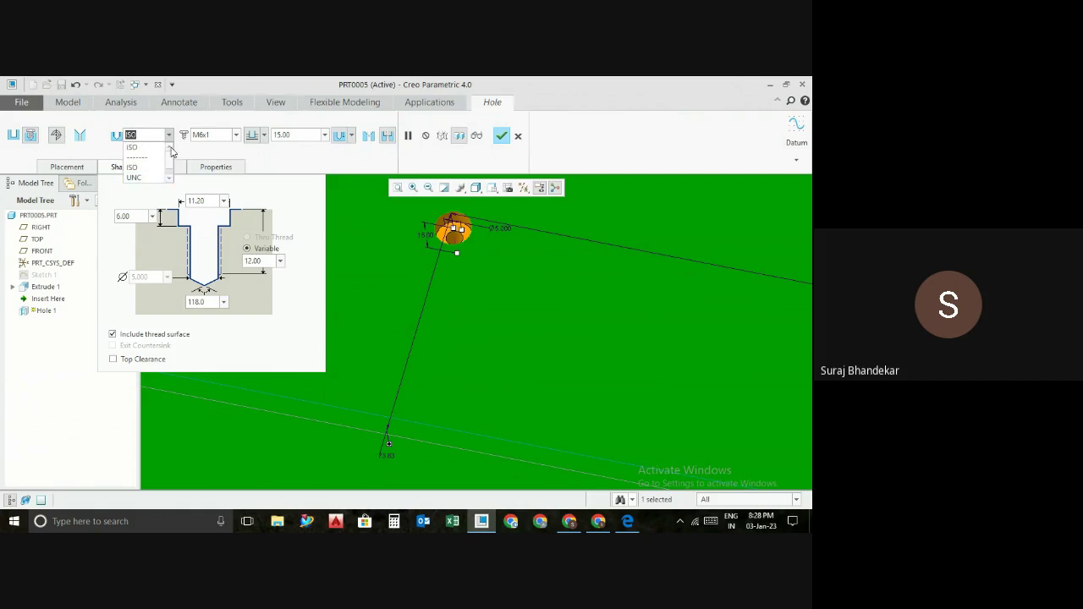
click(214, 152)
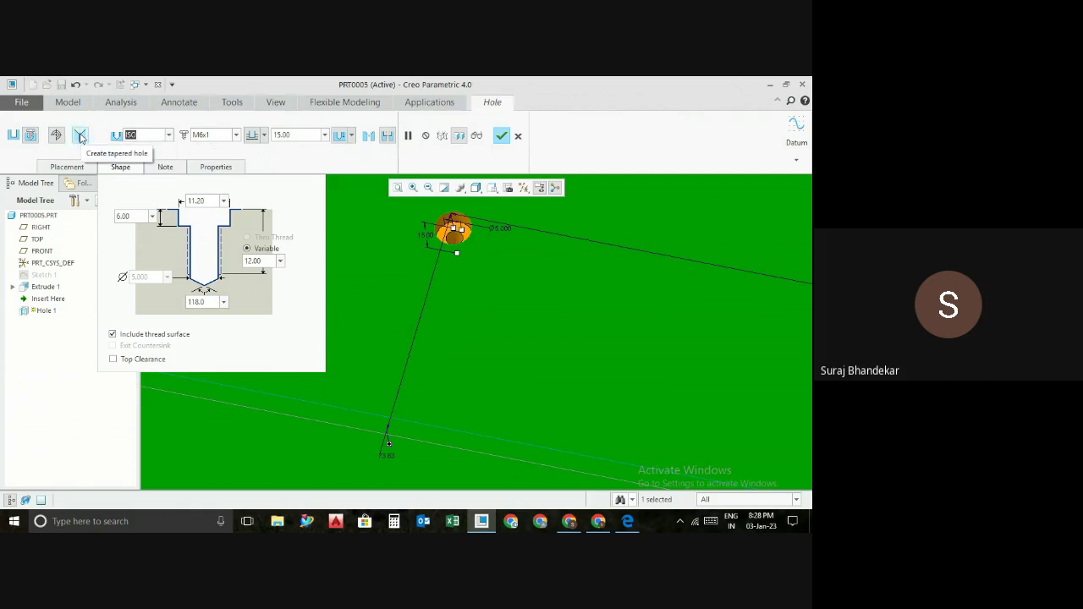
click(81, 138)
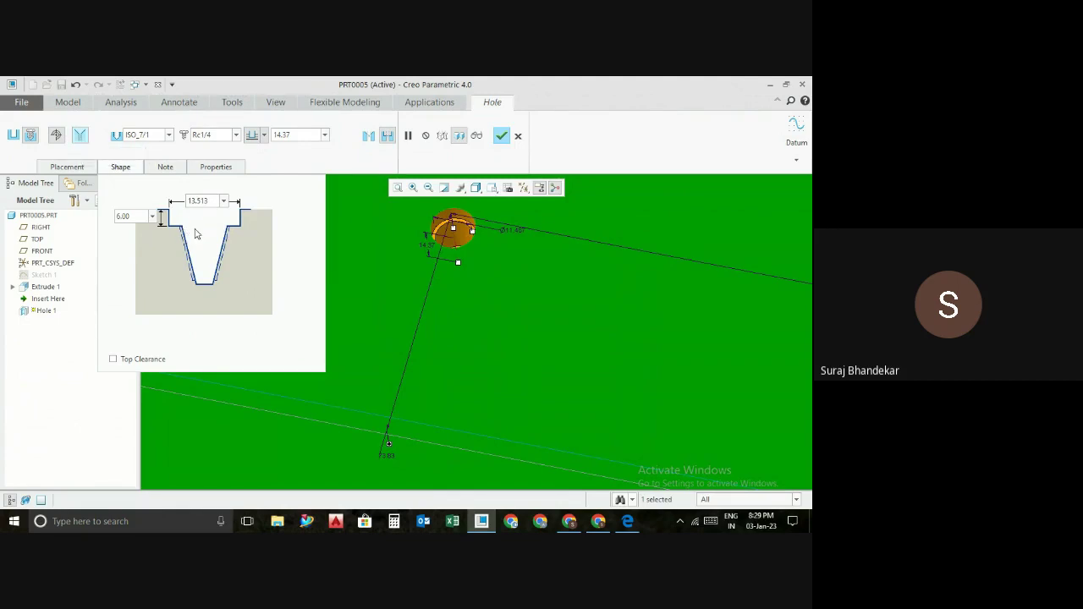
- Switch to a simple 140.00-diameter, 291.90-deep hole on the block's top face and finish it
click(12, 138)
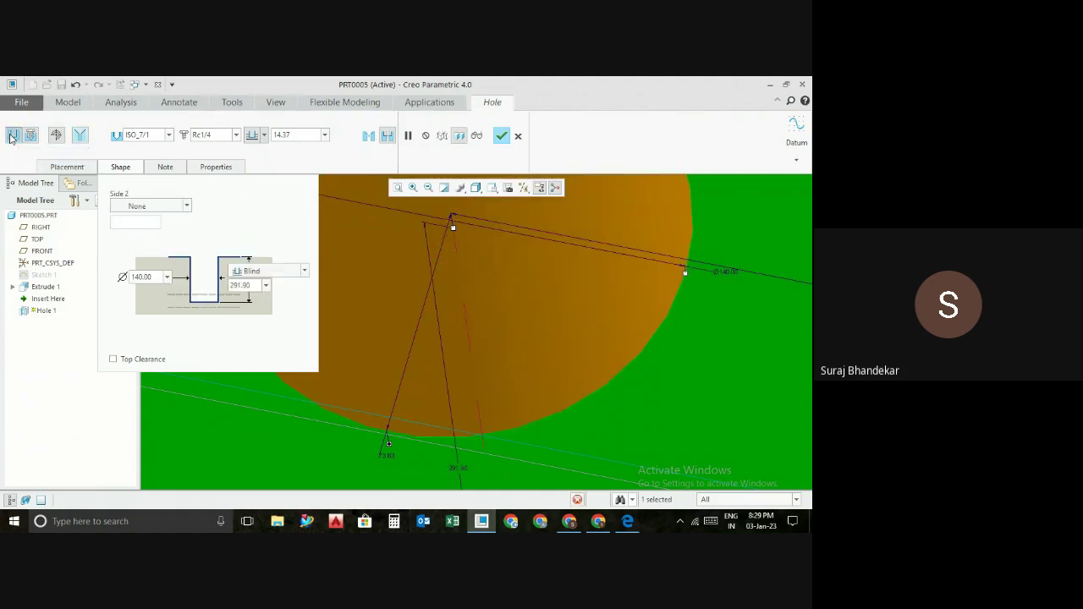
scroll(454, 349, up, 2)
scroll(462, 354, up, 2)
scroll(462, 356, up, 2)
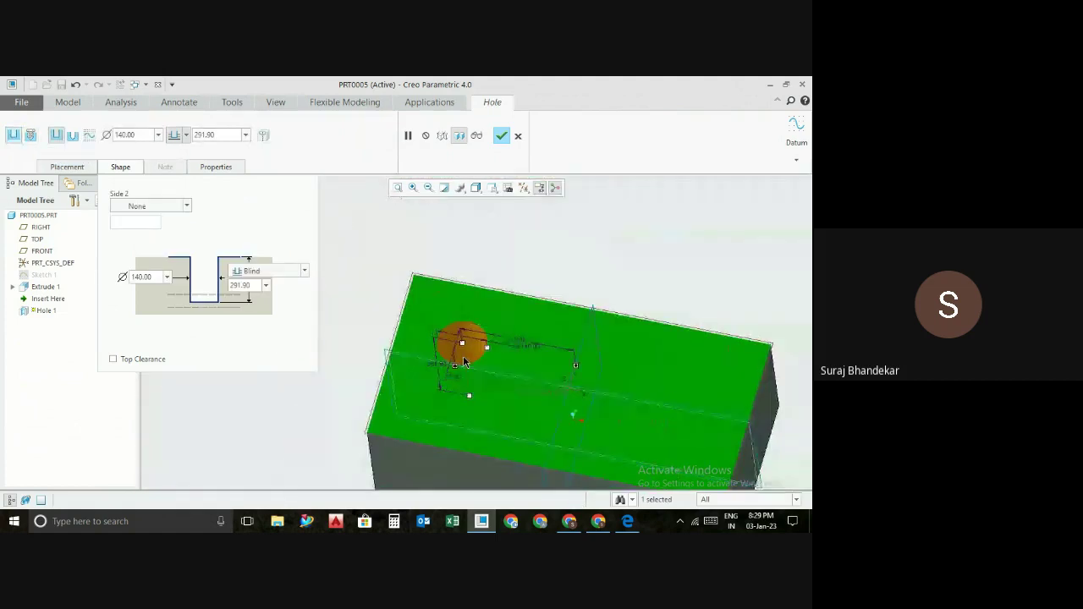
middle_drag(479, 405, 476, 380)
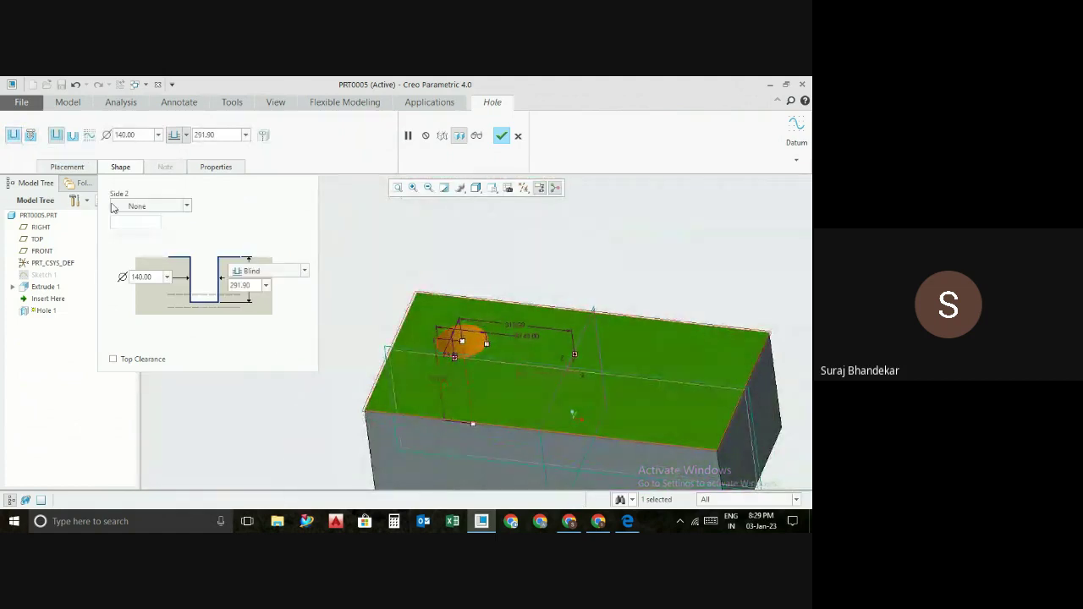
double_click(141, 134)
click(60, 167)
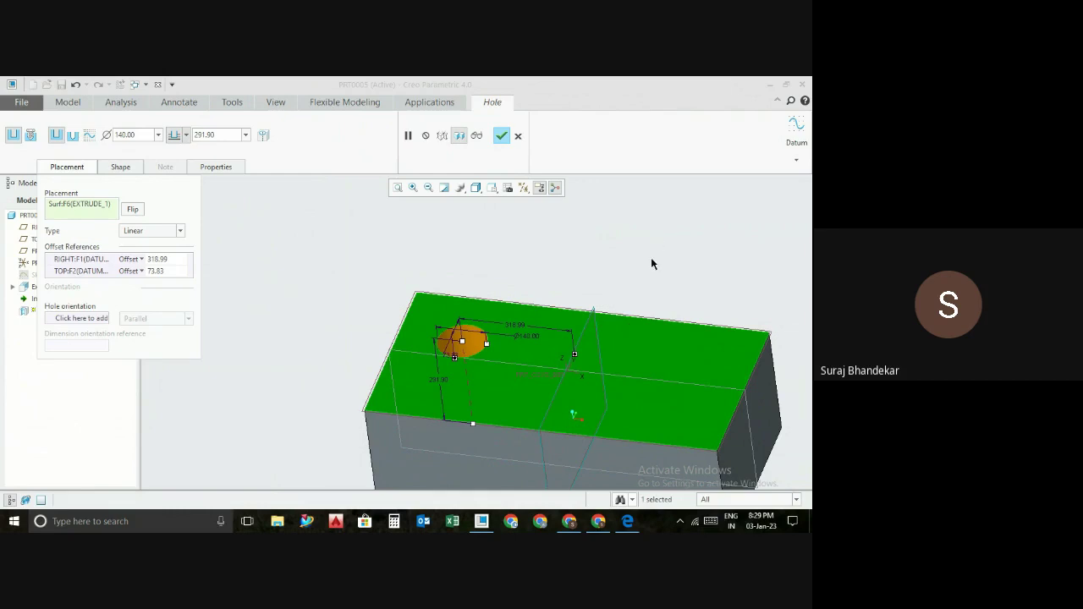
click(502, 136)
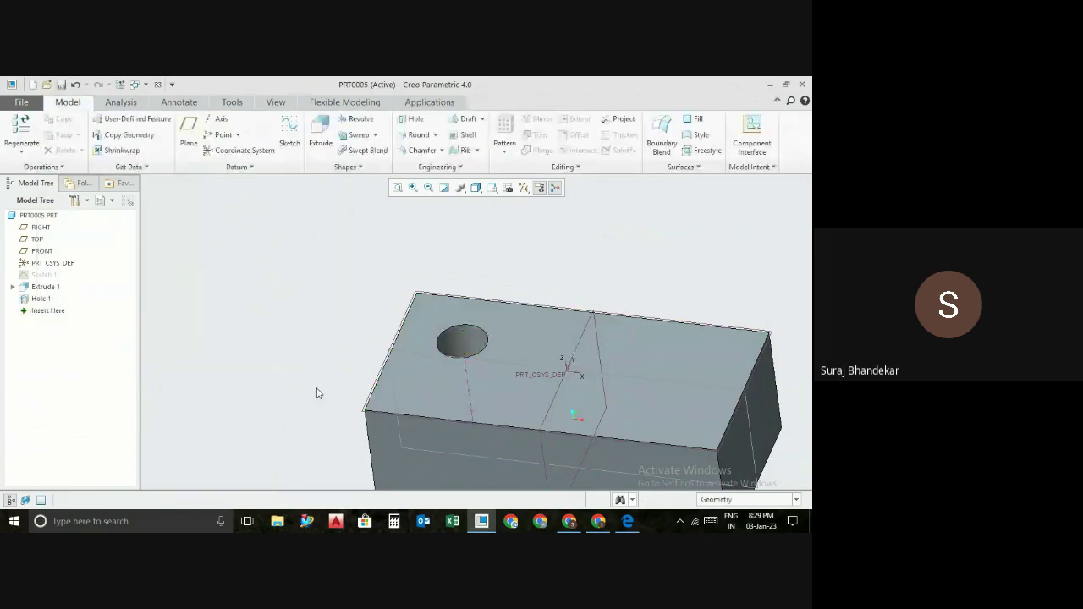
- Start a round on the block and set its radius to 15
mouse_move(314, 392)
middle_down()
mouse_move(288, 375)
mouse_move(305, 394)
mouse_move(314, 389)
middle_up()
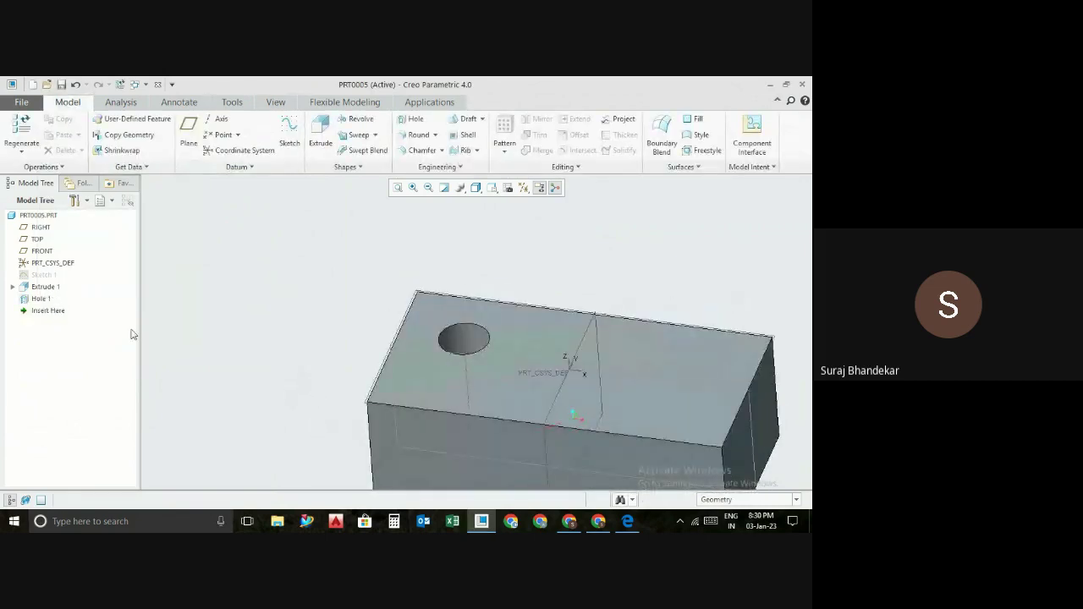
click(418, 134)
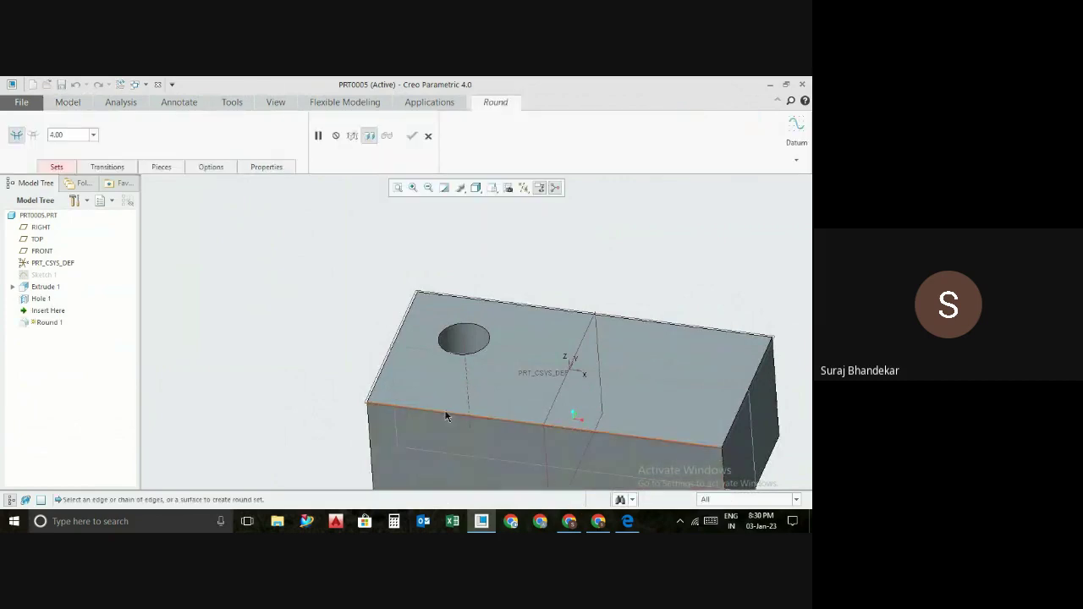
click(437, 480)
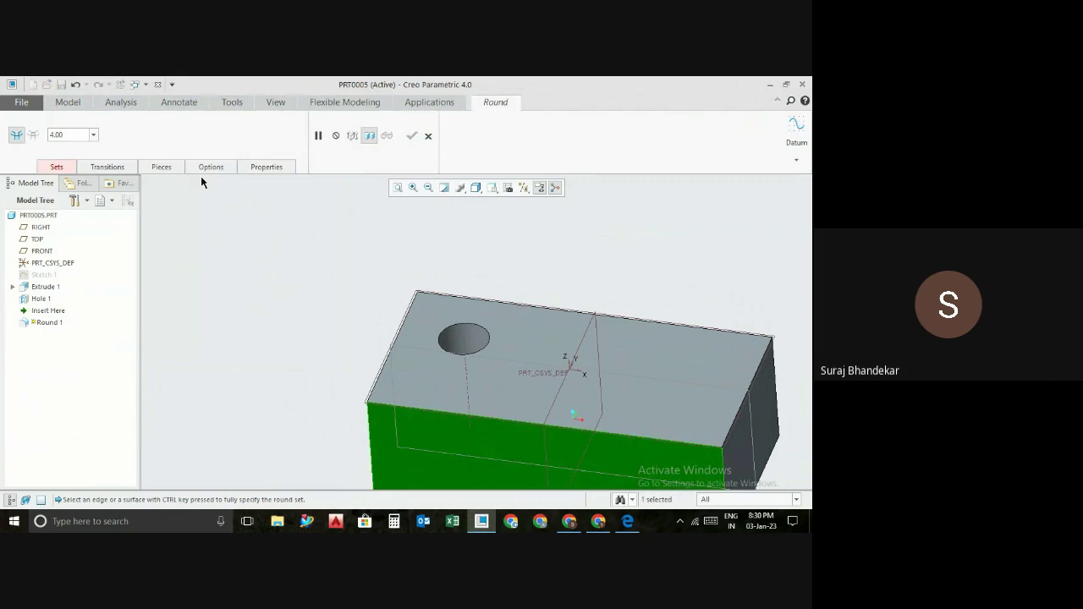
scroll(332, 280, down, 3)
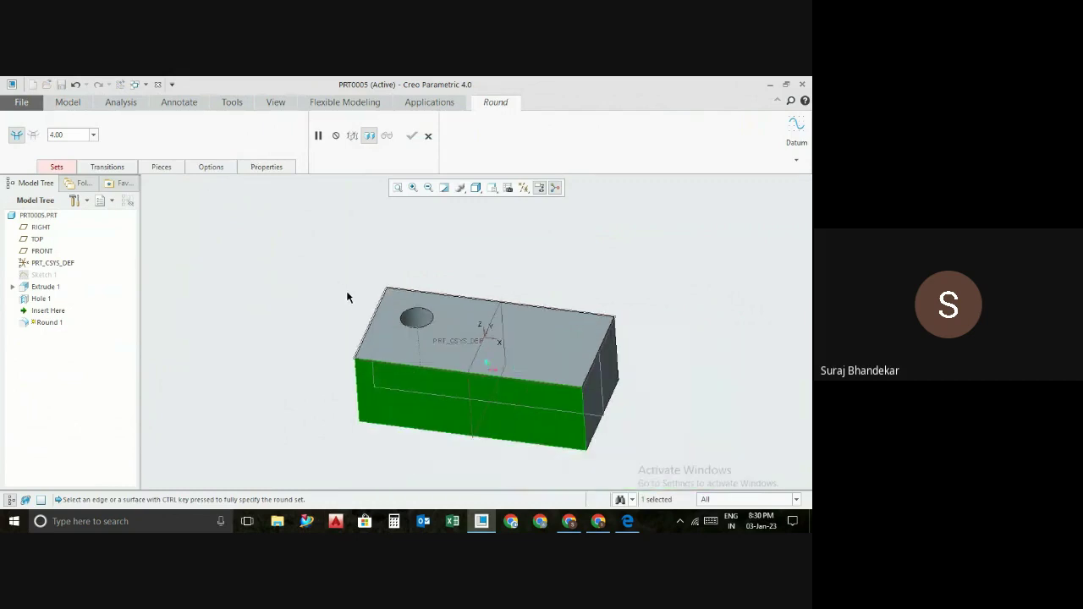
double_click(84, 134)
text(15)
key(Return)
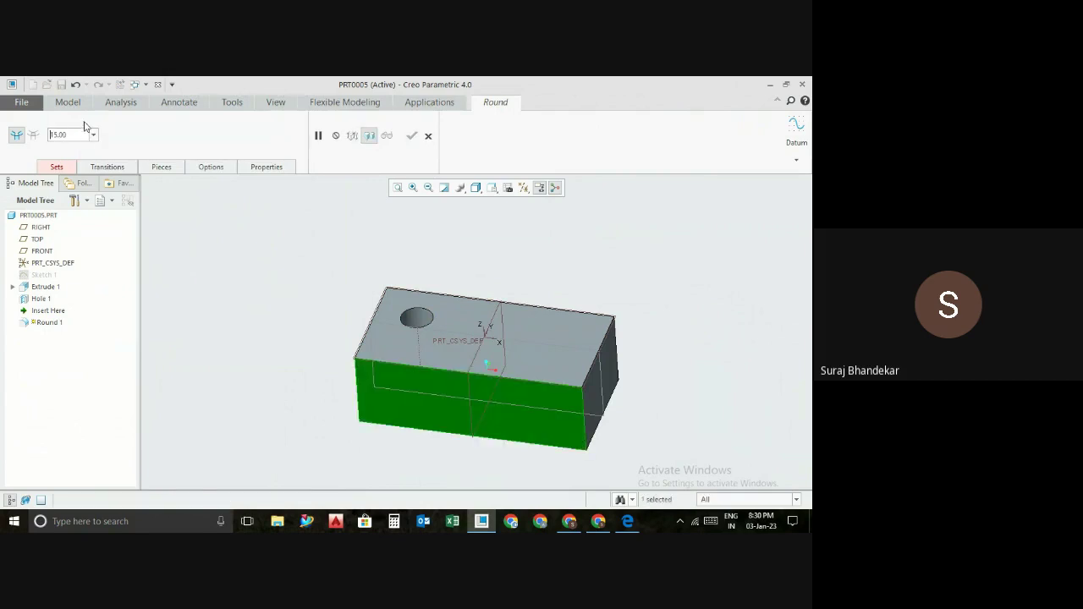
- Apply the round to the front top edge, enlarge it to about 88.70, and commit it
click(471, 374)
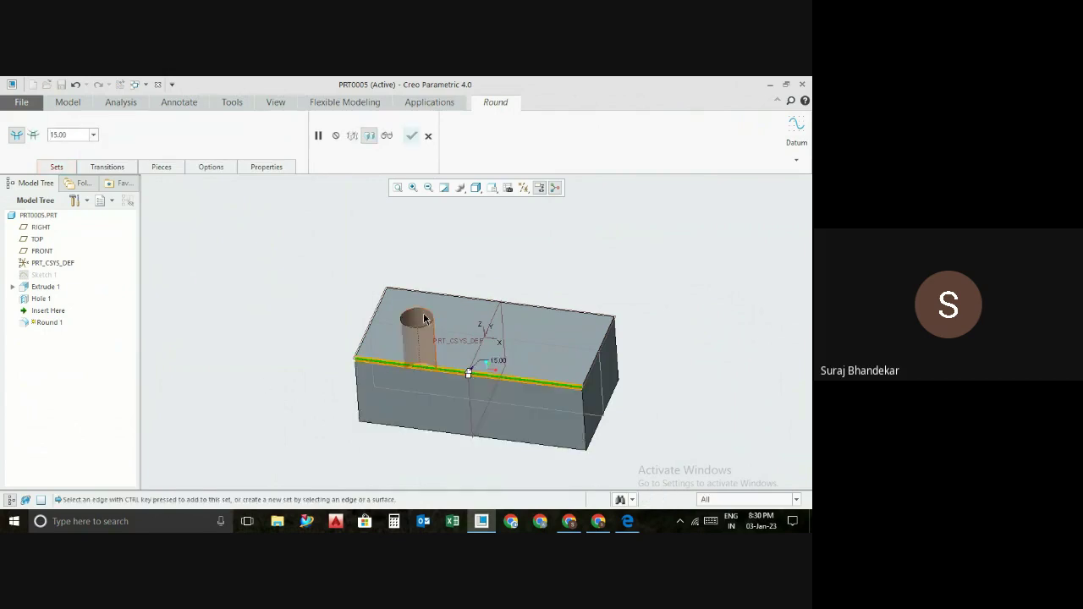
scroll(470, 375, up, 2)
scroll(469, 368, up, 3)
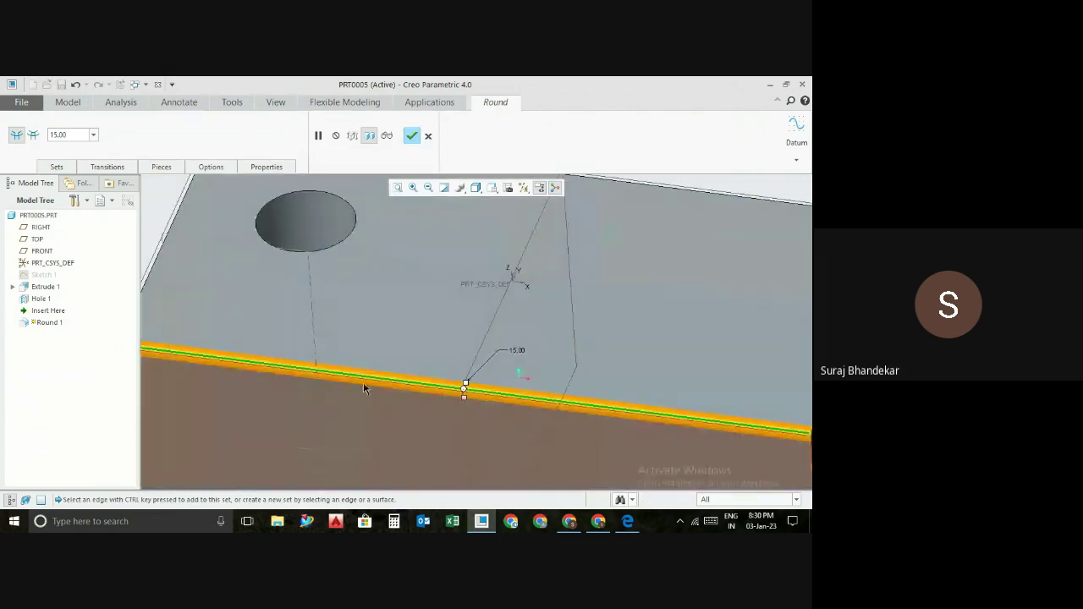
scroll(364, 382, down, 2)
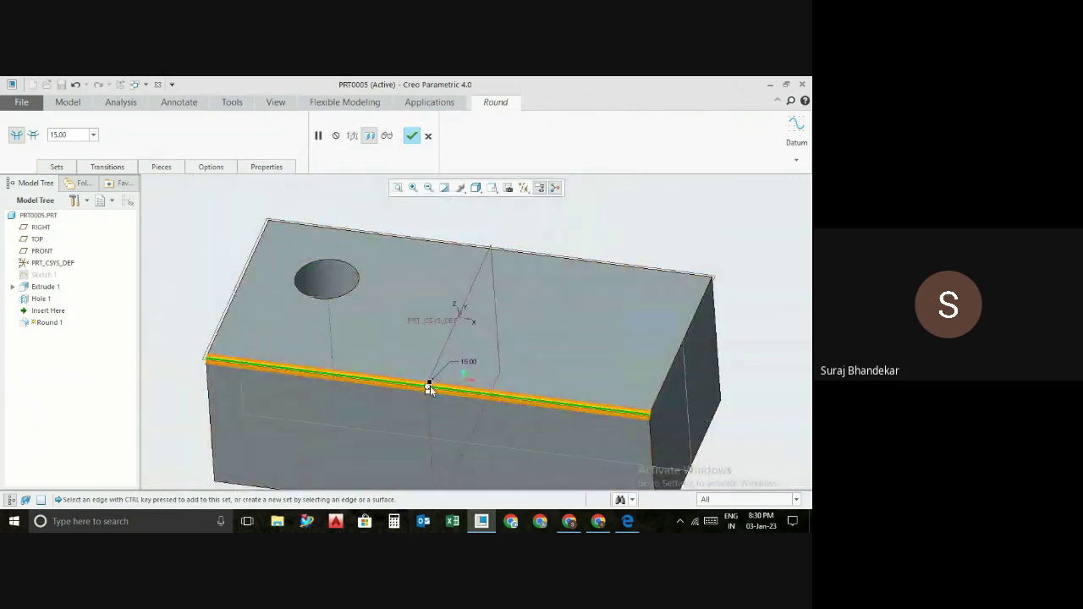
scroll(427, 387, up, 3)
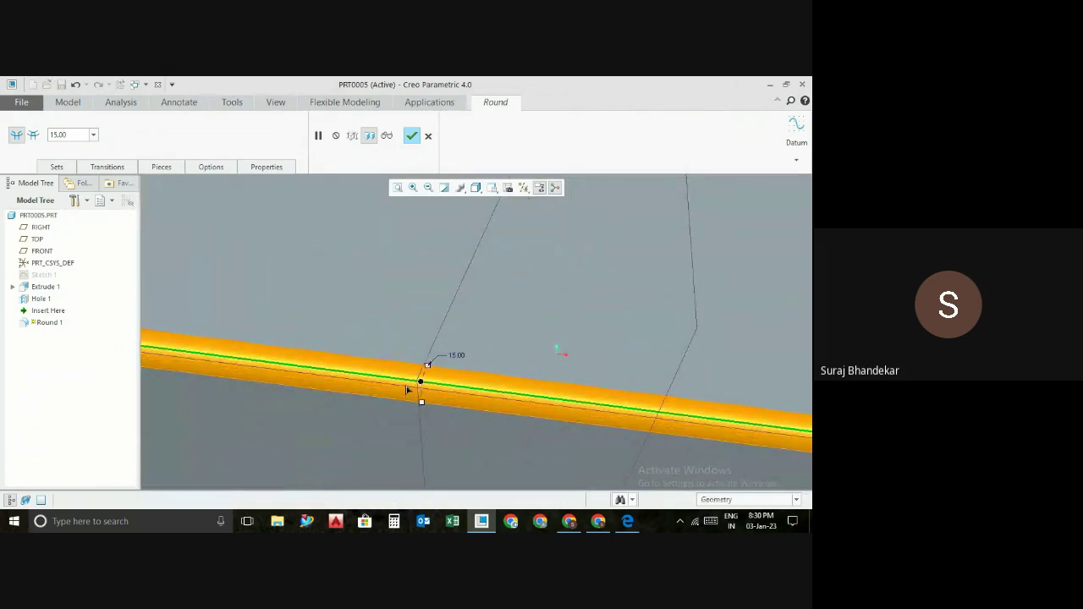
drag(428, 366, 464, 292)
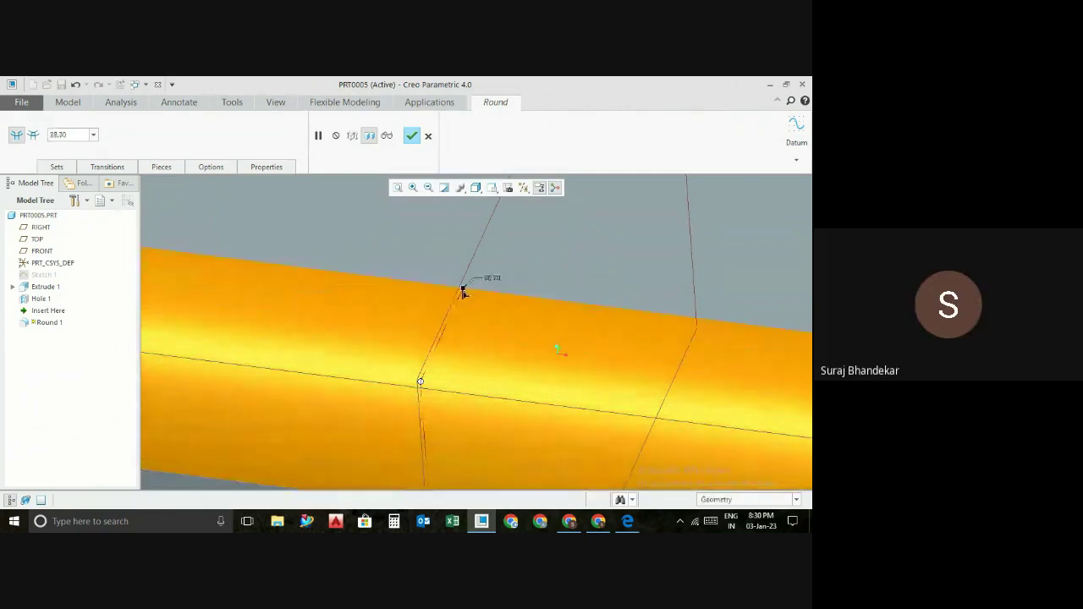
scroll(402, 416, down, 3)
scroll(401, 415, down, 3)
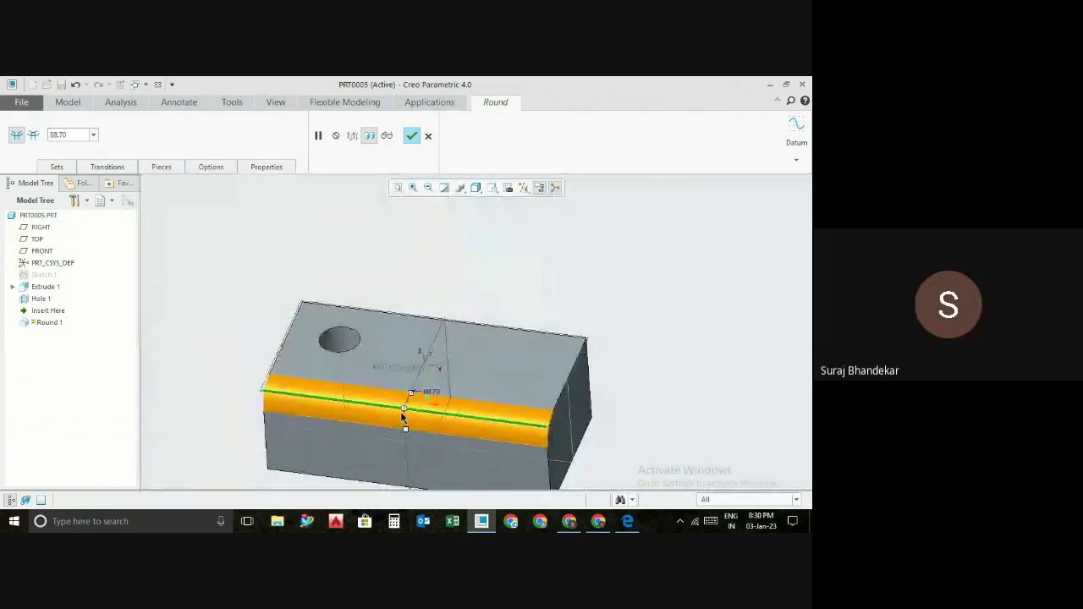
click(411, 135)
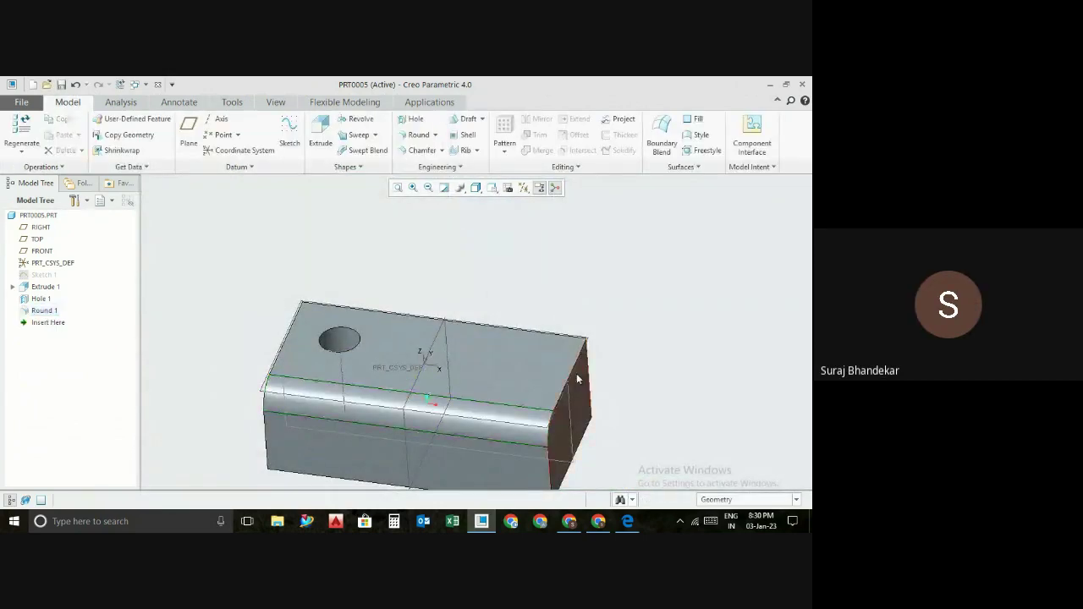
mouse_move(576, 373)
middle_down()
mouse_move(551, 372)
mouse_move(588, 293)
middle_up()
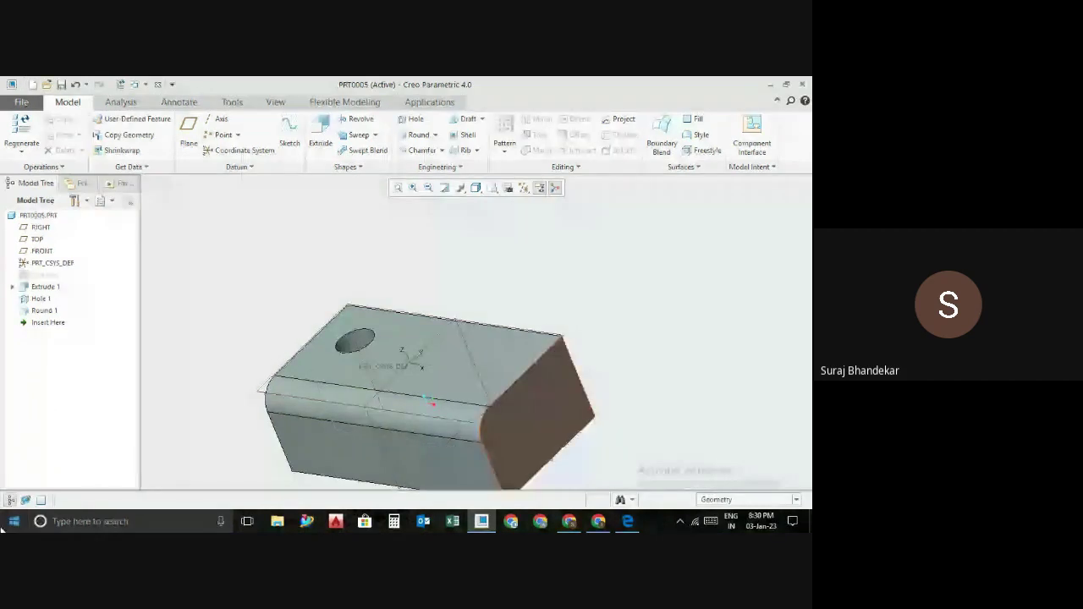
click(442, 153)
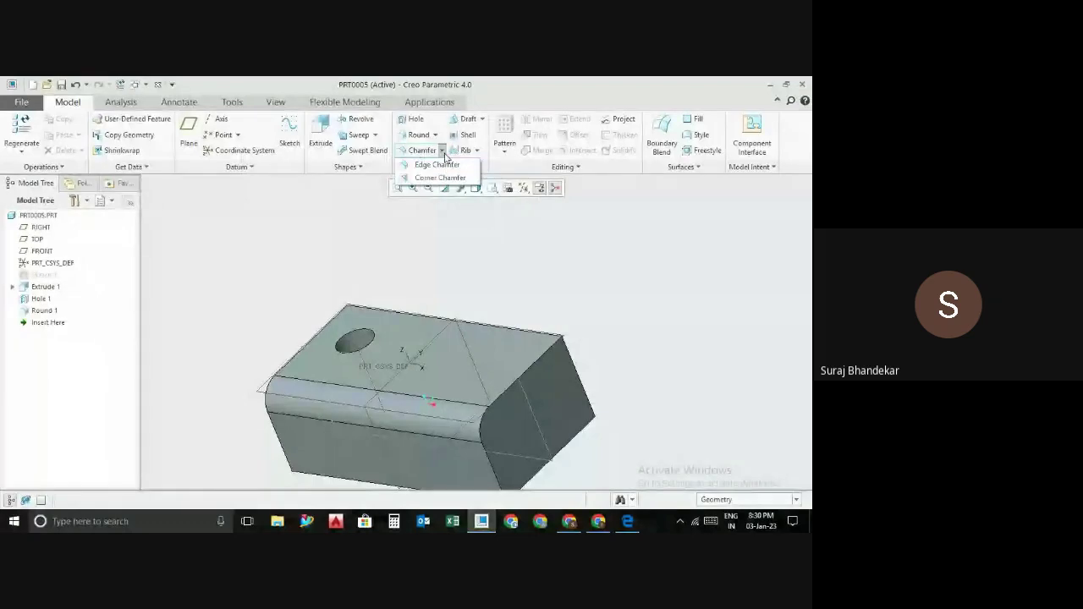
- Preview a D x D edge chamfer of 30.00 on the block's top end edge
click(437, 164)
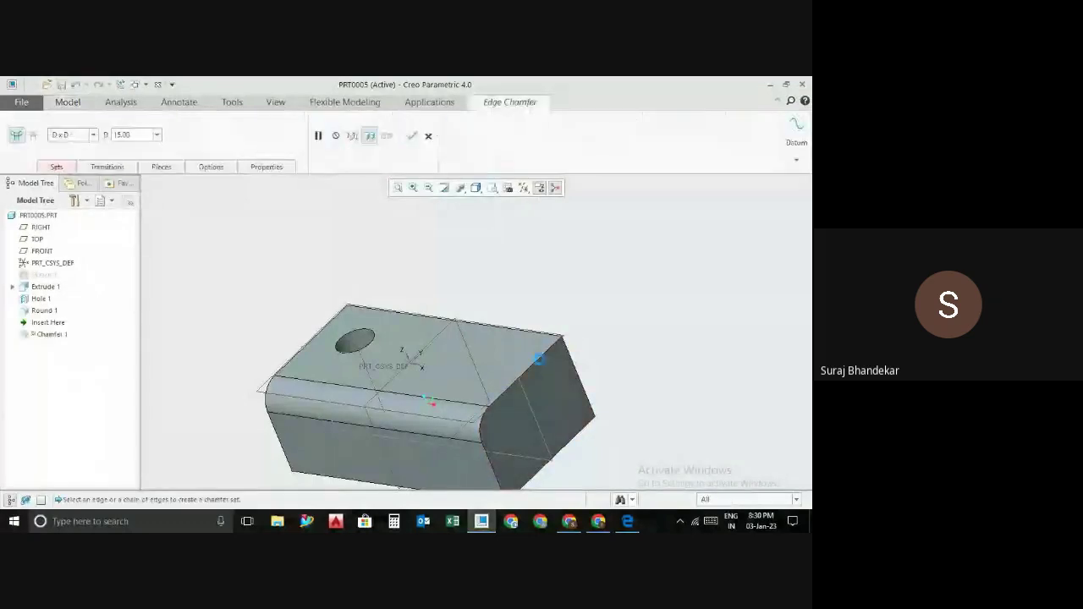
click(538, 360)
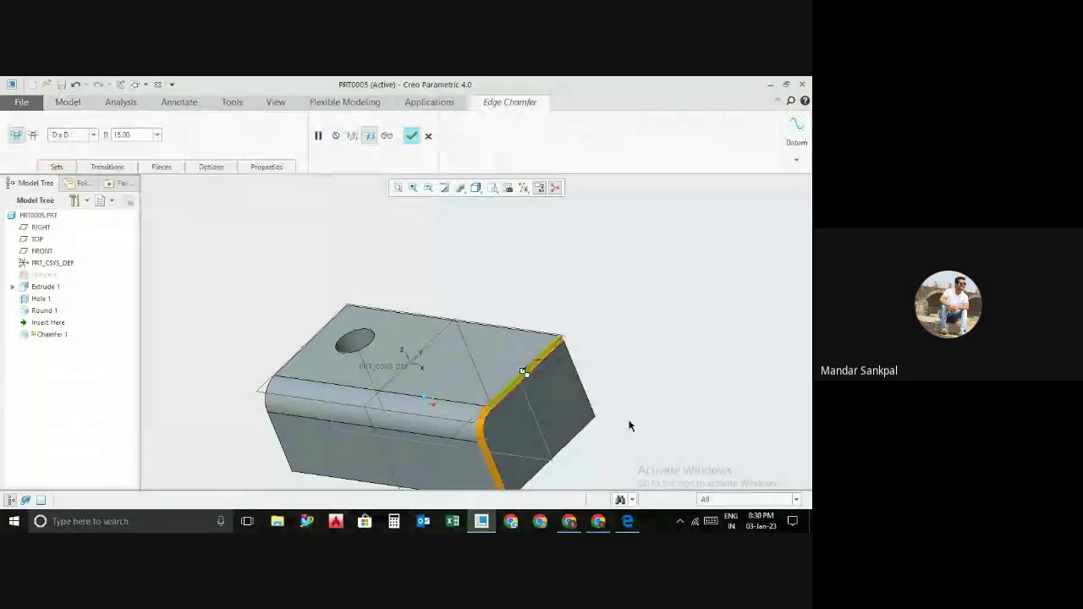
scroll(520, 338, down, 2)
mouse_move(519, 338)
shift+middle_down()
mouse_move(624, 322)
mouse_move(583, 474)
mouse_move(645, 453)
mouse_move(605, 419)
shift+middle_up()
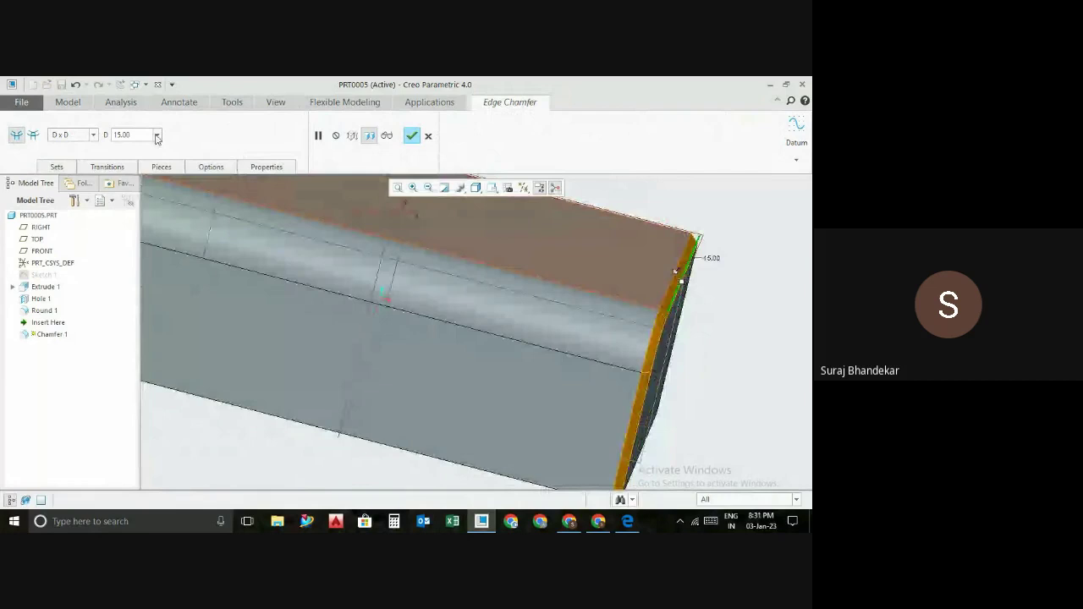
click(157, 136)
click(127, 150)
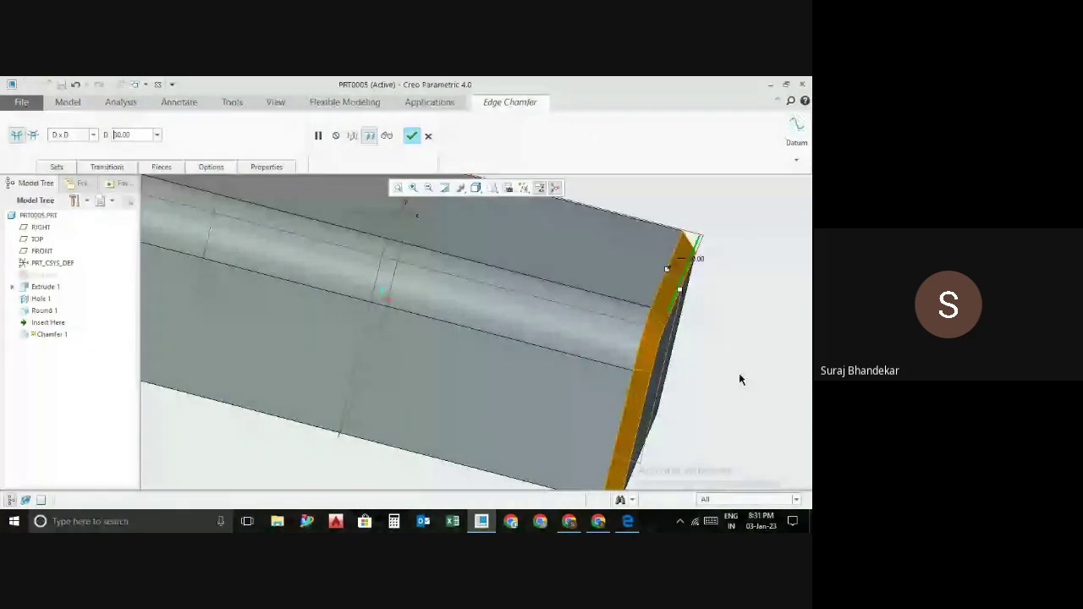
scroll(740, 380, up, 3)
mouse_move(693, 373)
middle_down()
mouse_move(657, 366)
mouse_move(682, 386)
middle_up()
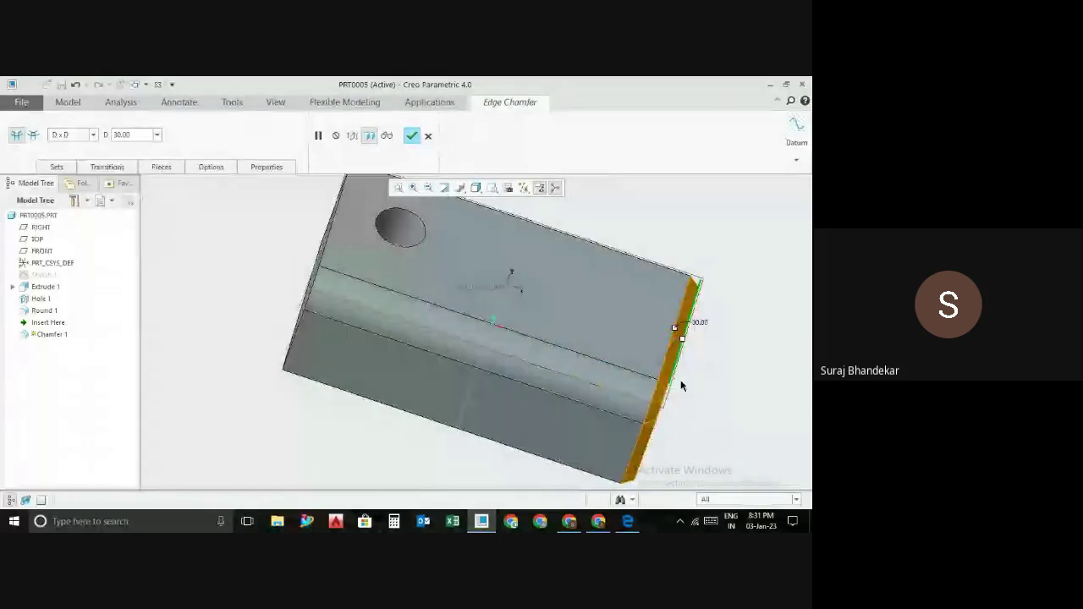
- Check Drawing-7 in the reference Edge PDF, then return to the model
key(alt+Tab)
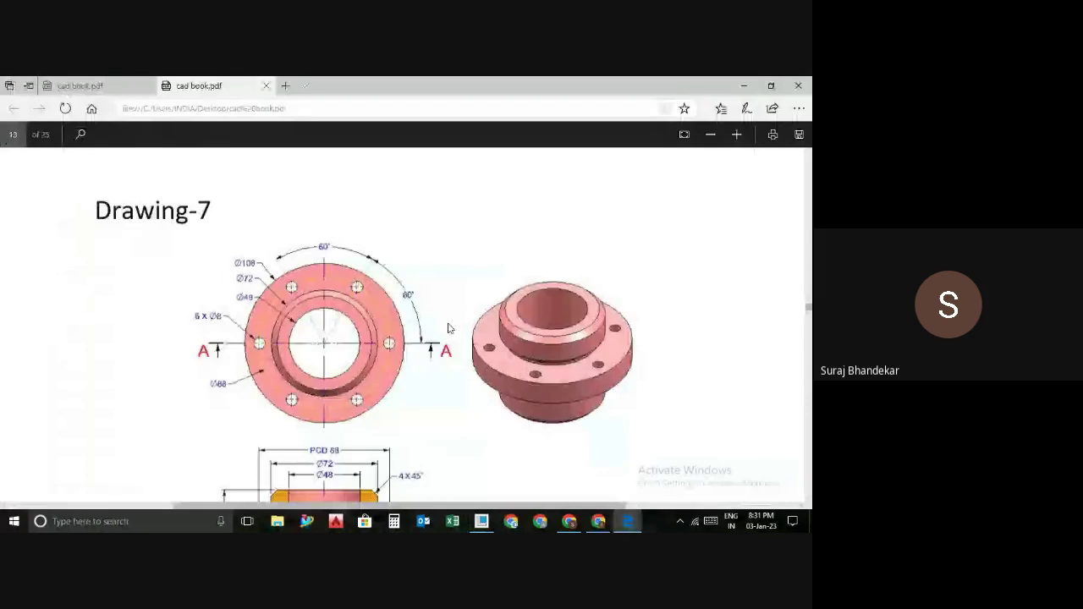
scroll(449, 328, down, 2)
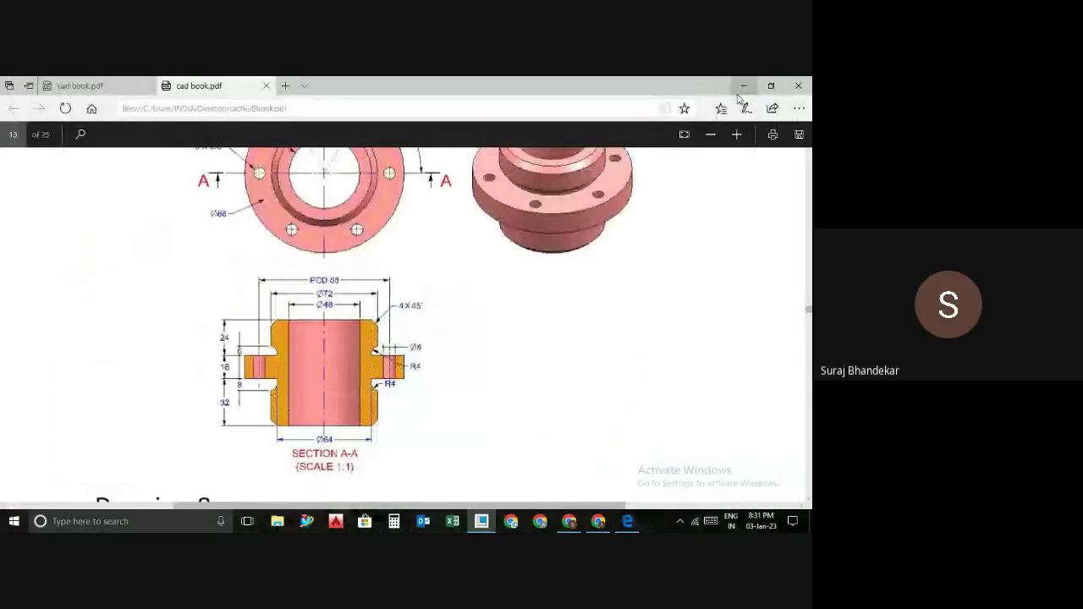
key(alt+Tab)
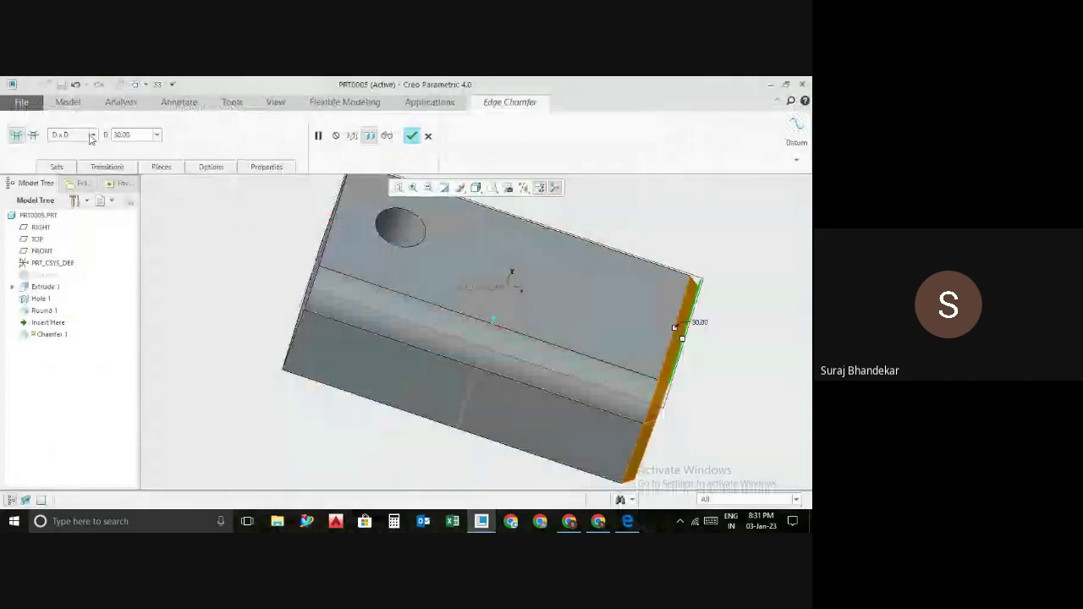
- Switch the chamfer to the 45 x D scheme with a 4.00 distance
click(93, 135)
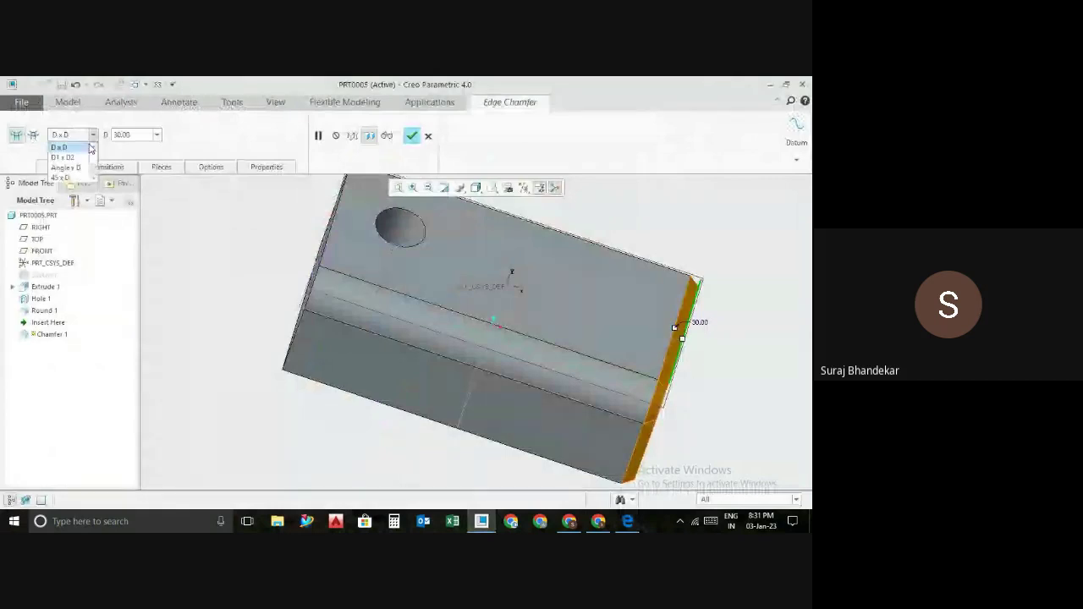
click(60, 177)
double_click(134, 134)
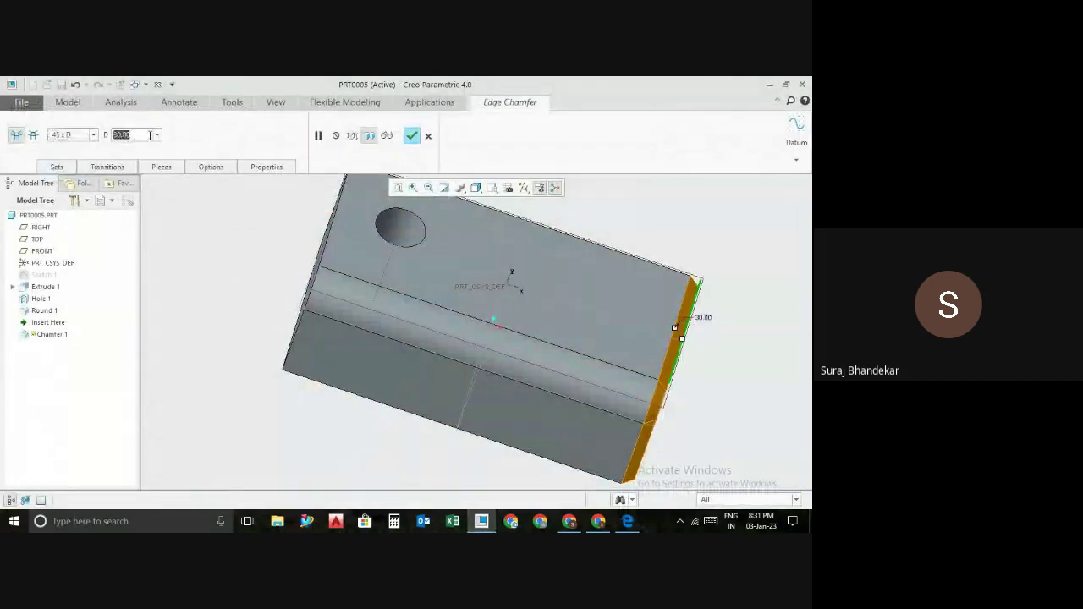
text(4)
key(Return)
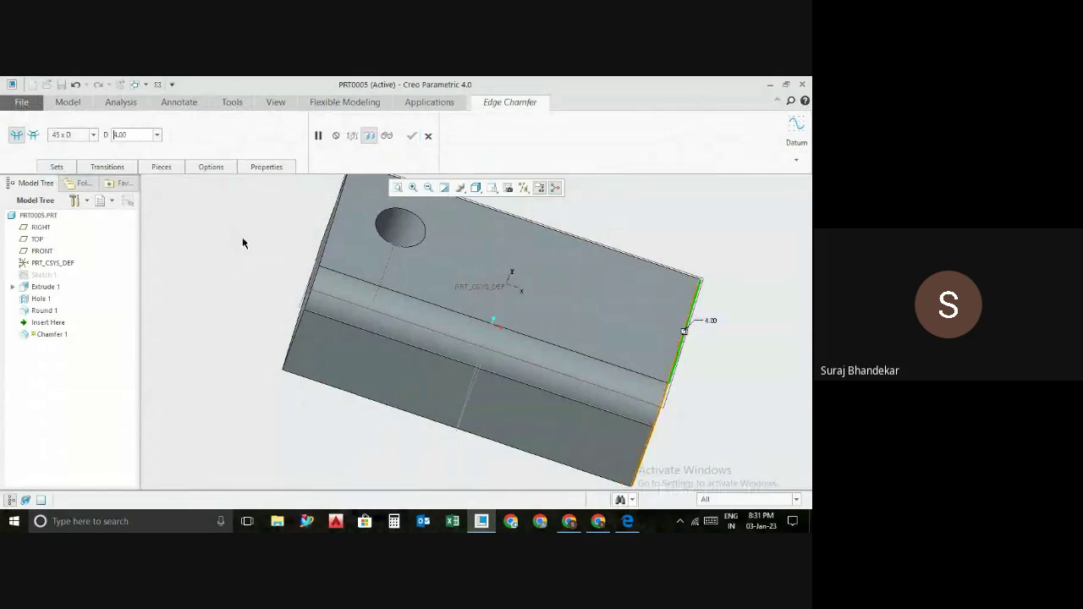
middle_drag(708, 382, 653, 338)
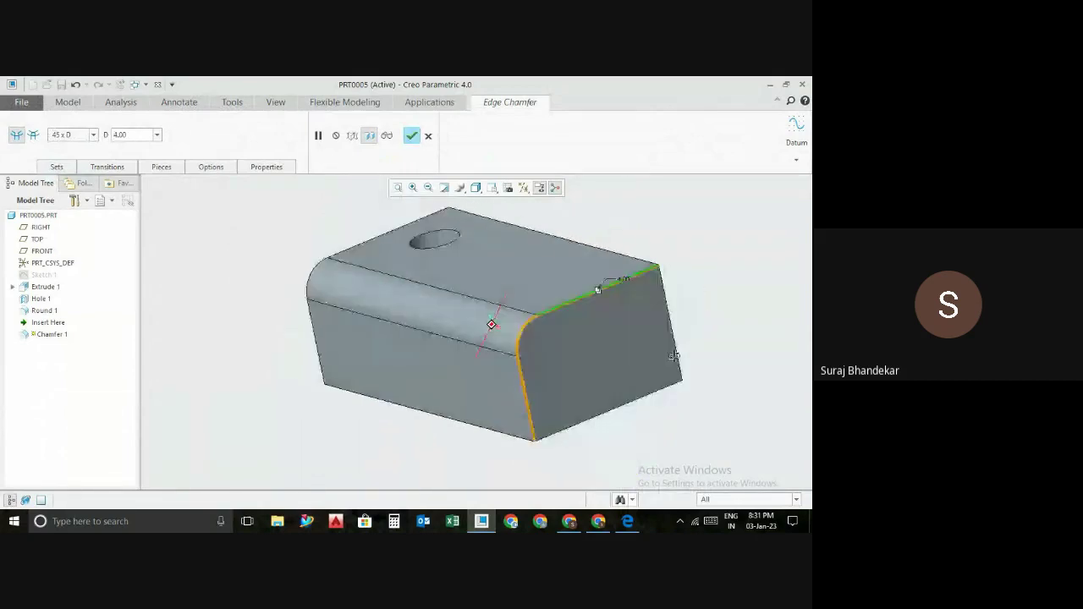
scroll(584, 275, up, 3)
scroll(584, 276, up, 2)
scroll(606, 317, up, 3)
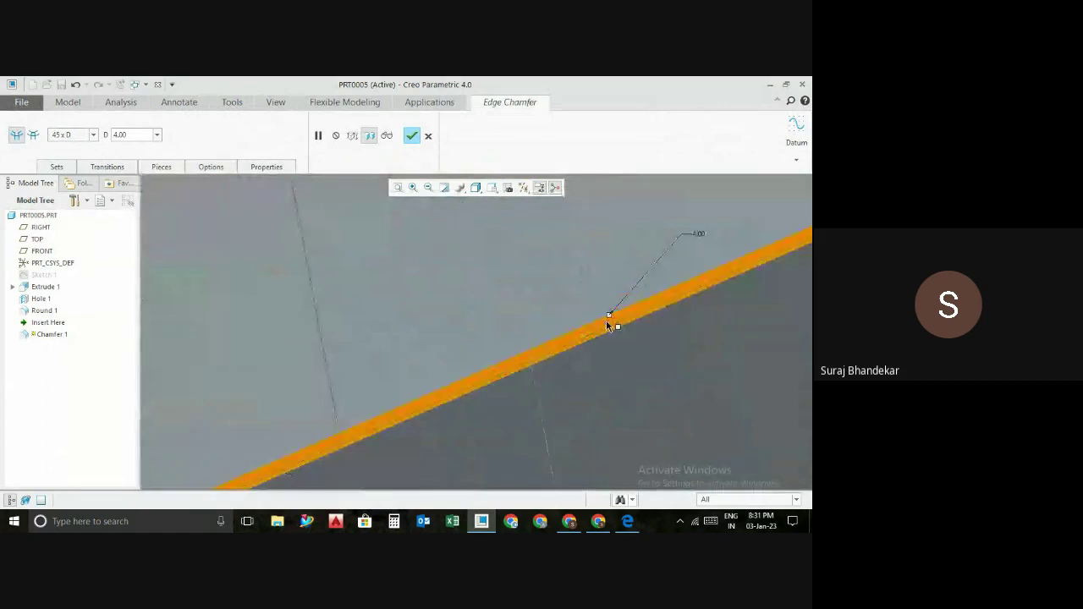
scroll(618, 296, up, 2)
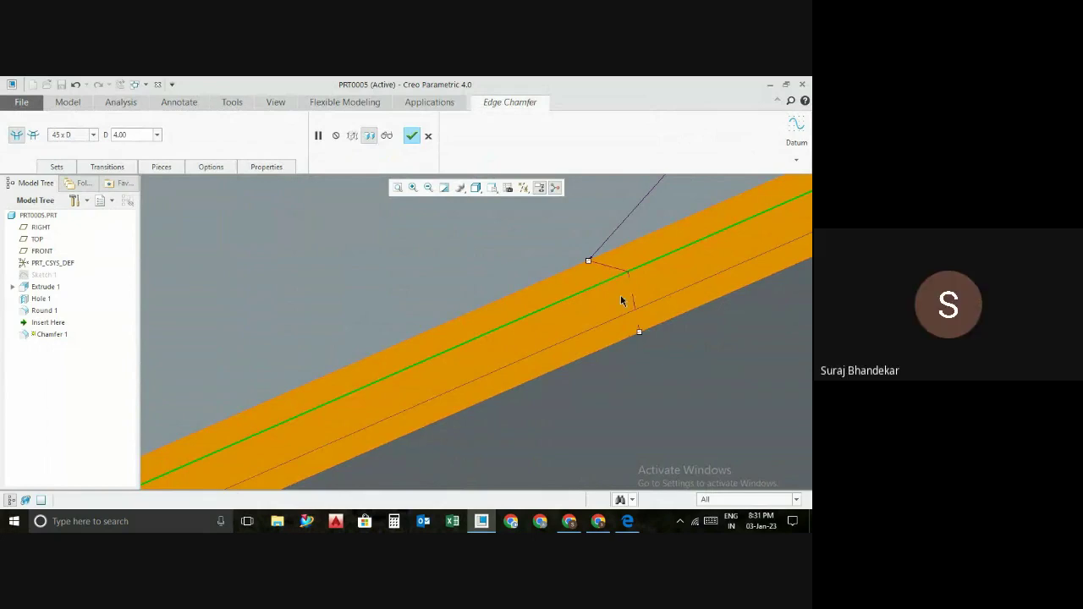
scroll(625, 296, down, 3)
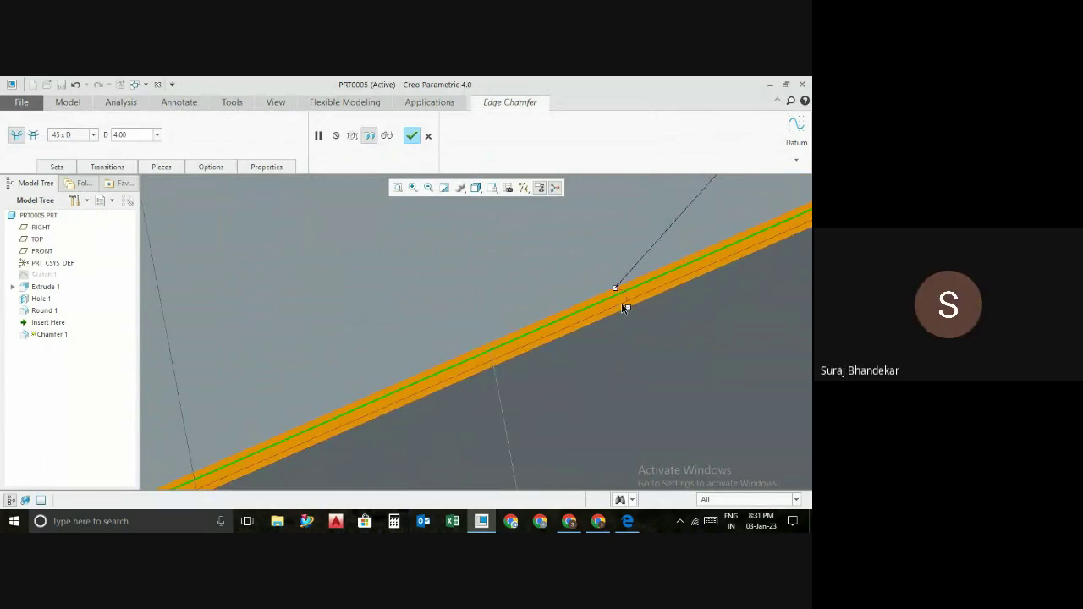
scroll(624, 305, down, 2)
scroll(623, 302, down, 3)
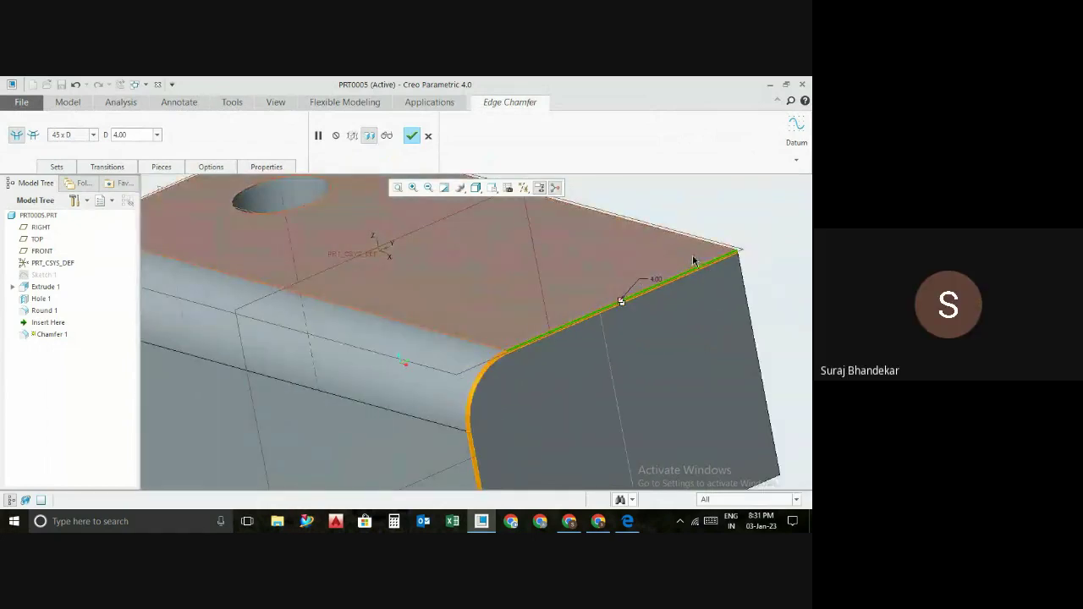
scroll(694, 359, down, 1)
scroll(698, 355, down, 2)
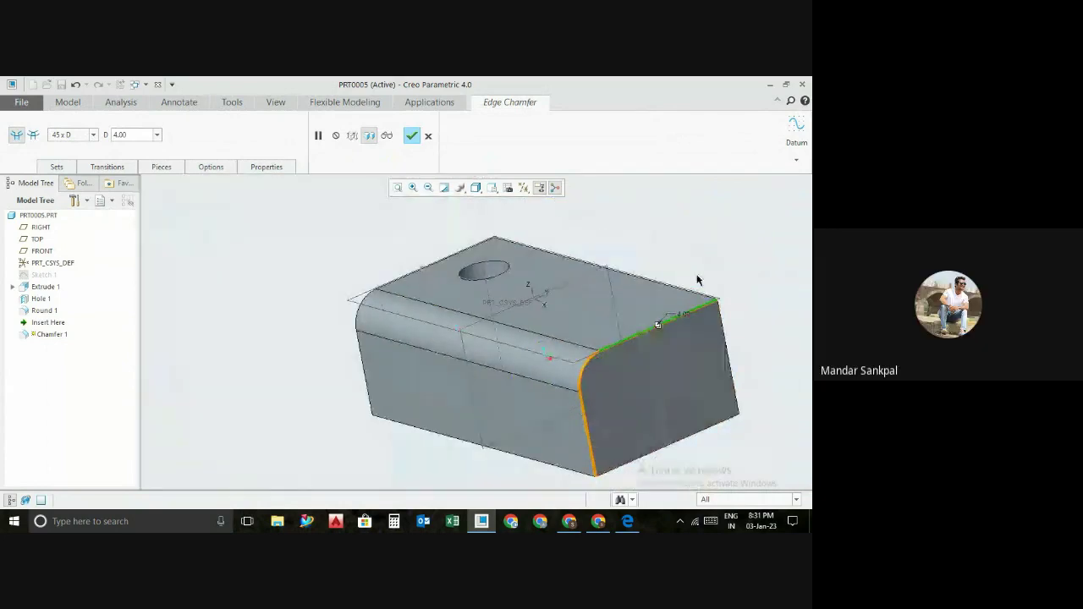
- Move the chamfer to the back top edge, widen it to 50.00, and finish it
click(596, 265)
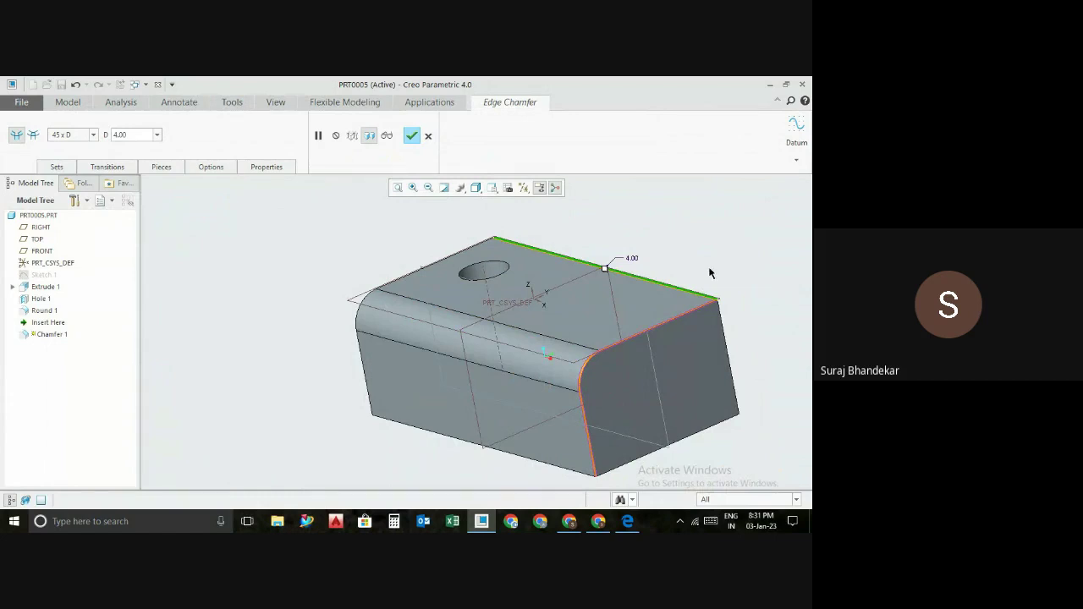
middle_drag(694, 278, 593, 339)
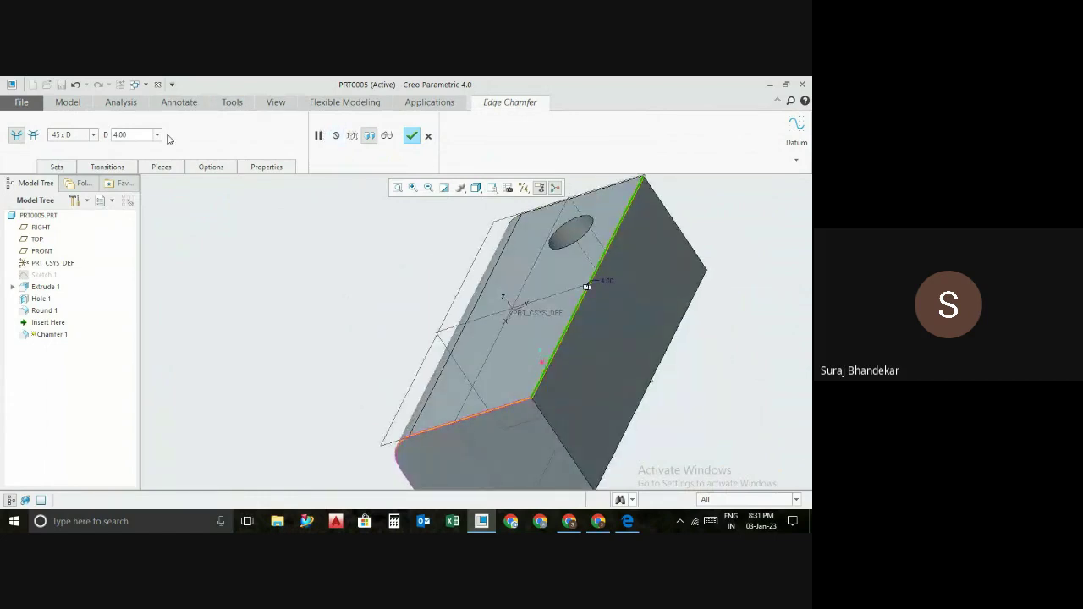
double_click(135, 136)
text(50)
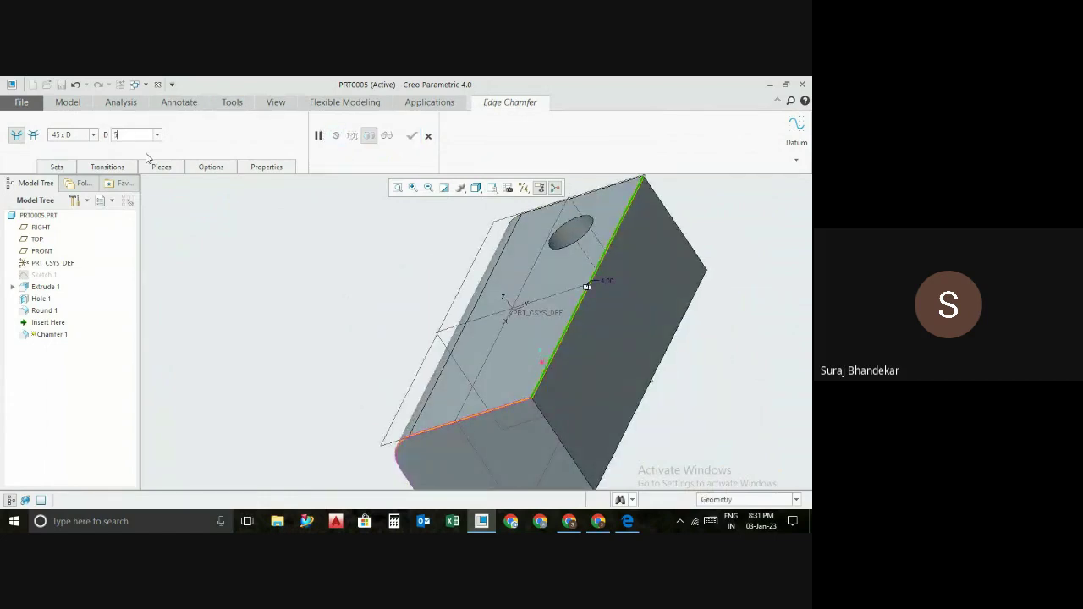
key(Return)
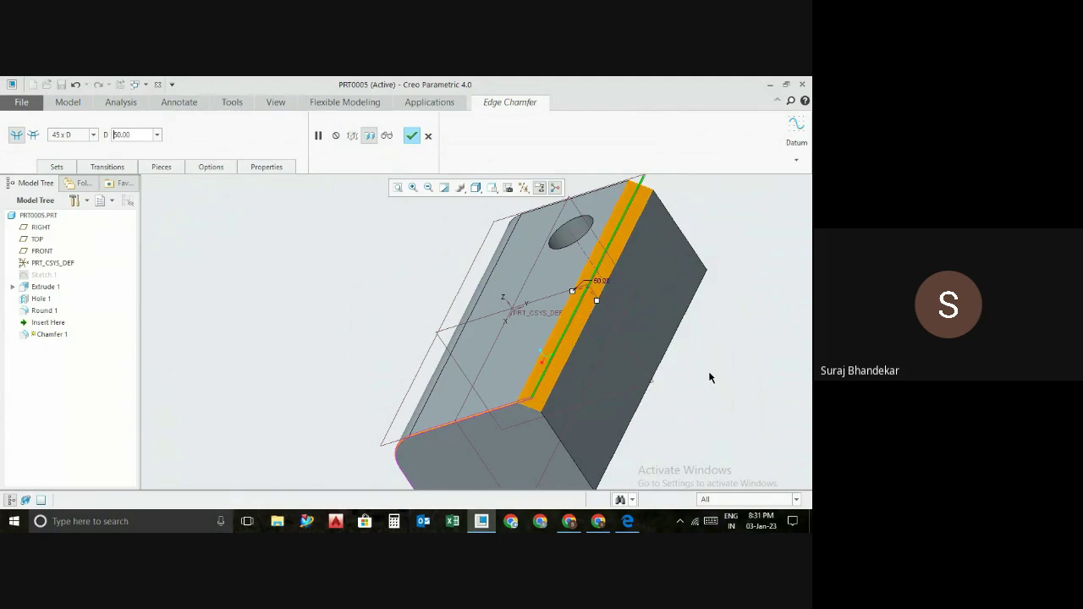
middle_drag(717, 370, 737, 346)
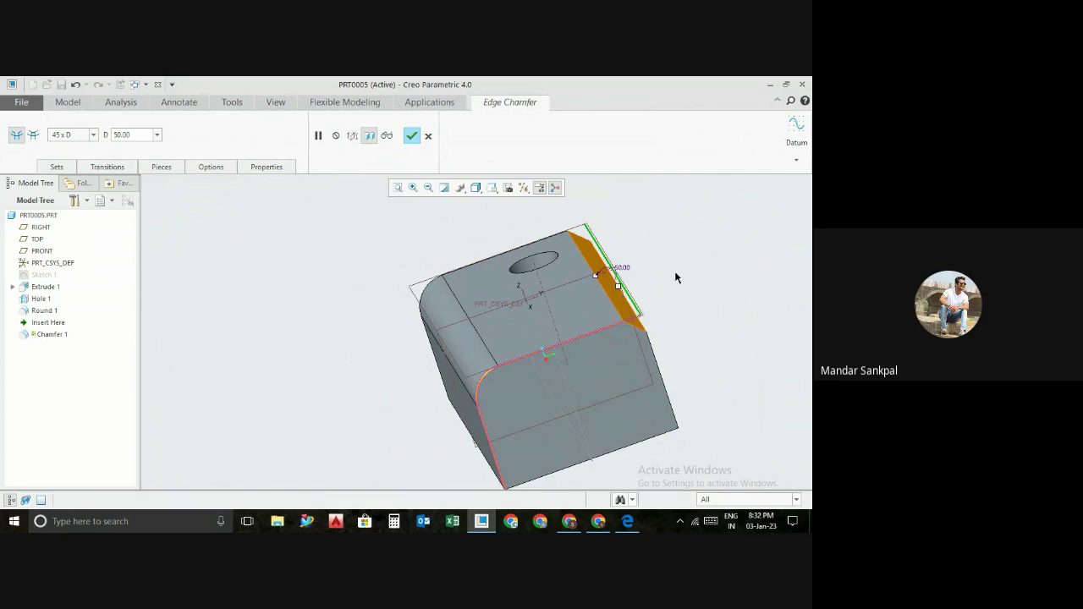
click(95, 135)
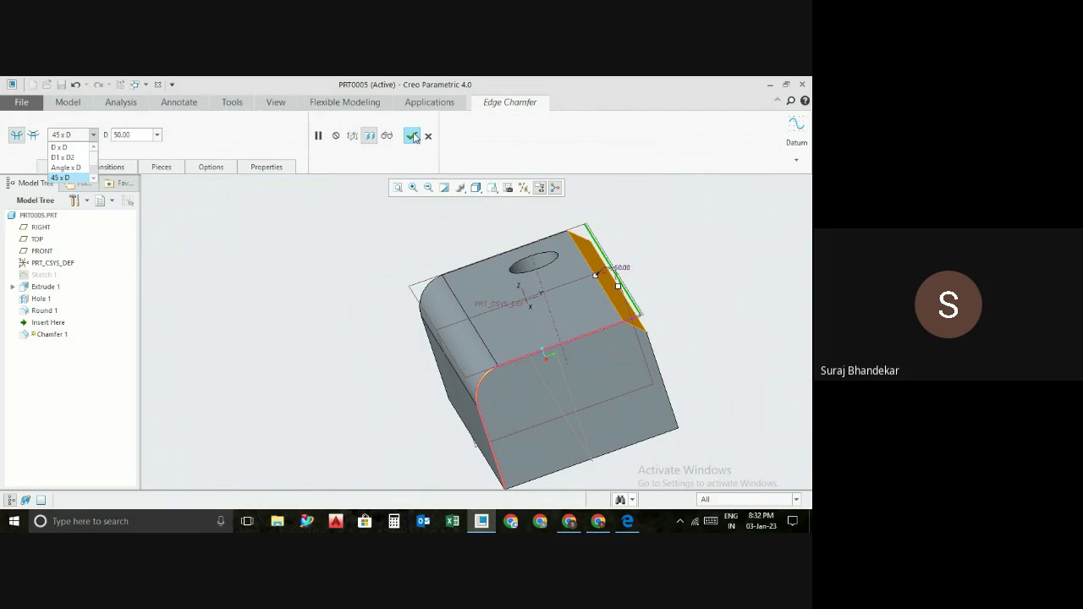
click(414, 138)
click(414, 138)
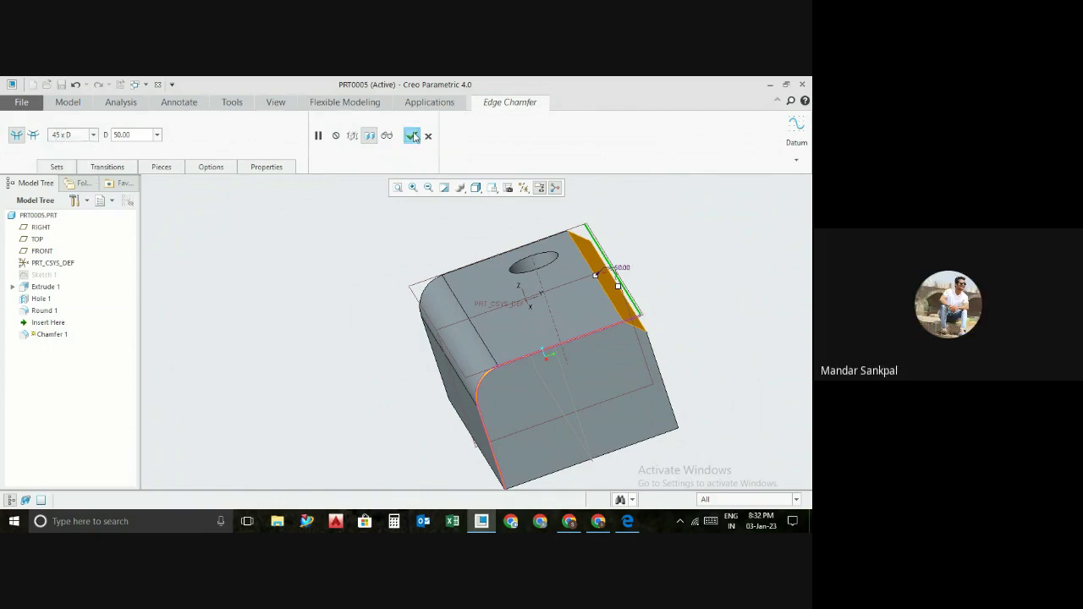
click(749, 294)
mouse_move(713, 326)
middle_down()
mouse_move(678, 302)
mouse_move(727, 332)
mouse_move(703, 370)
mouse_move(686, 452)
mouse_move(734, 381)
mouse_move(774, 358)
mouse_move(766, 331)
middle_up()
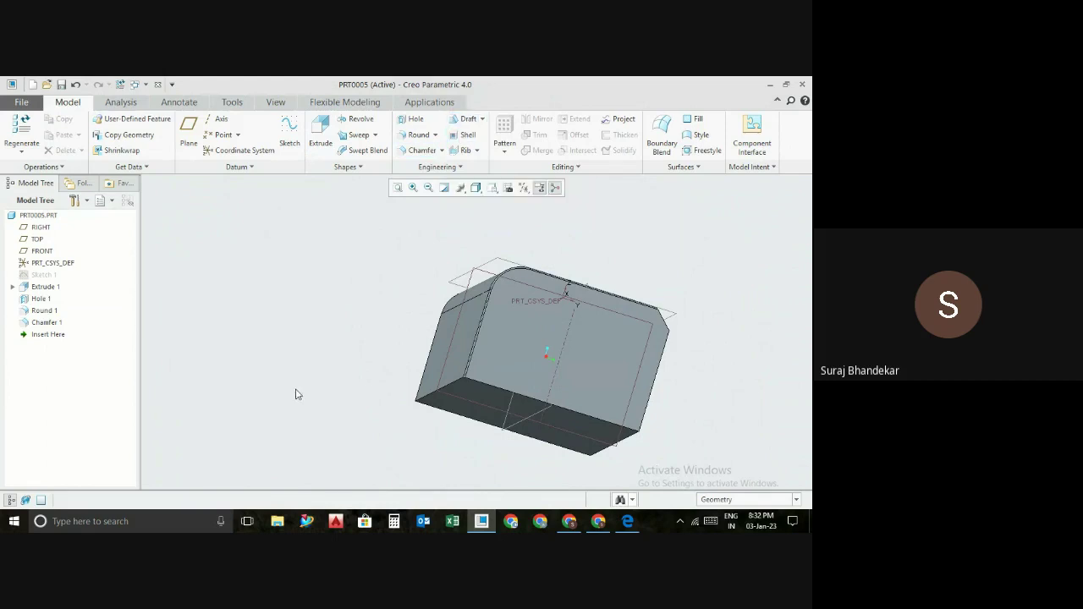
- Delete the Chamfer 1 feature from the Model Tree
click(47, 323)
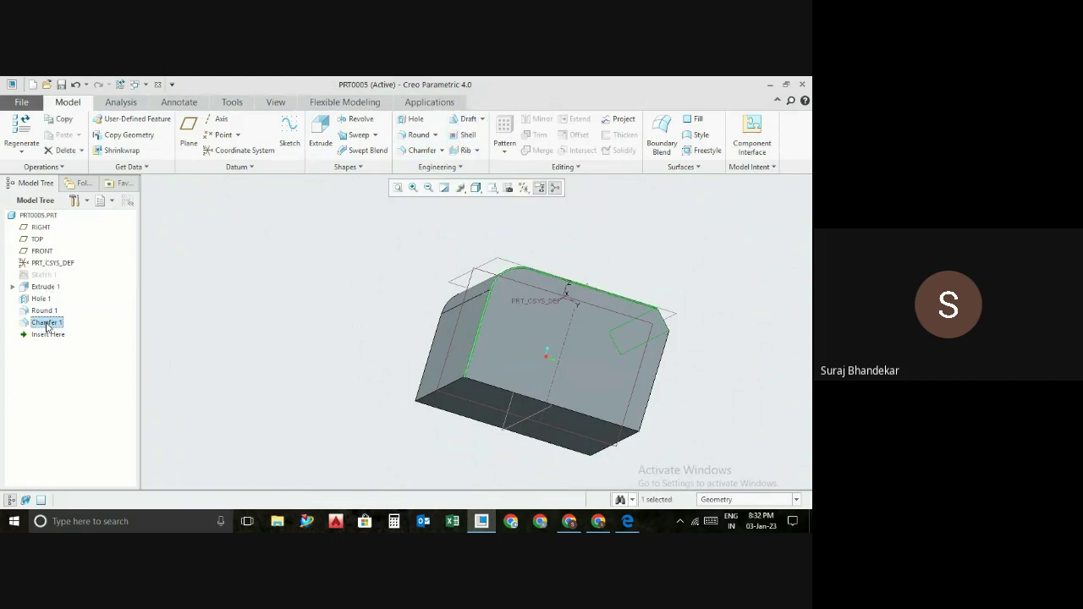
right_click(48, 323)
click(72, 384)
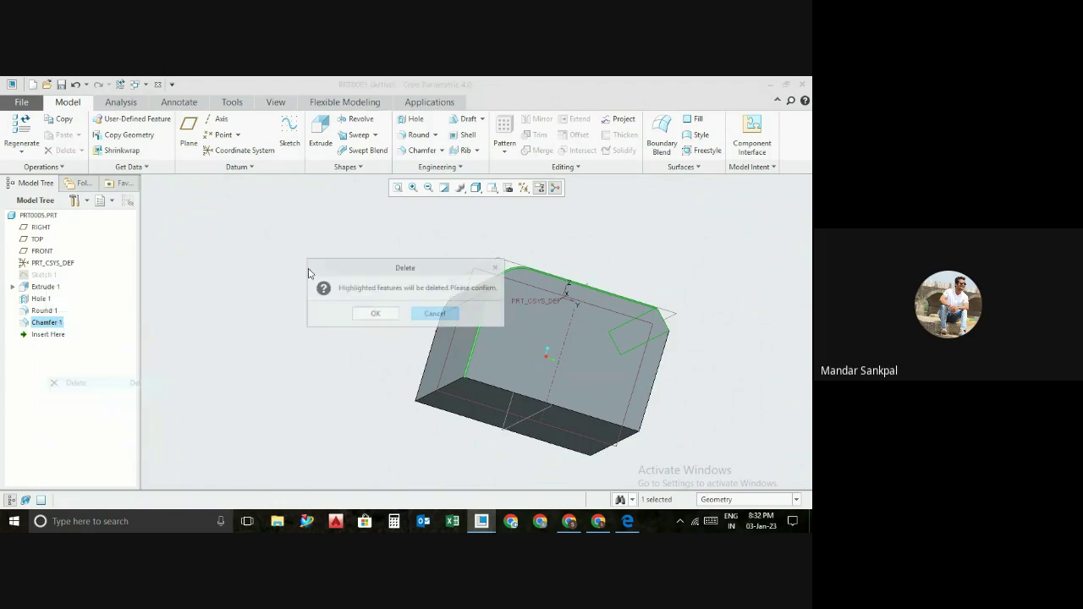
click(370, 317)
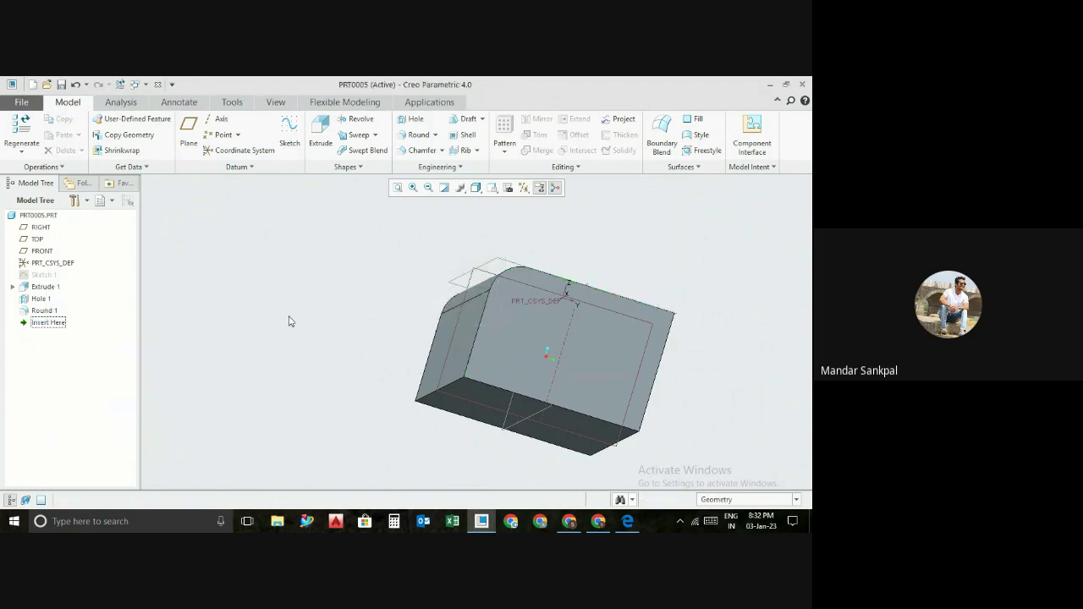
- Delete the Round 1 feature so only the block and its hole remain
right_click(35, 313)
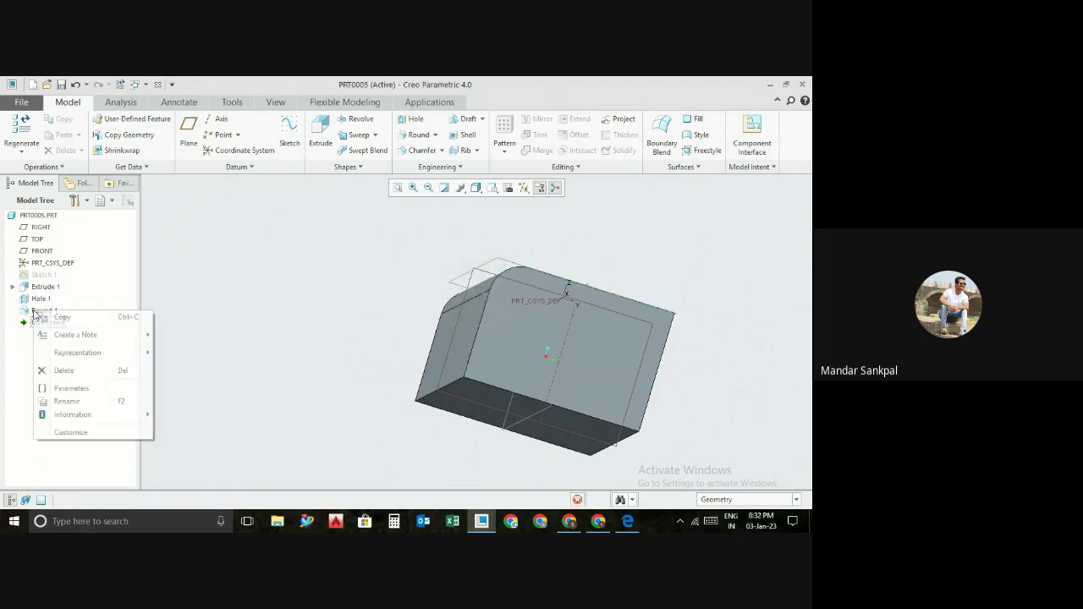
click(64, 371)
click(377, 322)
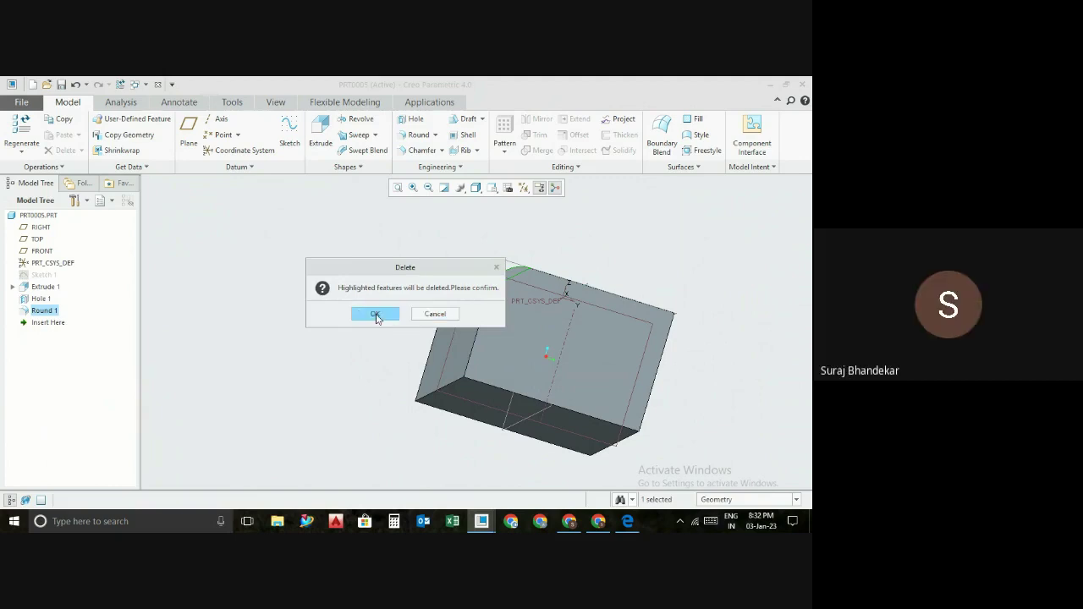
click(477, 188)
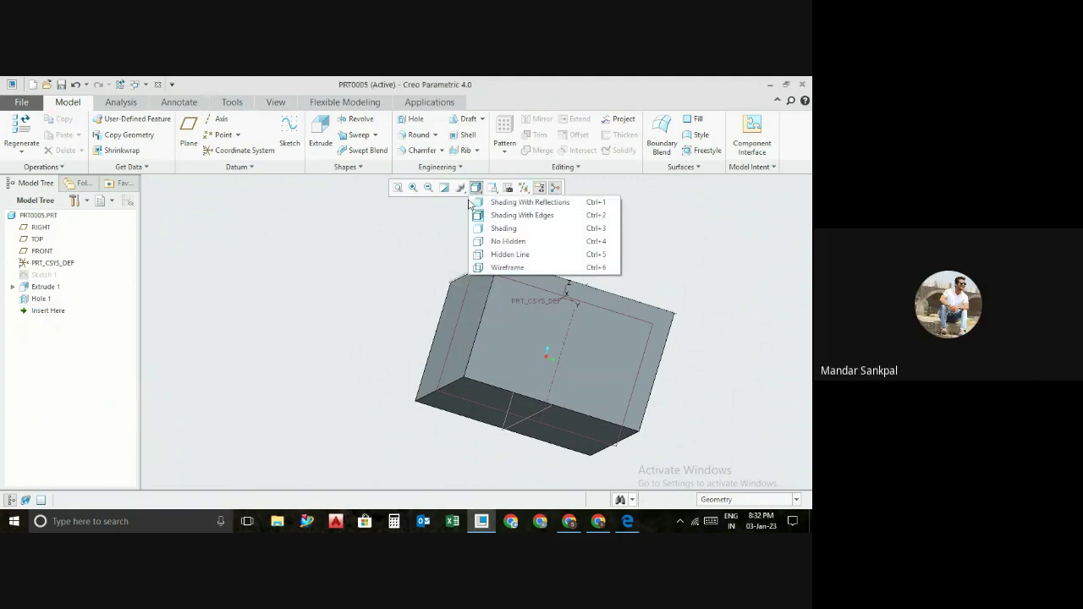
mouse_move(759, 307)
middle_down()
mouse_move(713, 315)
mouse_move(693, 355)
mouse_move(664, 327)
middle_up()
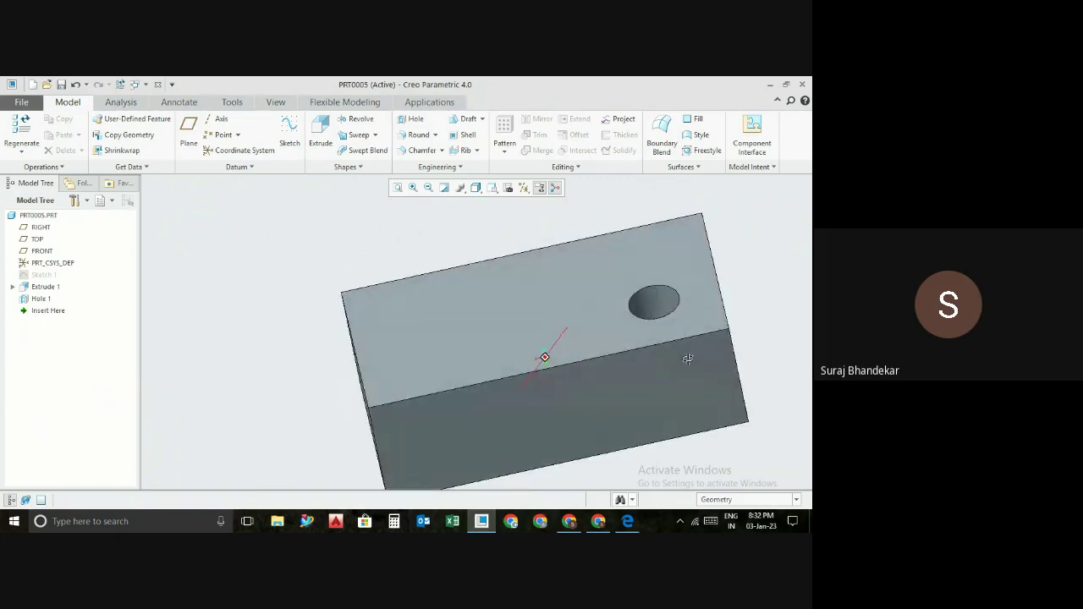
- Edit the definition of Hole 1 and reapply it unchanged at 140.00 diameter and 291.90 depth
scroll(667, 315, up, 3)
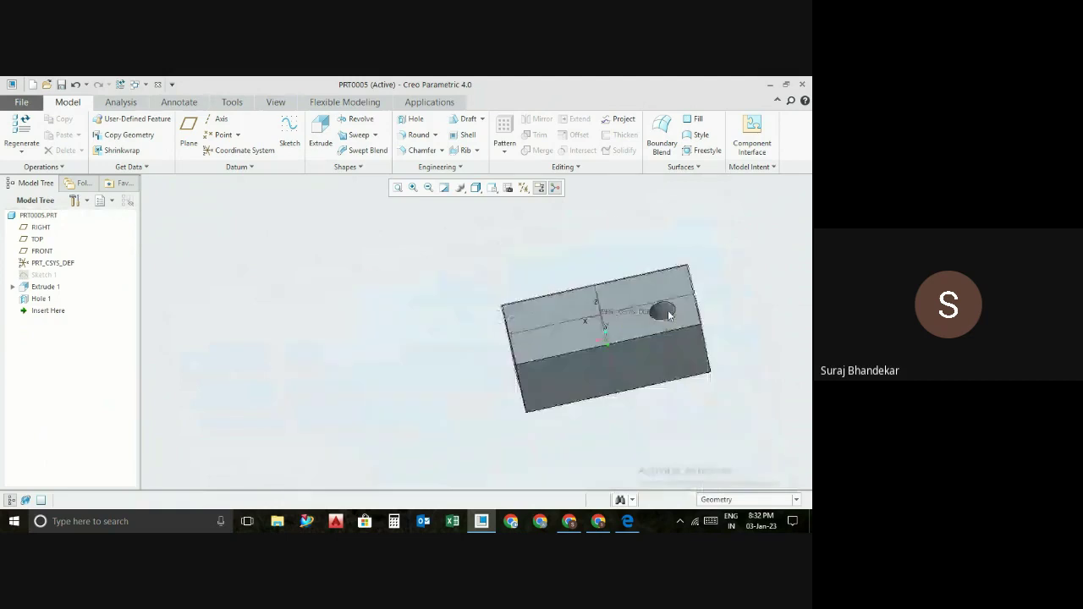
scroll(668, 316, down, 3)
scroll(673, 313, down, 1)
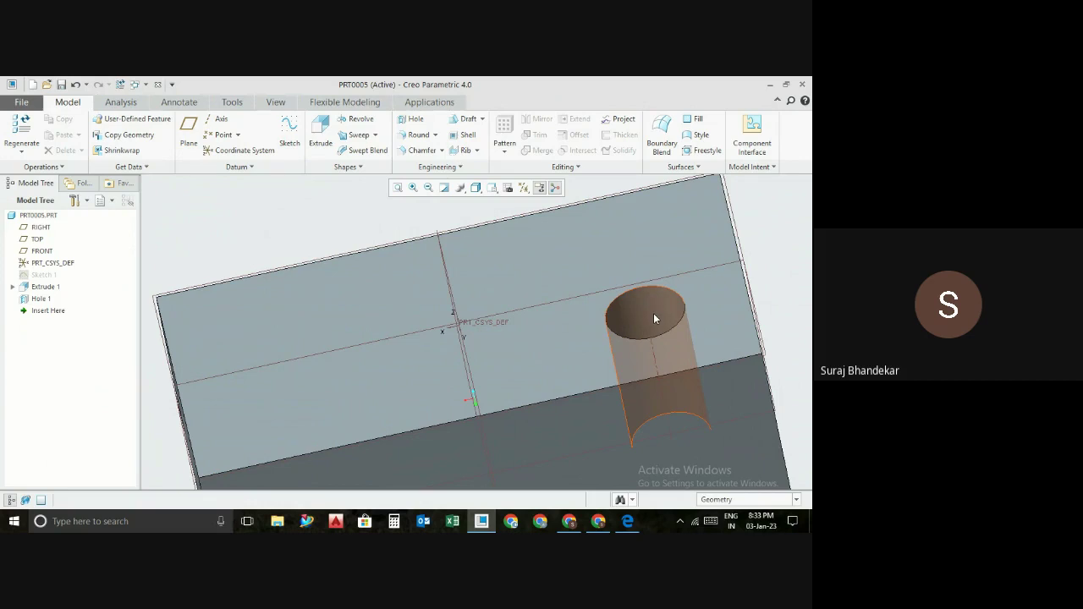
scroll(611, 350, down, 3)
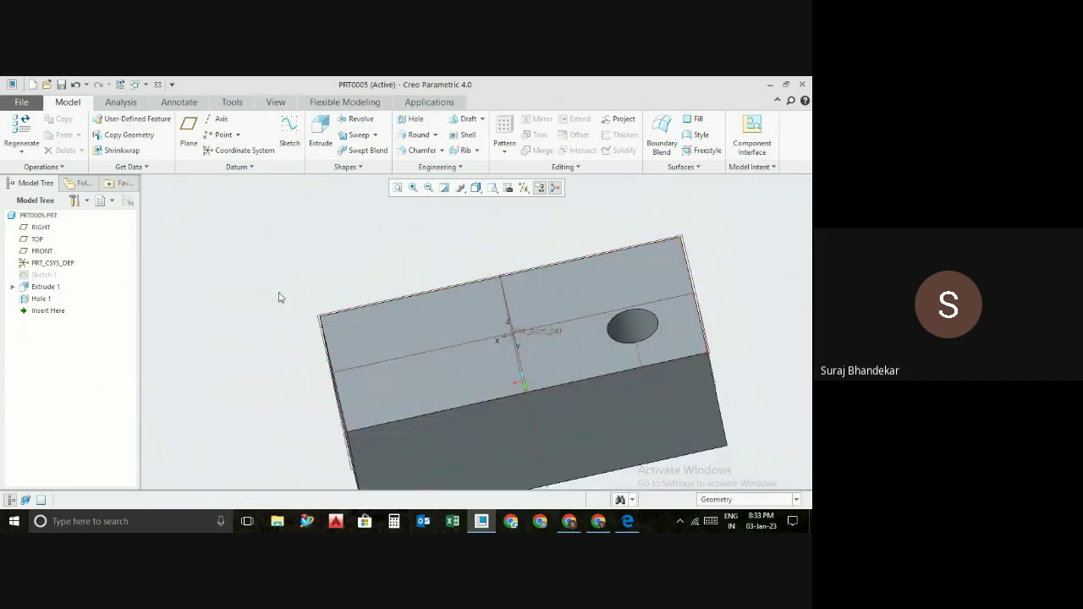
click(34, 299)
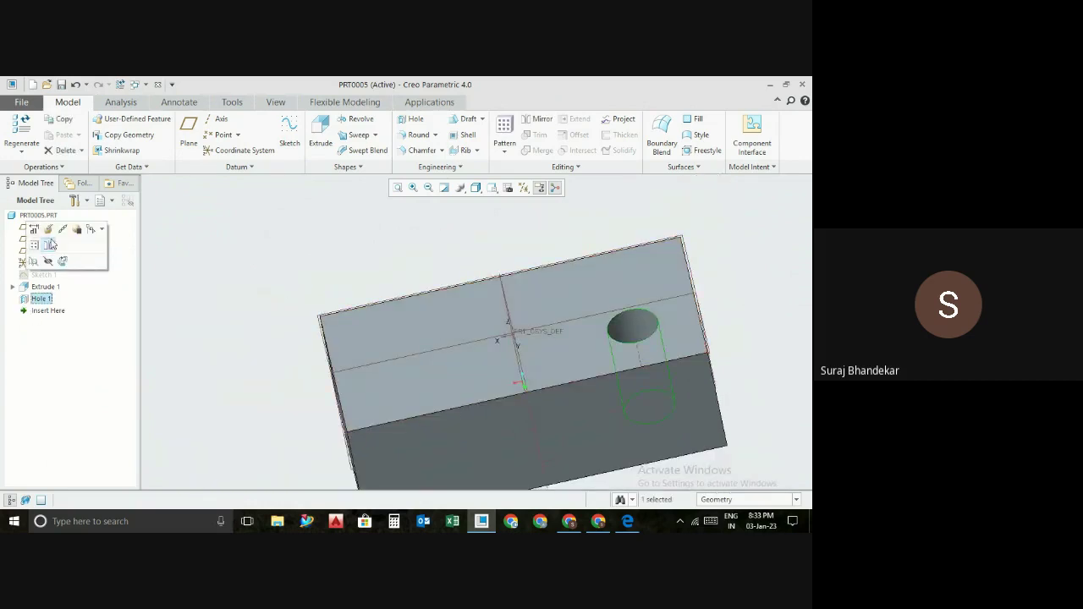
click(48, 228)
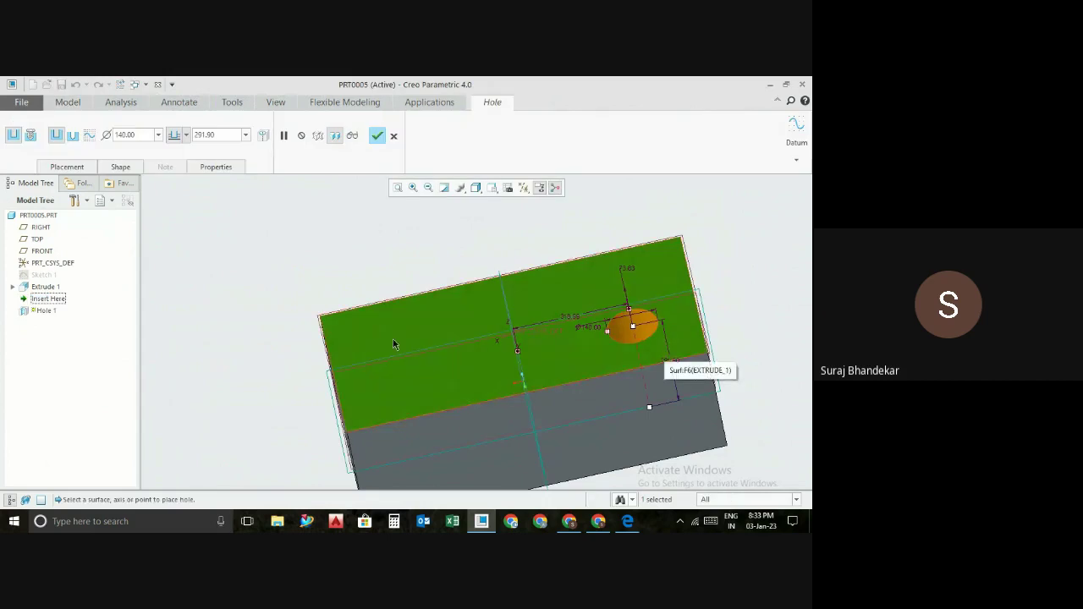
click(378, 138)
scroll(512, 433, down, 3)
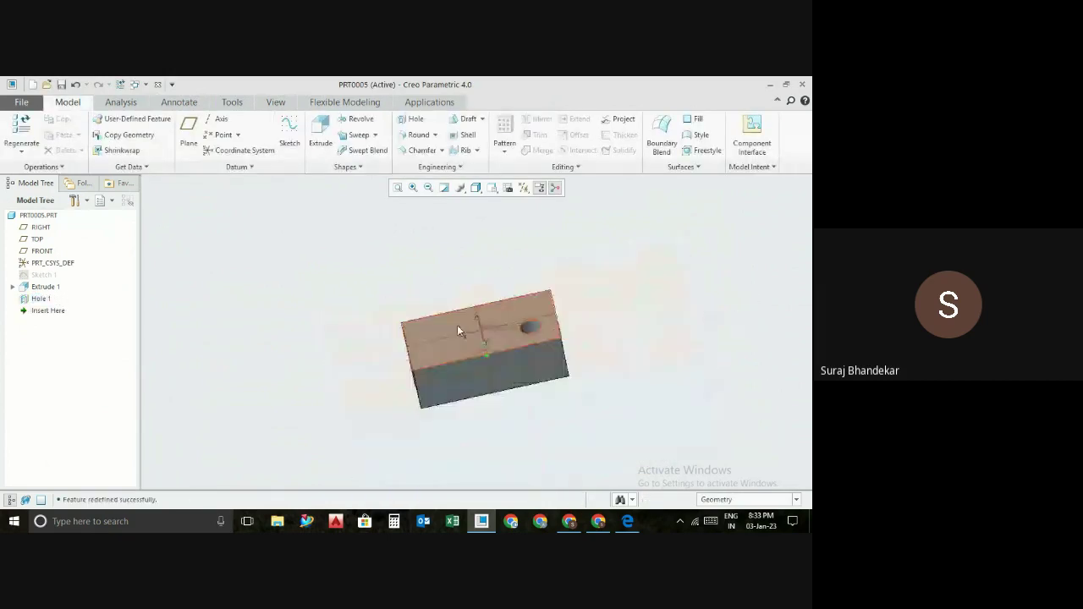
scroll(457, 325, up, 2)
scroll(548, 341, down, 2)
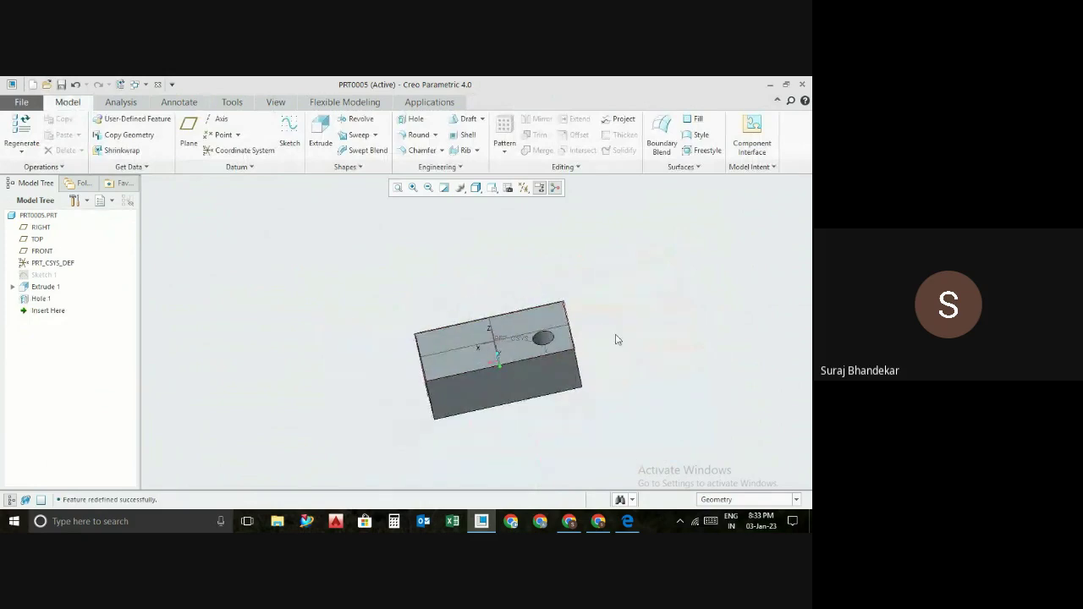
scroll(622, 340, up, 2)
scroll(626, 341, up, 2)
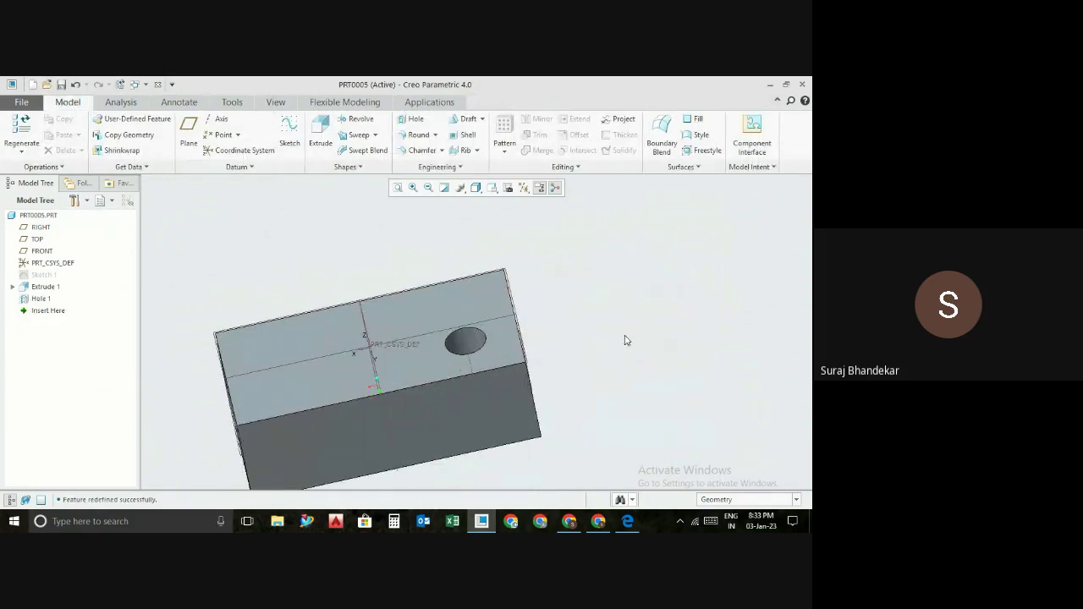
scroll(447, 344, up, 2)
scroll(449, 343, up, 2)
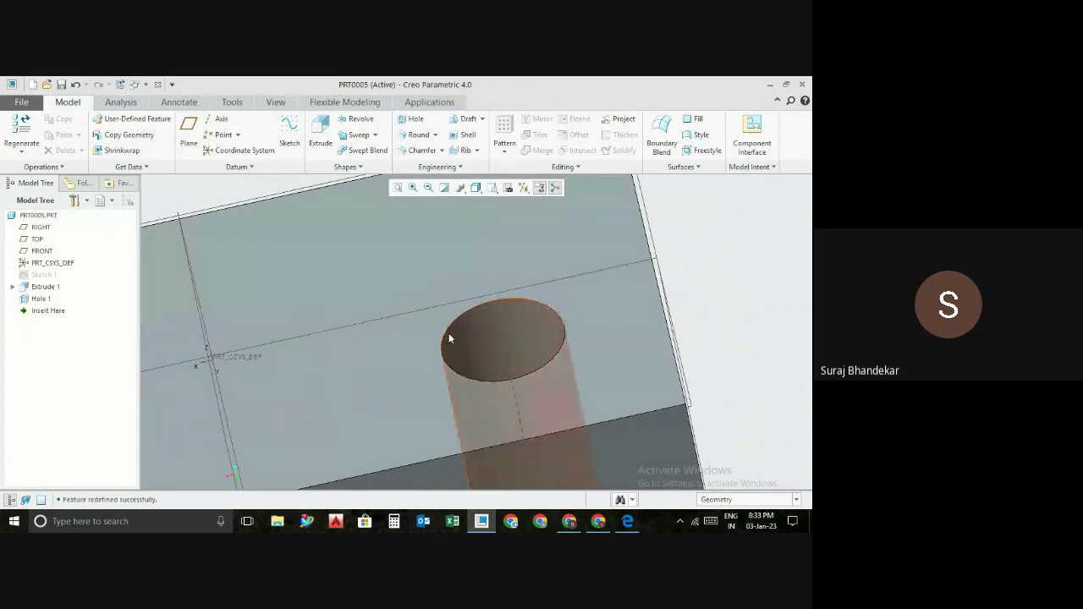
click(448, 326)
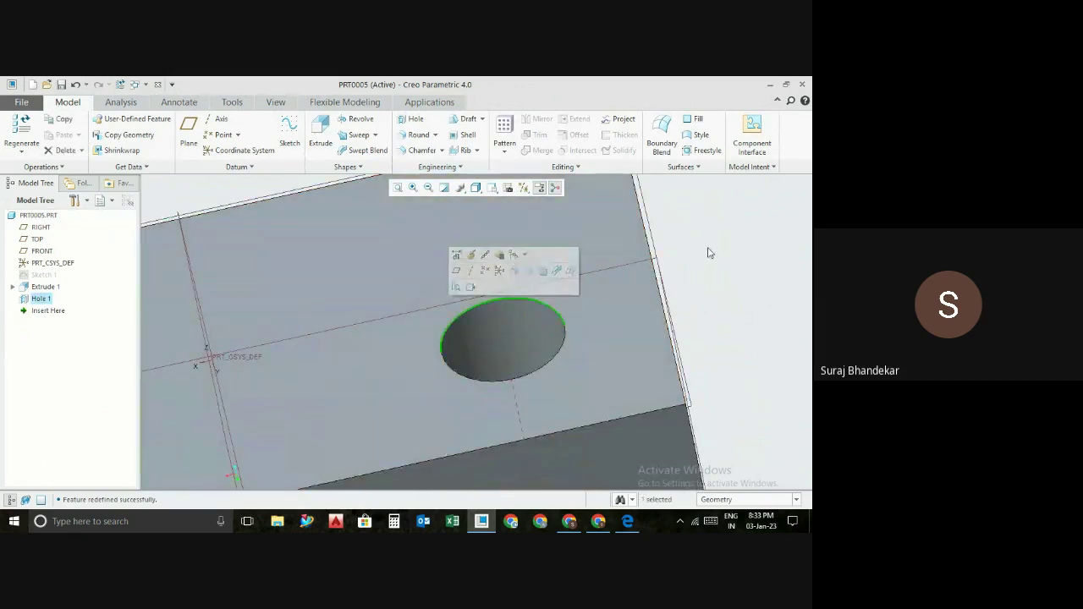
click(421, 150)
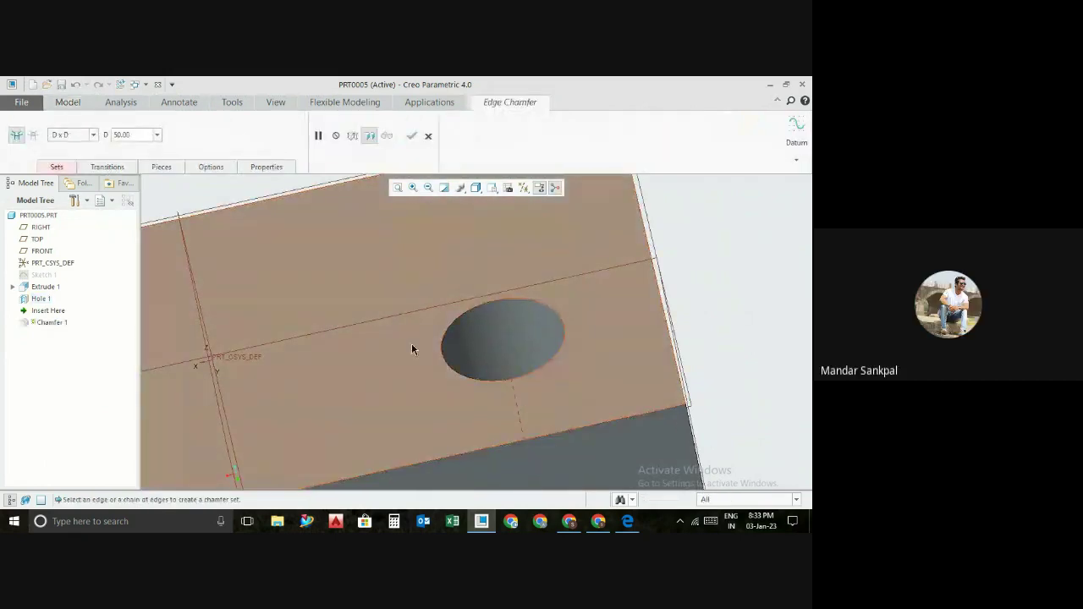
click(455, 326)
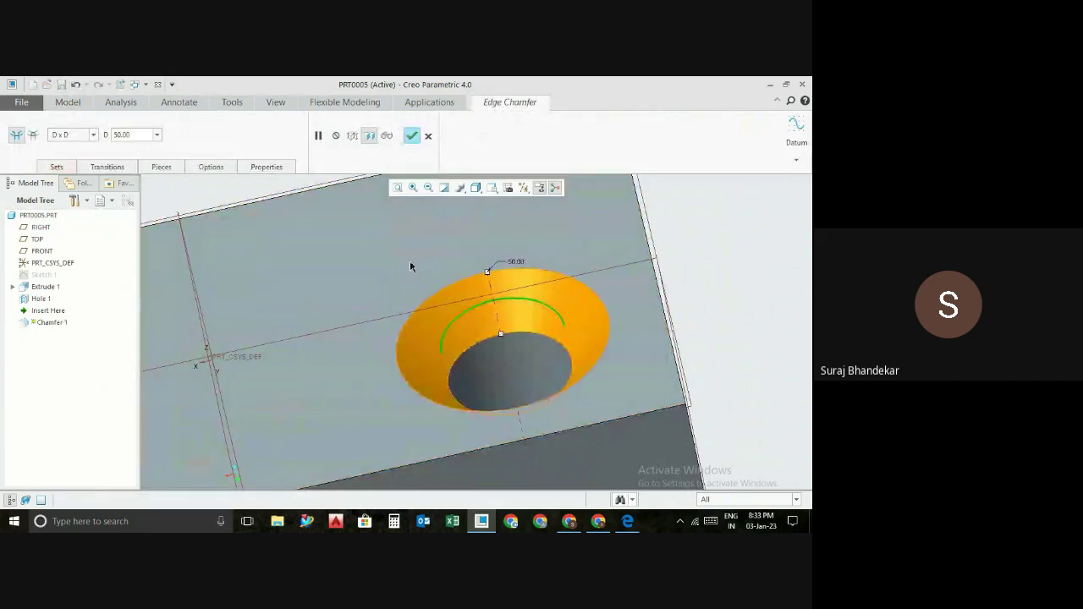
double_click(135, 134)
text(4)
key(Return)
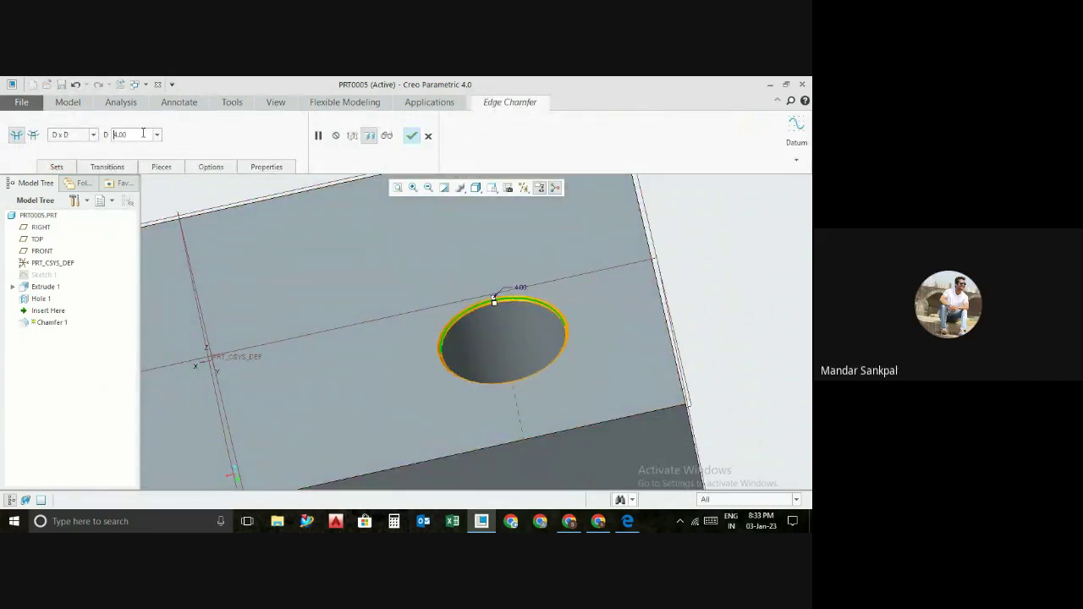
click(411, 136)
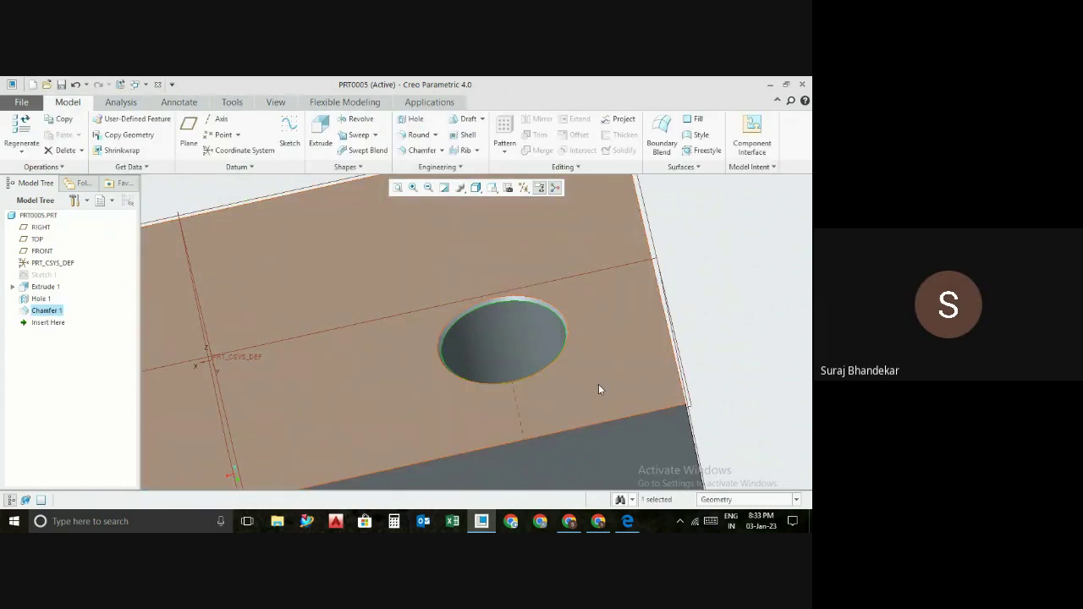
scroll(500, 334, up, 2)
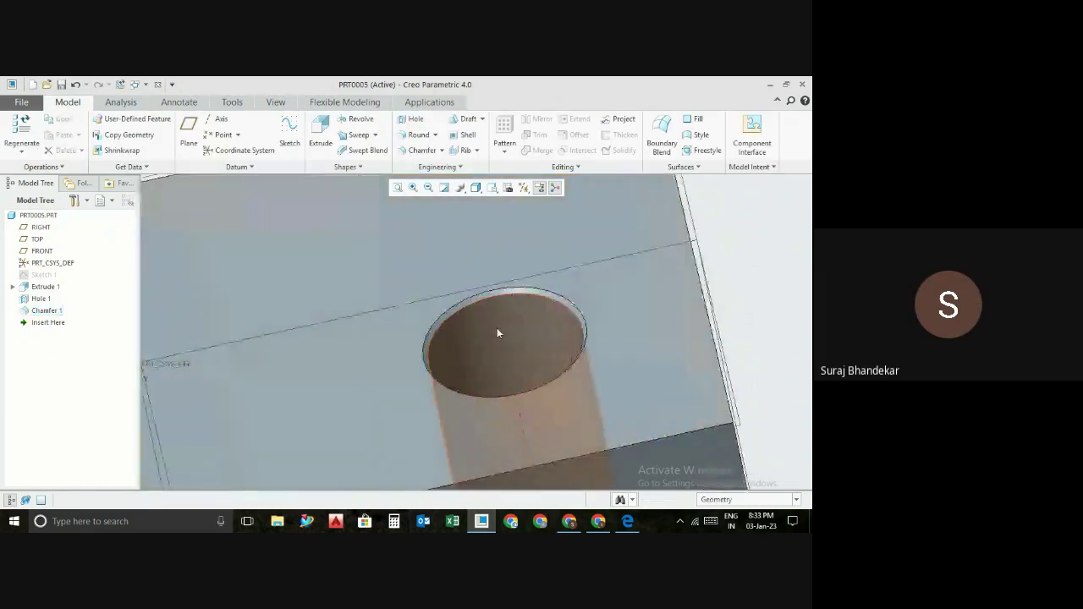
scroll(474, 326, up, 2)
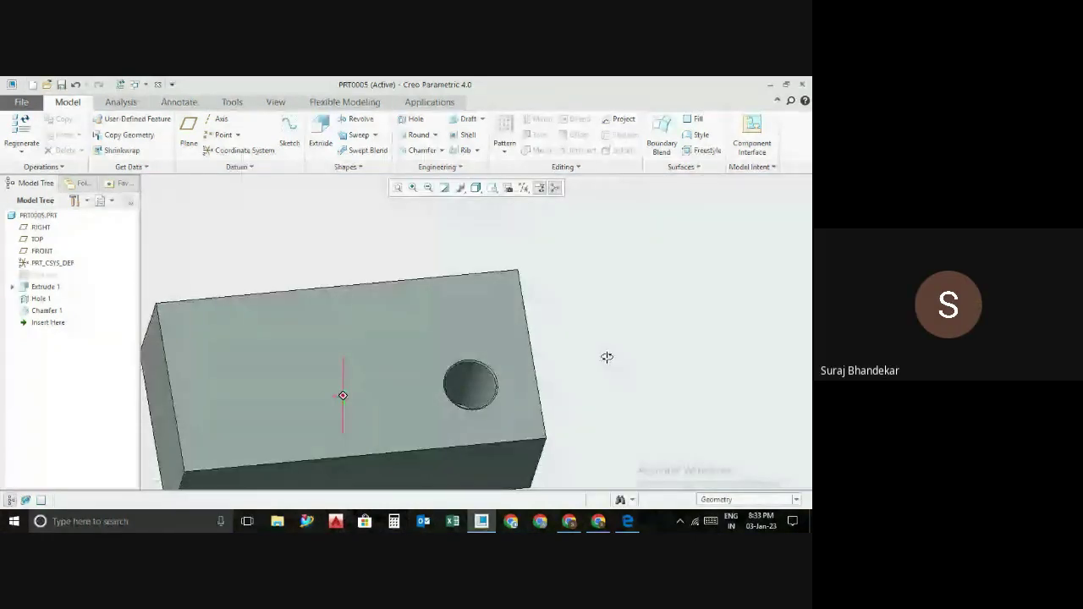
middle_drag(606, 357, 597, 361)
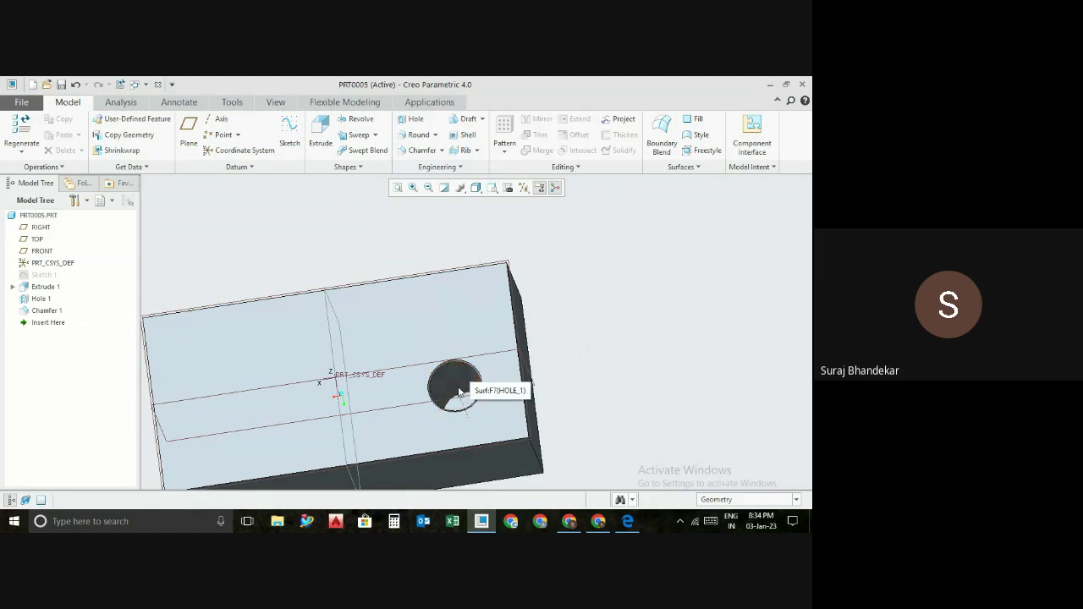
middle_drag(472, 375, 470, 351)
scroll(470, 350, up, 2)
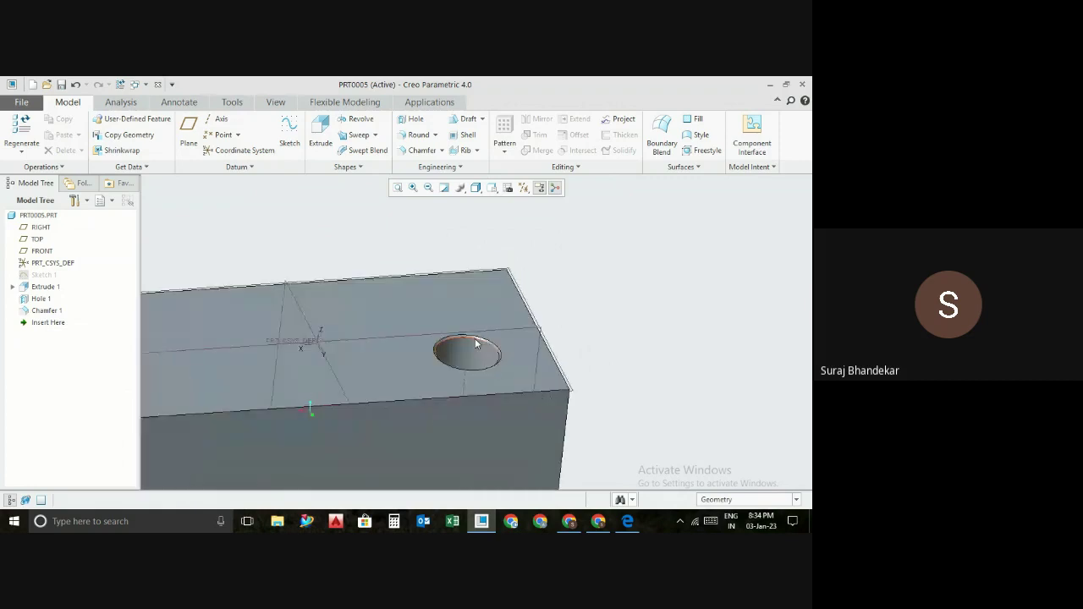
scroll(459, 357, up, 2)
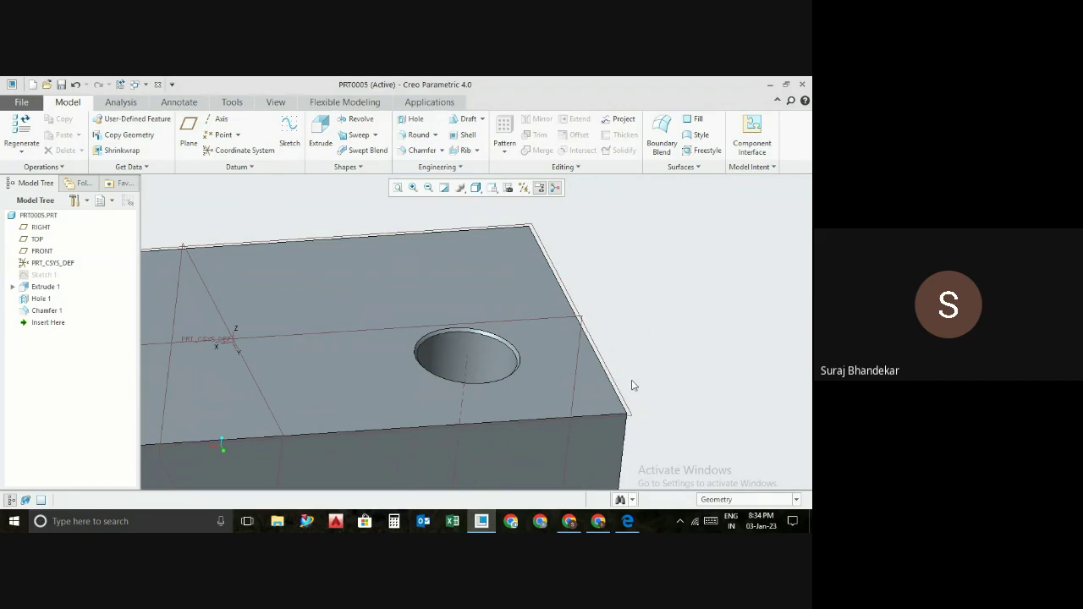
scroll(635, 386, down, 2)
scroll(635, 386, down, 2)
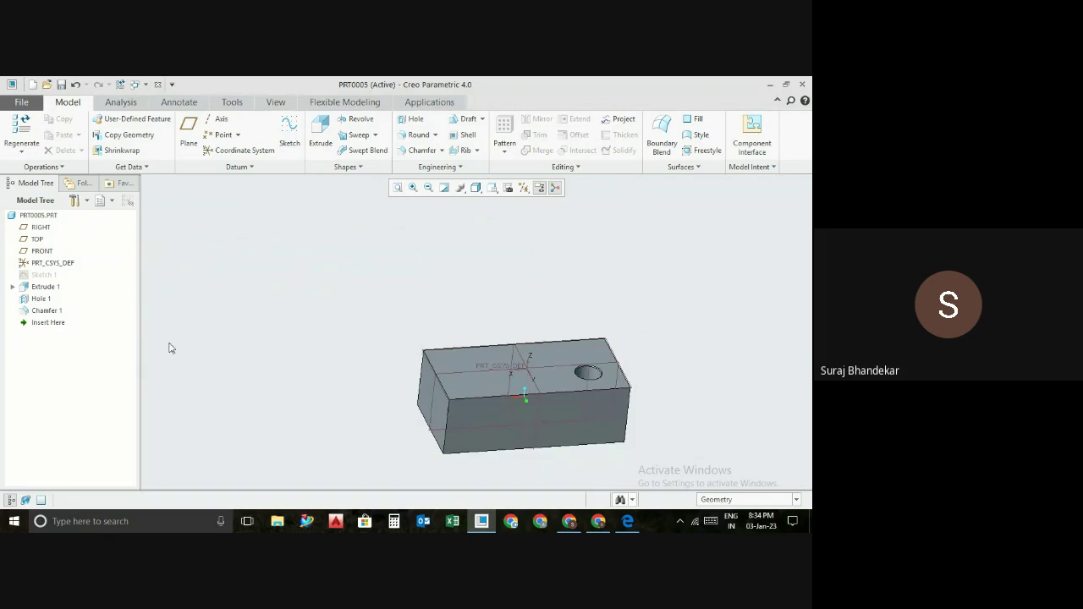
- Start a sketch on the block's top face and draw a circle centred on the hole
click(545, 352)
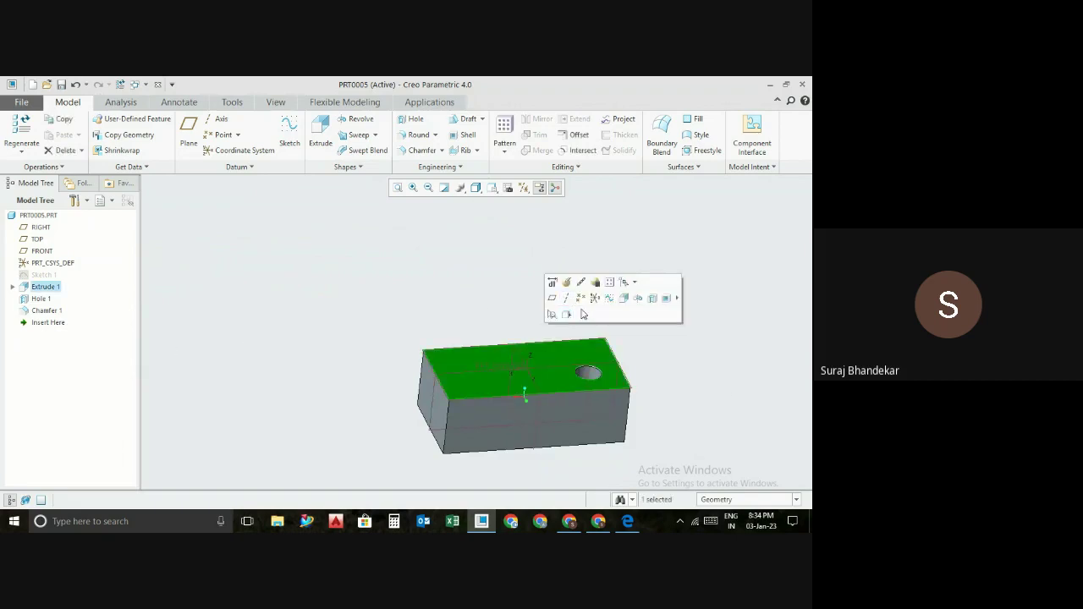
click(609, 298)
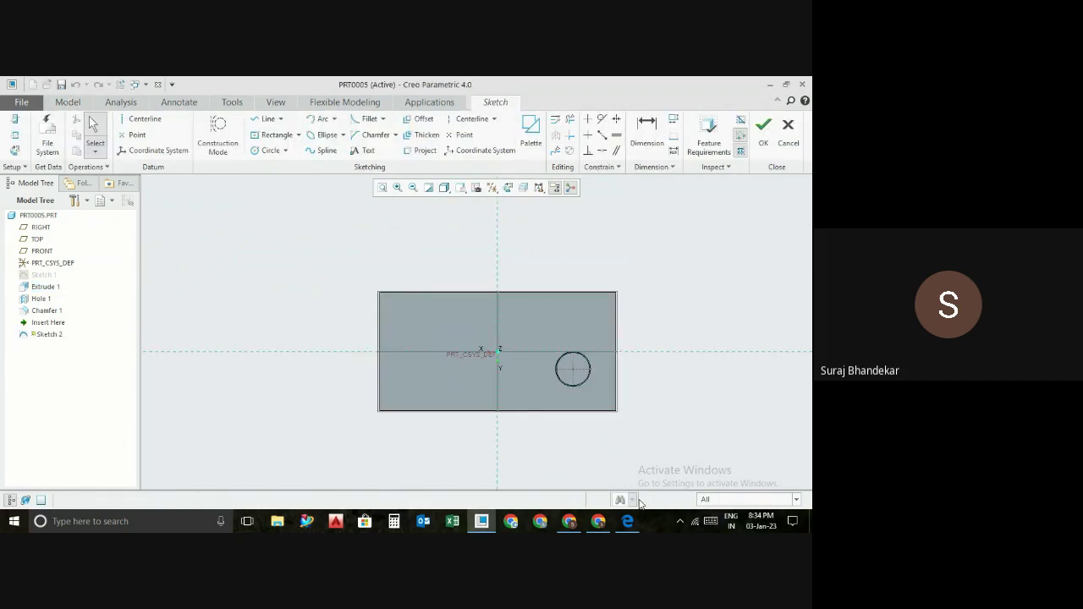
click(267, 149)
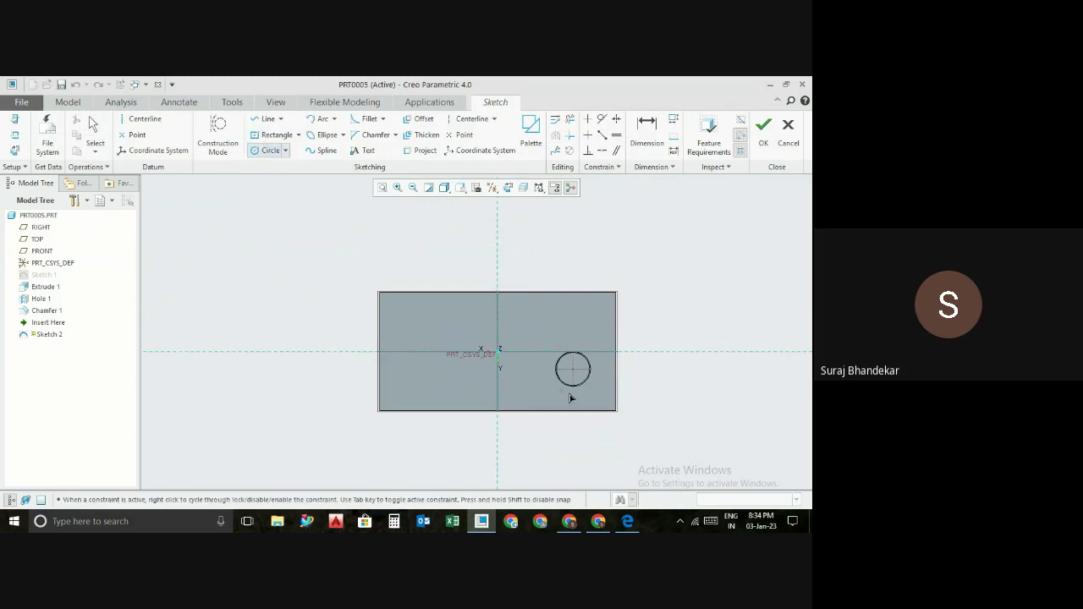
click(573, 369)
click(593, 352)
middle_click(639, 310)
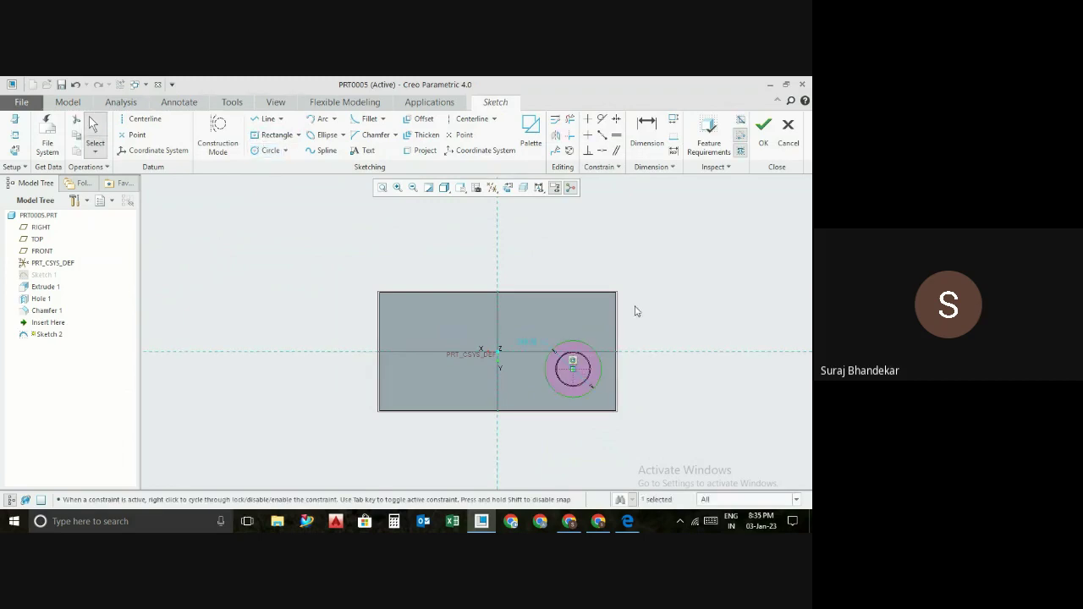
- Set the circle's diameter dimension to 140 and finish Sketch 2
double_click(528, 342)
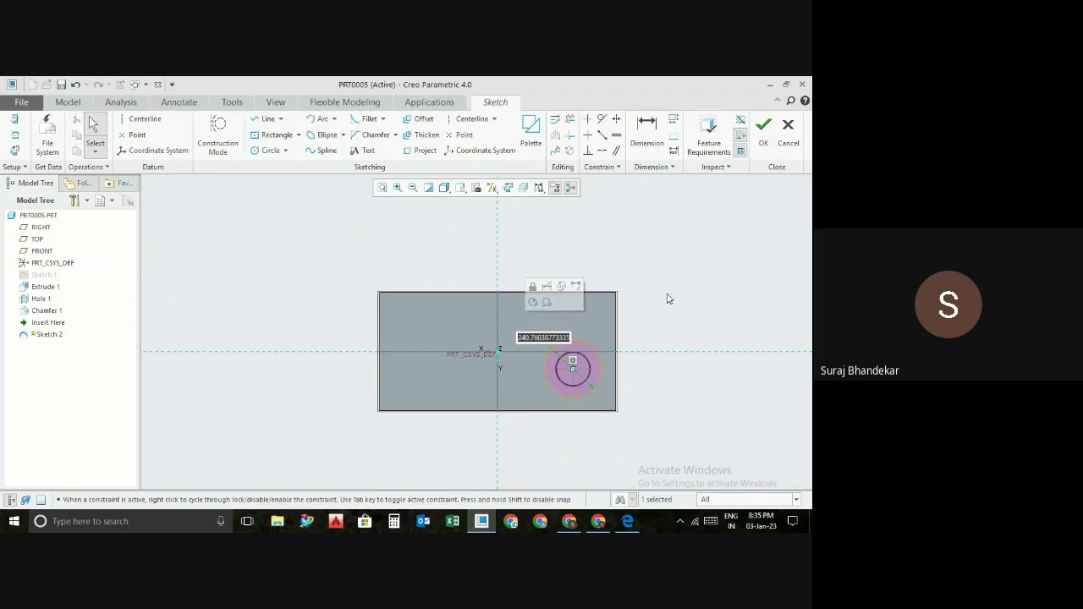
text(140)
key(Return)
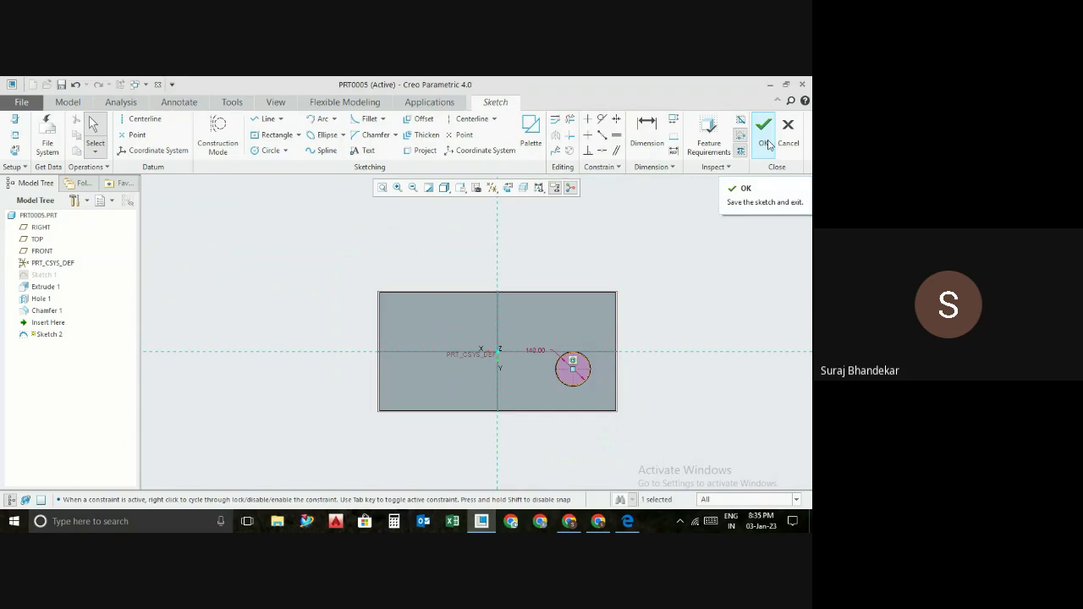
click(764, 131)
middle_drag(710, 284, 671, 356)
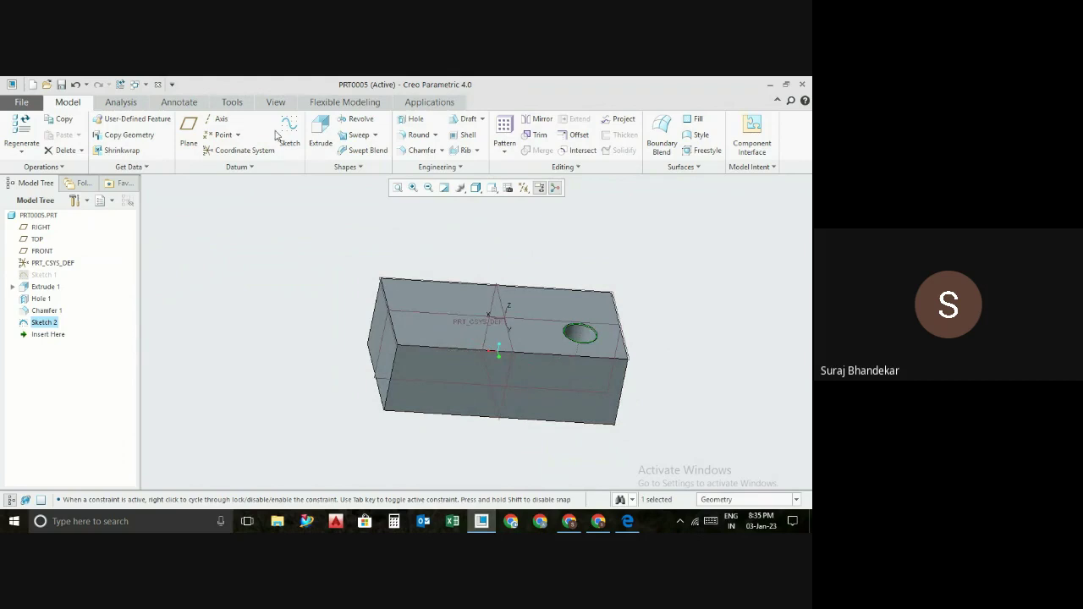
click(320, 126)
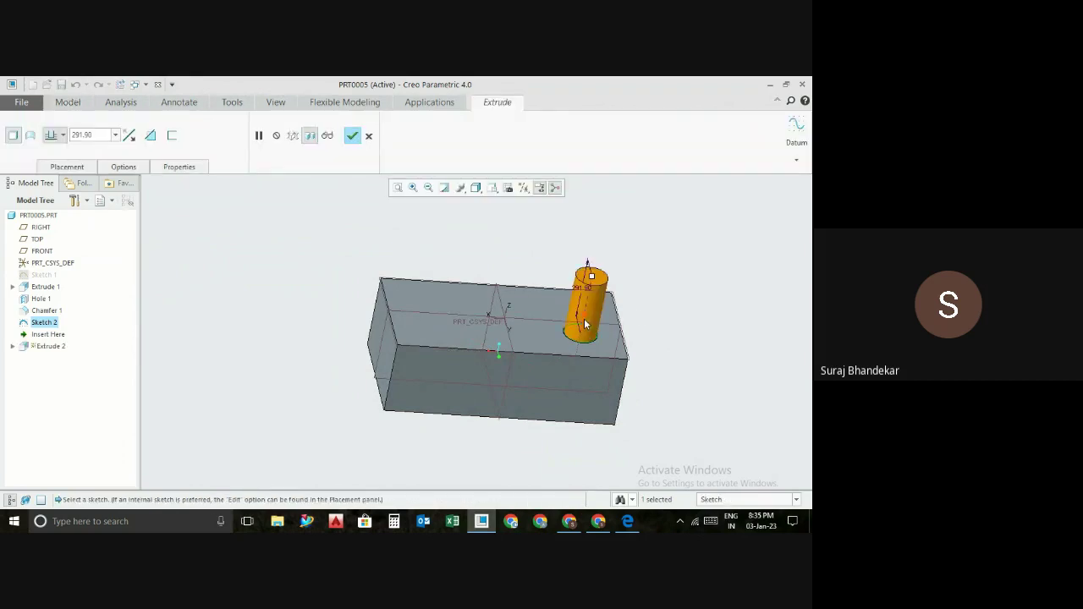
drag(592, 276, 600, 232)
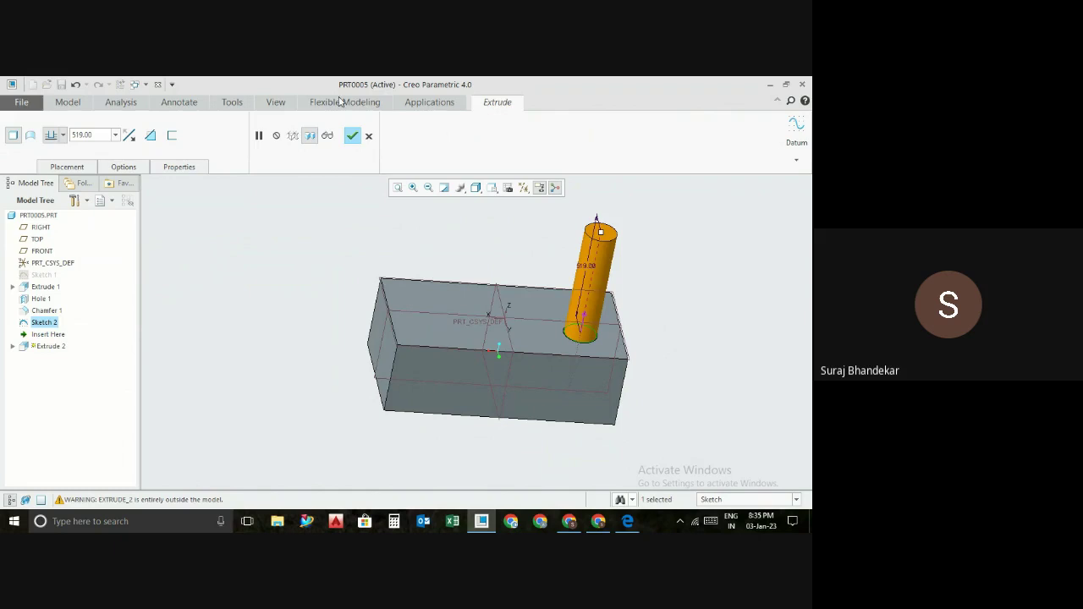
click(368, 135)
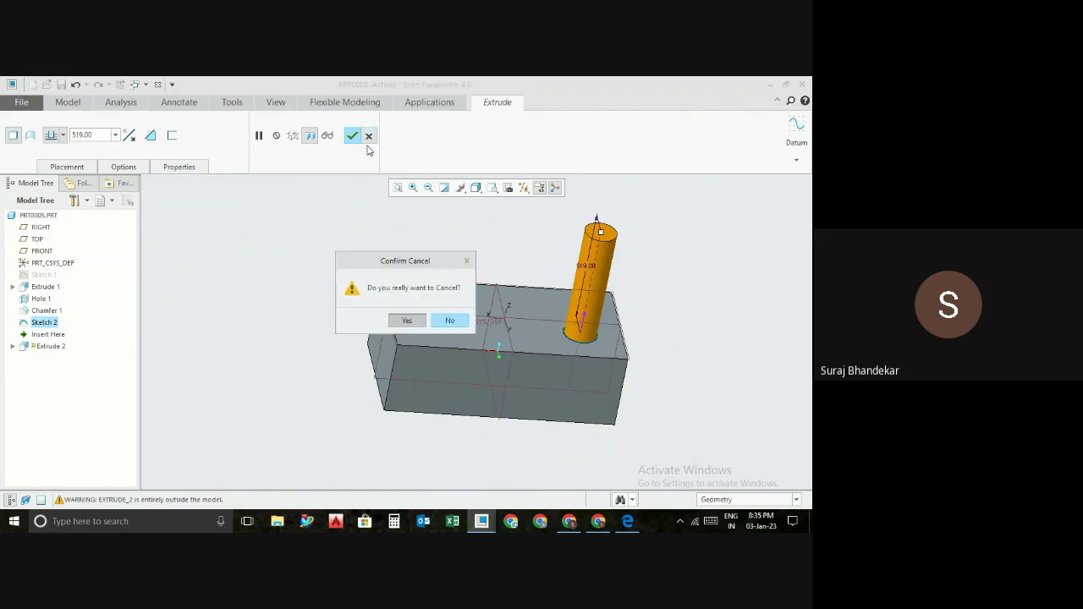
click(409, 321)
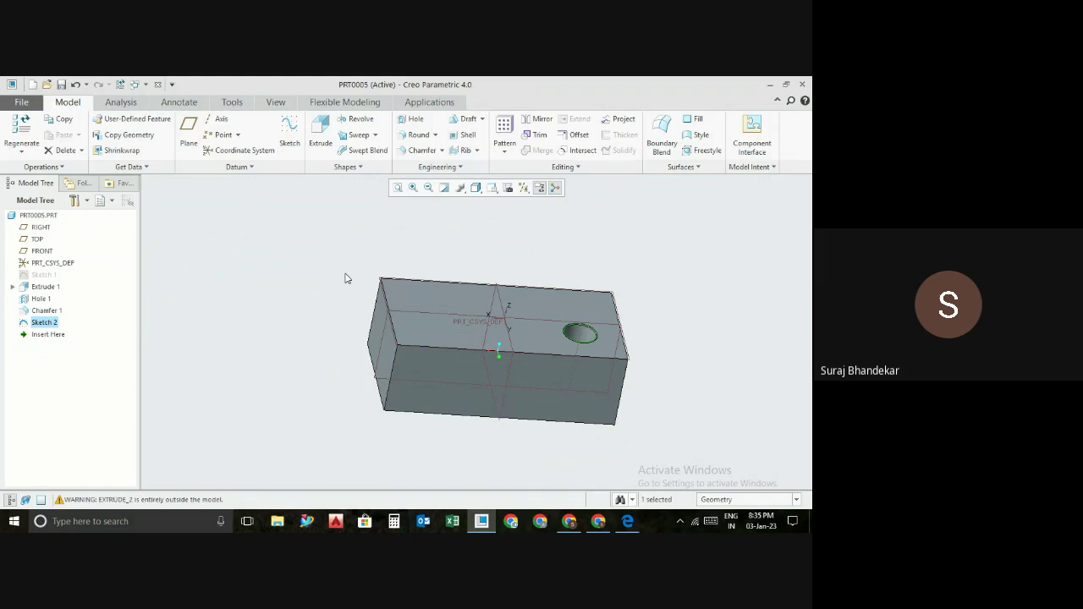
click(346, 278)
middle_drag(345, 279, 624, 279)
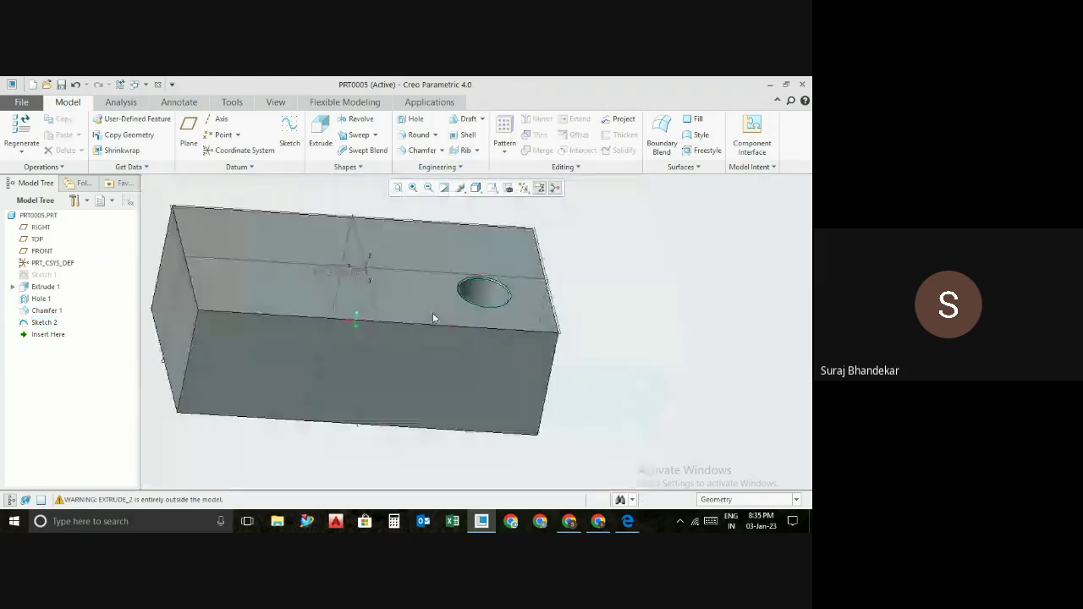
- Create datum plane DTM1 at a 91.90 offset from the block's top face, then select it
click(188, 127)
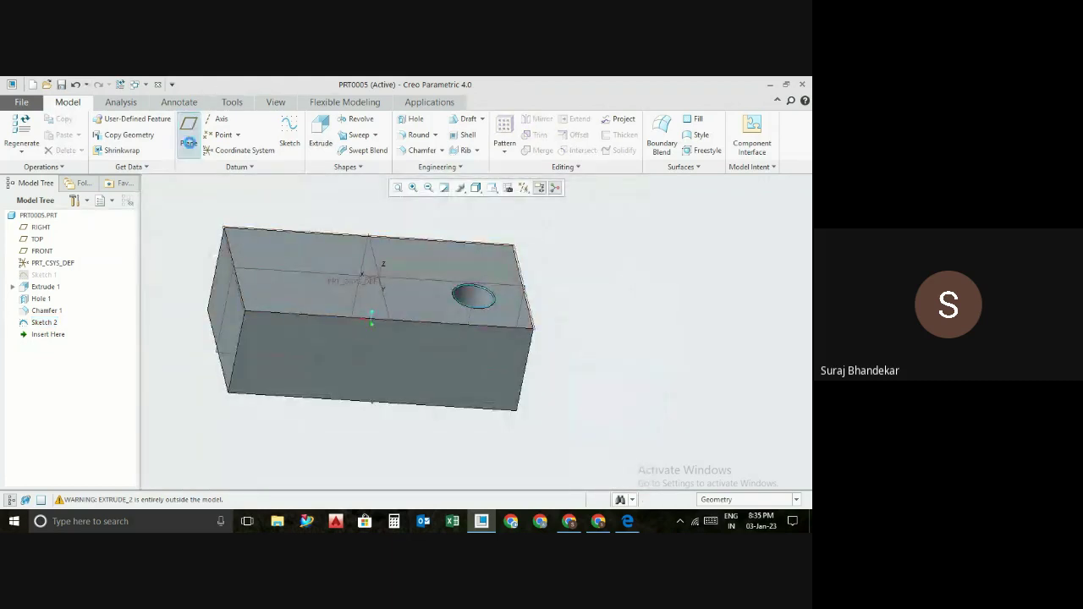
click(377, 272)
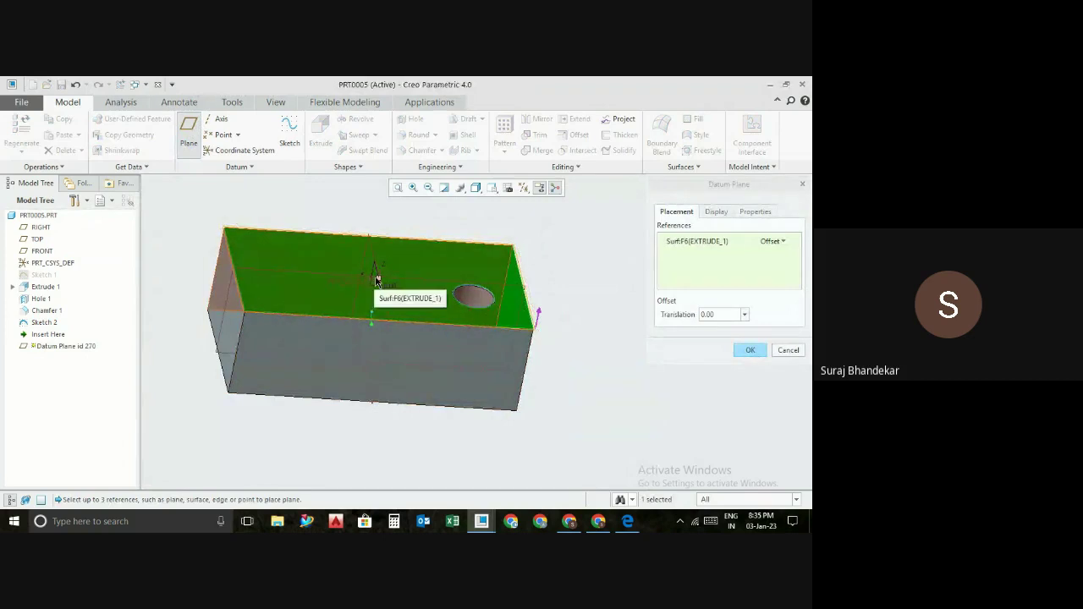
drag(378, 278, 383, 258)
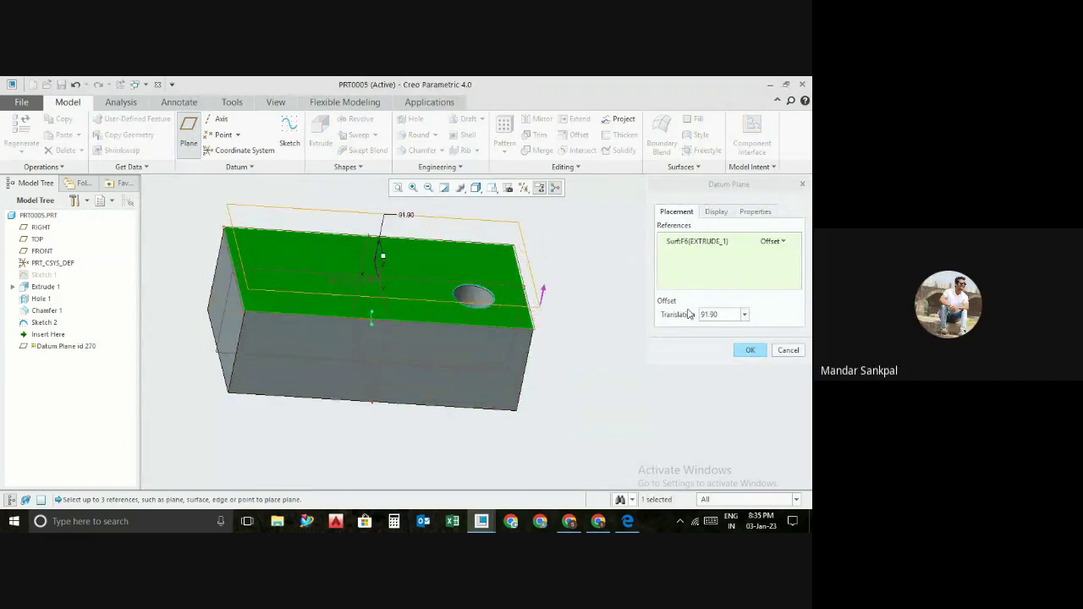
click(745, 352)
click(662, 265)
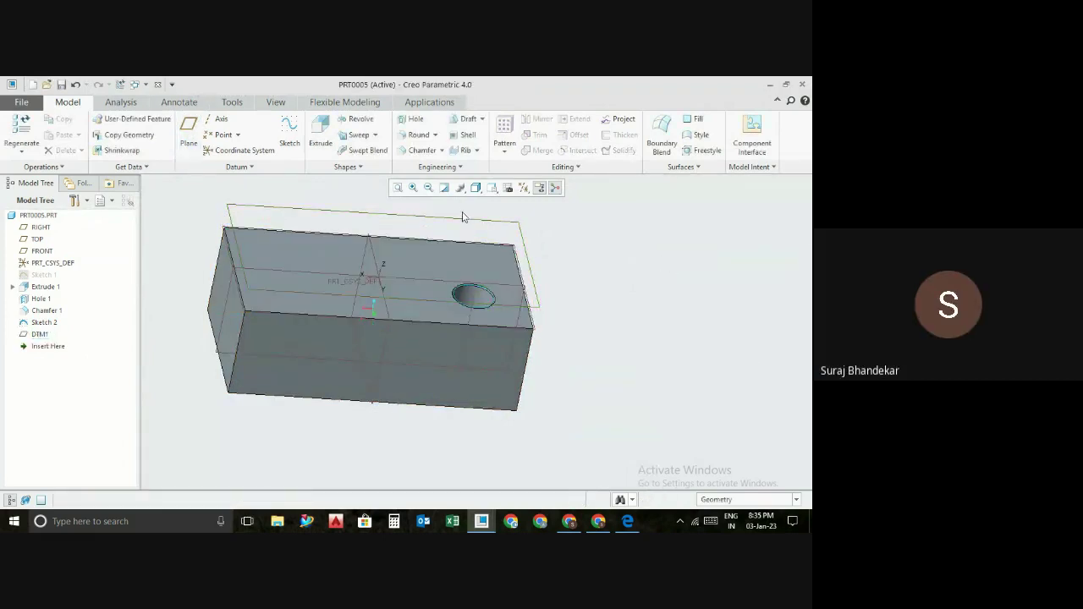
click(455, 223)
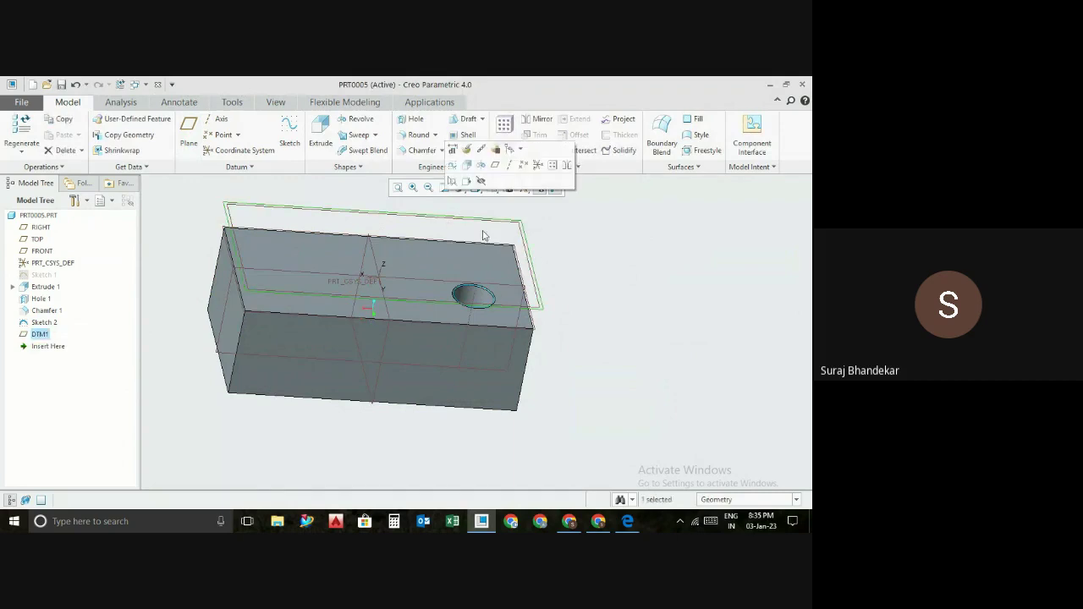
- On DTM1, sketch a circle concentric with and matching the circle over the hole, as Sketch 3
click(453, 168)
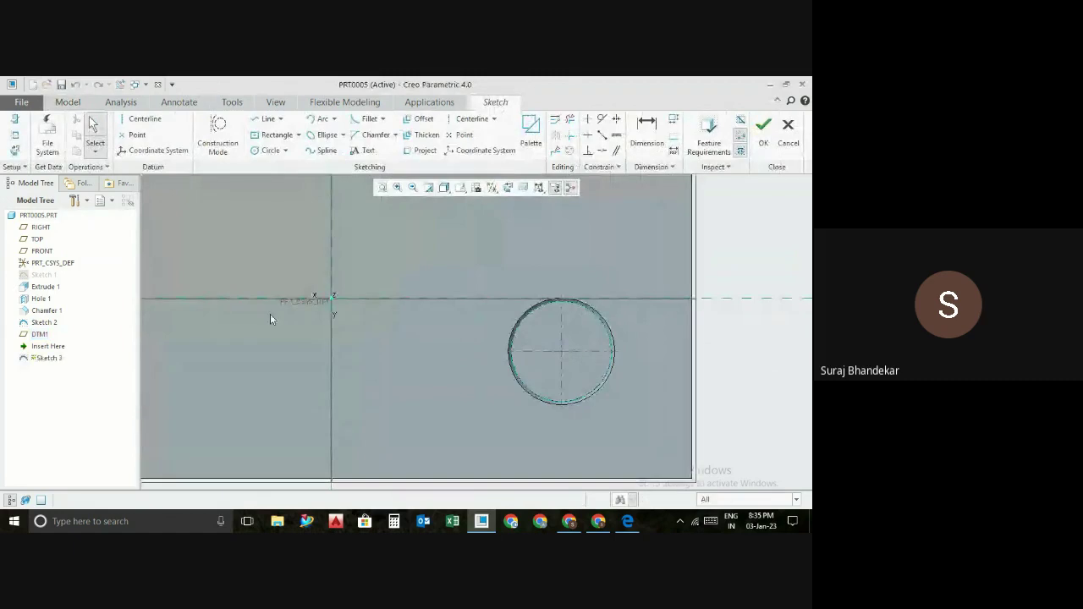
click(269, 150)
click(561, 351)
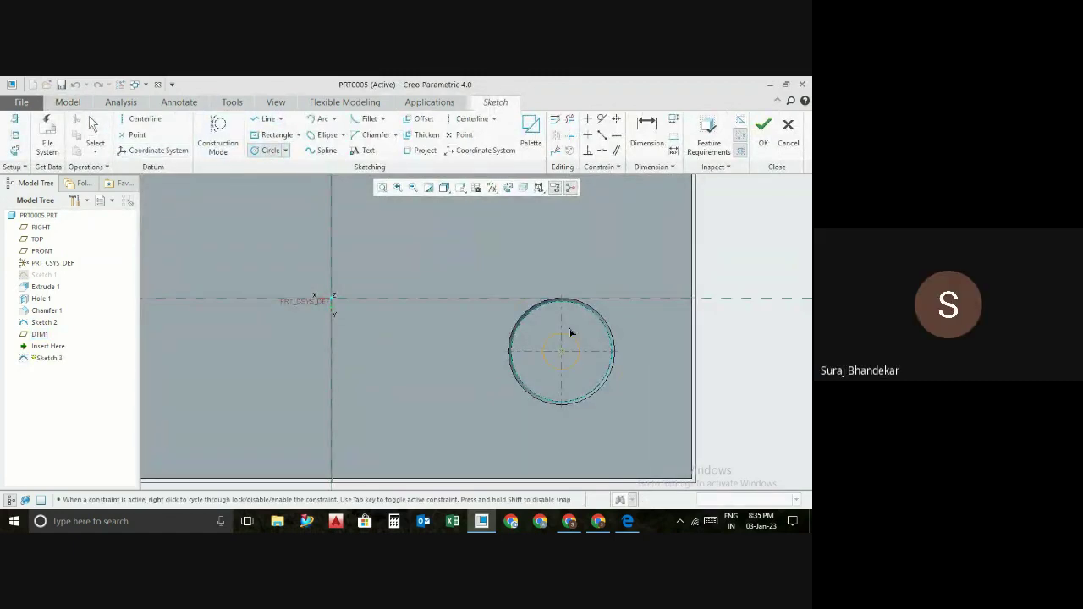
click(589, 297)
middle_click(731, 394)
click(561, 341)
scroll(559, 339, down, 2)
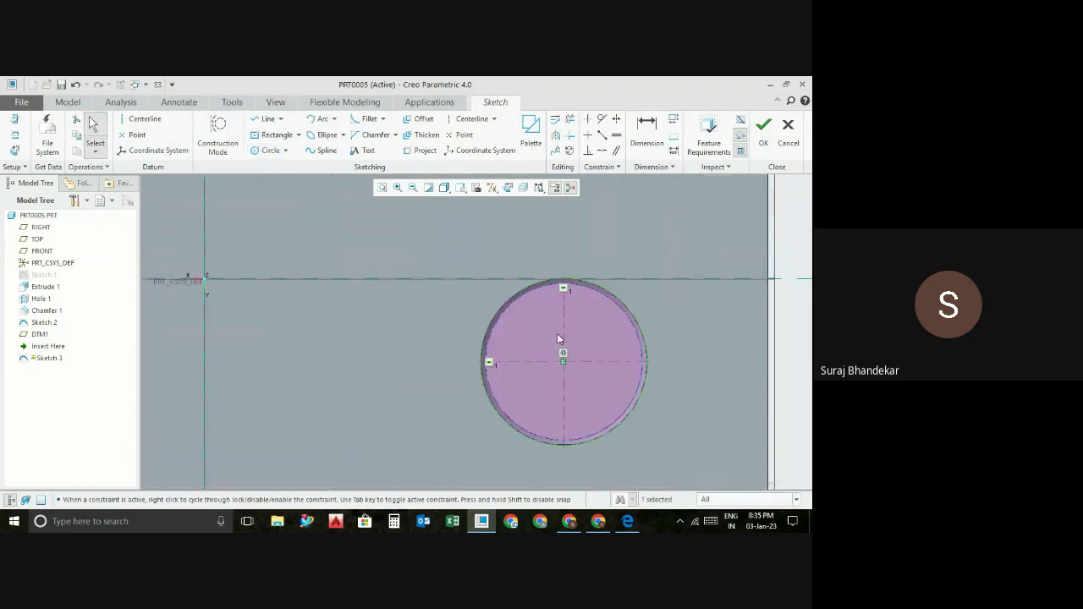
click(764, 129)
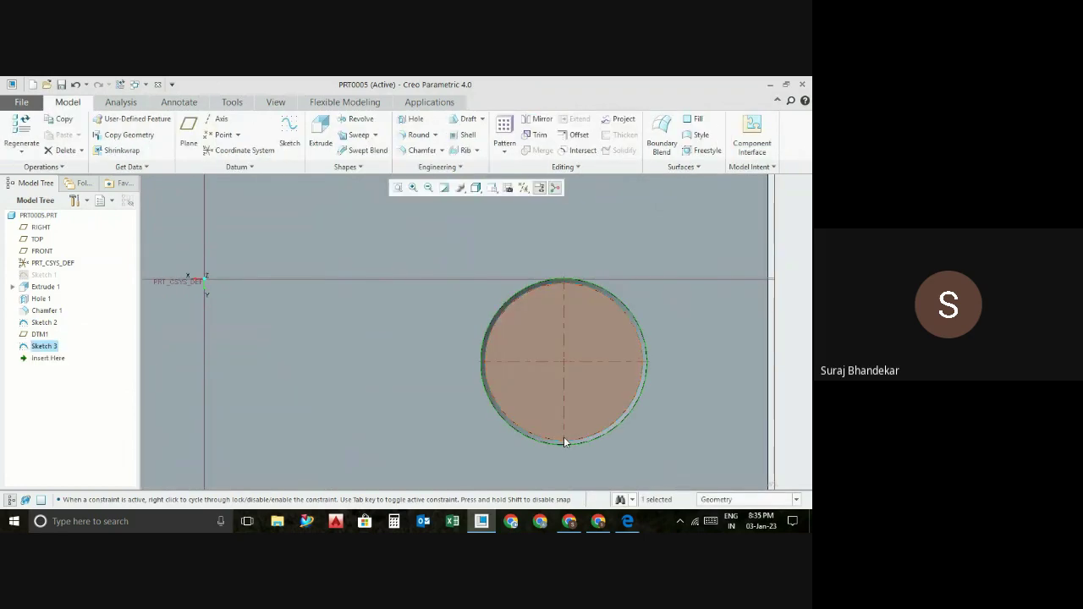
middle_drag(549, 425, 548, 372)
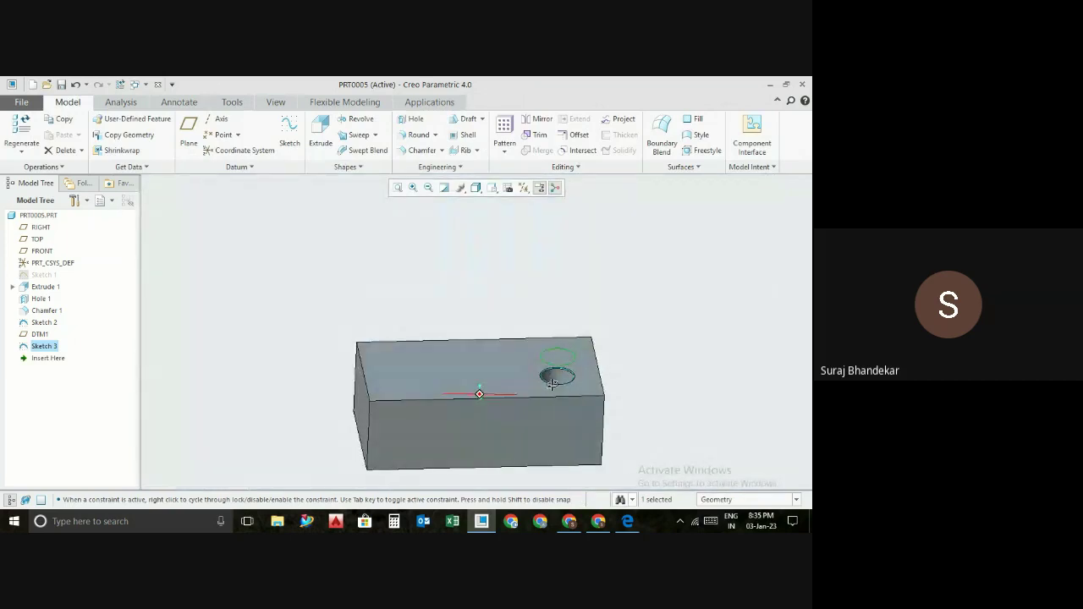
- Extrude the Sketch 3 circle into a cylinder above the hole as Extrude 2
click(319, 131)
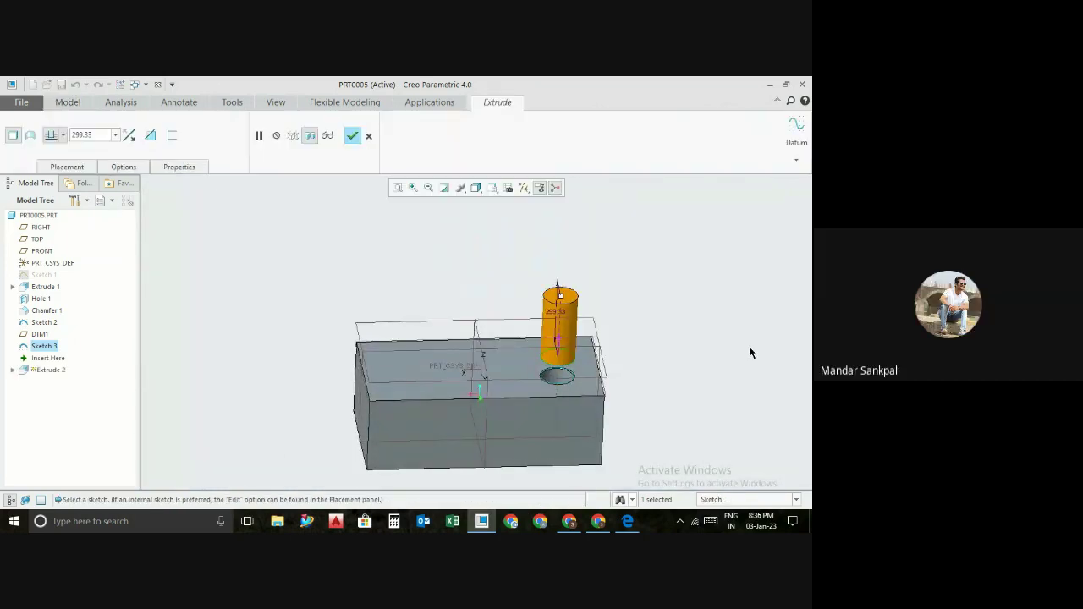
click(353, 136)
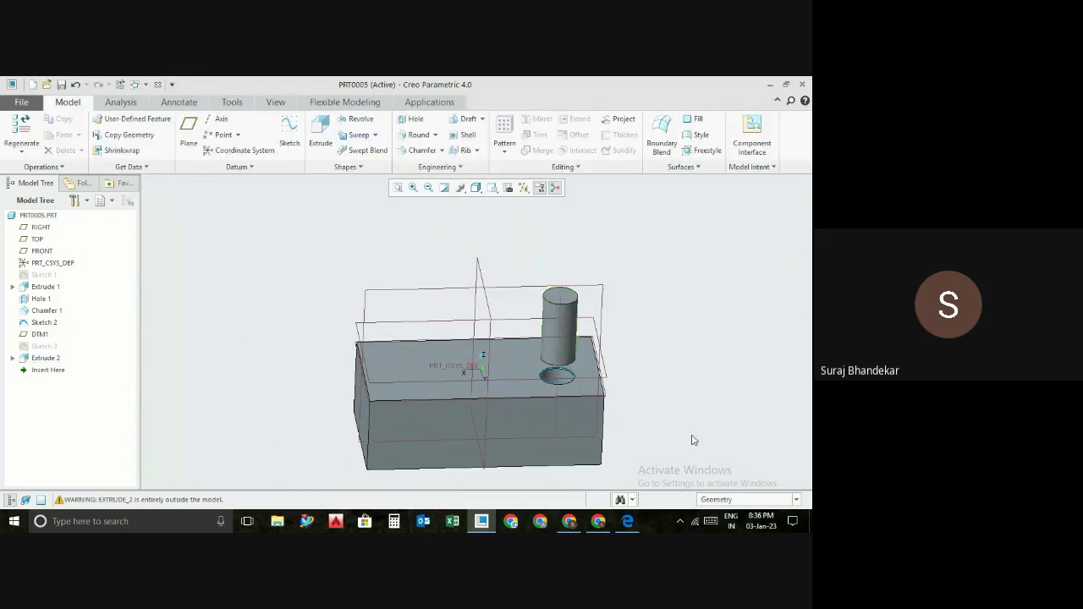
mouse_move(692, 437)
middle_down()
mouse_move(680, 412)
mouse_move(541, 372)
middle_up()
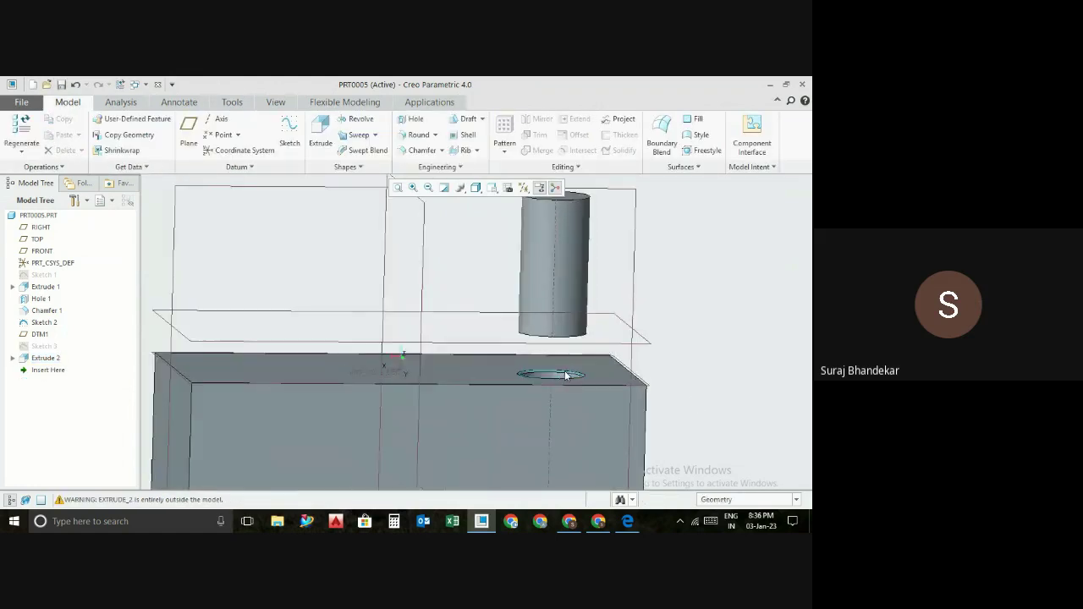
scroll(536, 371, up, 6)
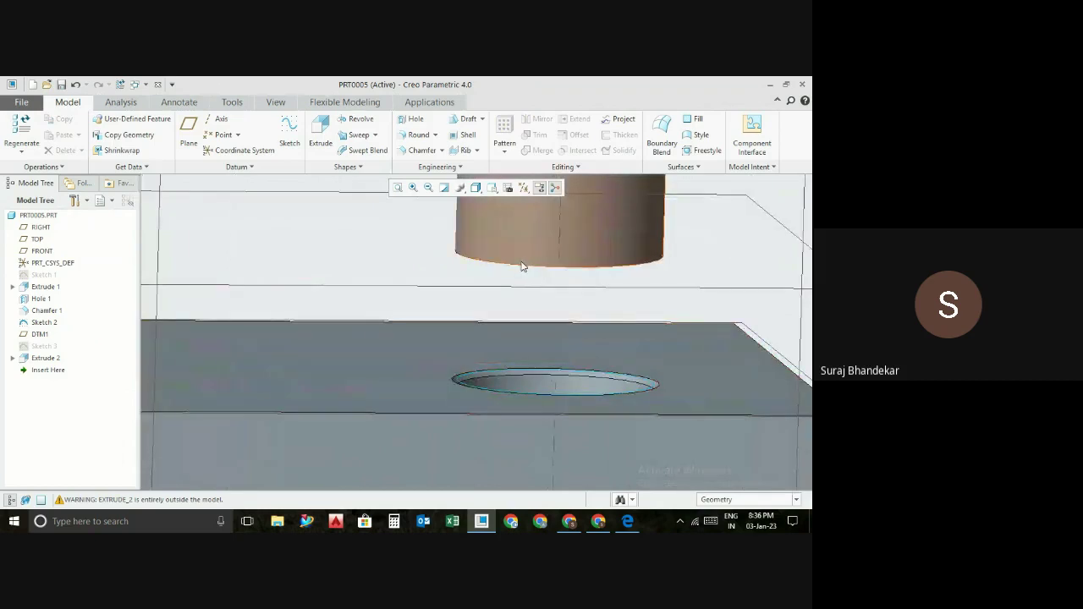
- Apply an 8.00 radius round to the floating cylinder's bottom edge, then return to standard view
click(419, 134)
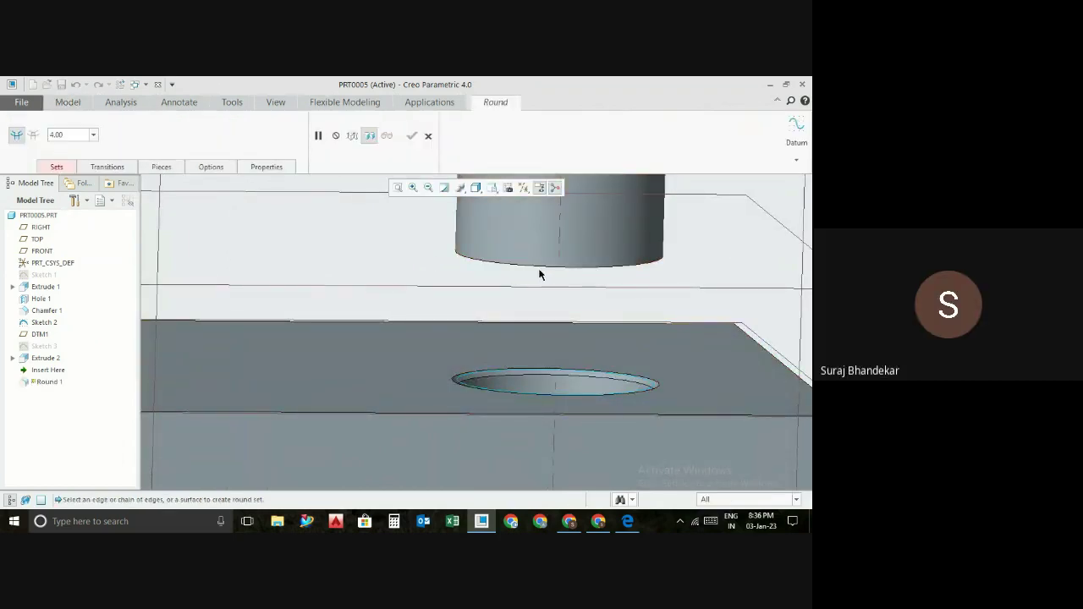
click(550, 266)
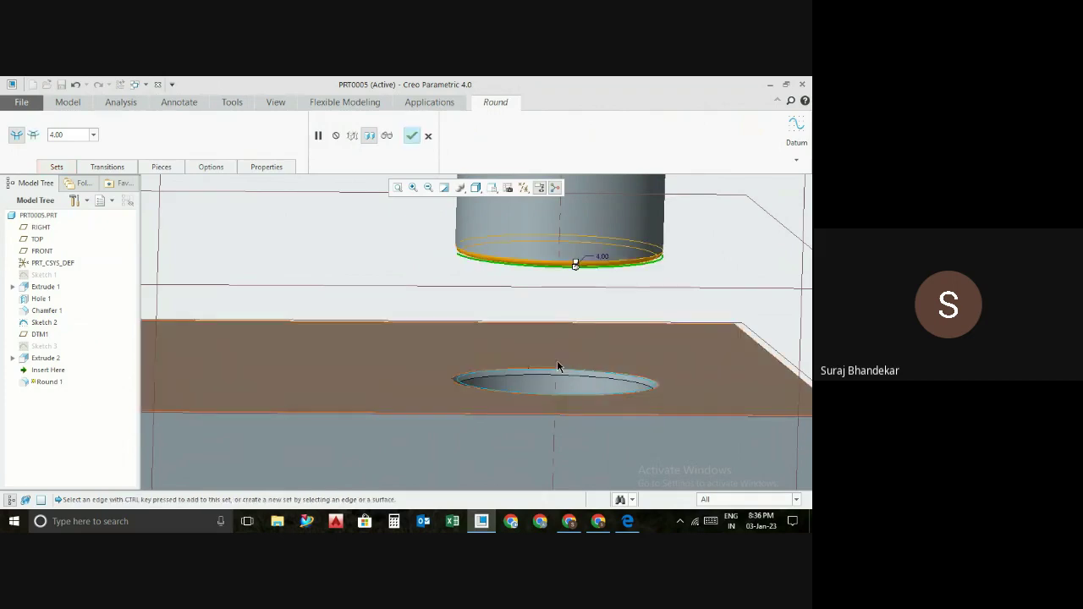
double_click(71, 133)
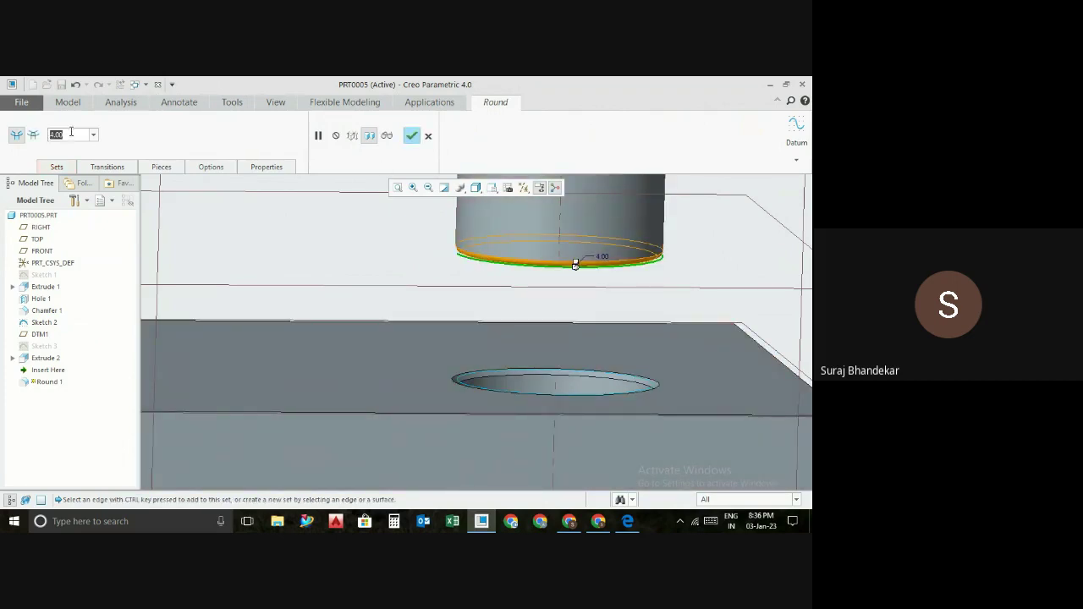
text(8)
key(Return)
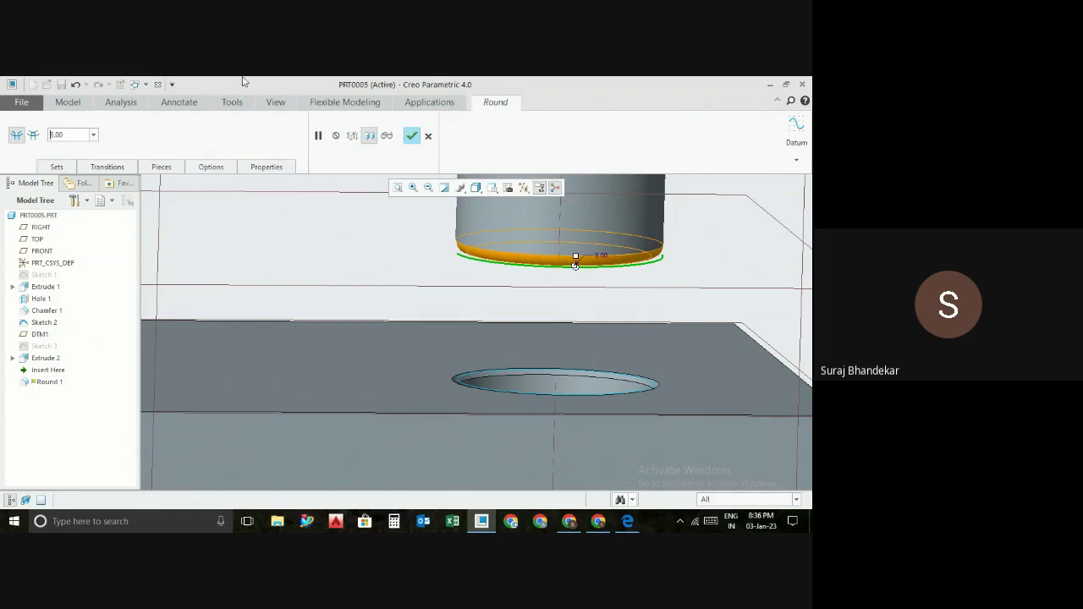
click(411, 135)
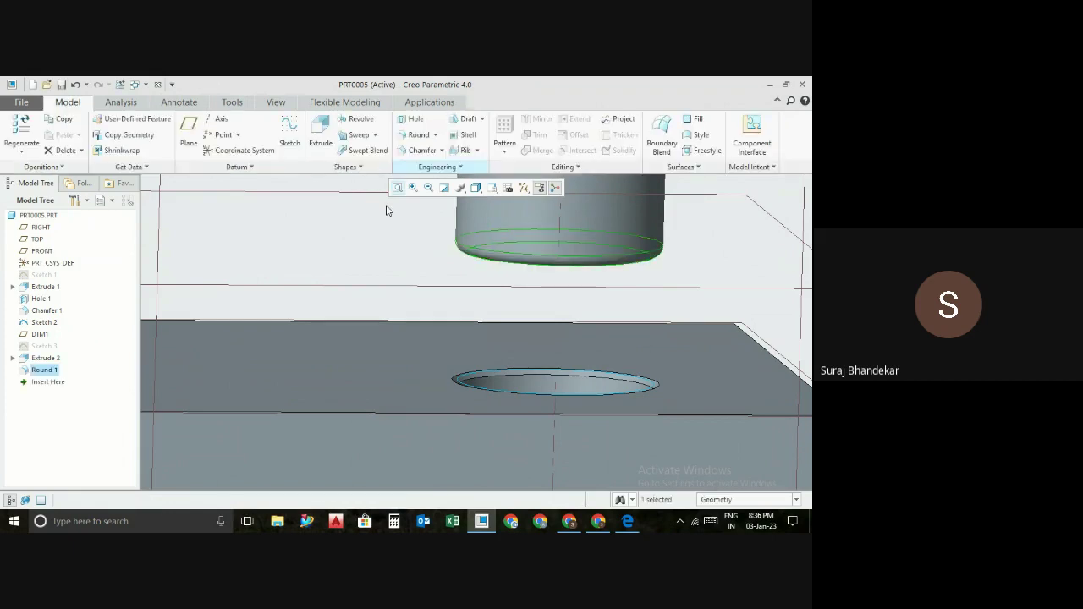
key(ctrl+d)
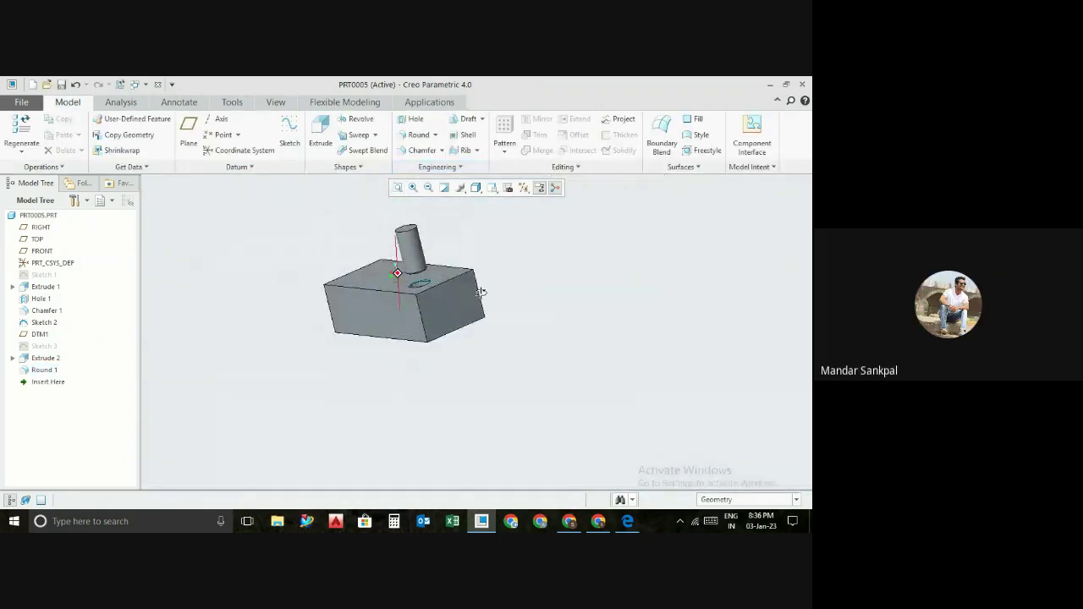
middle_drag(480, 292, 433, 247)
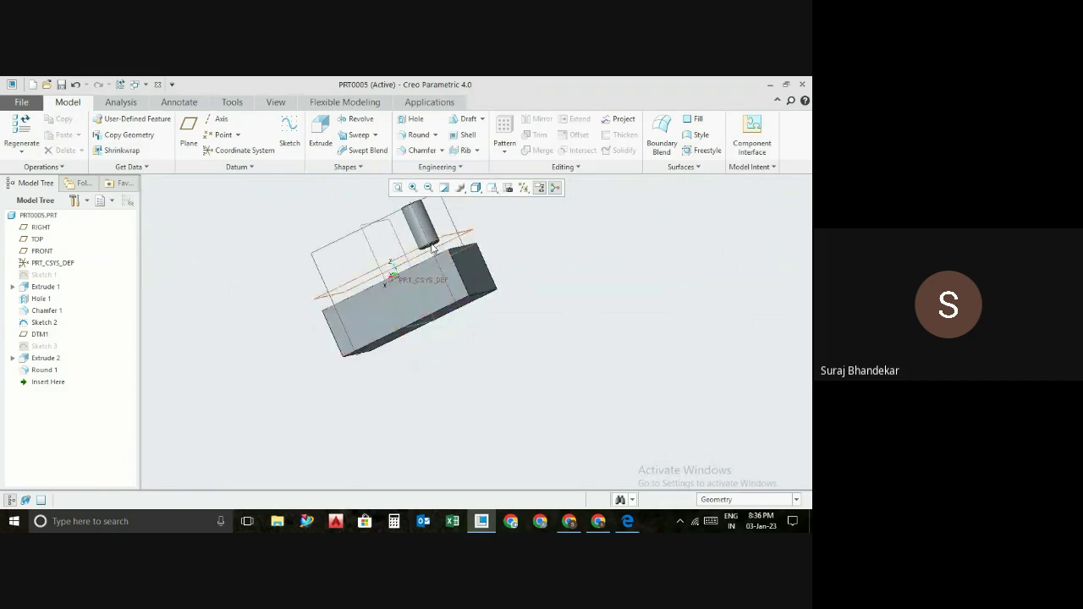
scroll(432, 248, up, 1)
scroll(433, 248, up, 2)
scroll(433, 254, up, 2)
scroll(431, 279, up, 2)
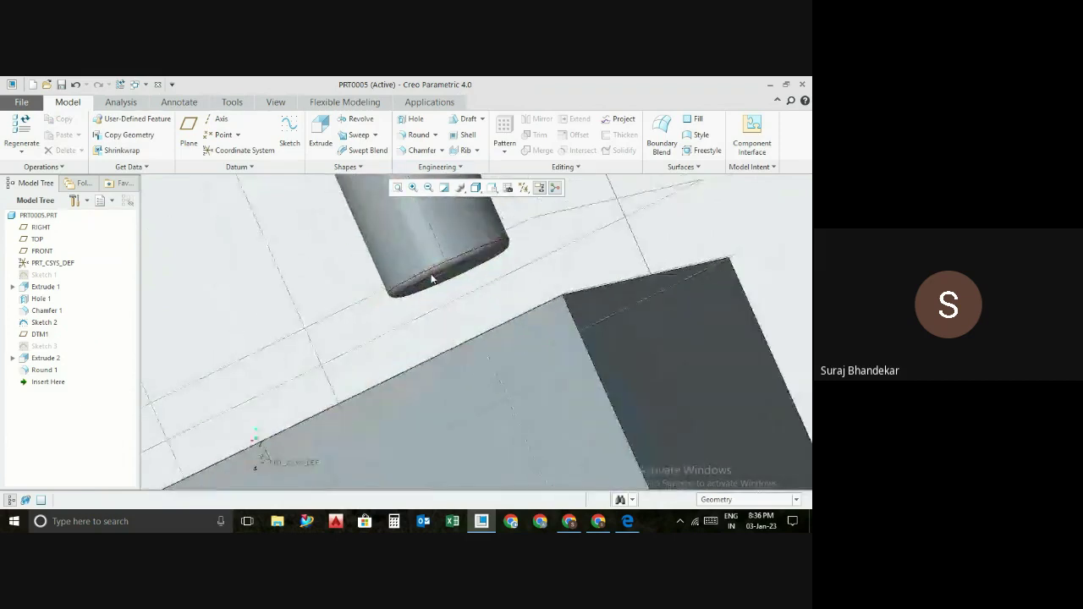
scroll(432, 279, down, 5)
mouse_move(431, 279)
middle_down()
mouse_move(446, 322)
mouse_move(468, 308)
middle_up()
scroll(436, 365, up, 2)
scroll(435, 364, up, 2)
scroll(435, 364, up, 1)
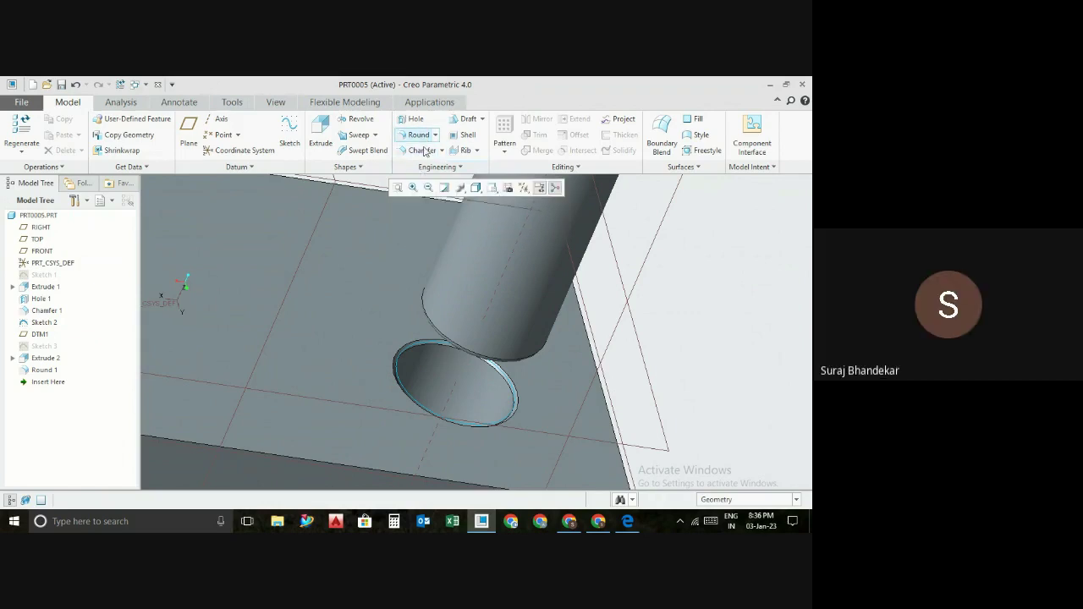
scroll(445, 221, down, 2)
scroll(462, 248, down, 4)
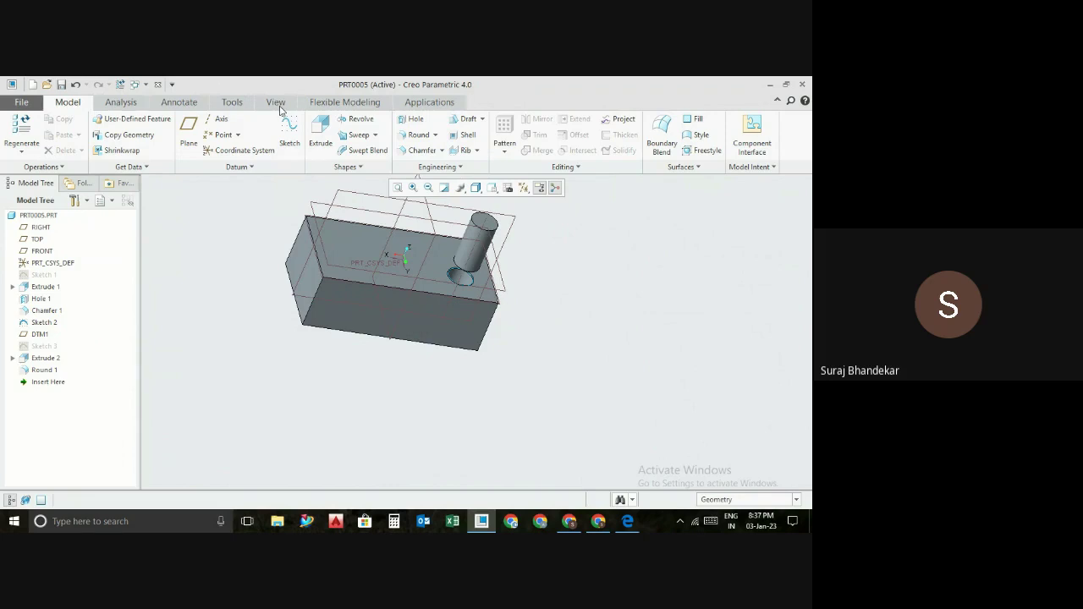
click(188, 102)
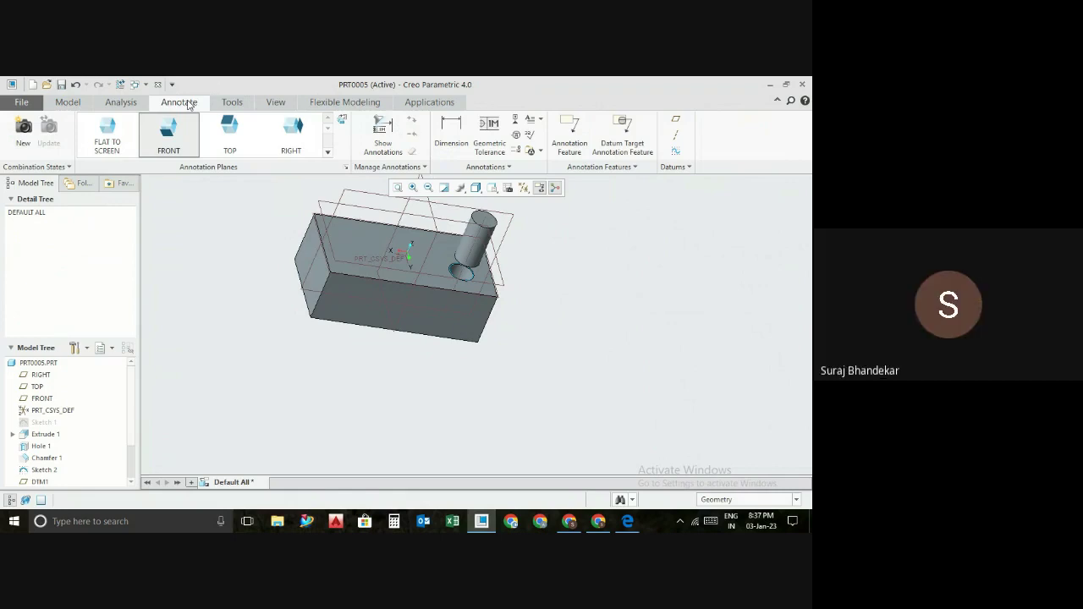
click(121, 101)
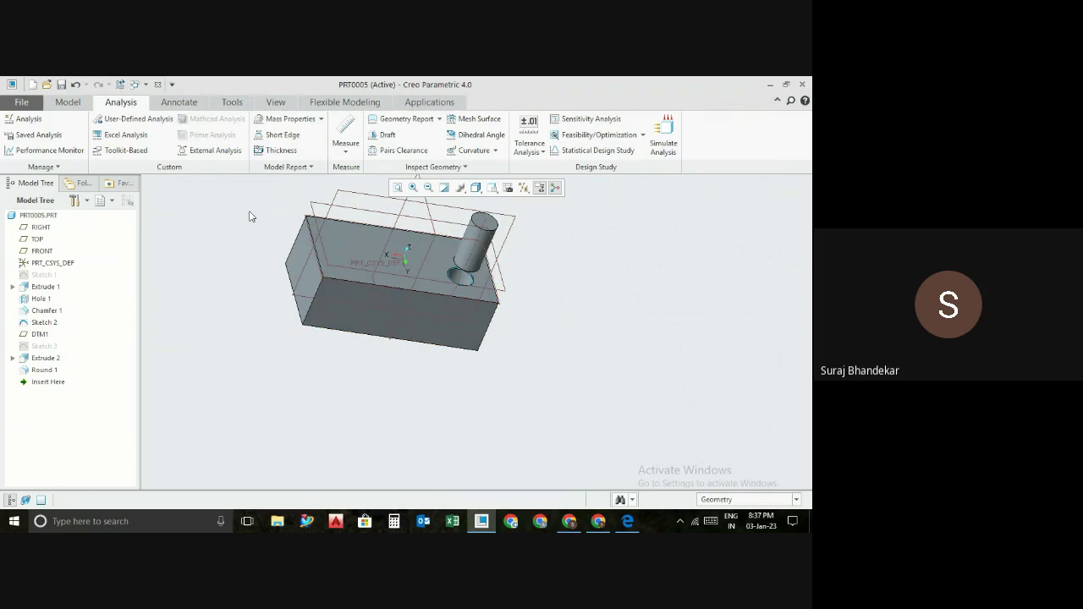
click(80, 102)
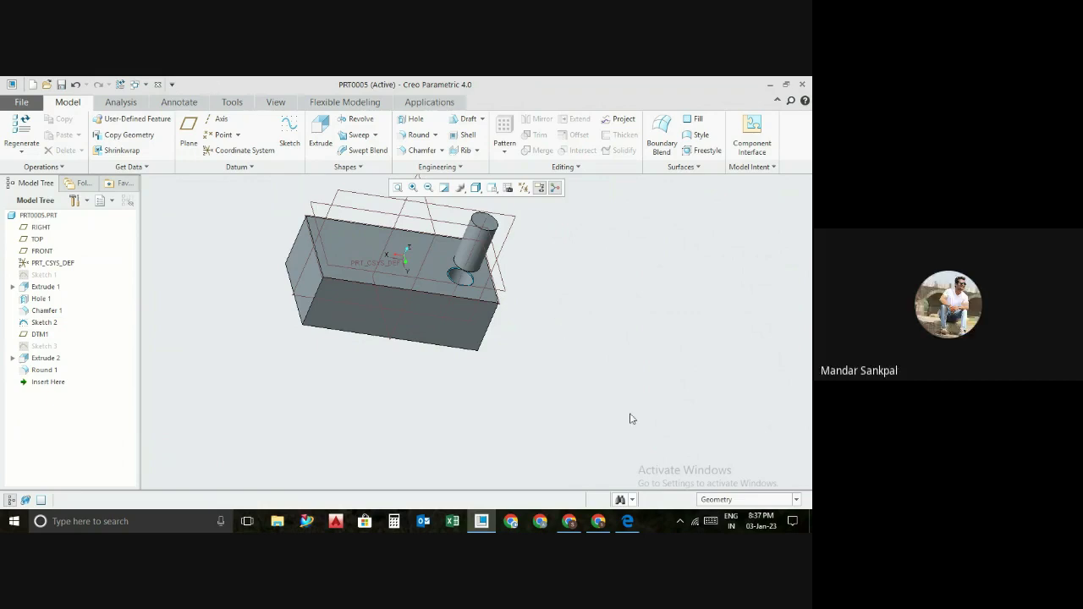
mouse_move(571, 394)
middle_down()
mouse_move(541, 383)
mouse_move(553, 380)
middle_up()
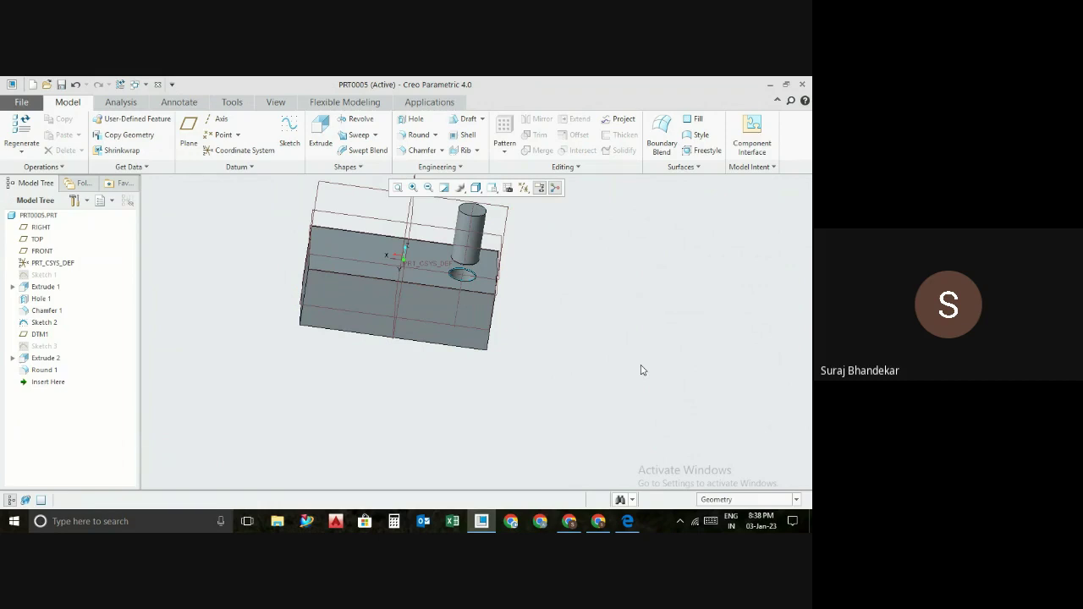
- Create assembly ASM0001 from the mmns_asm_design template, view the Manikin tools, then close it
click(31, 85)
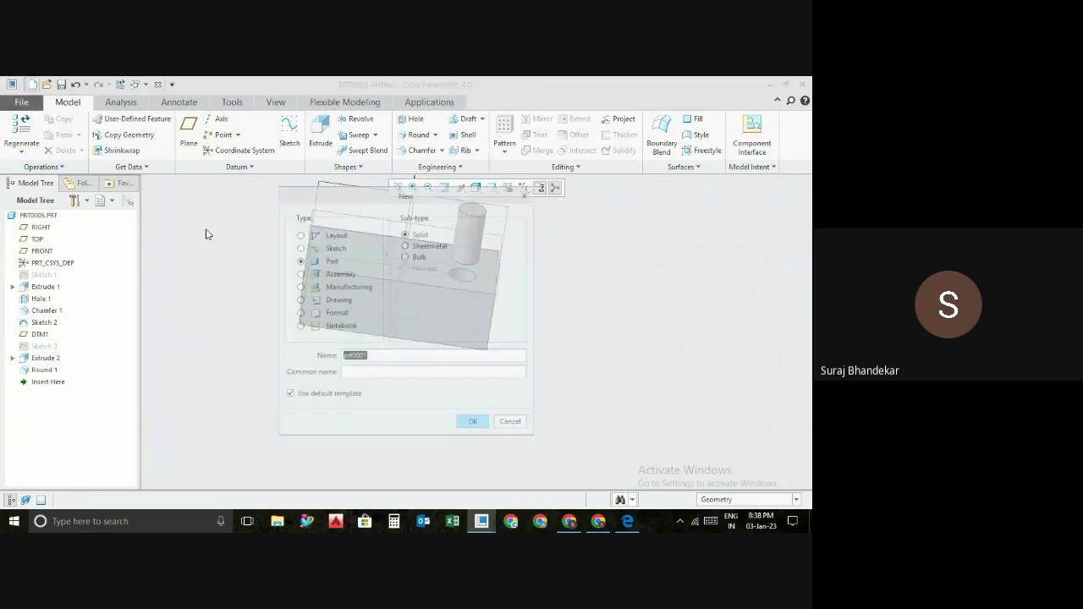
click(288, 394)
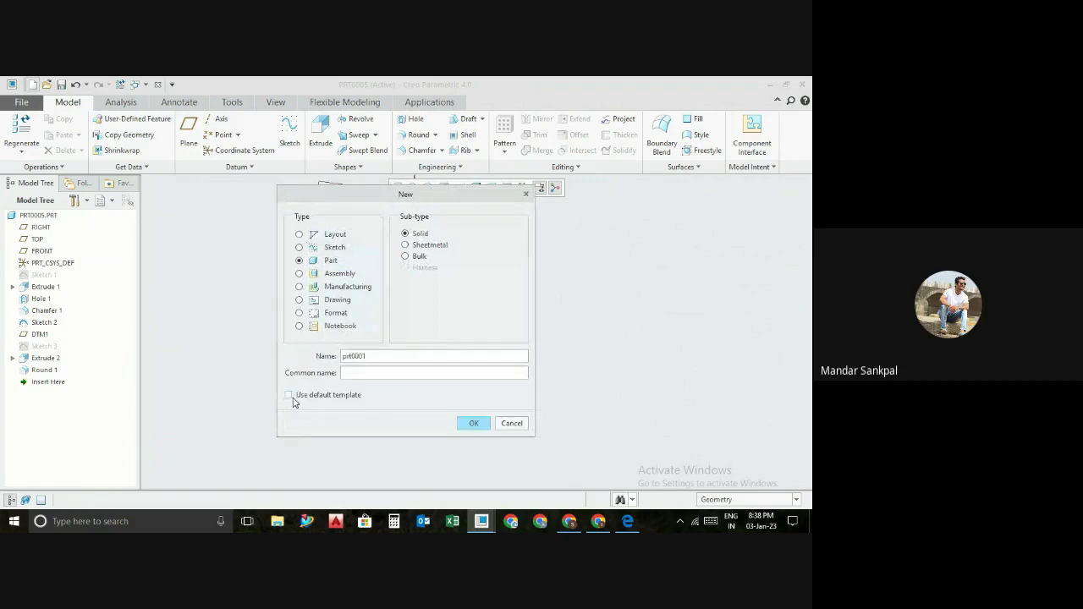
click(319, 279)
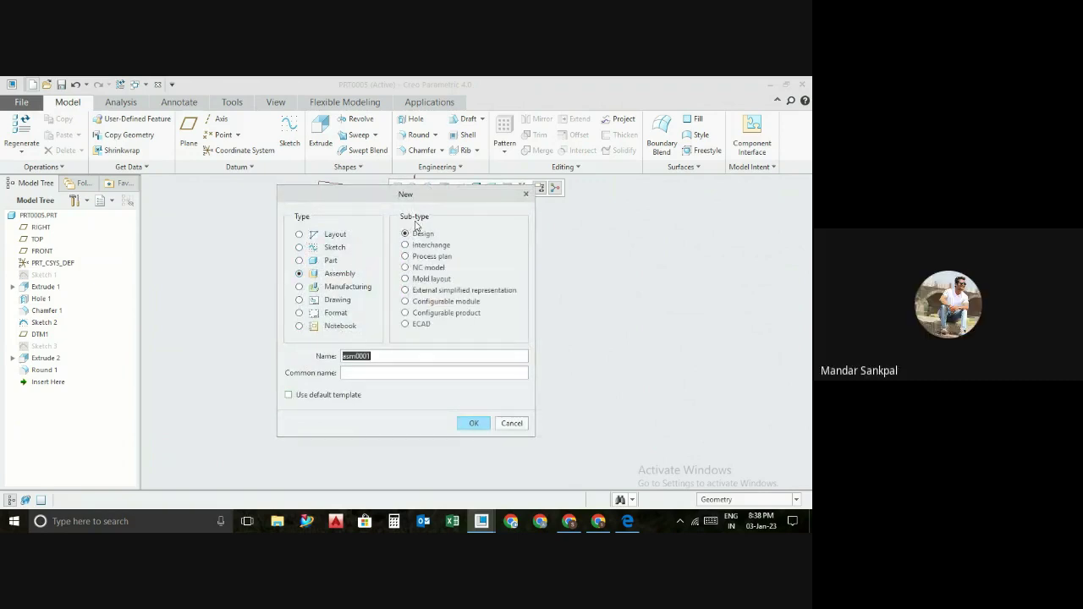
click(473, 423)
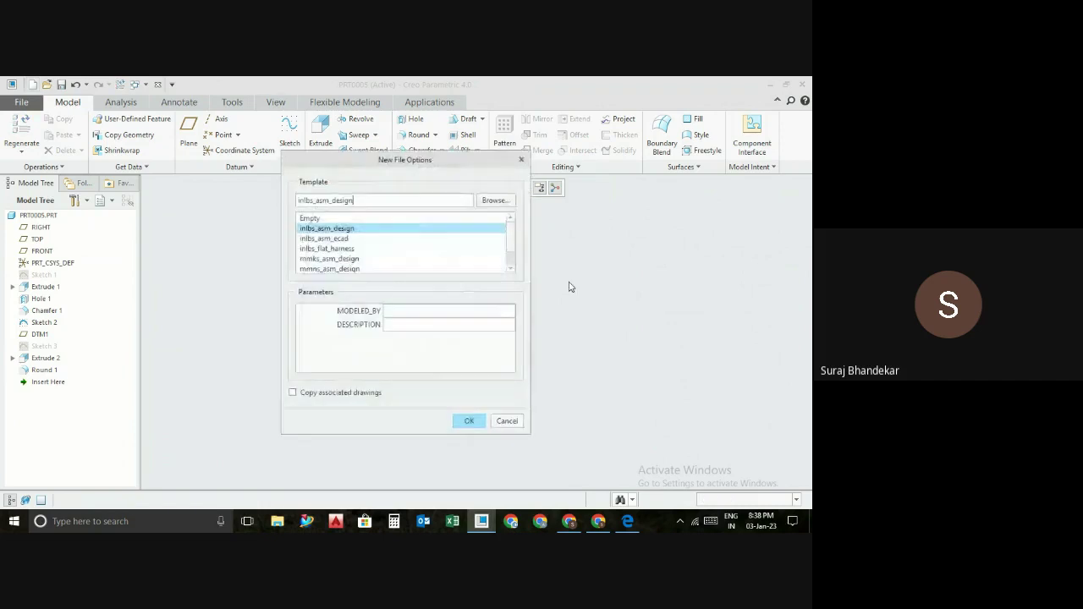
click(326, 269)
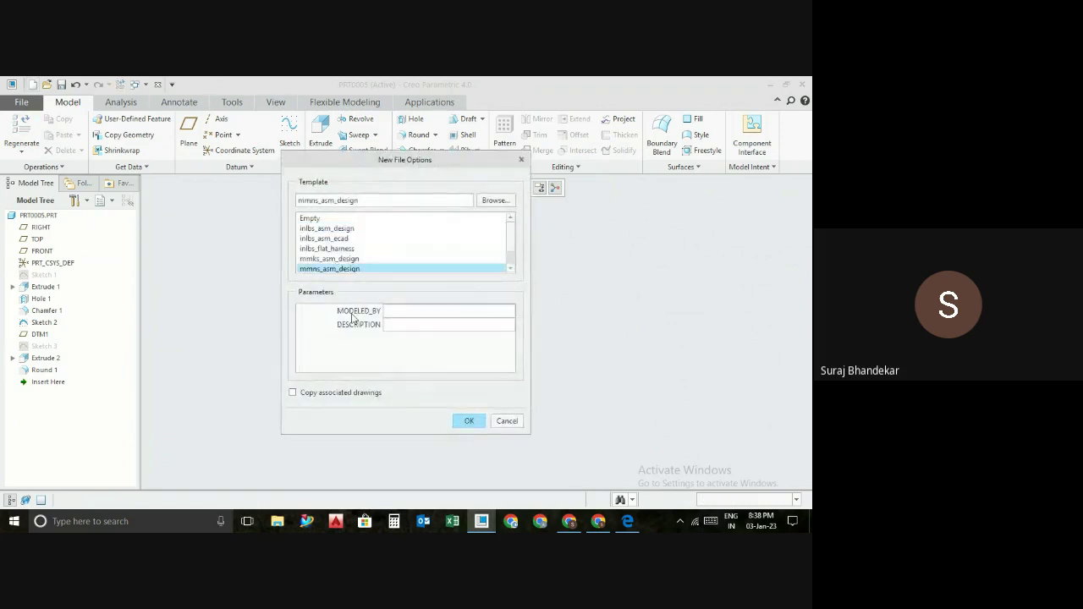
click(458, 420)
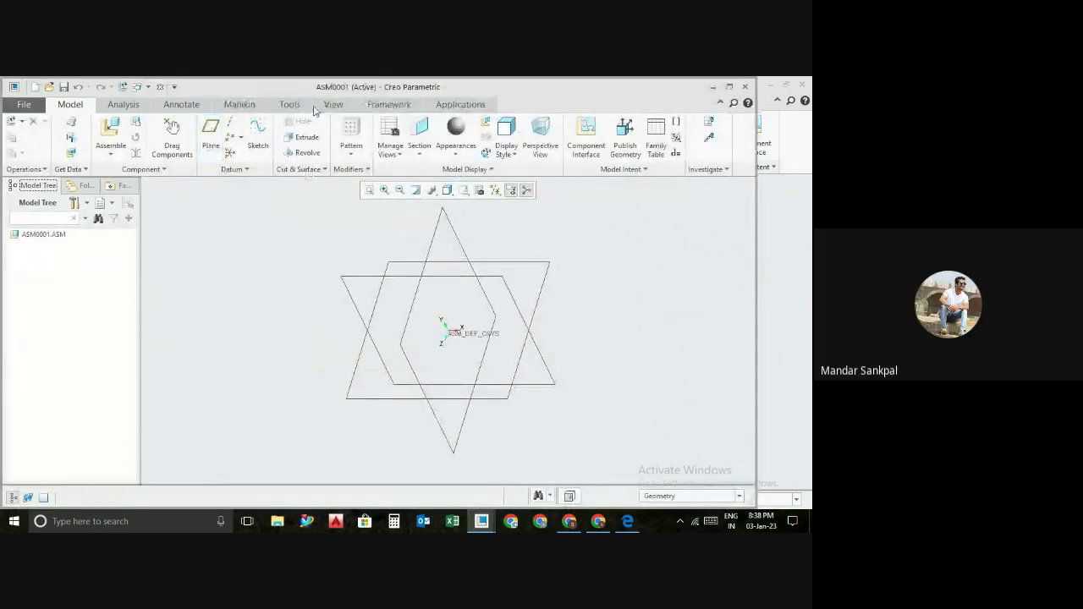
click(237, 107)
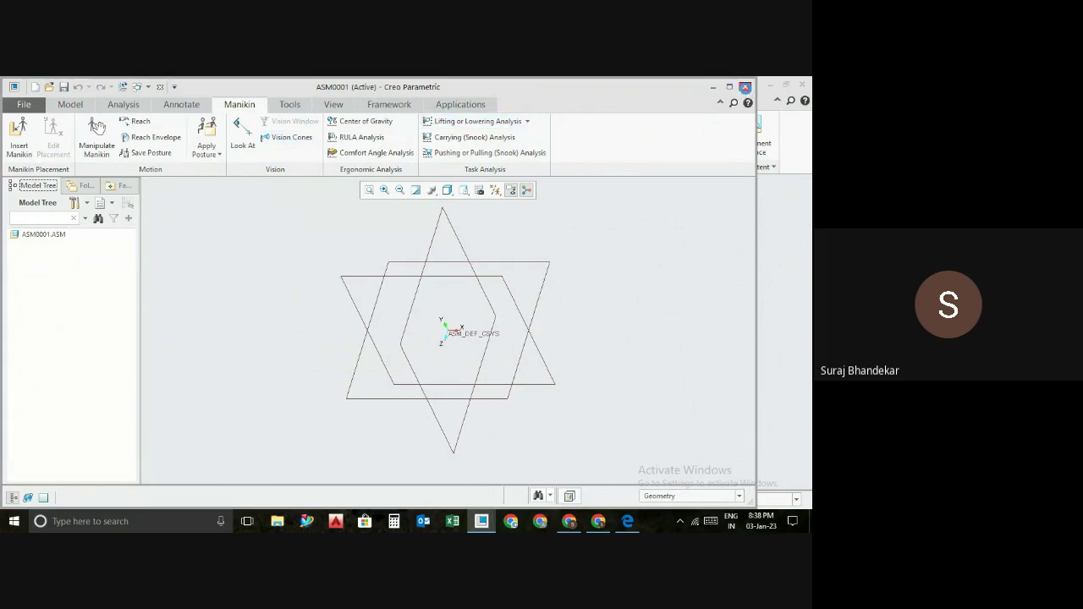
click(745, 87)
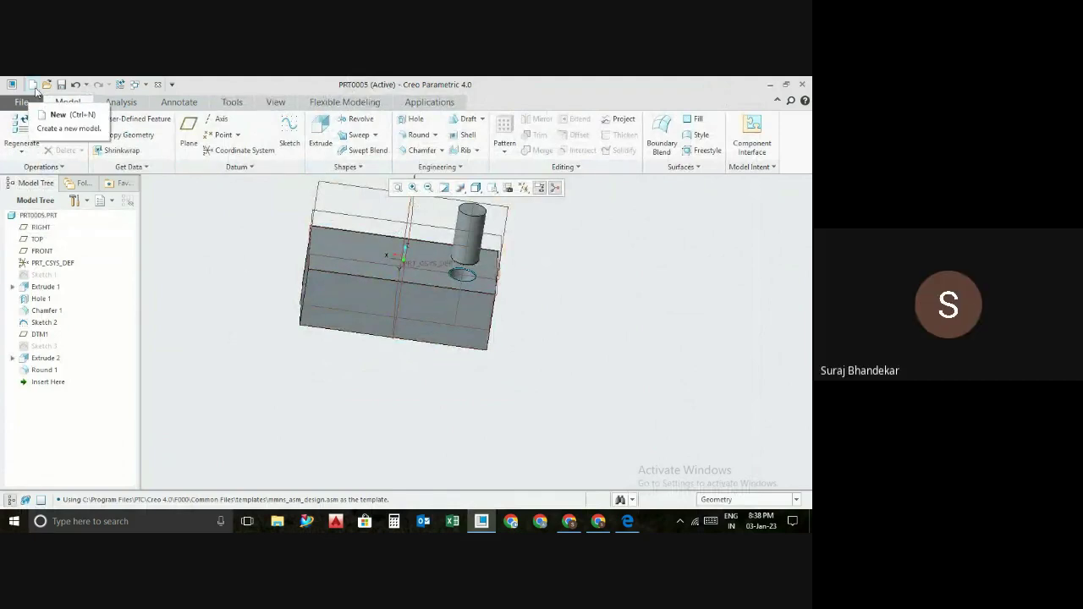
click(32, 85)
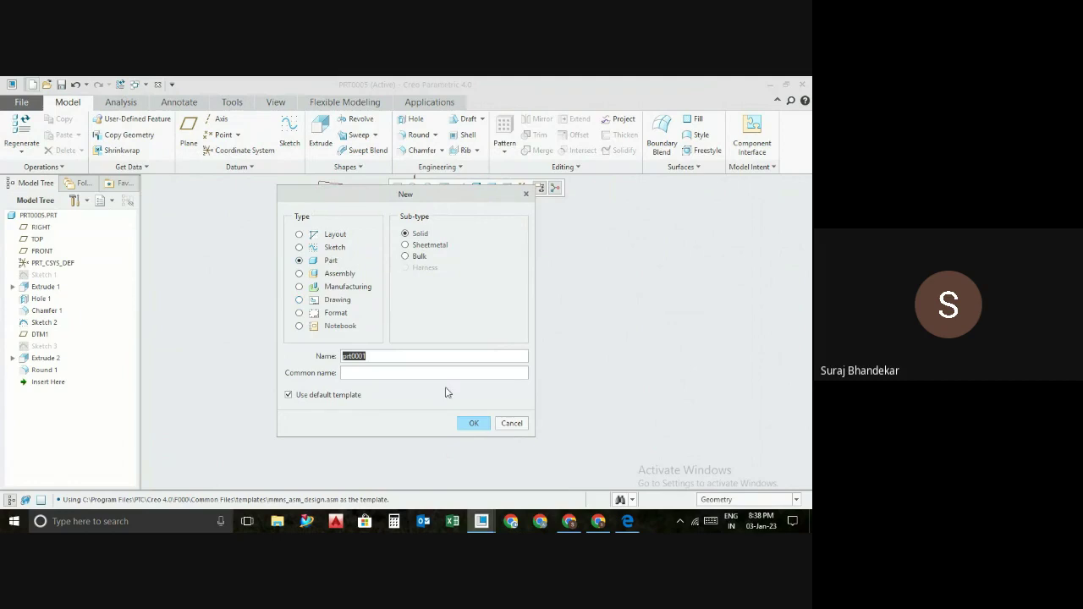
click(514, 429)
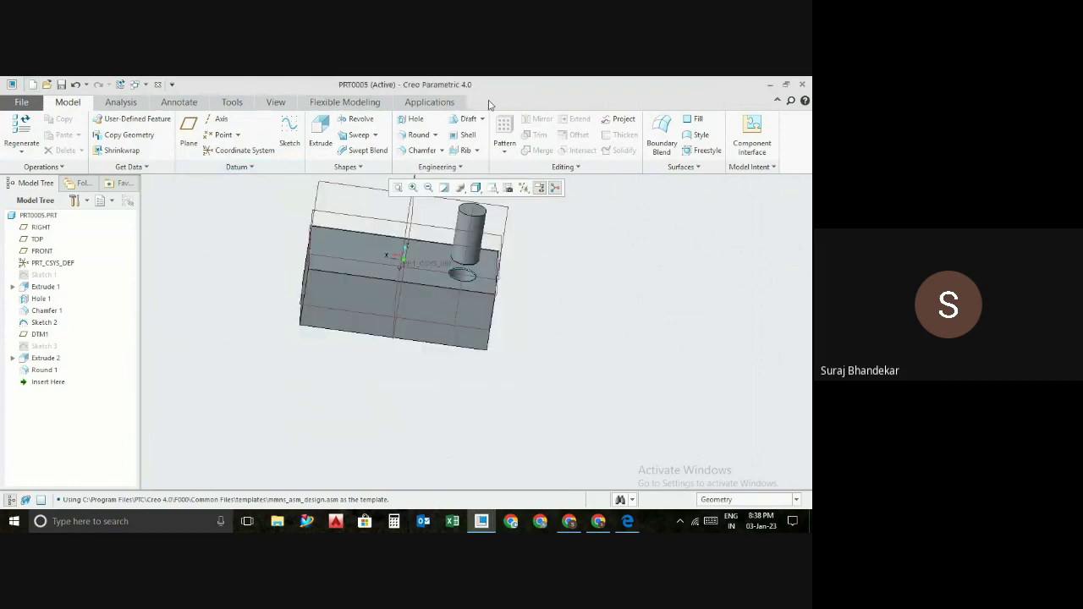
- Enter and then exit the Simulate environment, and rotate the part to another angle
click(429, 102)
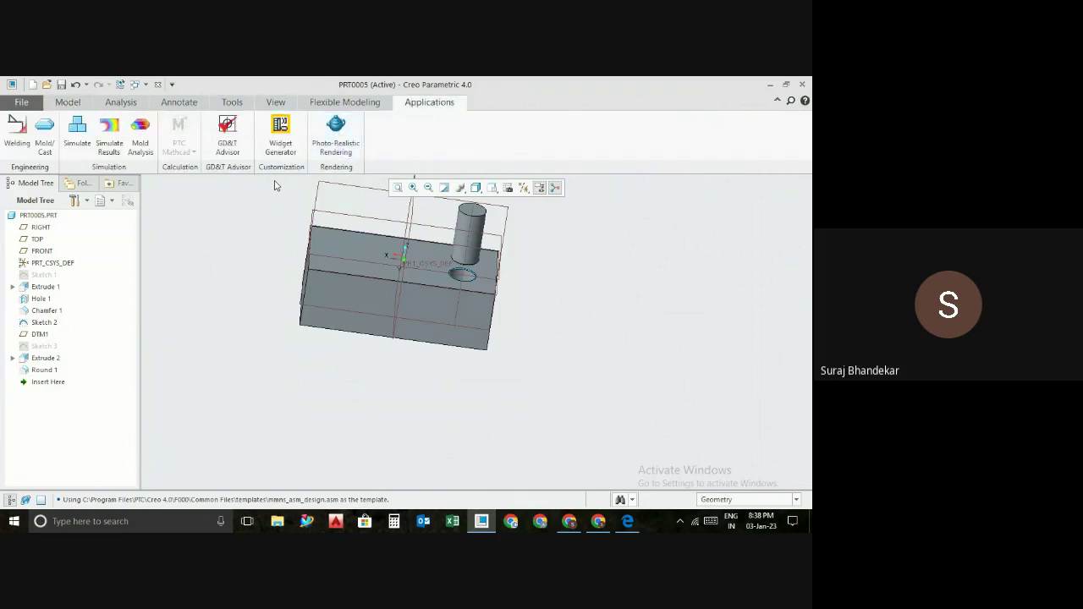
click(75, 146)
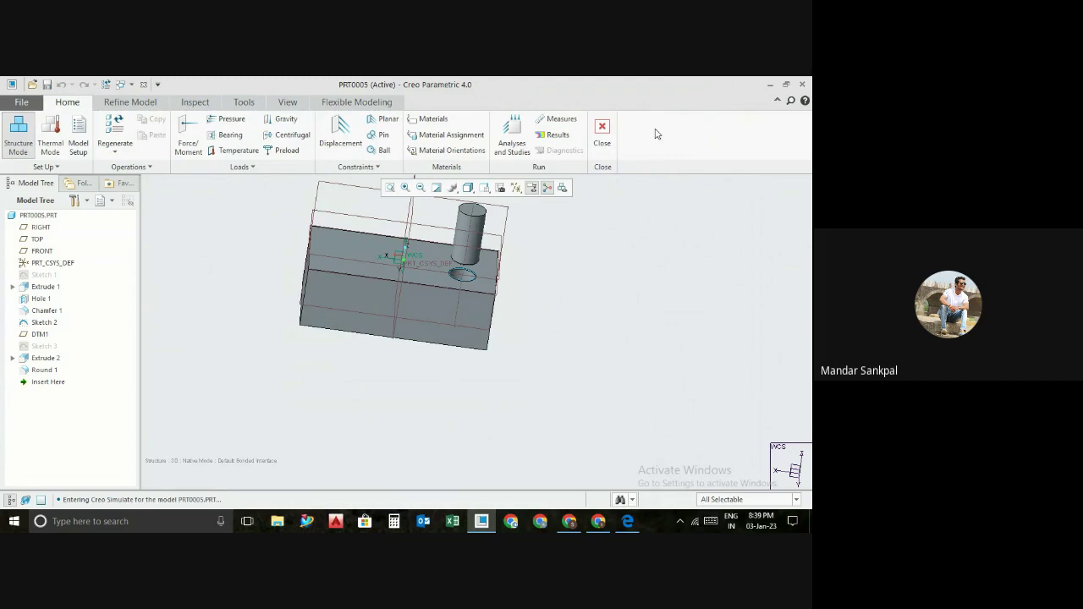
click(601, 135)
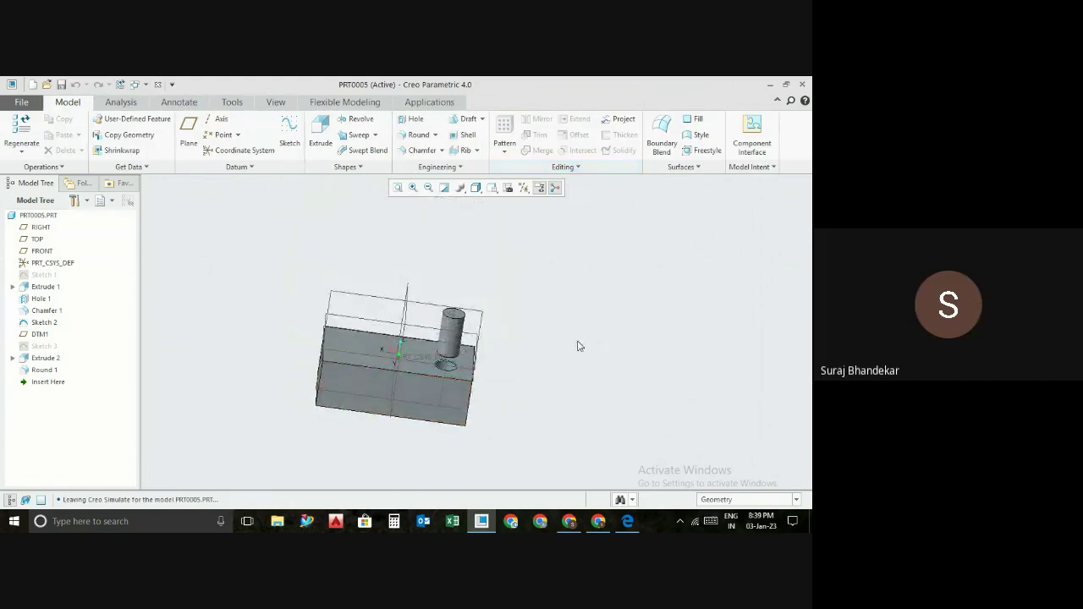
mouse_move(598, 373)
middle_down()
mouse_move(554, 368)
mouse_move(584, 374)
middle_up()
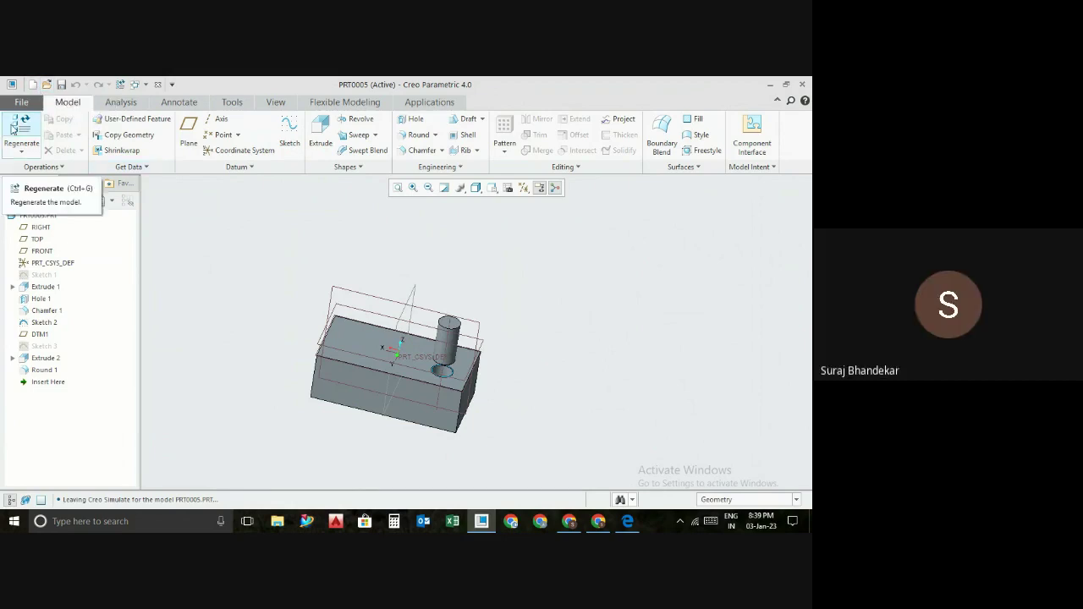
- Start opening a file and browse from the Desktop to the computer's drives
click(22, 103)
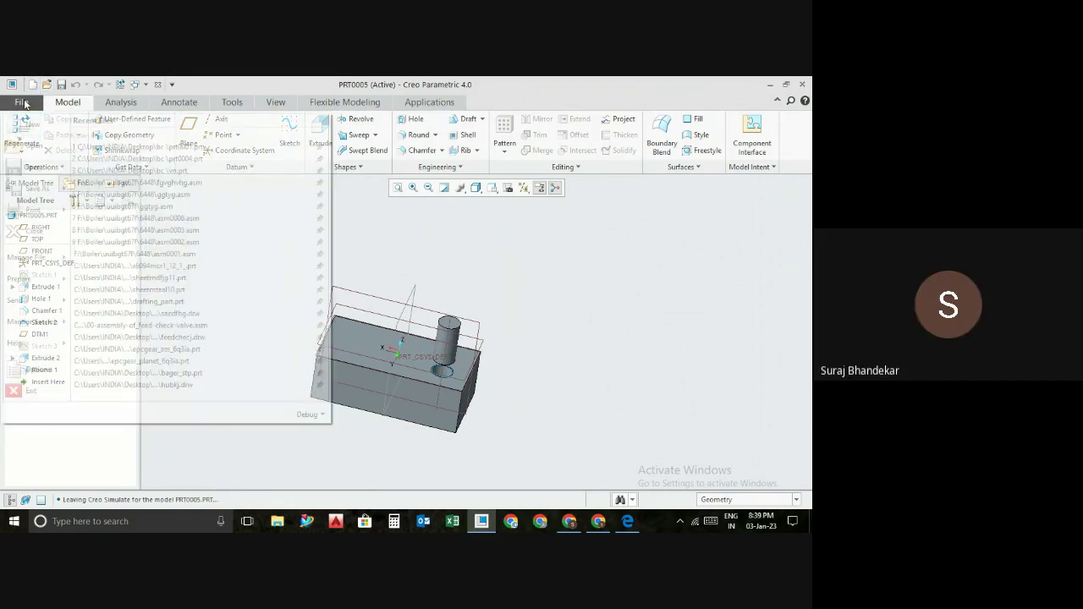
click(31, 141)
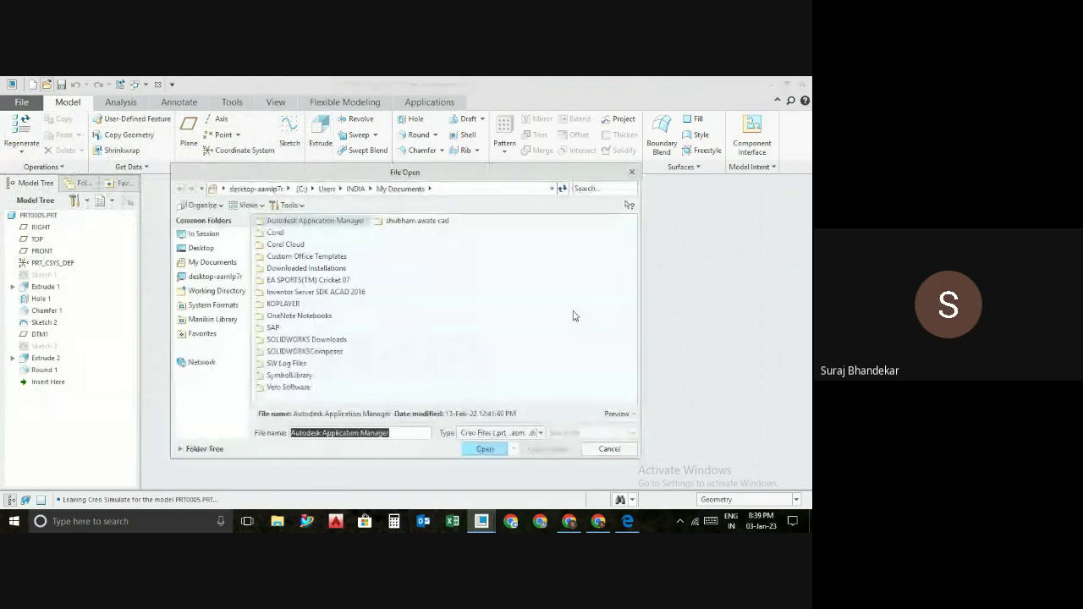
click(201, 248)
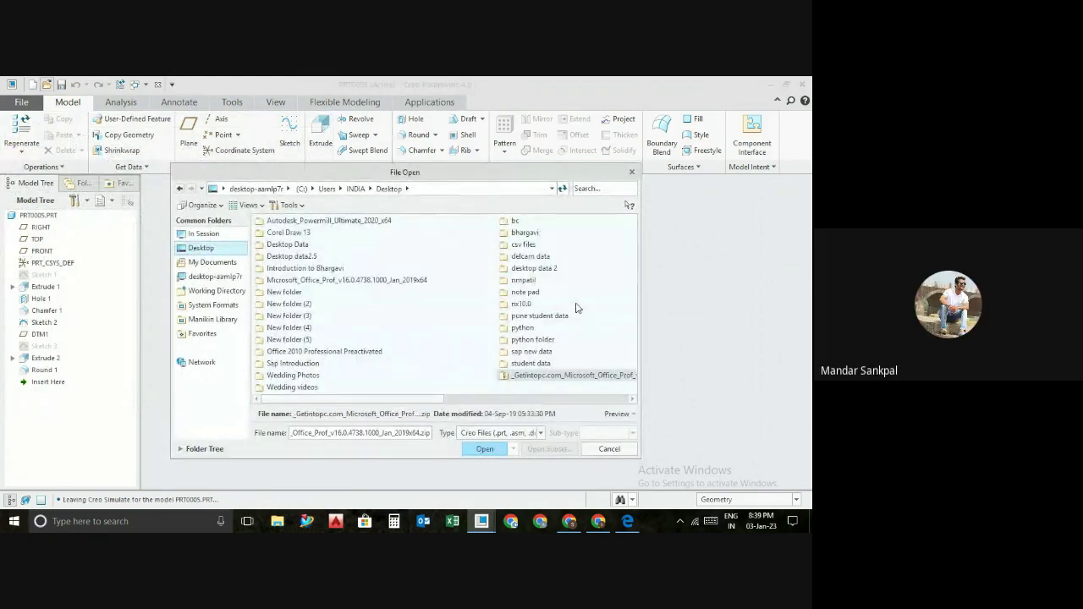
double_click(527, 280)
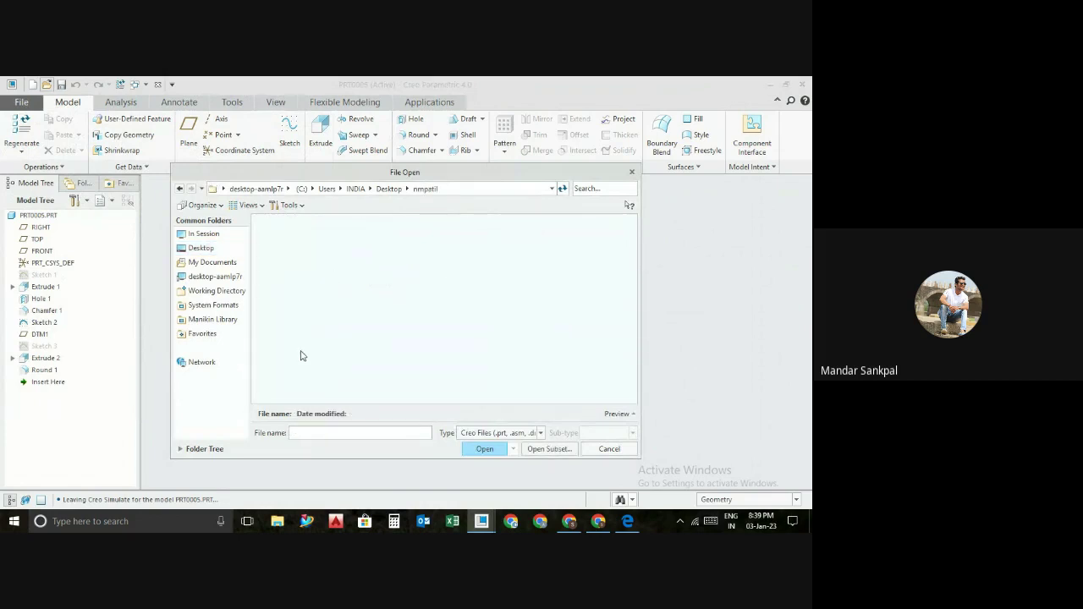
click(179, 189)
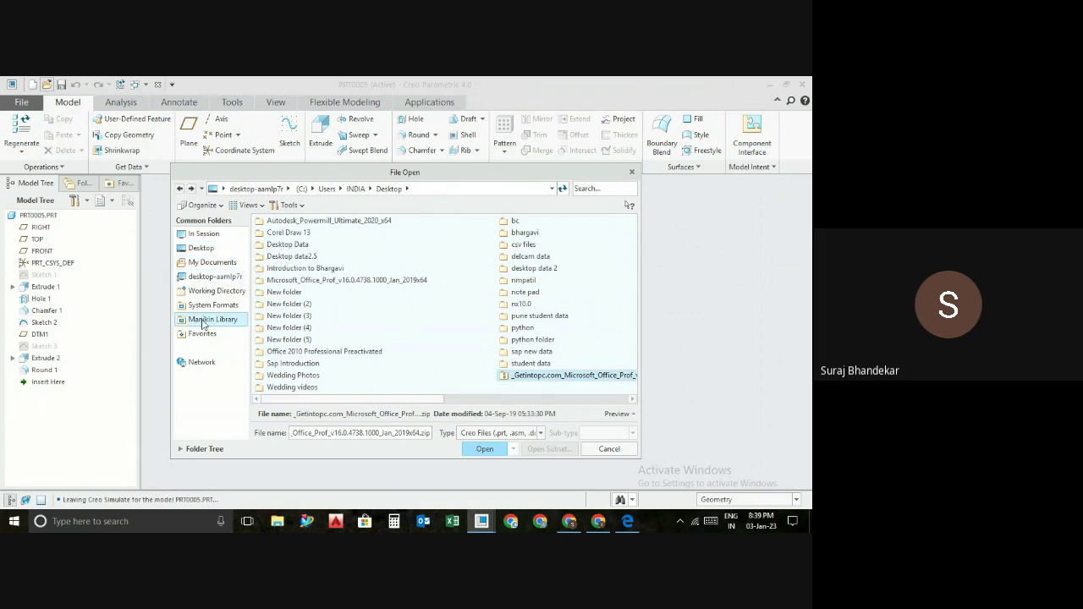
click(215, 277)
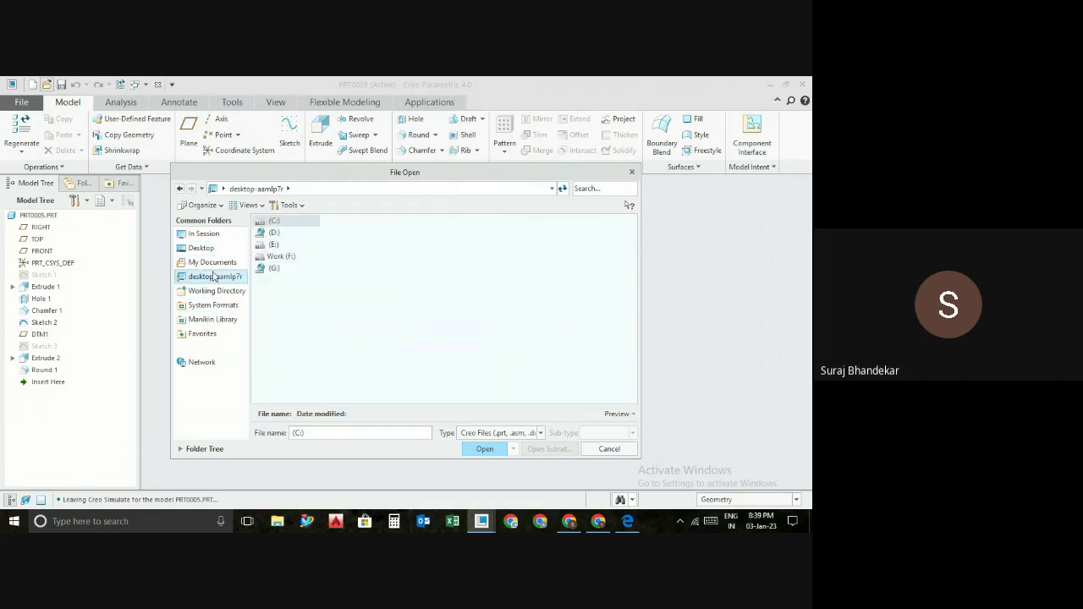
click(279, 246)
text(e:)
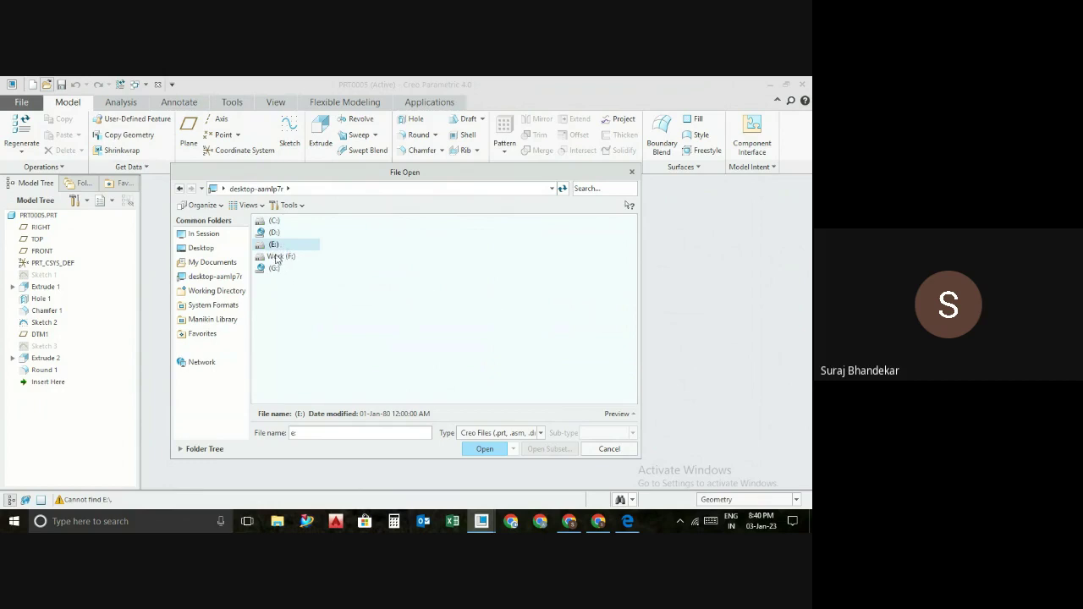
- Navigate Work (F:) > Boiler > uuibgt67f > 6448 and open asm0008.asm
double_click(276, 257)
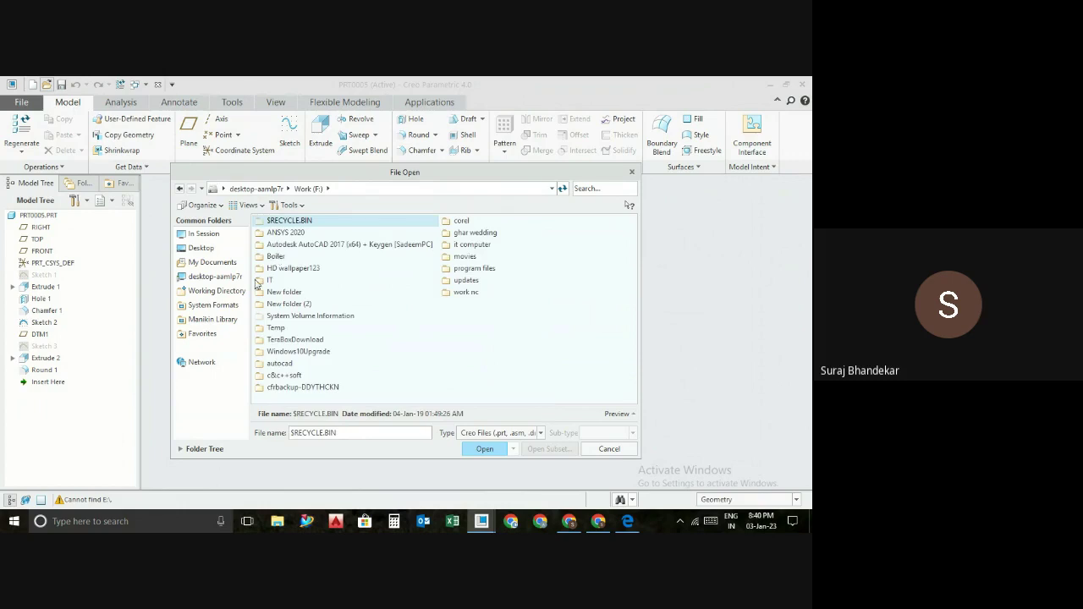
double_click(276, 256)
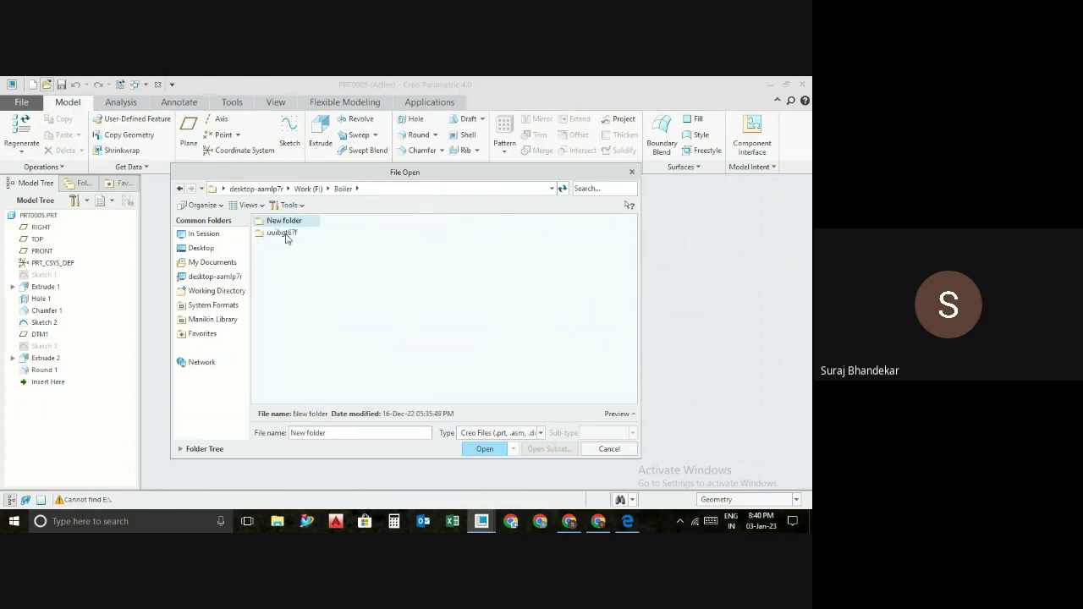
double_click(286, 223)
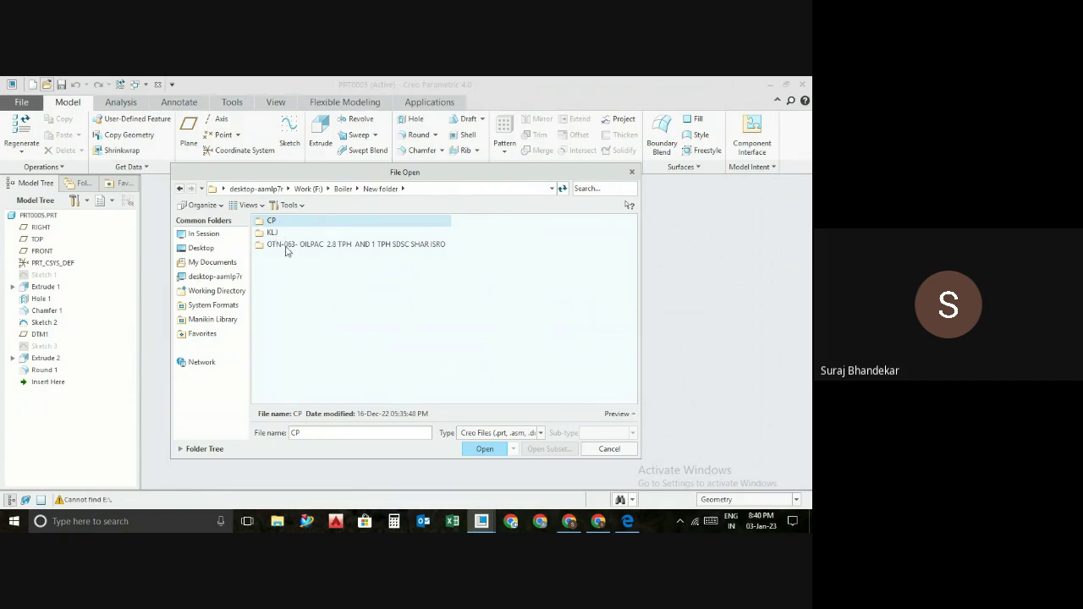
double_click(281, 223)
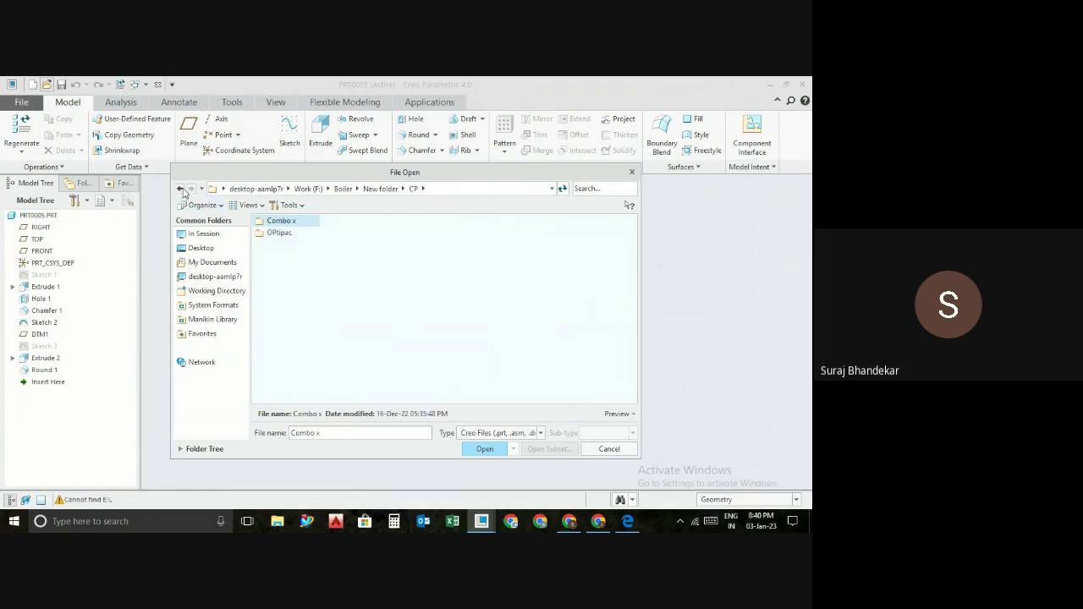
click(182, 190)
click(183, 189)
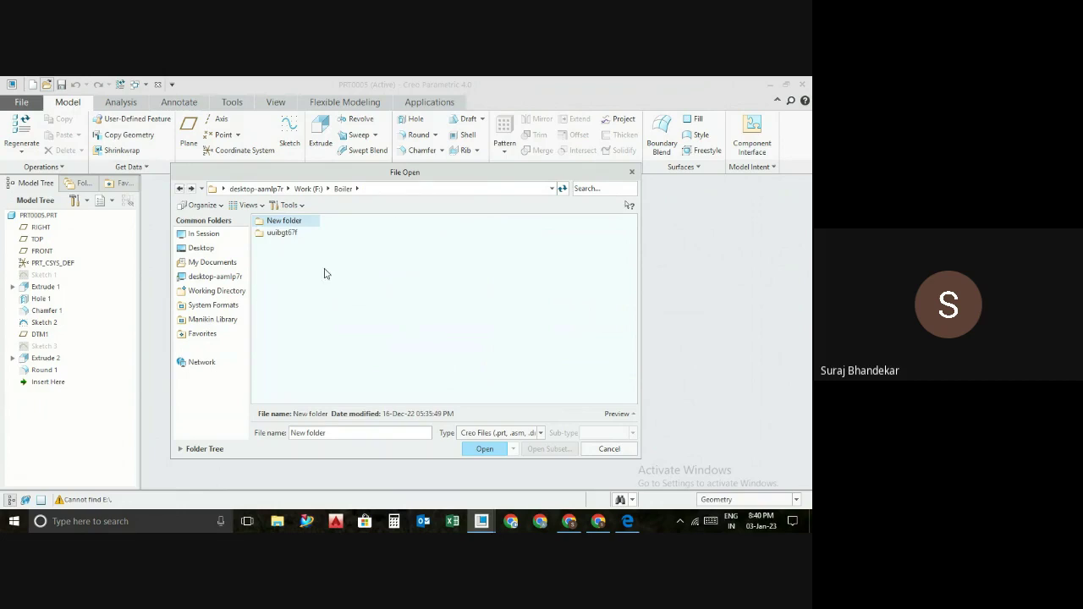
double_click(294, 233)
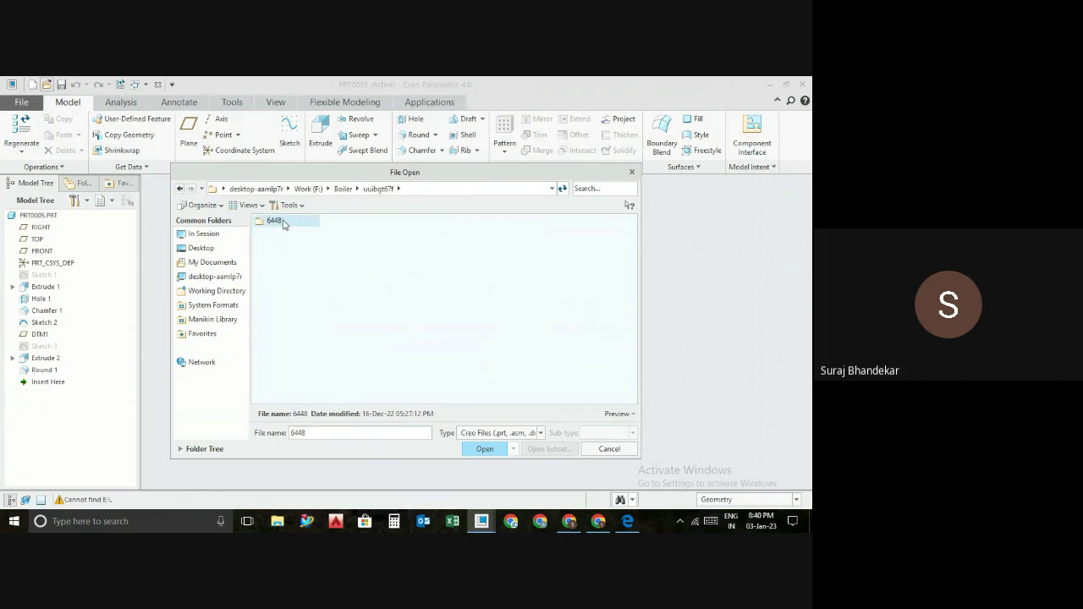
double_click(283, 221)
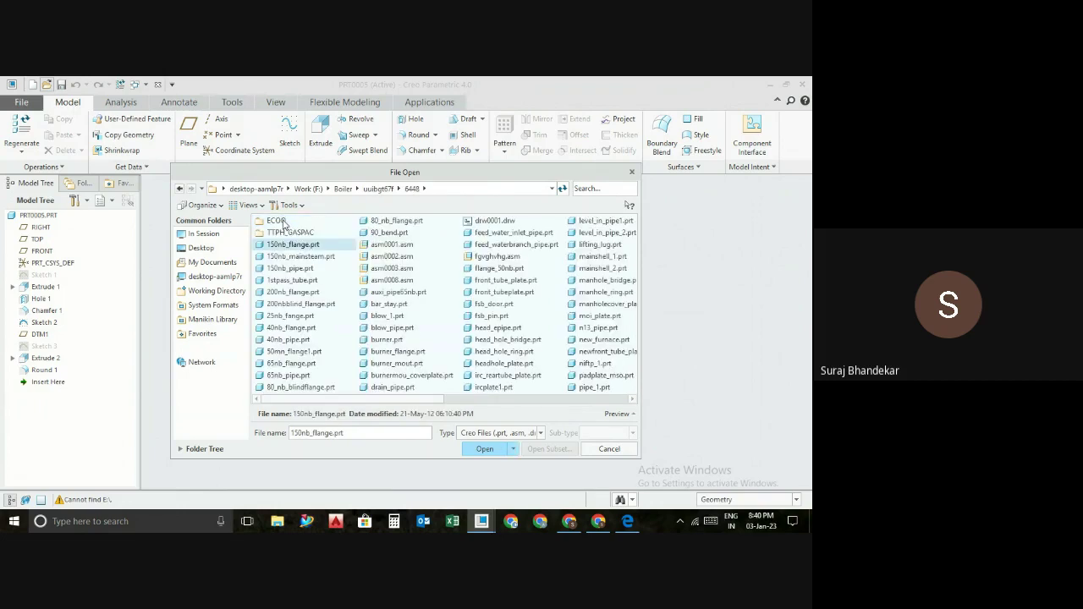
click(392, 280)
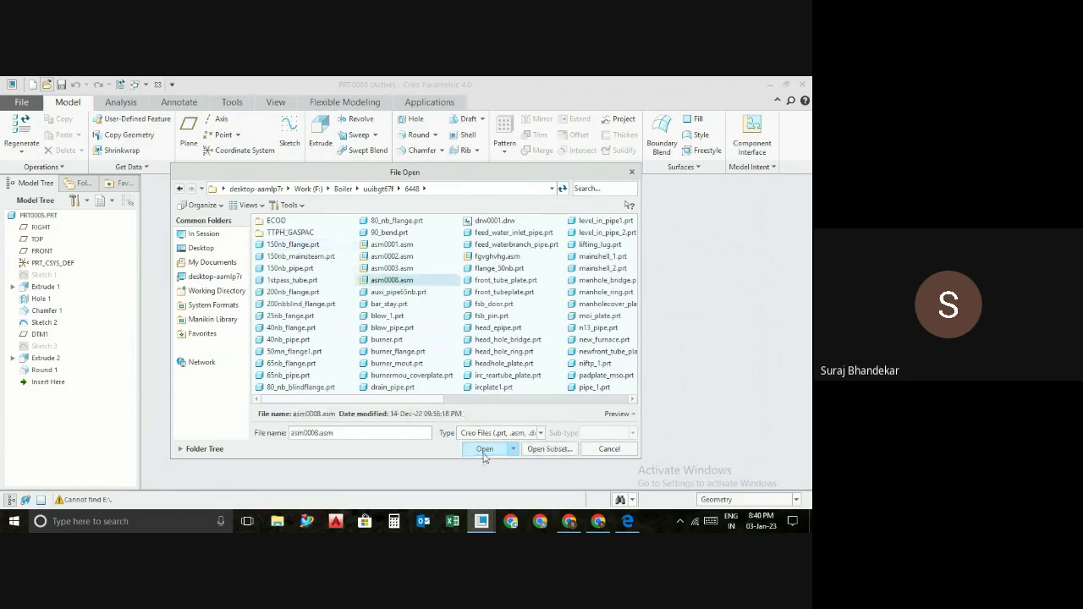
click(484, 448)
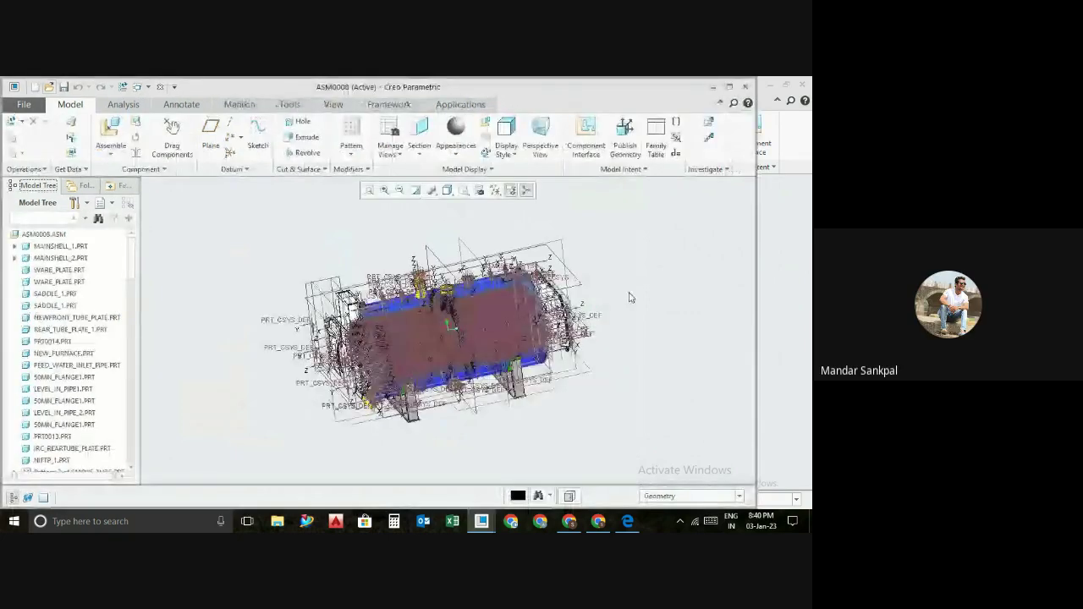
- Turn off all datum displays, orbit and zoom the boiler assembly, then close ASM0008
click(496, 189)
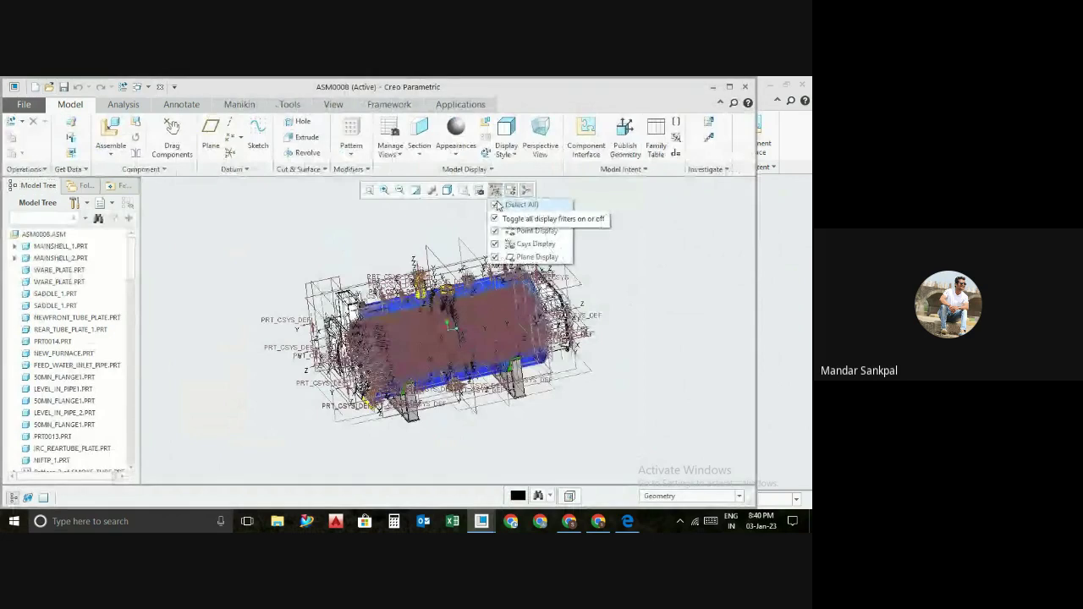
click(497, 205)
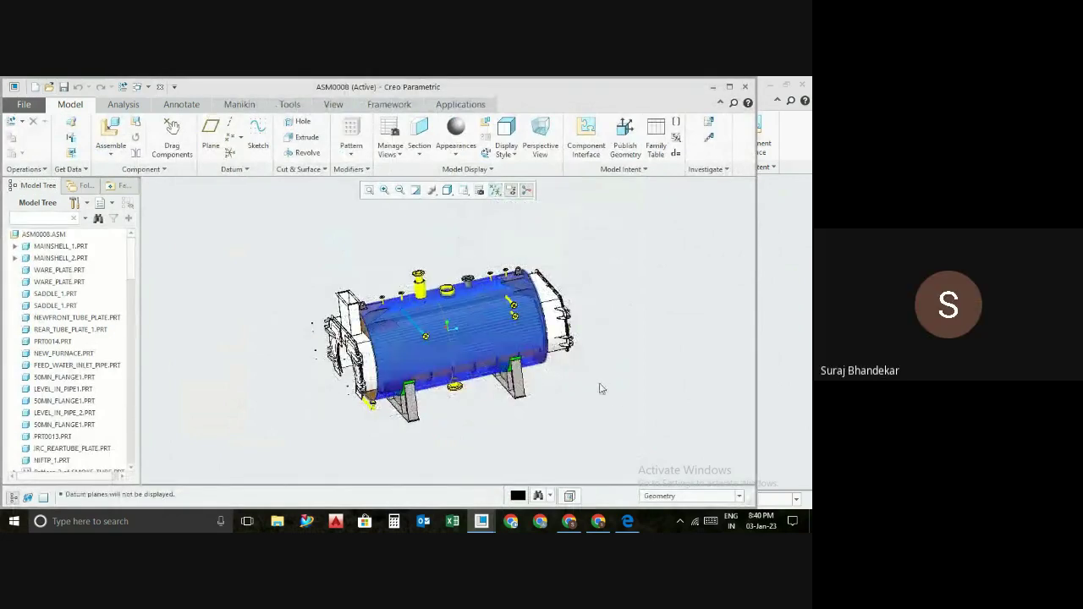
mouse_move(601, 385)
middle_down()
mouse_move(551, 385)
mouse_move(609, 411)
mouse_move(637, 353)
mouse_move(584, 316)
mouse_move(575, 238)
mouse_move(504, 223)
mouse_move(534, 264)
mouse_move(486, 197)
mouse_move(563, 234)
mouse_move(584, 293)
mouse_move(511, 333)
mouse_move(444, 307)
mouse_move(405, 354)
middle_up()
scroll(410, 329, down, 3)
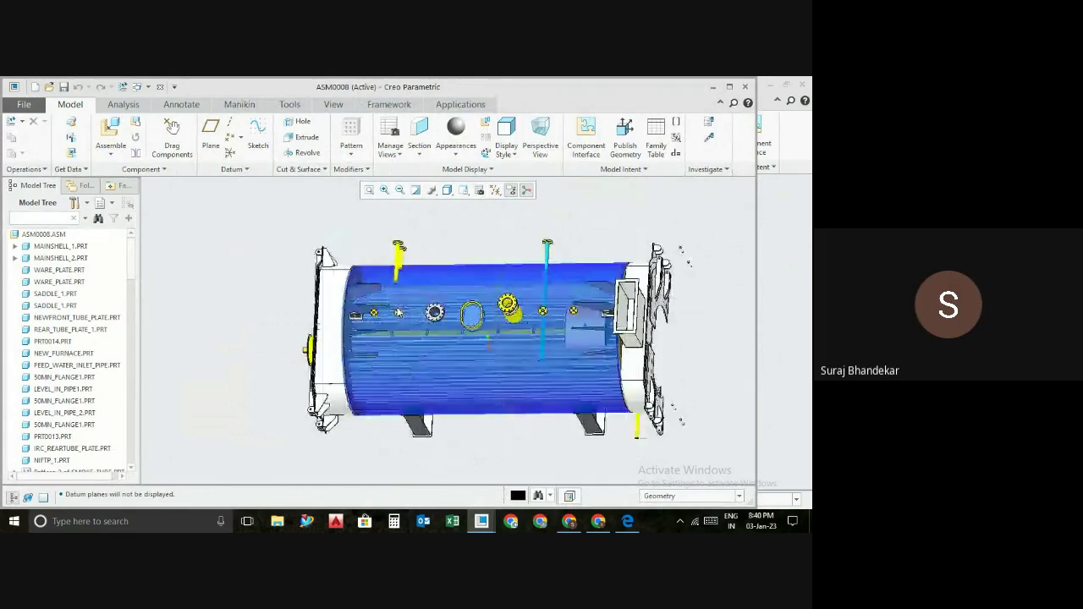
scroll(404, 354, down, 3)
scroll(473, 379, up, 2)
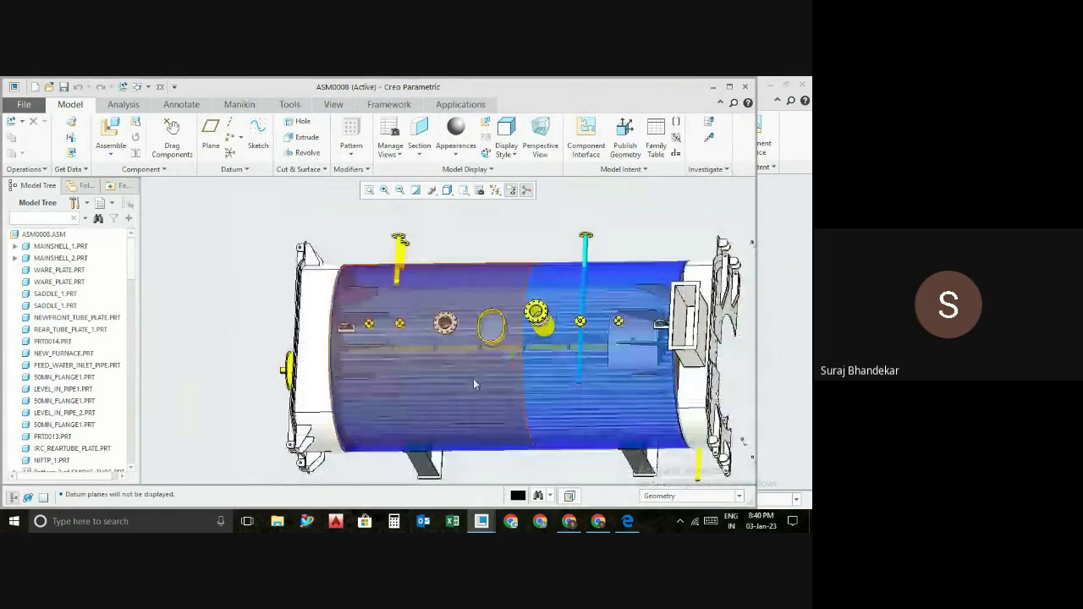
mouse_move(473, 378)
middle_down()
mouse_move(483, 337)
mouse_move(311, 388)
middle_up()
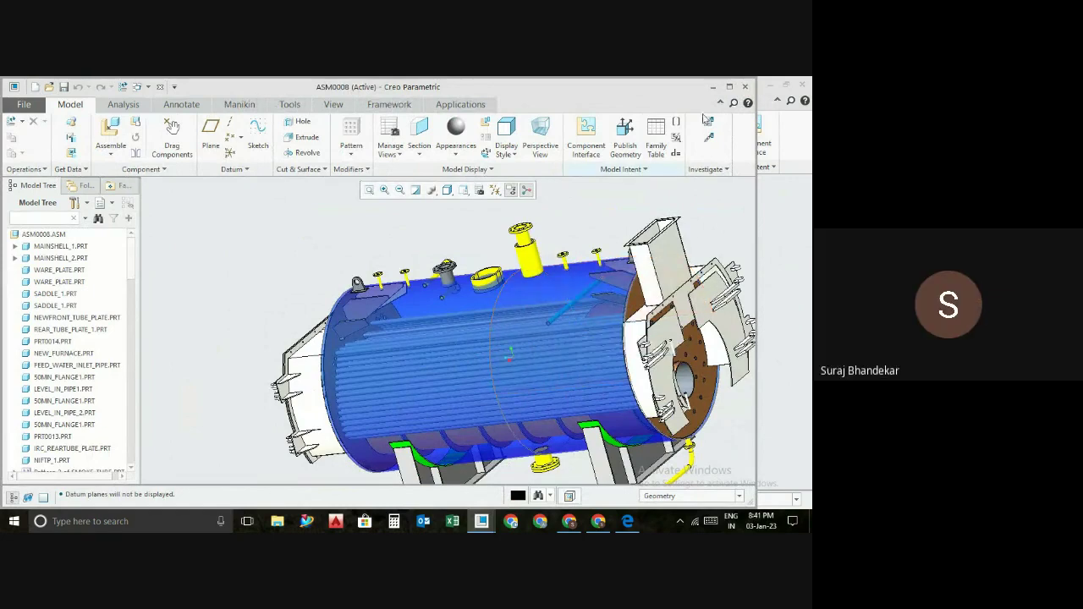
click(745, 87)
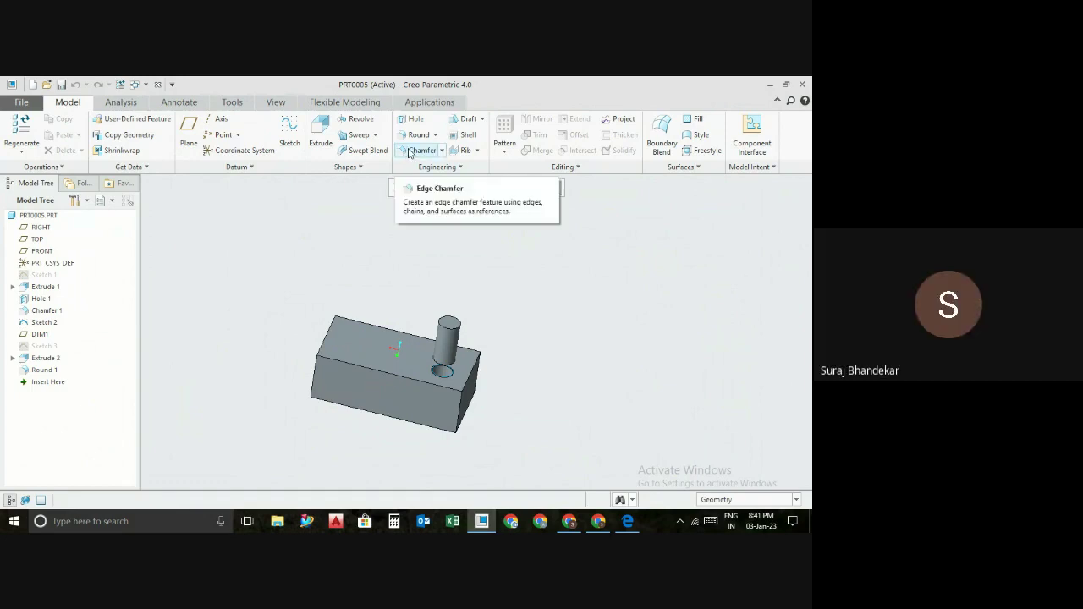
mouse_move(627, 522)
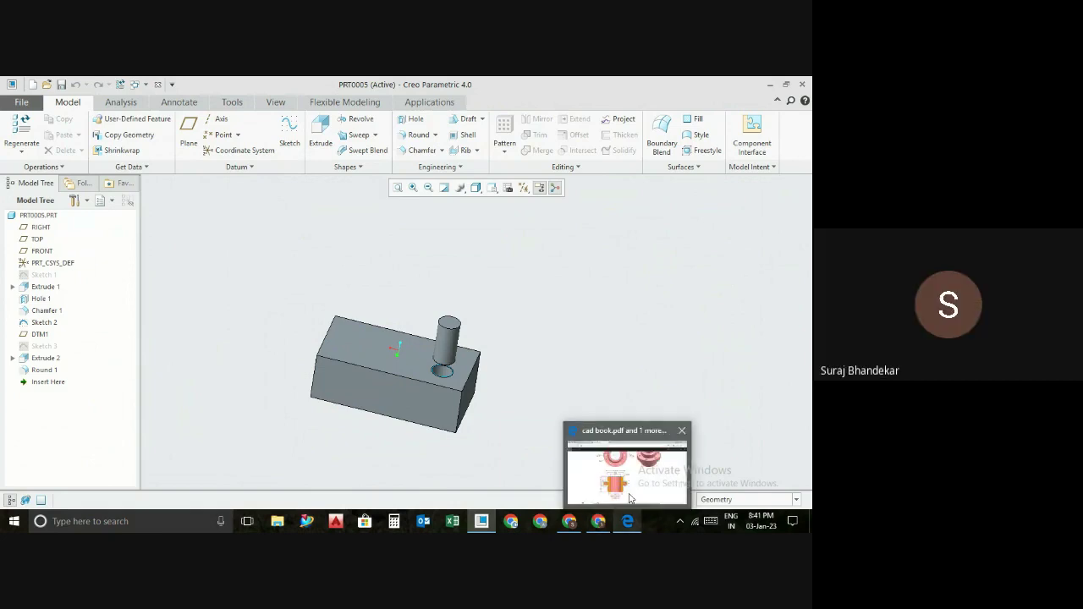
- Bring the cad book PDF forward and scroll up through the page 9 linkage drawing
click(629, 498)
scroll(414, 312, up, 2)
scroll(415, 312, up, 2)
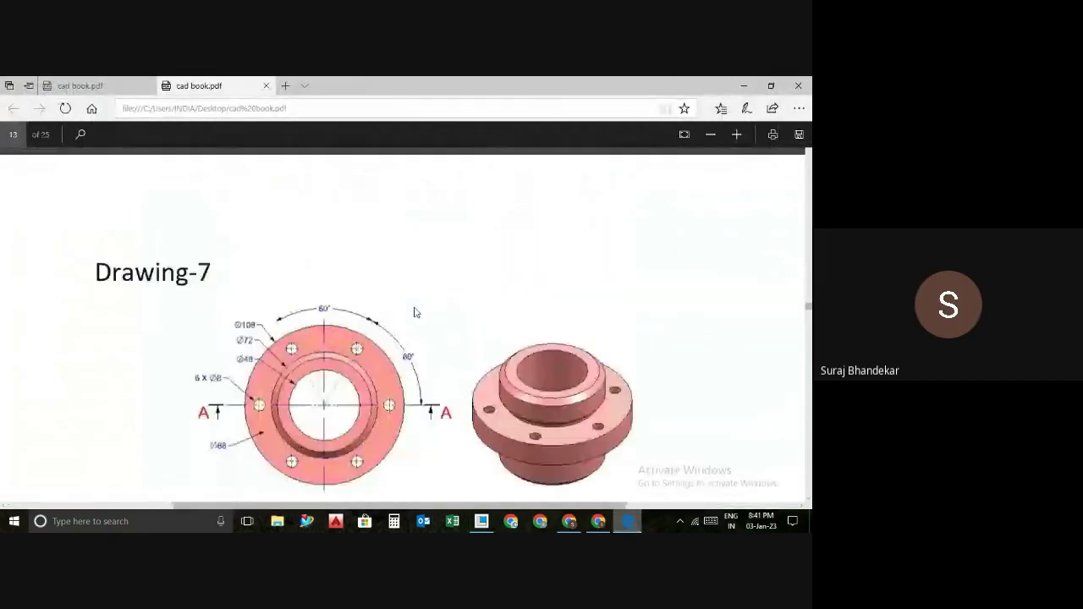
scroll(415, 312, up, 3)
scroll(415, 312, up, 3)
scroll(415, 312, up, 2)
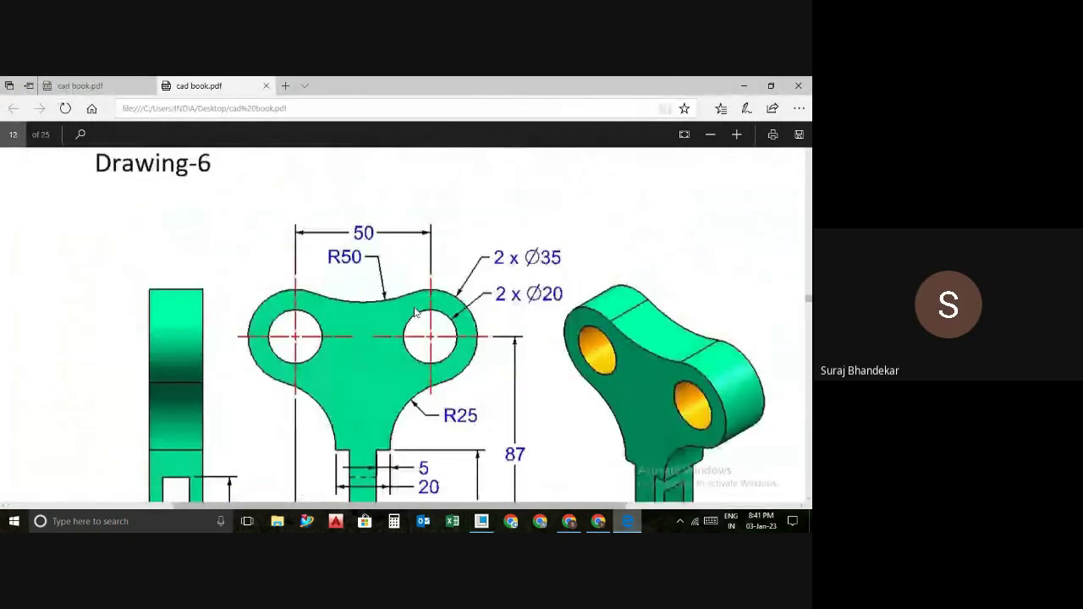
scroll(414, 313, up, 1)
scroll(414, 313, up, 4)
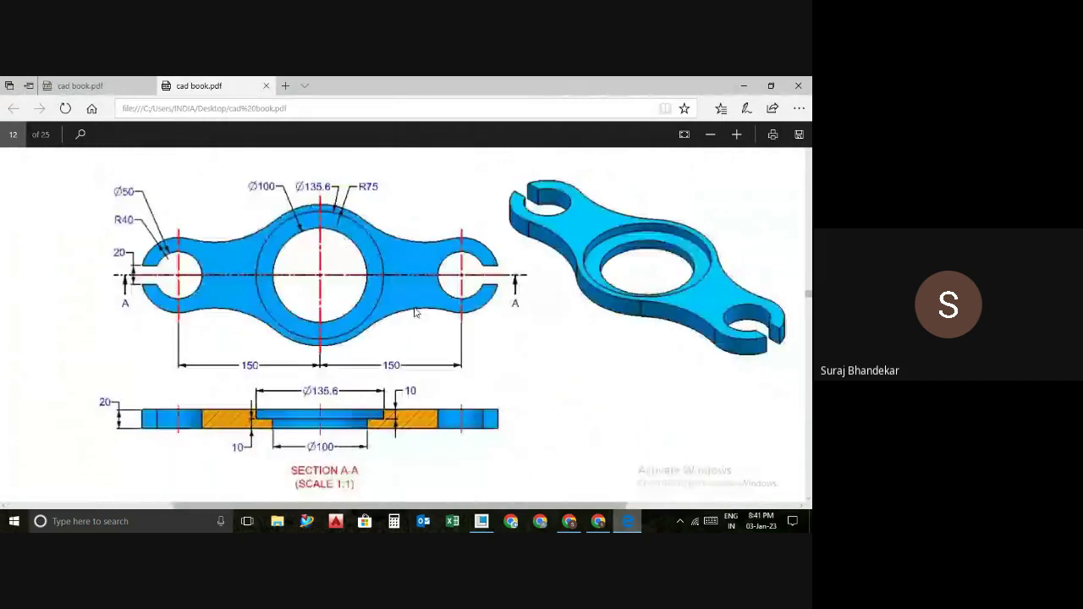
- Finish viewing the whole linkage drawing, then minimize Edge to reveal the PRT0005 block
scroll(414, 312, up, 3)
scroll(415, 313, up, 3)
scroll(415, 312, up, 3)
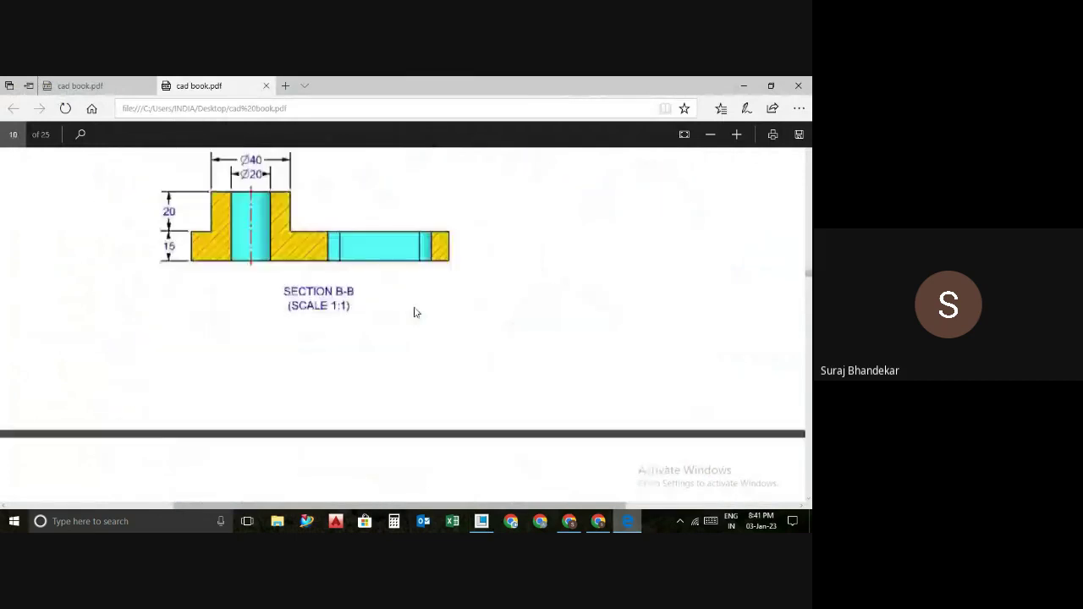
scroll(415, 313, up, 2)
scroll(415, 312, up, 3)
scroll(414, 312, up, 3)
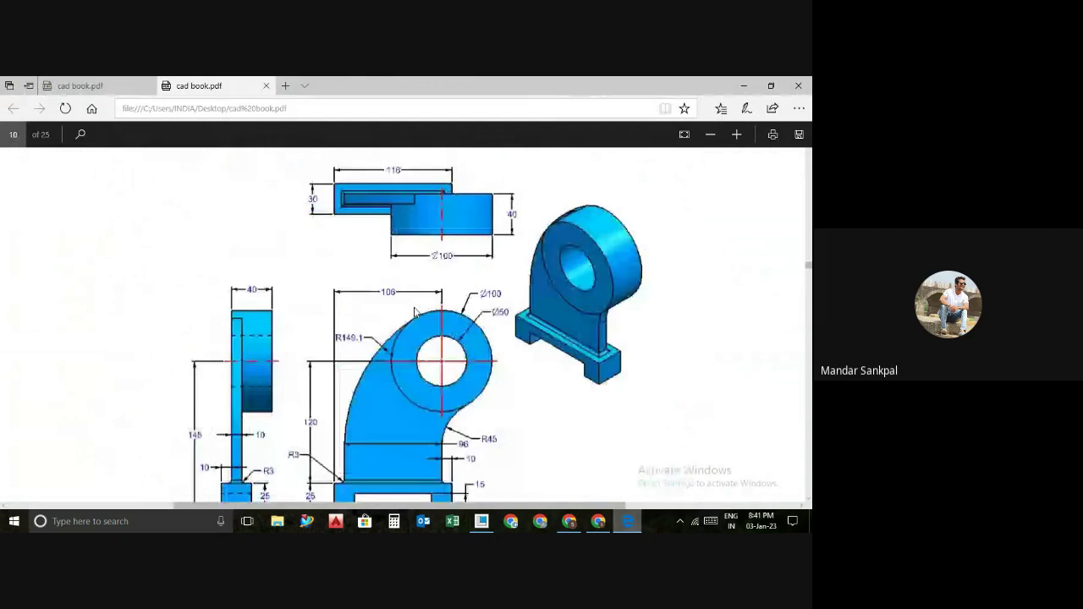
scroll(415, 313, up, 3)
scroll(415, 312, up, 3)
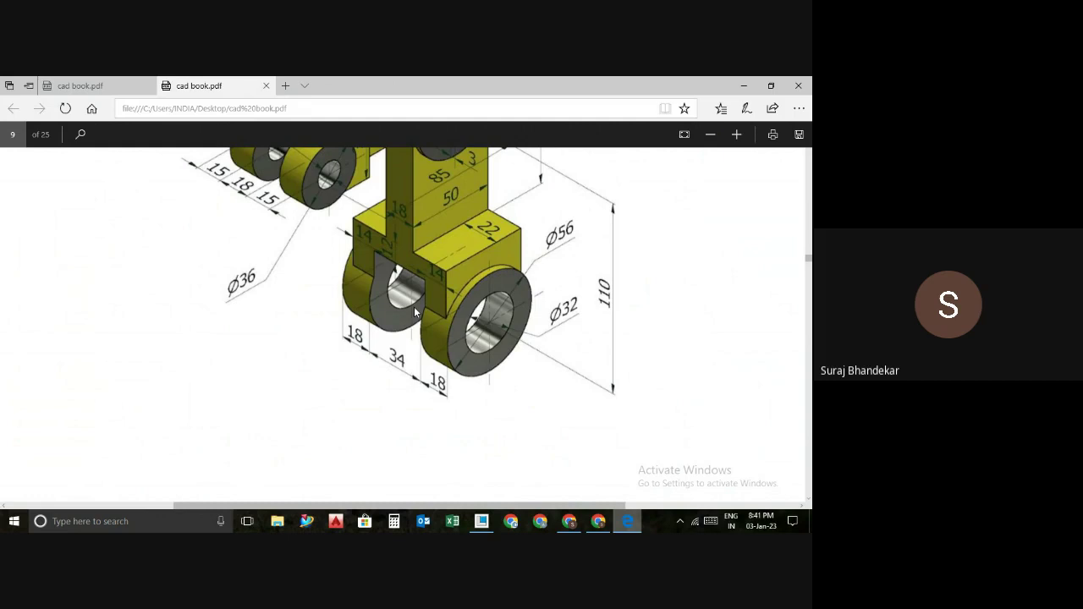
scroll(415, 312, up, 2)
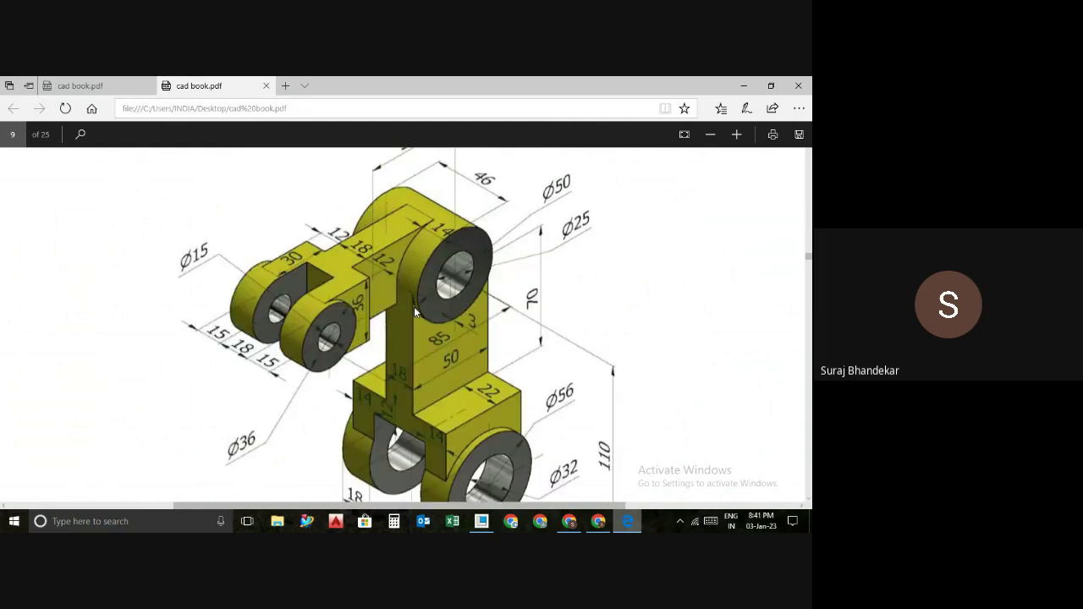
scroll(415, 311, up, 1)
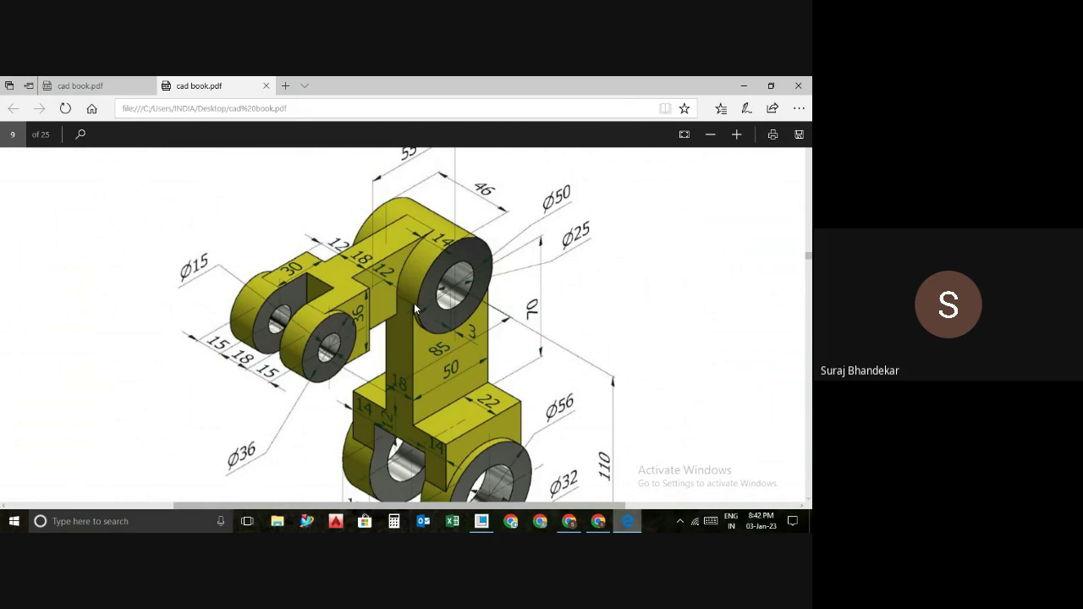
click(743, 86)
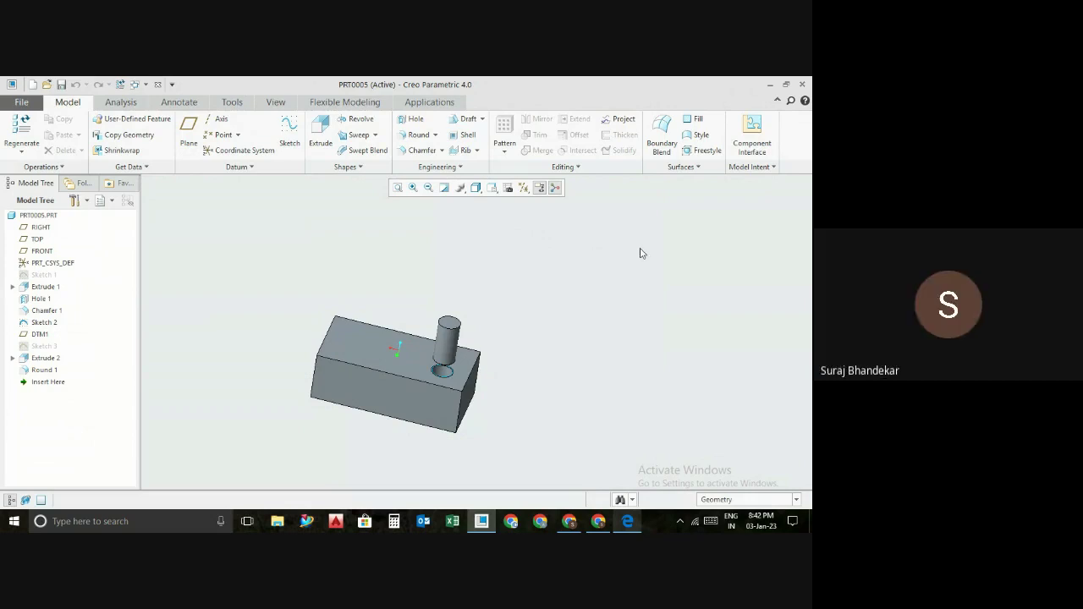
- Restore the cad book PDF and scroll back to Drawing-2 on page 6
click(627, 522)
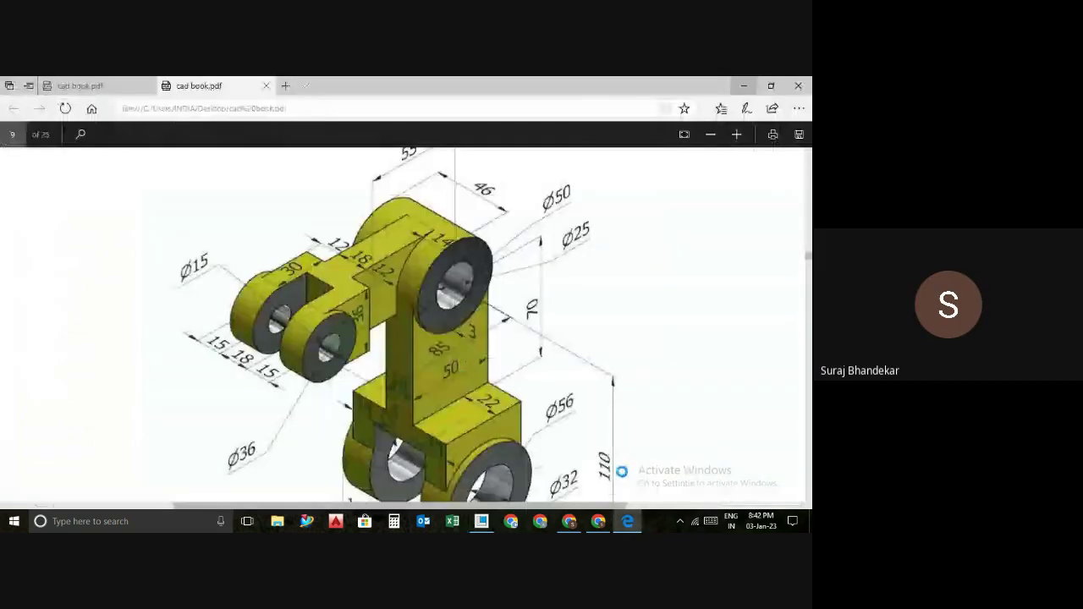
scroll(502, 314, up, 5)
scroll(503, 314, up, 5)
scroll(503, 314, up, 5)
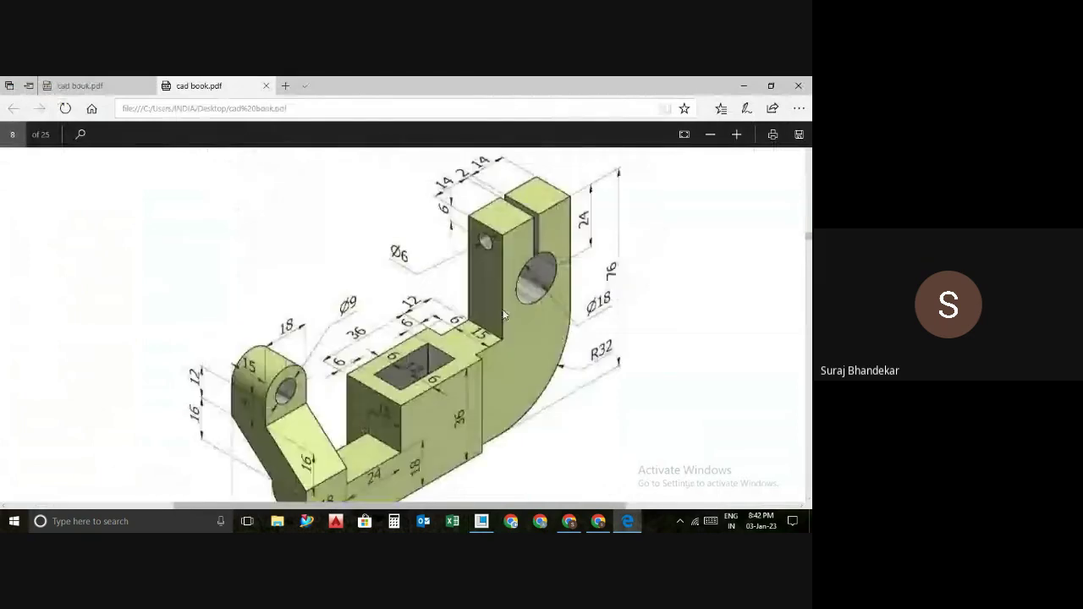
scroll(504, 314, up, 5)
scroll(503, 314, up, 5)
scroll(503, 306, up, 1)
scroll(502, 306, up, 5)
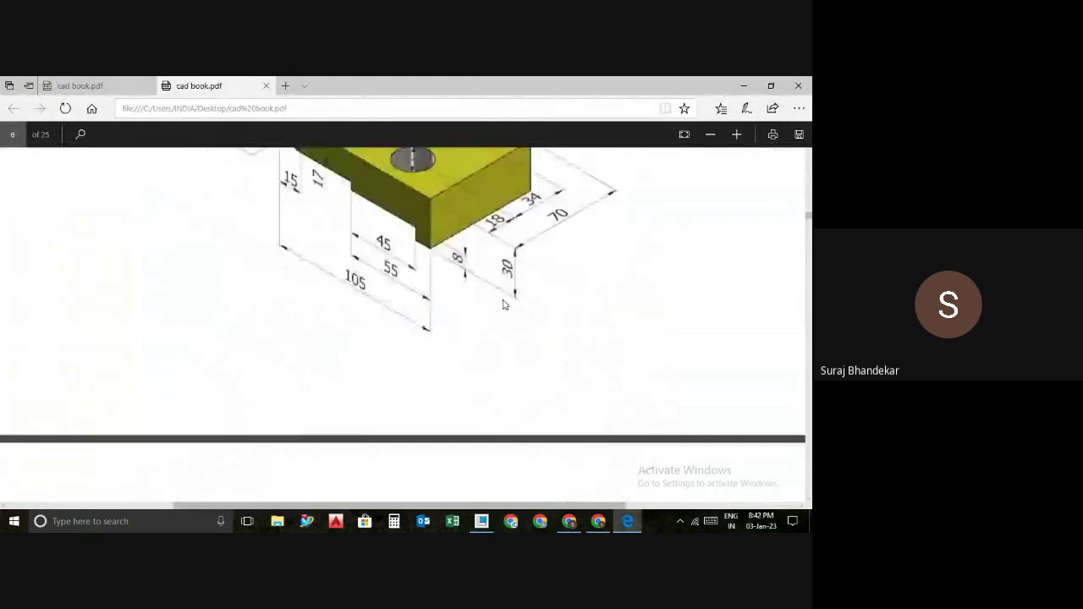
scroll(503, 305, up, 3)
scroll(503, 295, up, 5)
scroll(503, 294, down, 3)
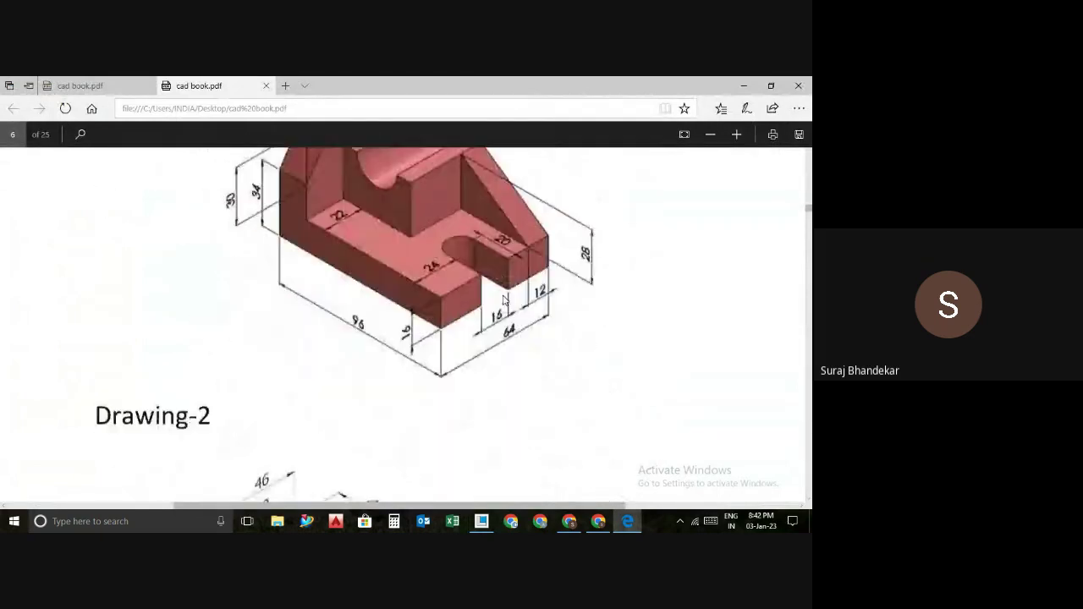
scroll(254, 246, down, 4)
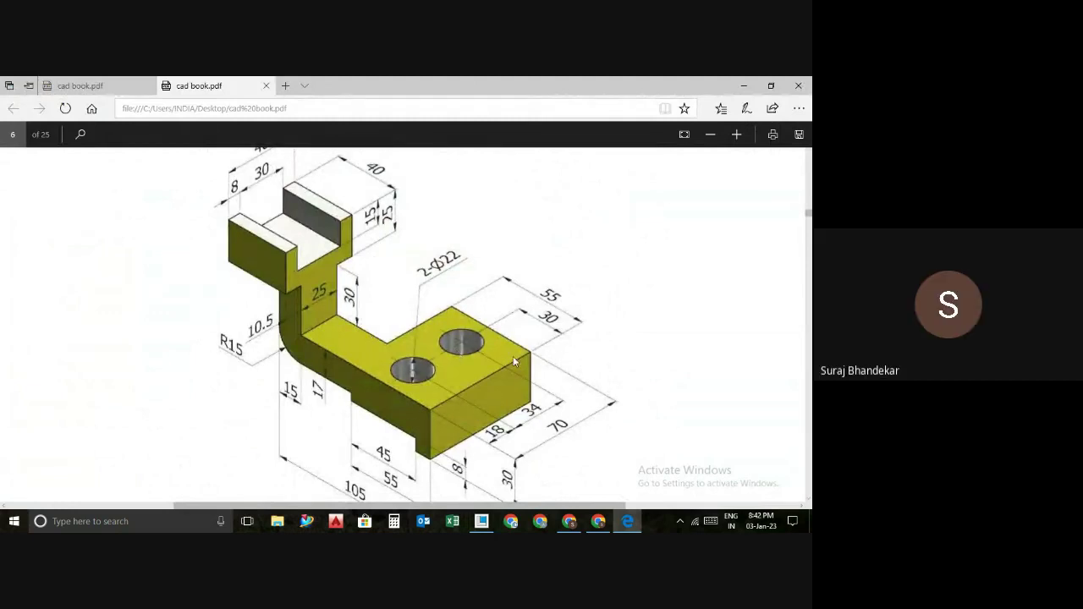
- Zoom Drawing-2 out twice to fit, compare it with the Creo part, then close all PDF tabs
click(711, 141)
click(711, 141)
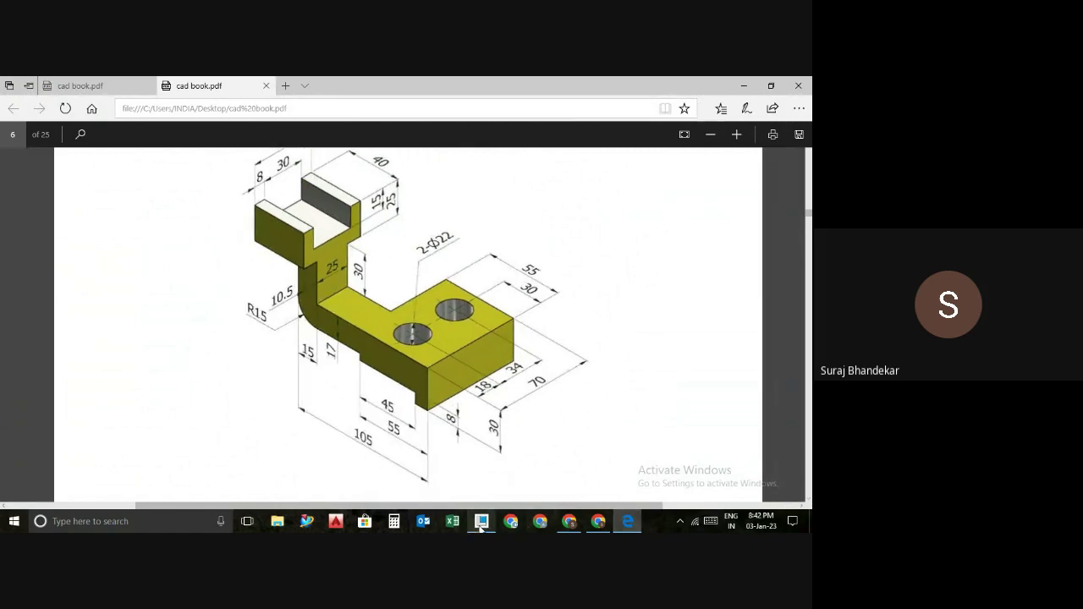
click(478, 489)
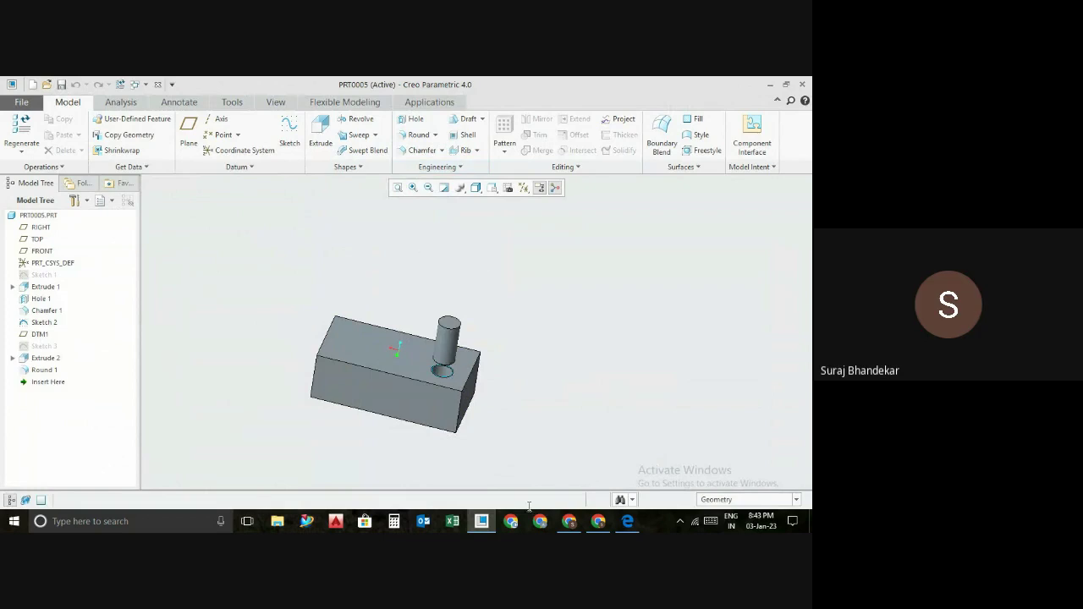
mouse_move(627, 521)
click(627, 470)
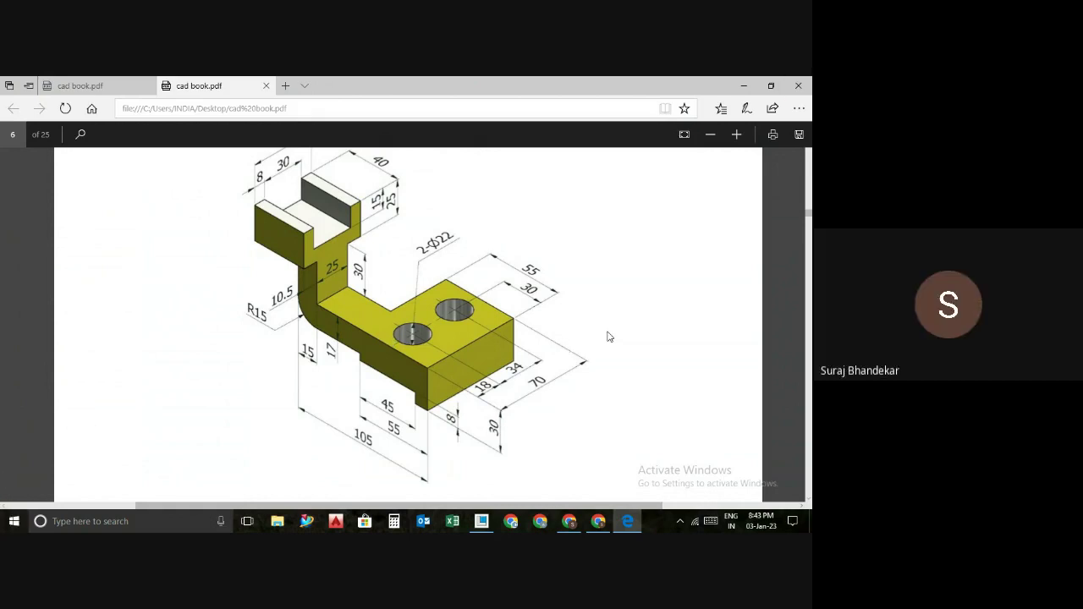
scroll(607, 336, up, 1)
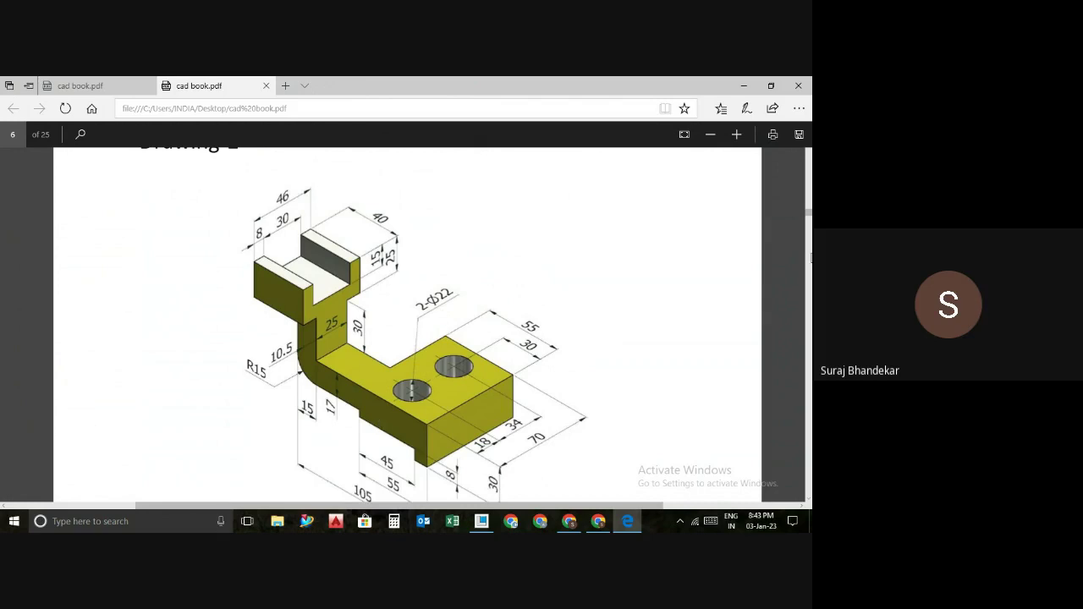
click(798, 85)
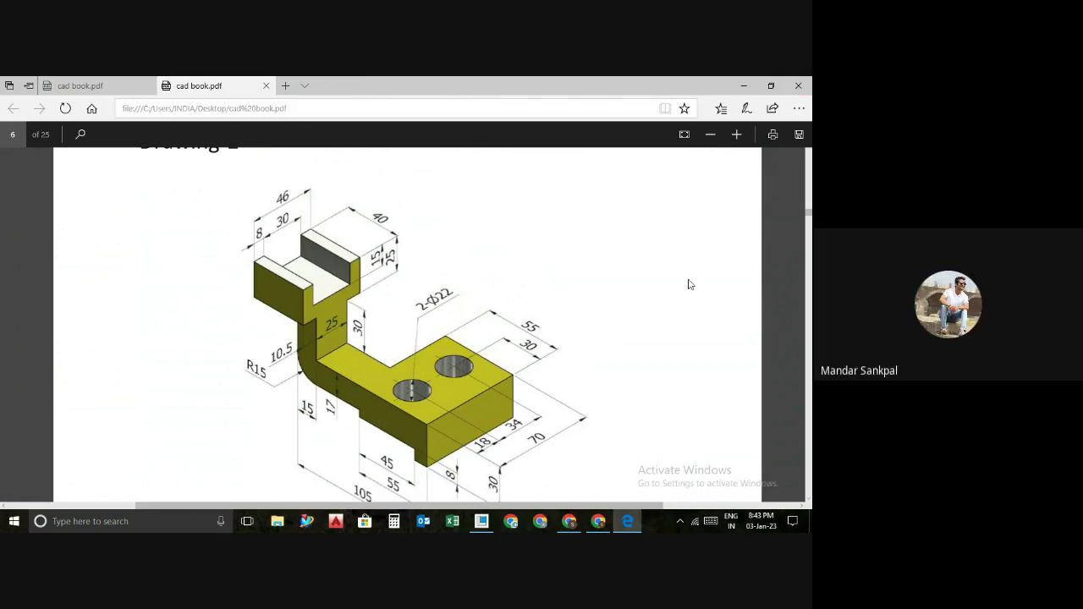
click(367, 331)
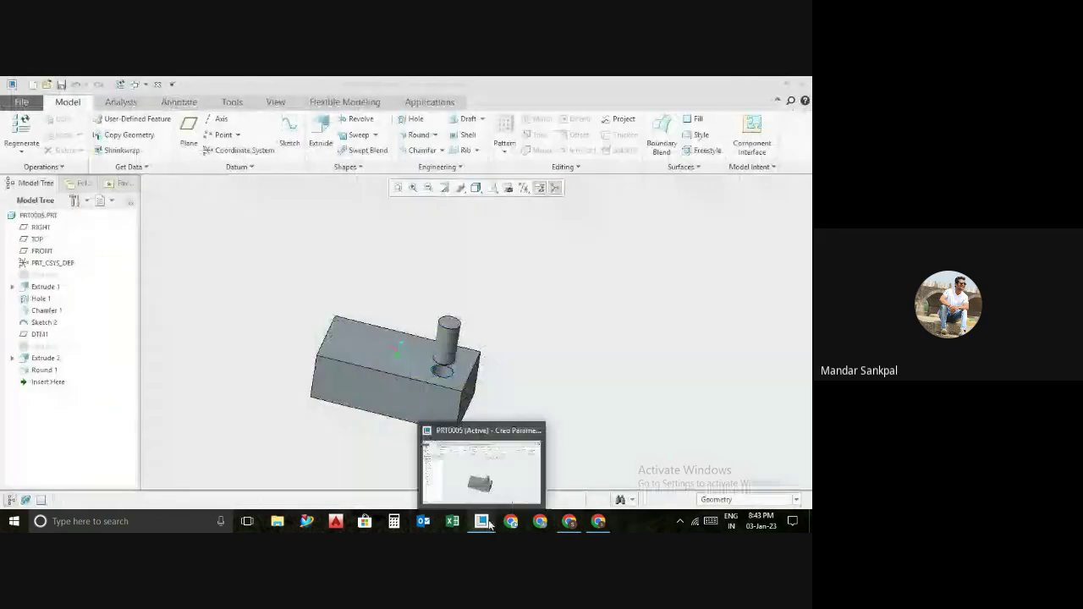
- Close the PRT0005 part window and exit Creo Parametric, confirming the exit
click(492, 484)
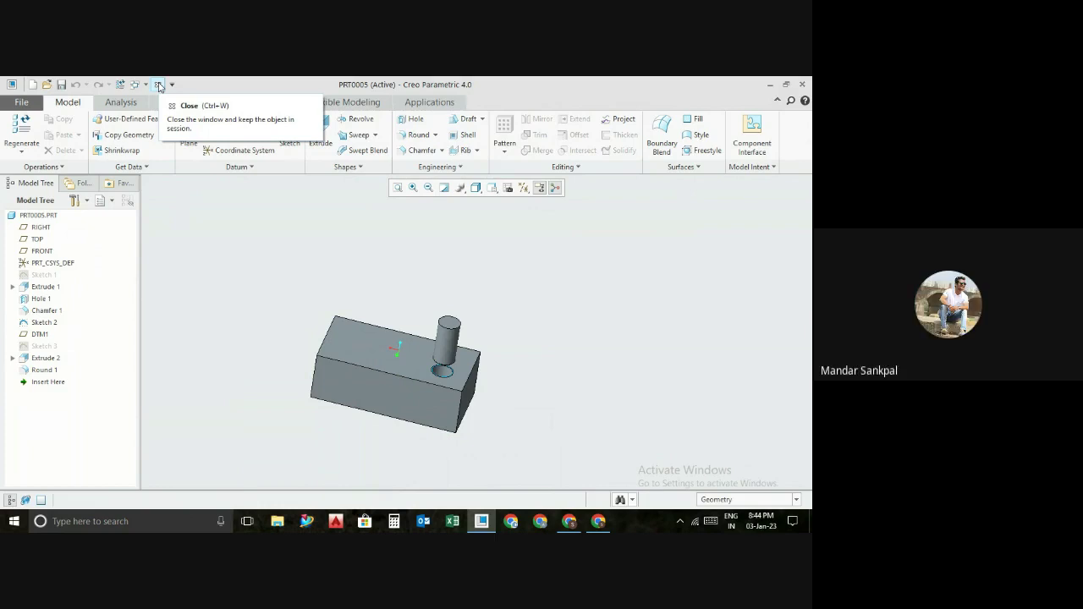
click(159, 86)
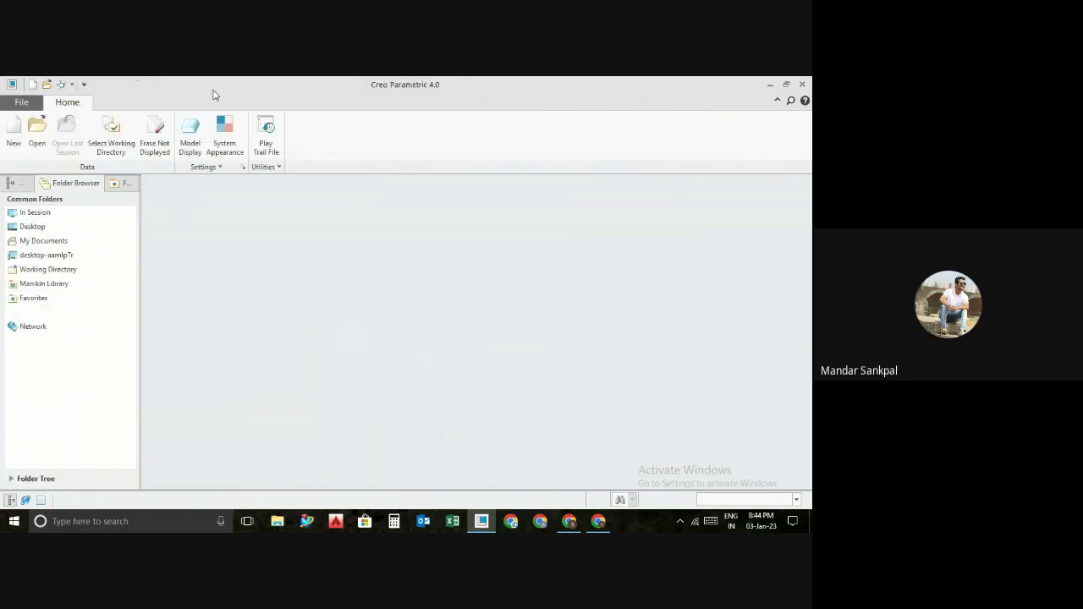
click(803, 84)
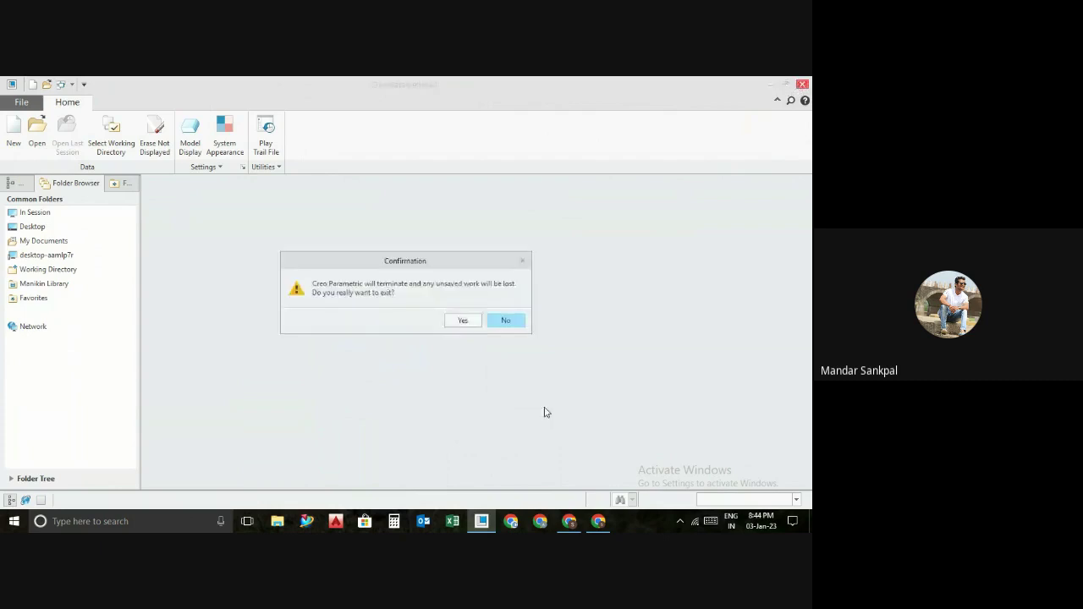
click(466, 321)
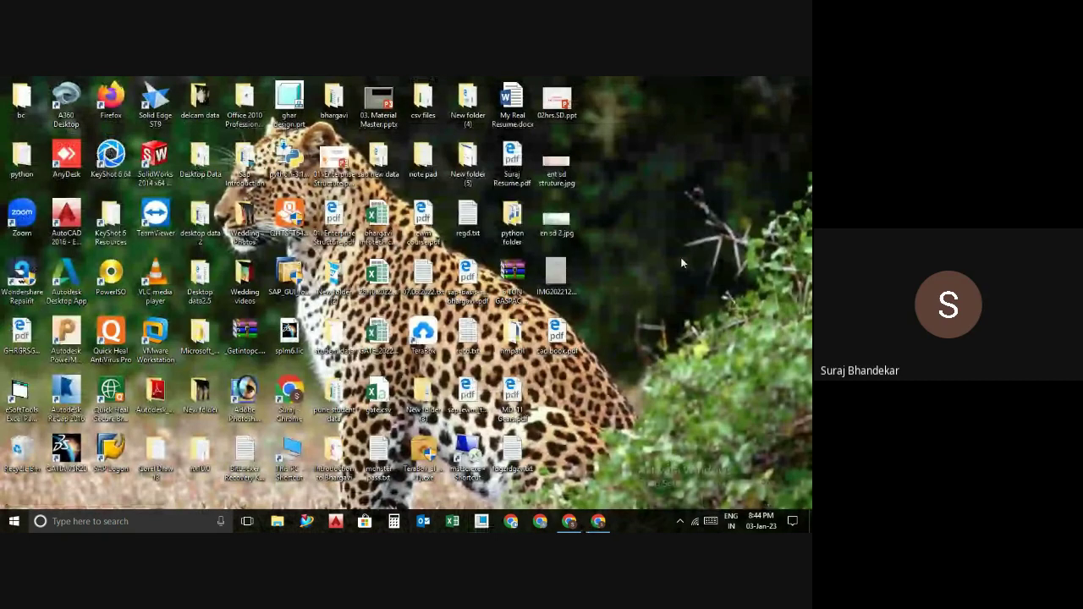
- Restore WhatsApp Web and scroll through the chat's photos of the red, grey and yellow model drawings
click(569, 521)
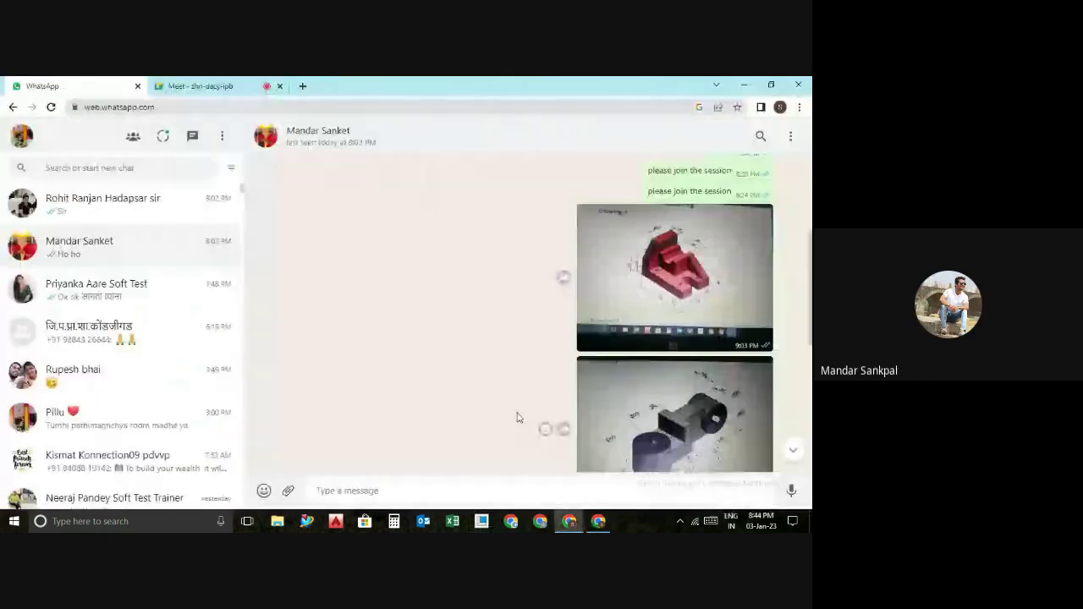
scroll(650, 362, down, 1)
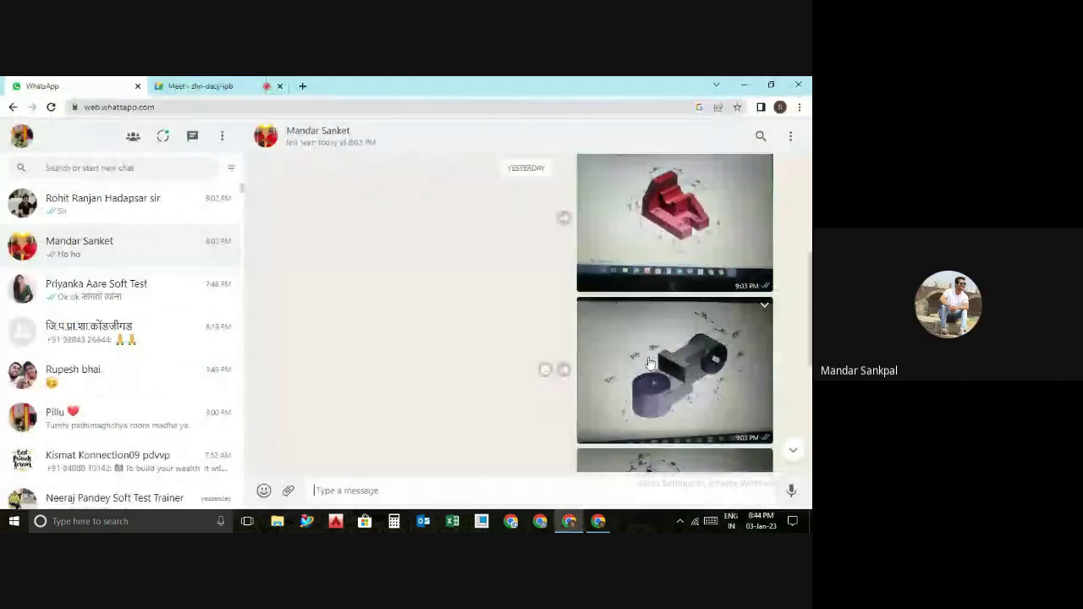
scroll(650, 362, down, 2)
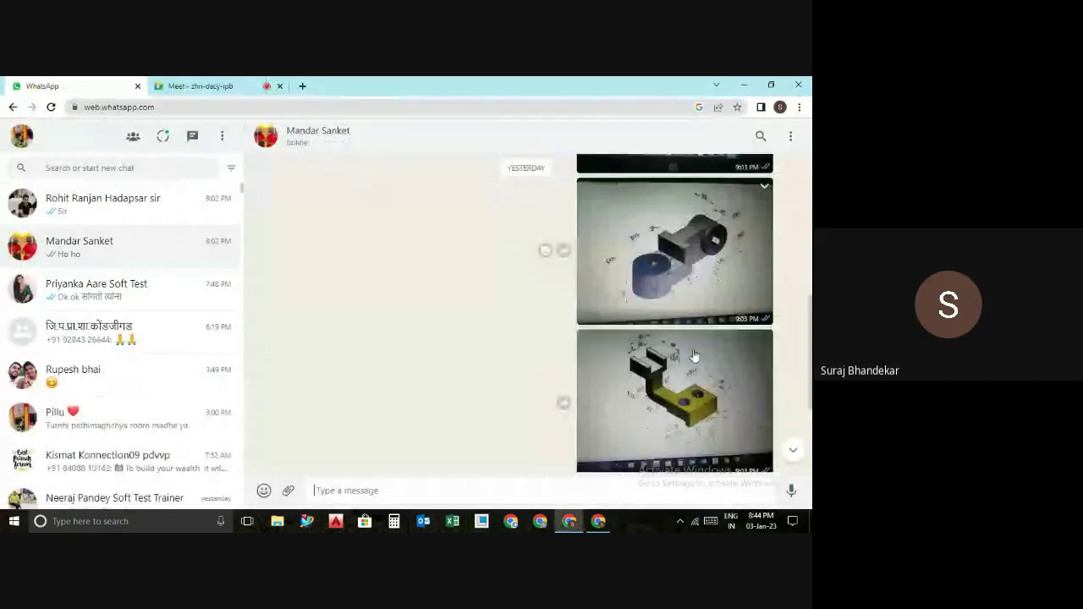
scroll(694, 355, up, 2)
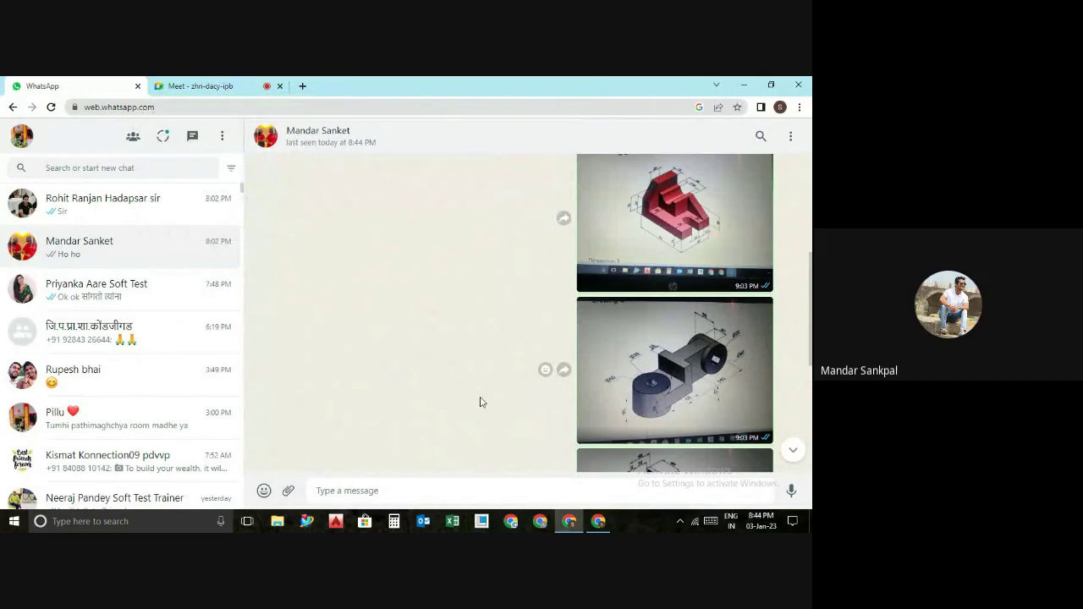
- Switch to the Google Meet call and leave it, ending the screen share
click(254, 85)
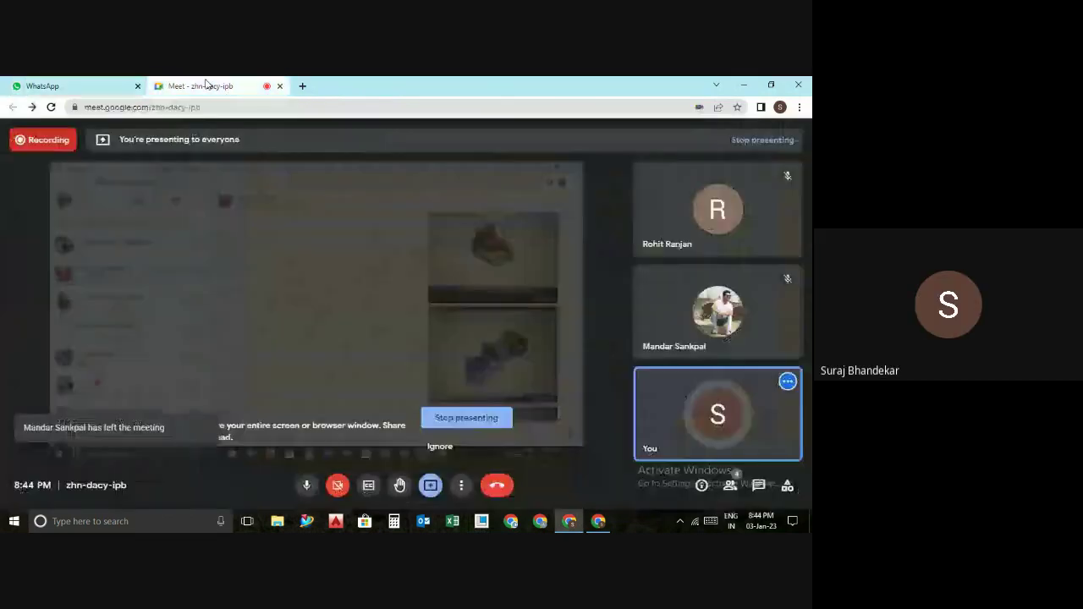
click(499, 486)
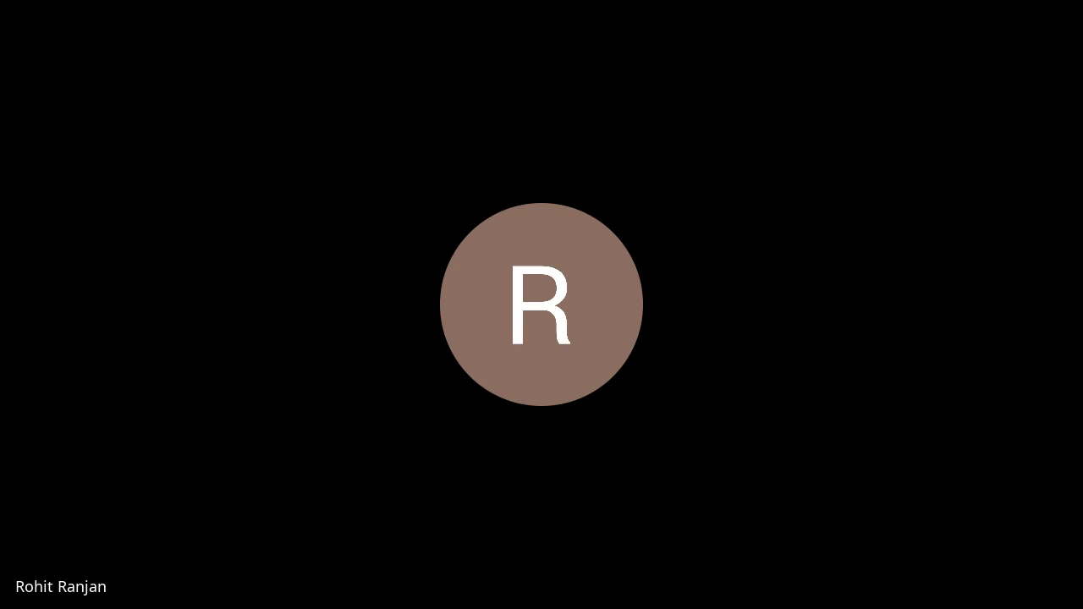